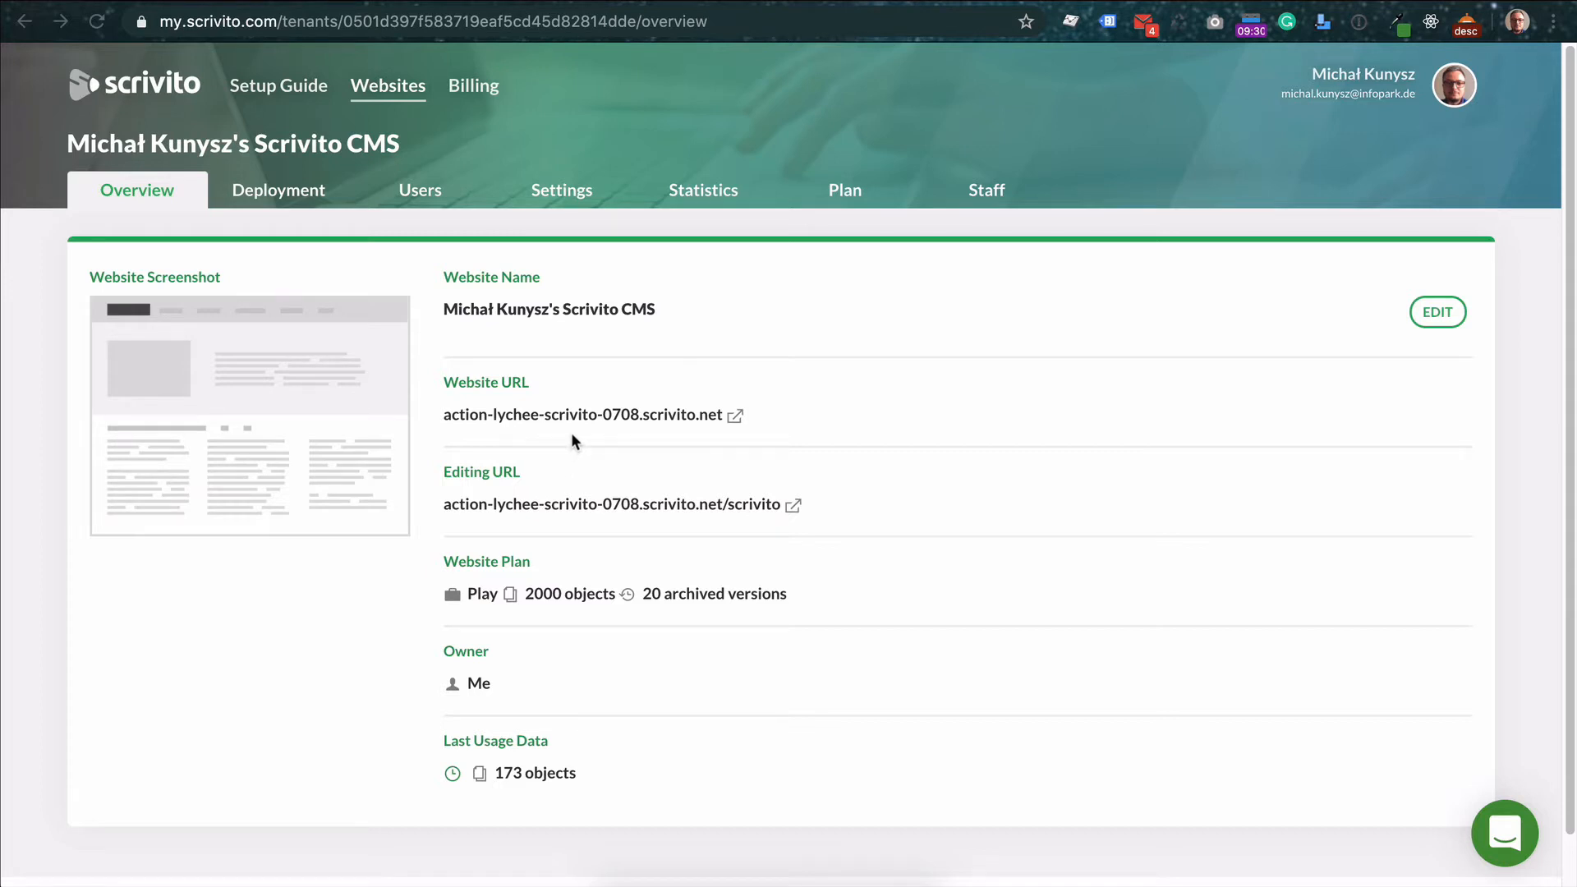
Open the live website from its URL in the website overview and look over the homepage's hero and navigation
left_click(620, 412)
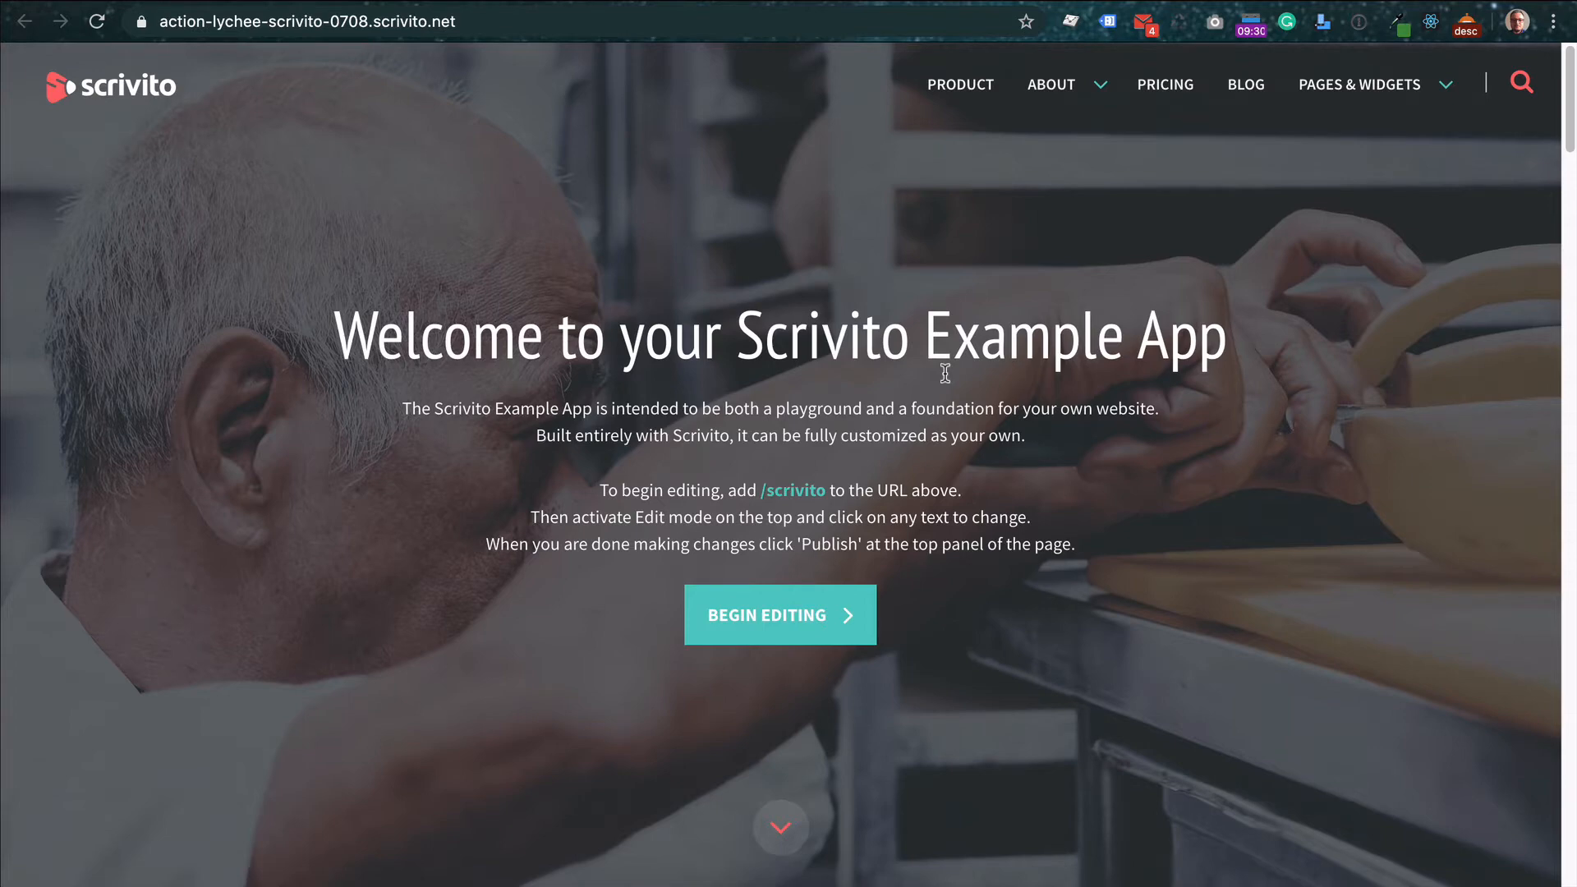
scroll(945, 374, "down", 1)
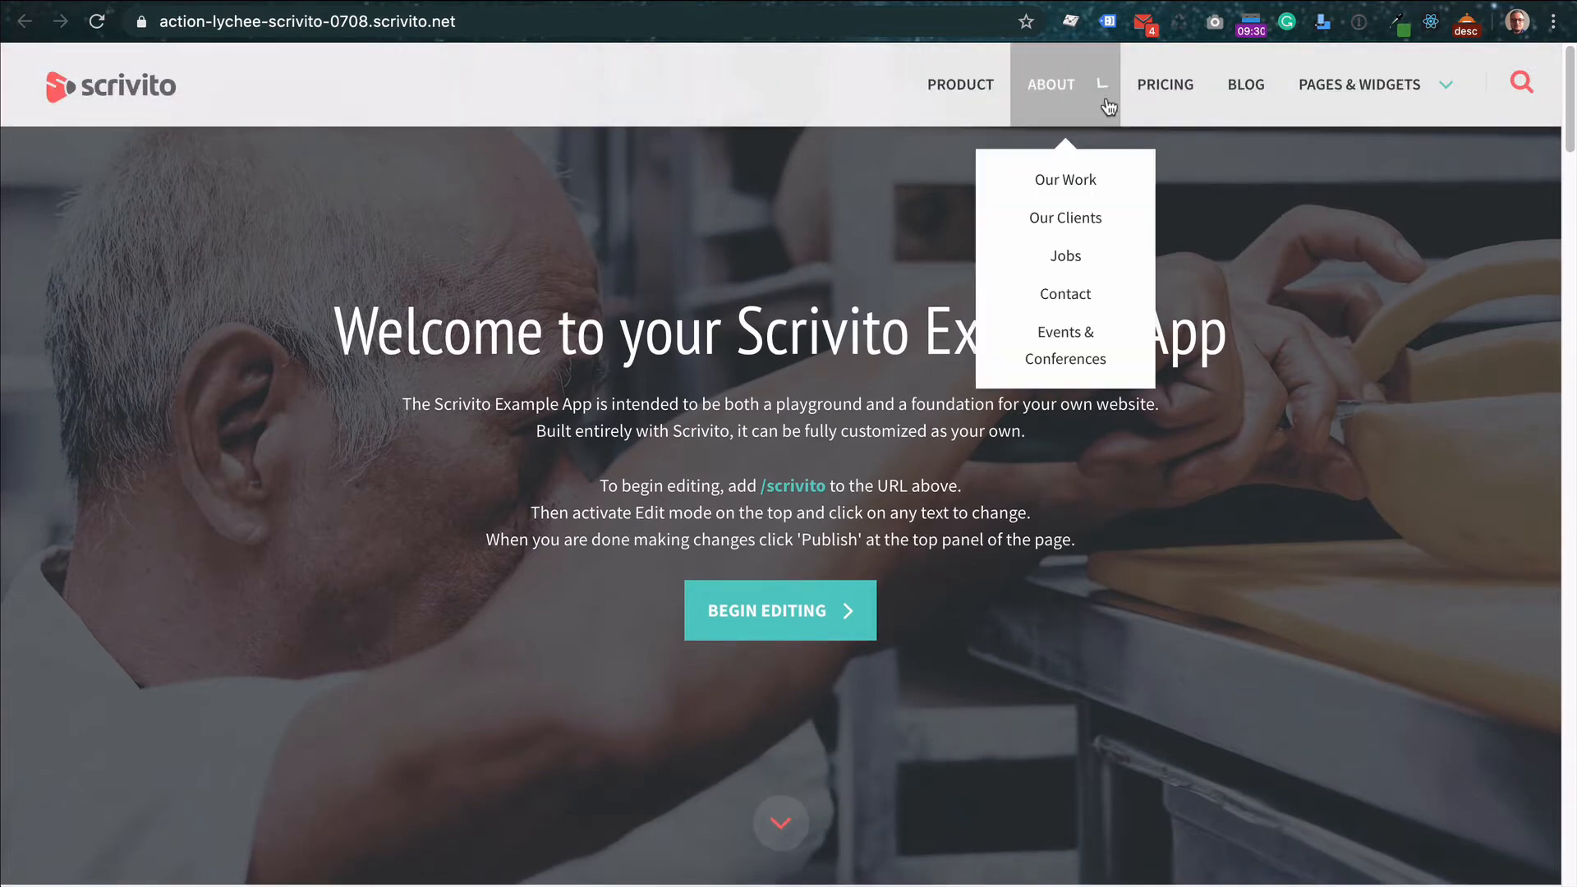
mouse_move(1048, 98)
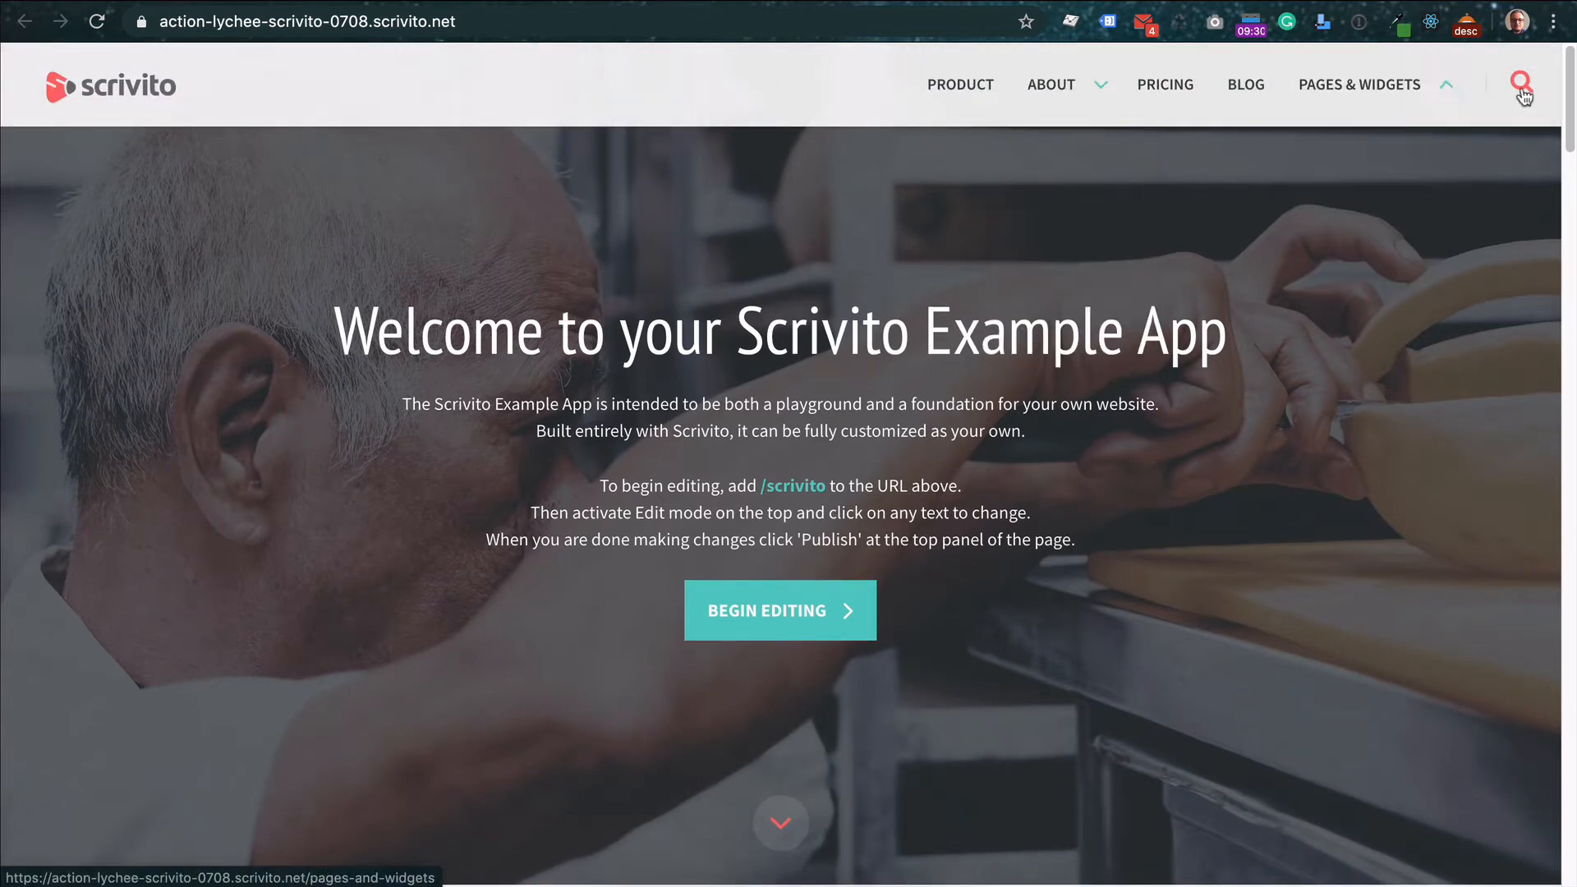
scroll(948, 359, "down", 1)
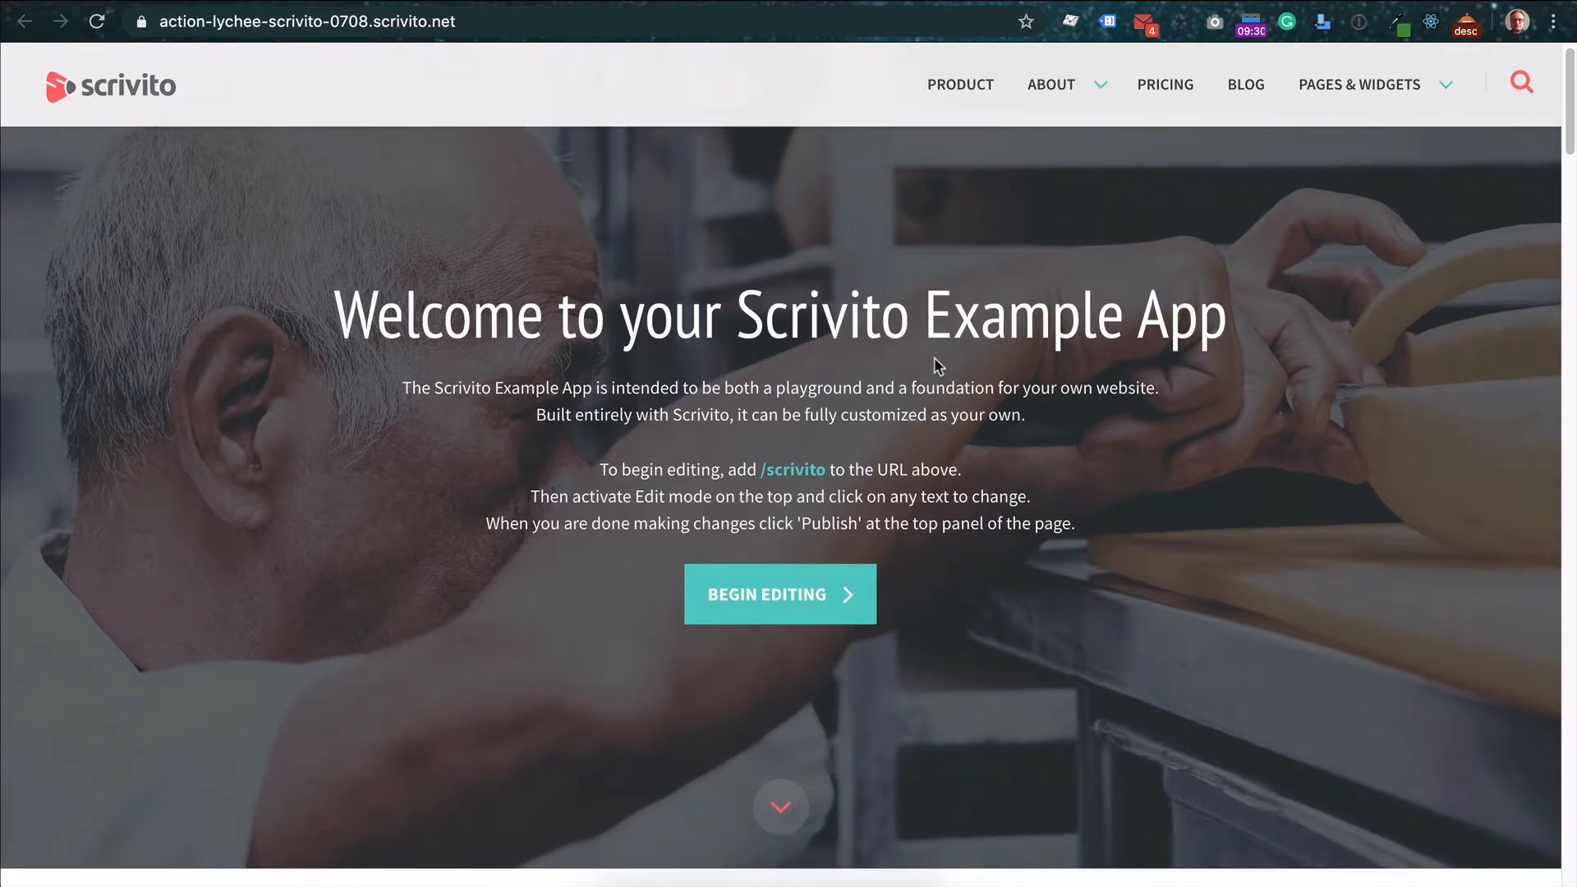
Examine the homepage's Getting Started and Different homepage variants sections
scroll(938, 366, "down", 5)
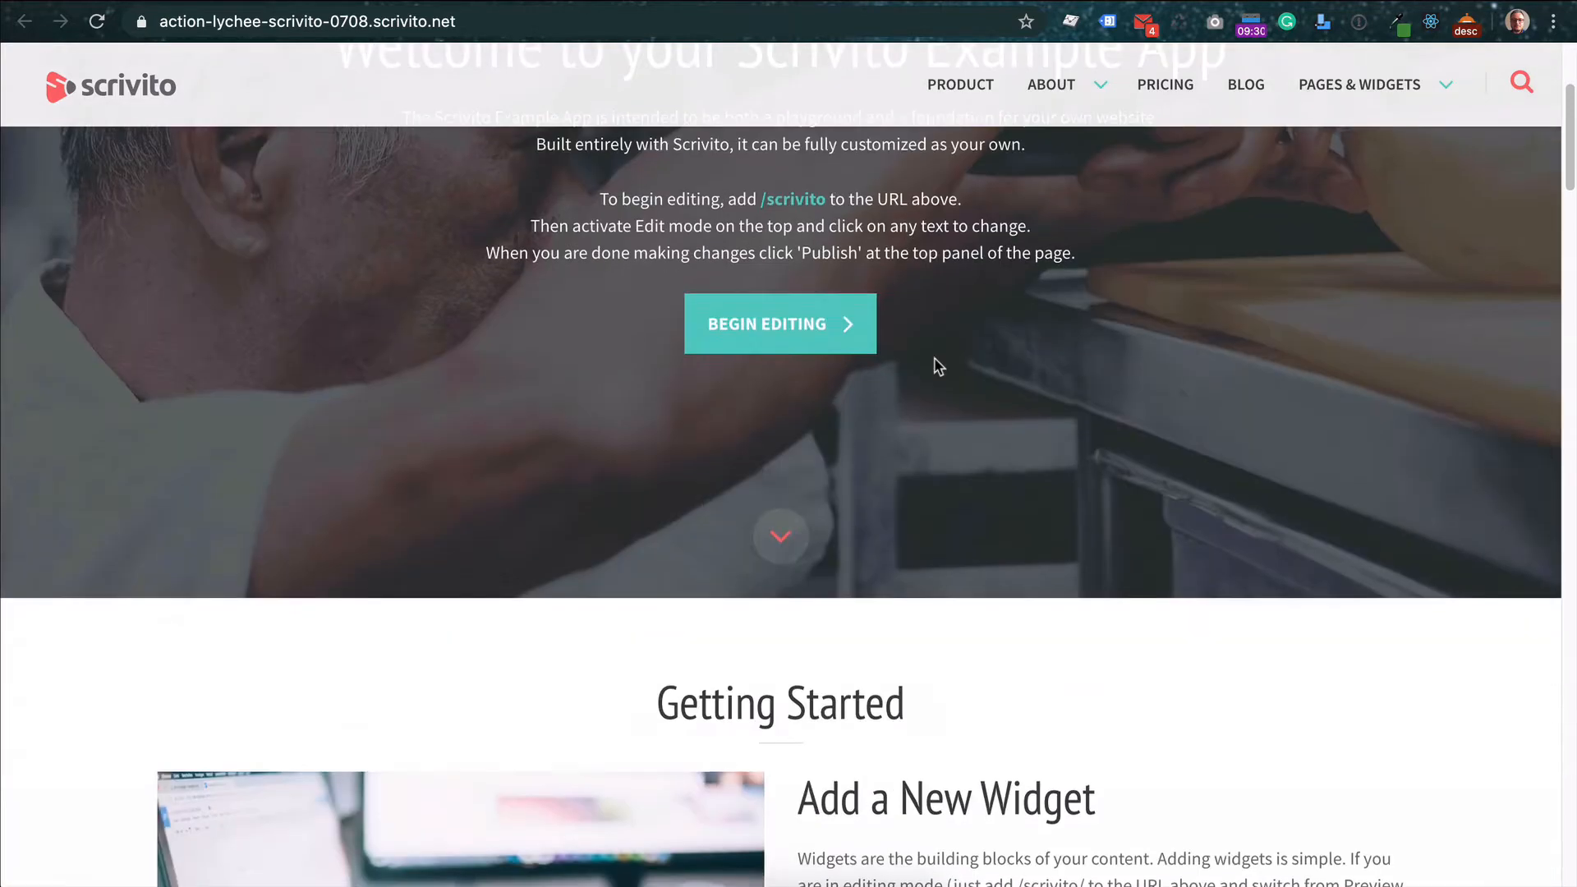
scroll(937, 366, "down", 3)
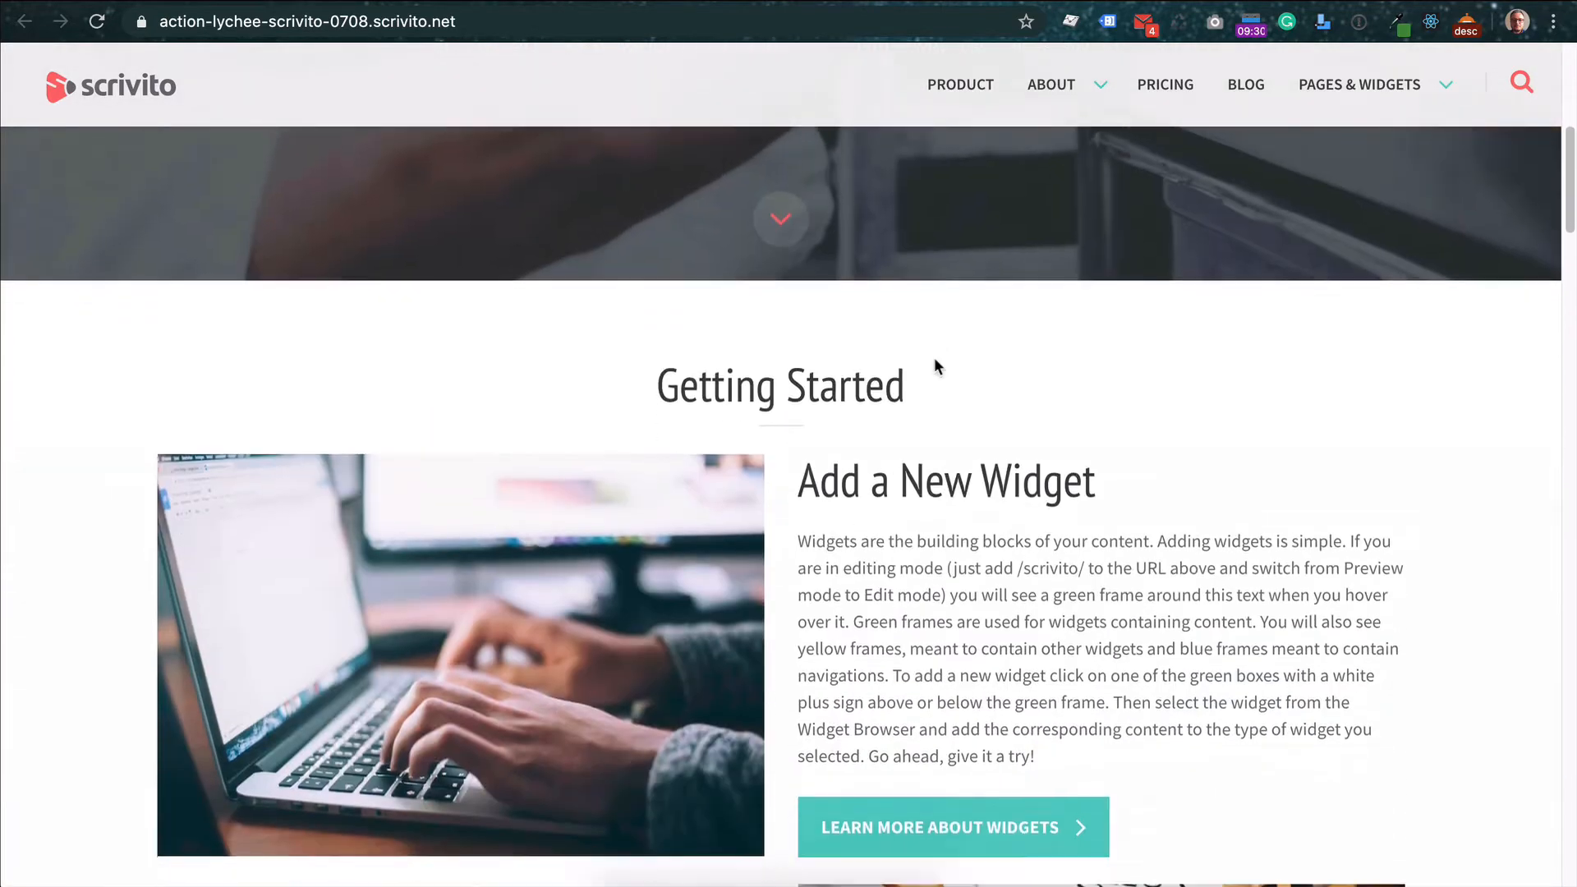
scroll(934, 357, "down", 10)
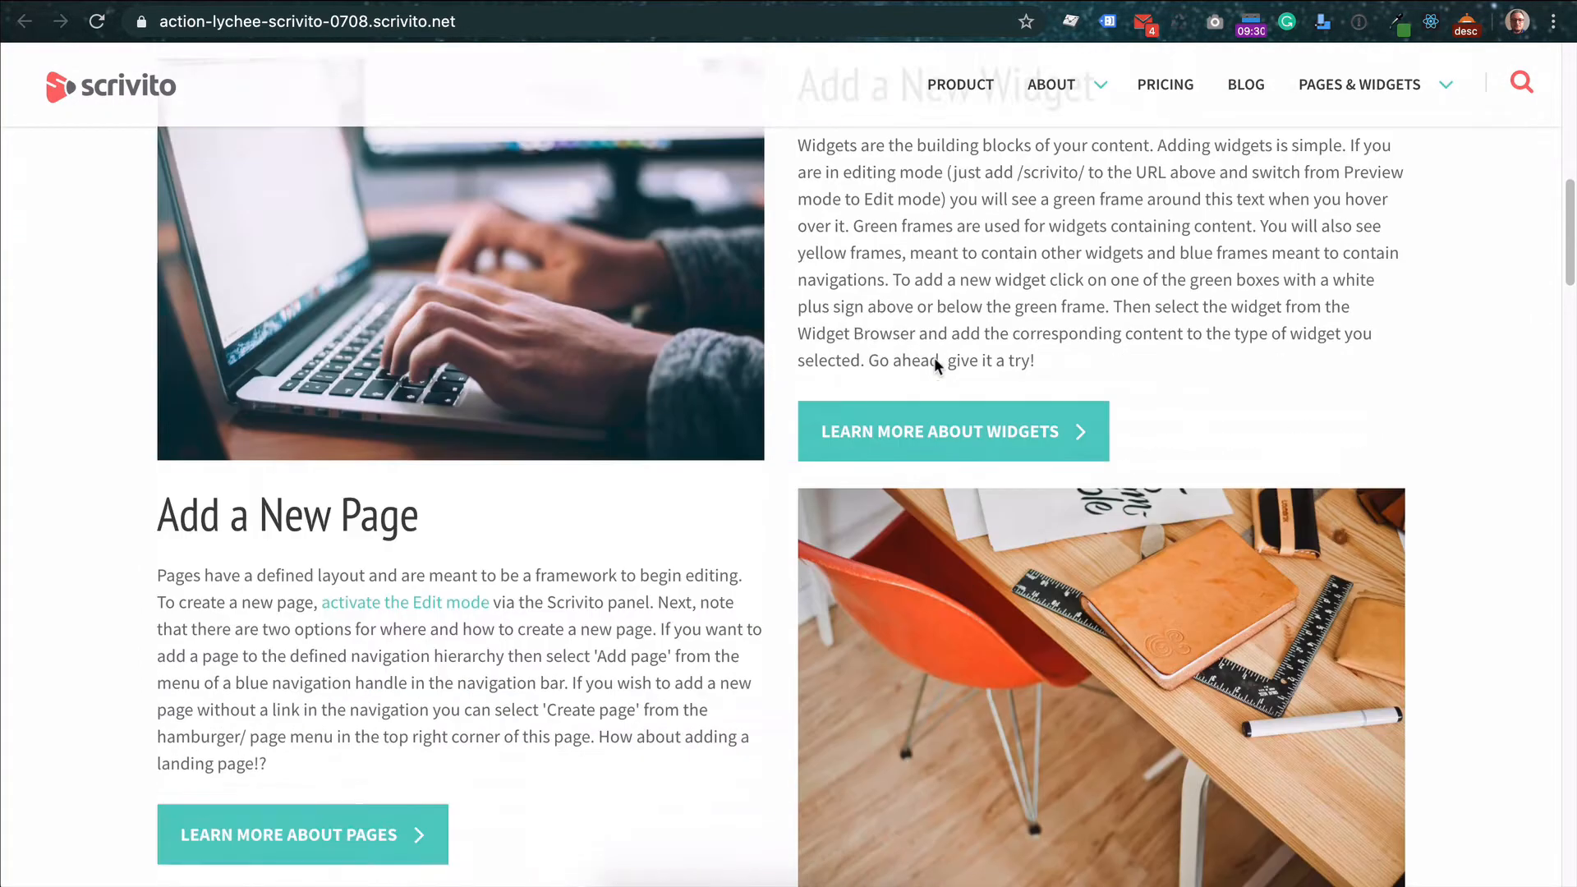
scroll(933, 358, "down", 4)
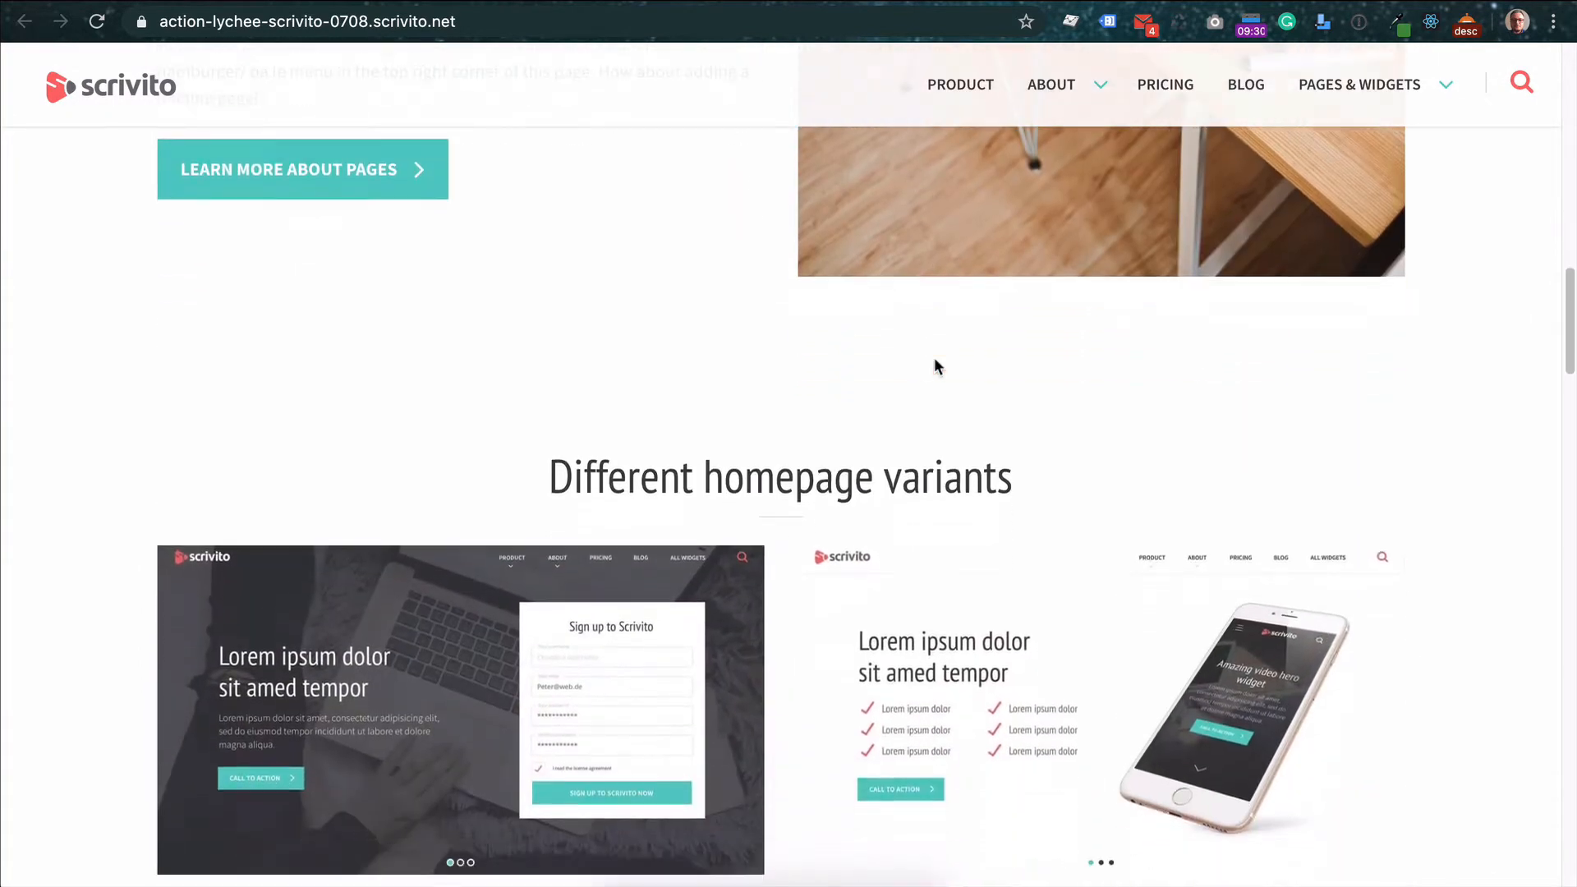
scroll(934, 358, "down", 1)
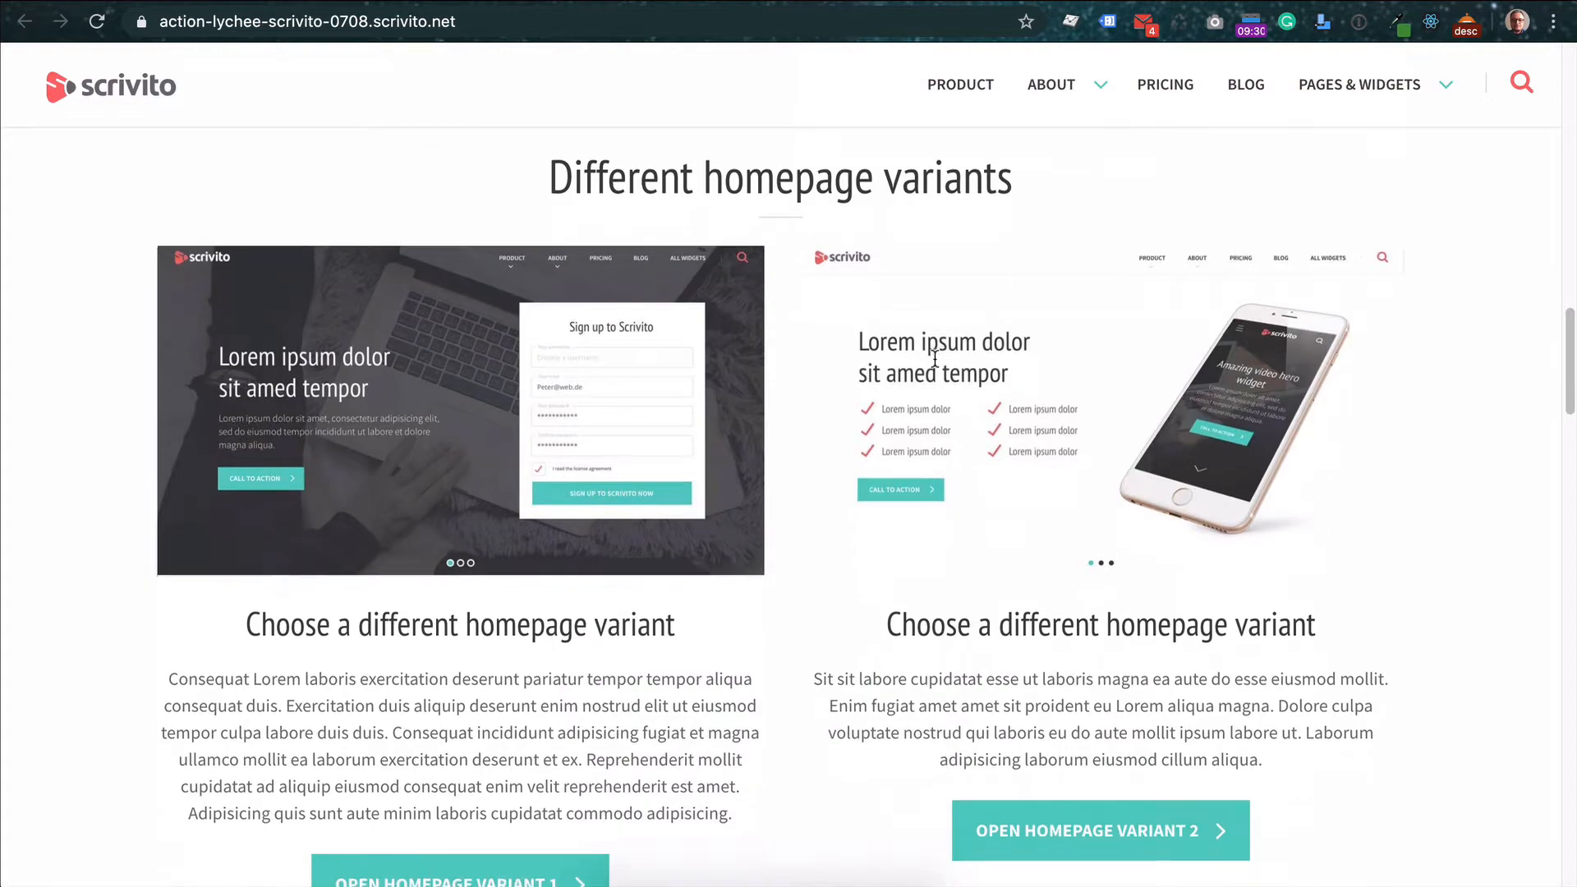
scroll(936, 361, "down", 2)
scroll(937, 367, "down", 5)
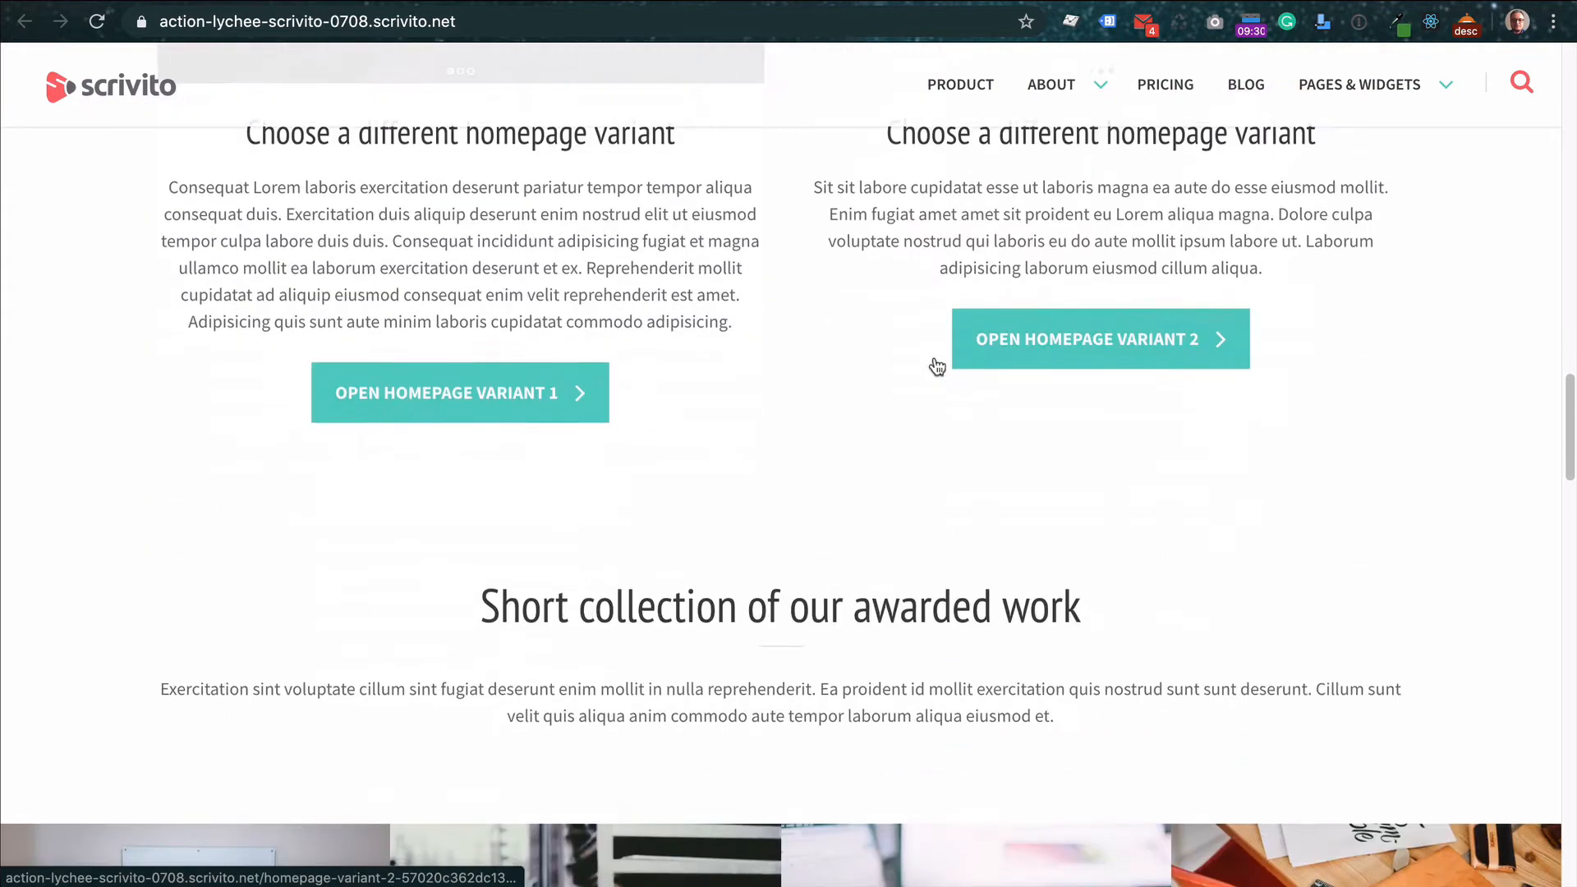
Examine the homepage's awarded work gallery and the latest blog news timeline
scroll(937, 367, "down", 6)
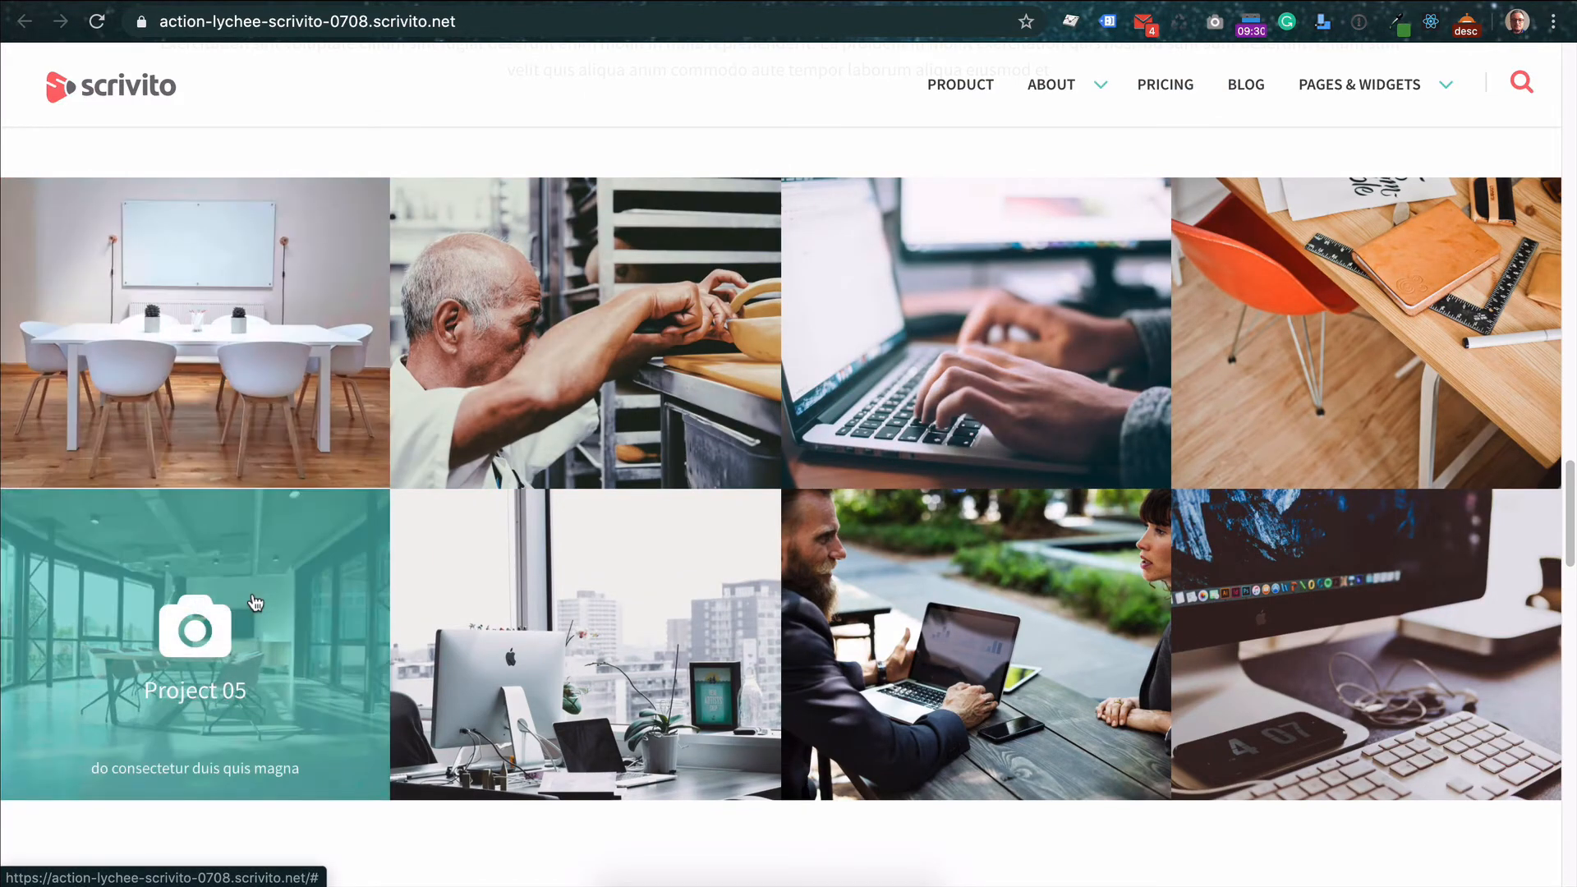
scroll(579, 600, "down", 3)
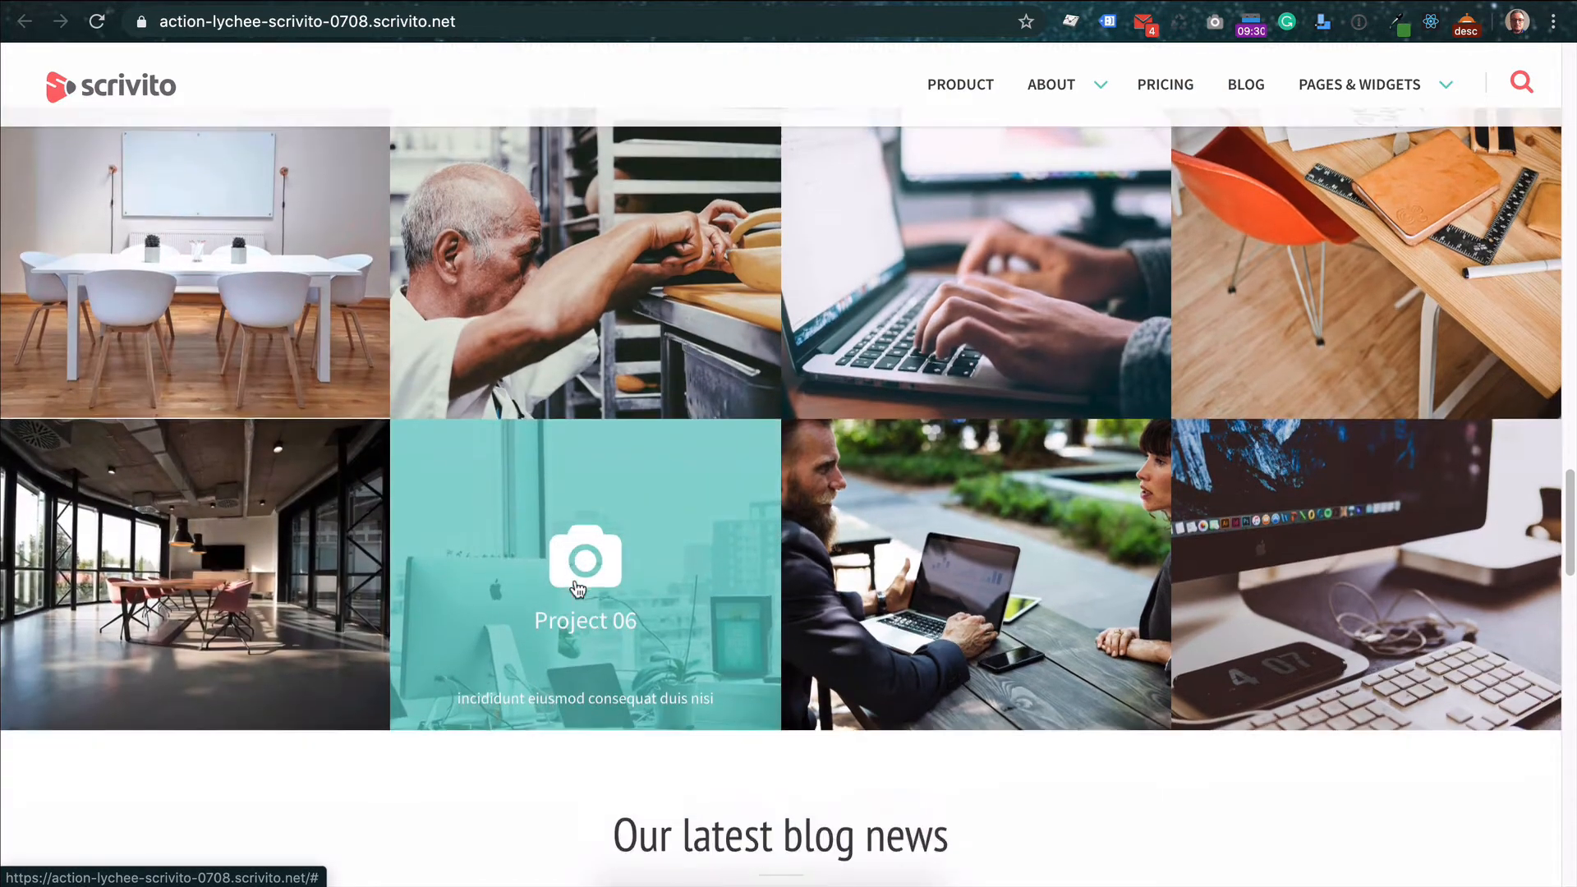
scroll(578, 590, "down", 2)
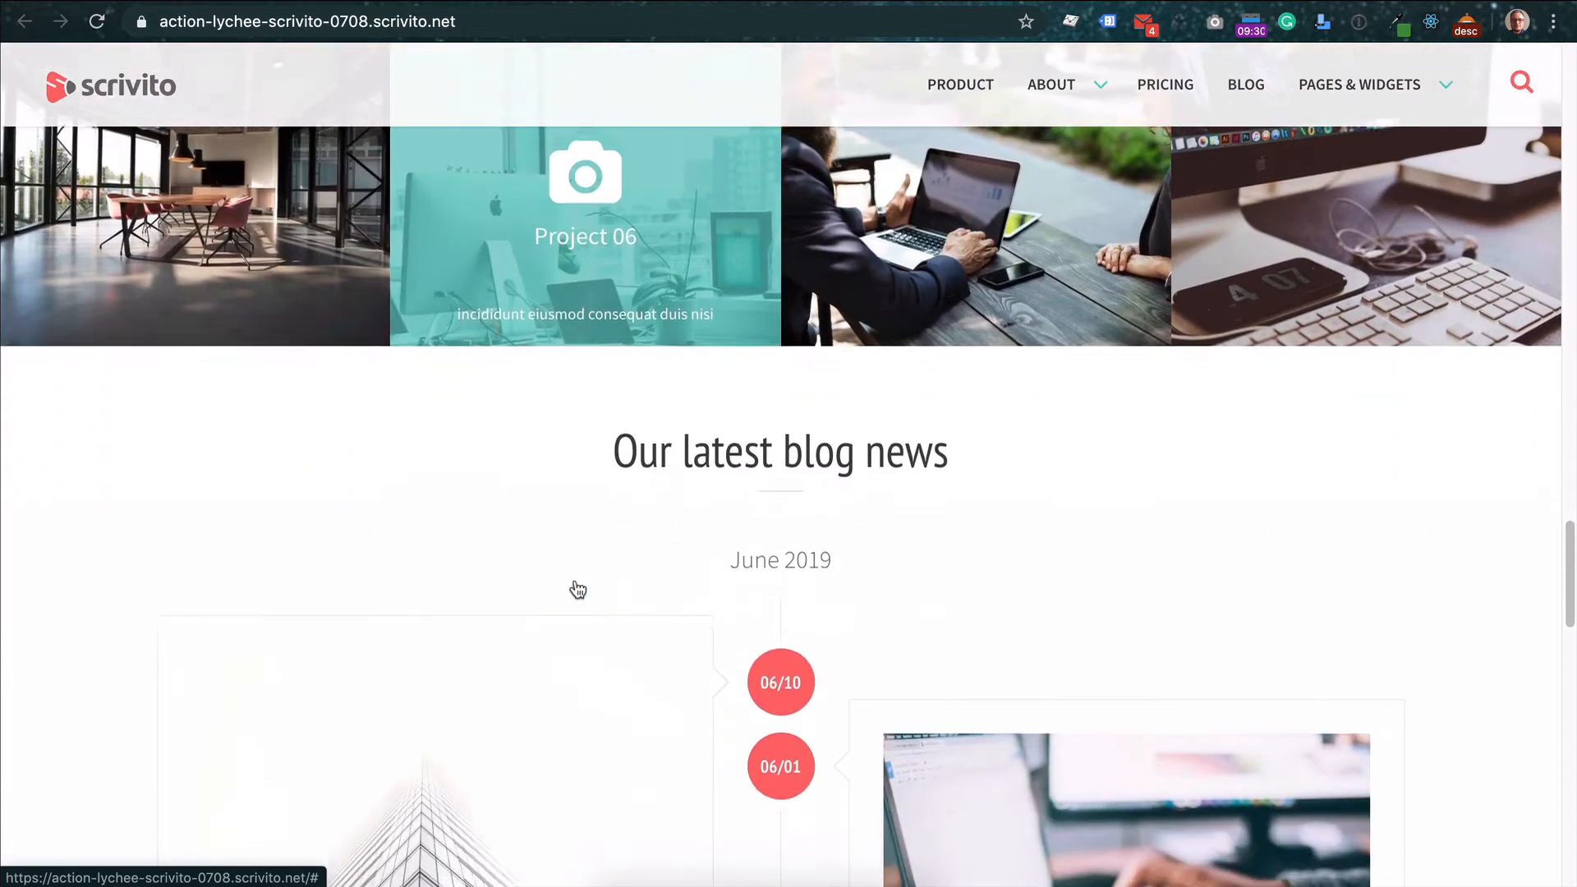
scroll(578, 590, "down", 10)
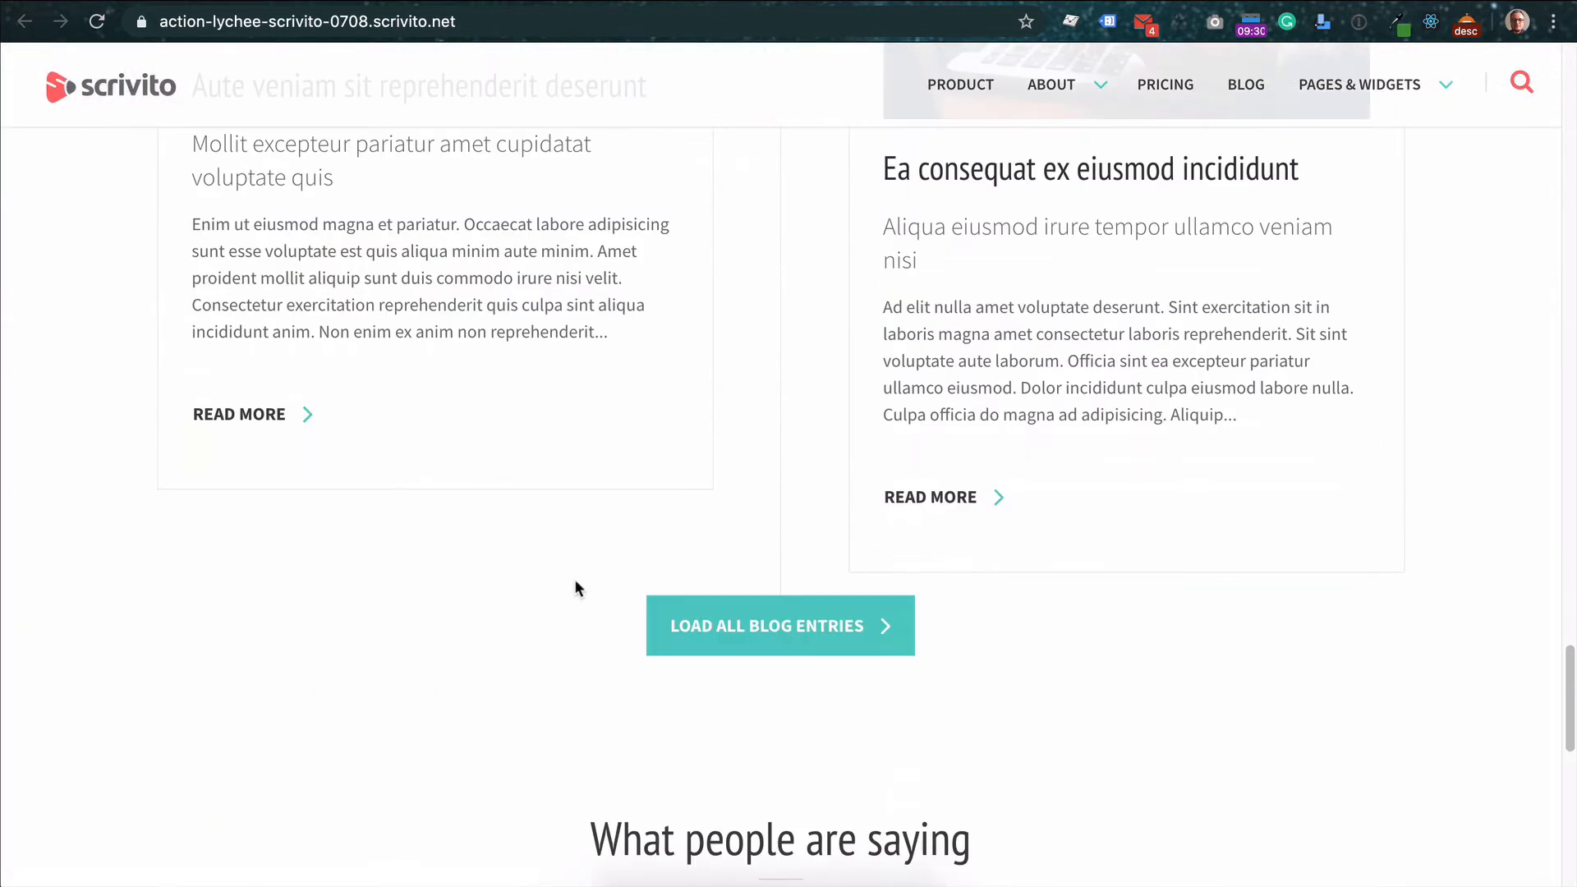
scroll(576, 588, "up", 1)
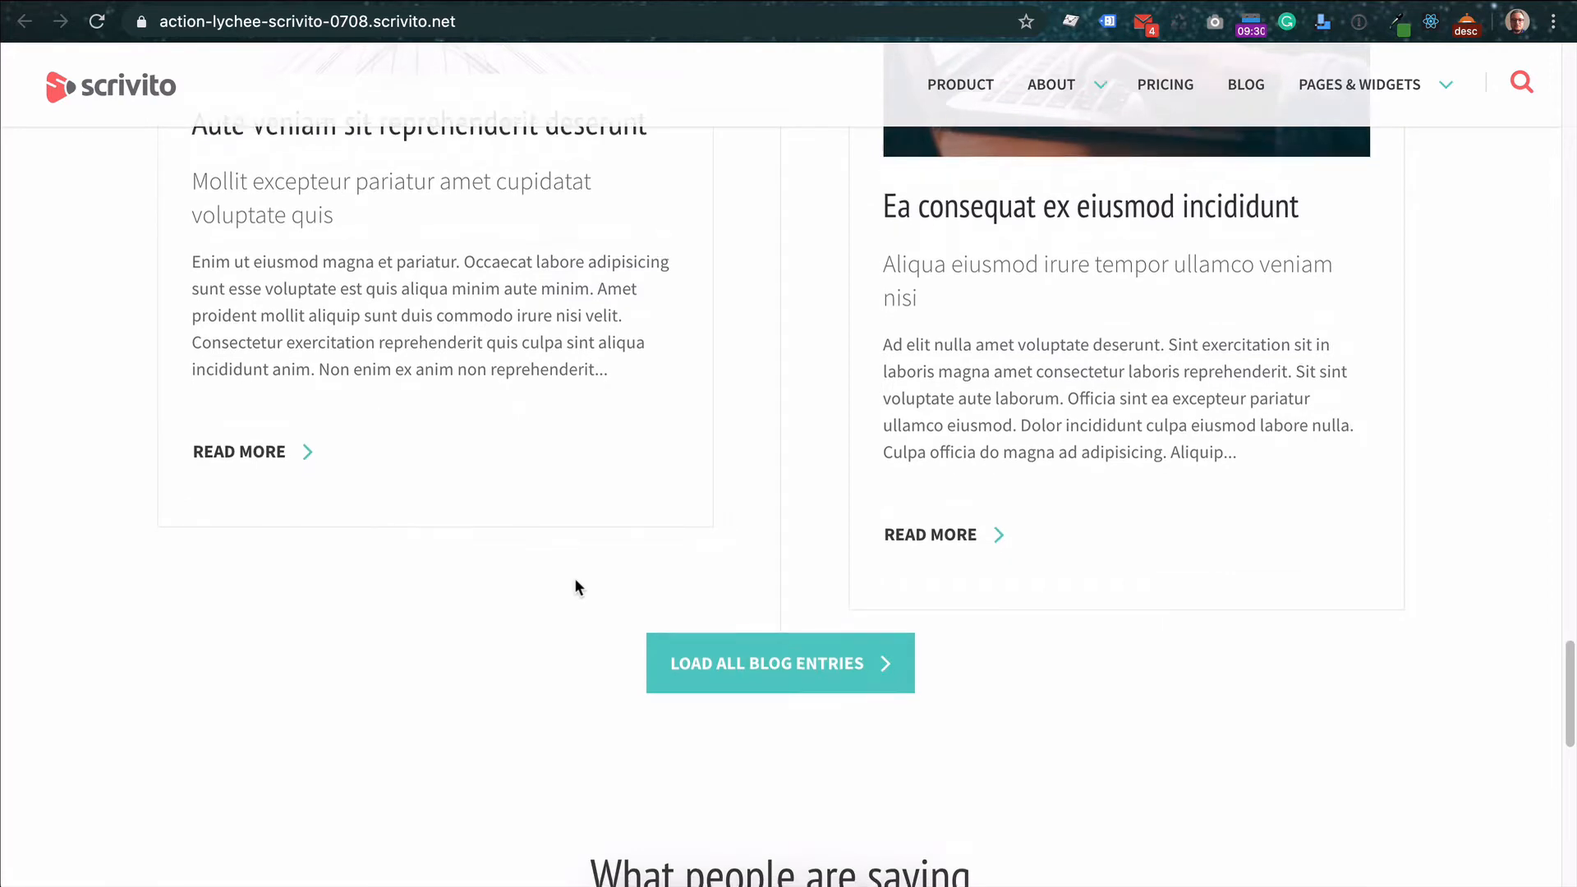
scroll(575, 584, "down", 2)
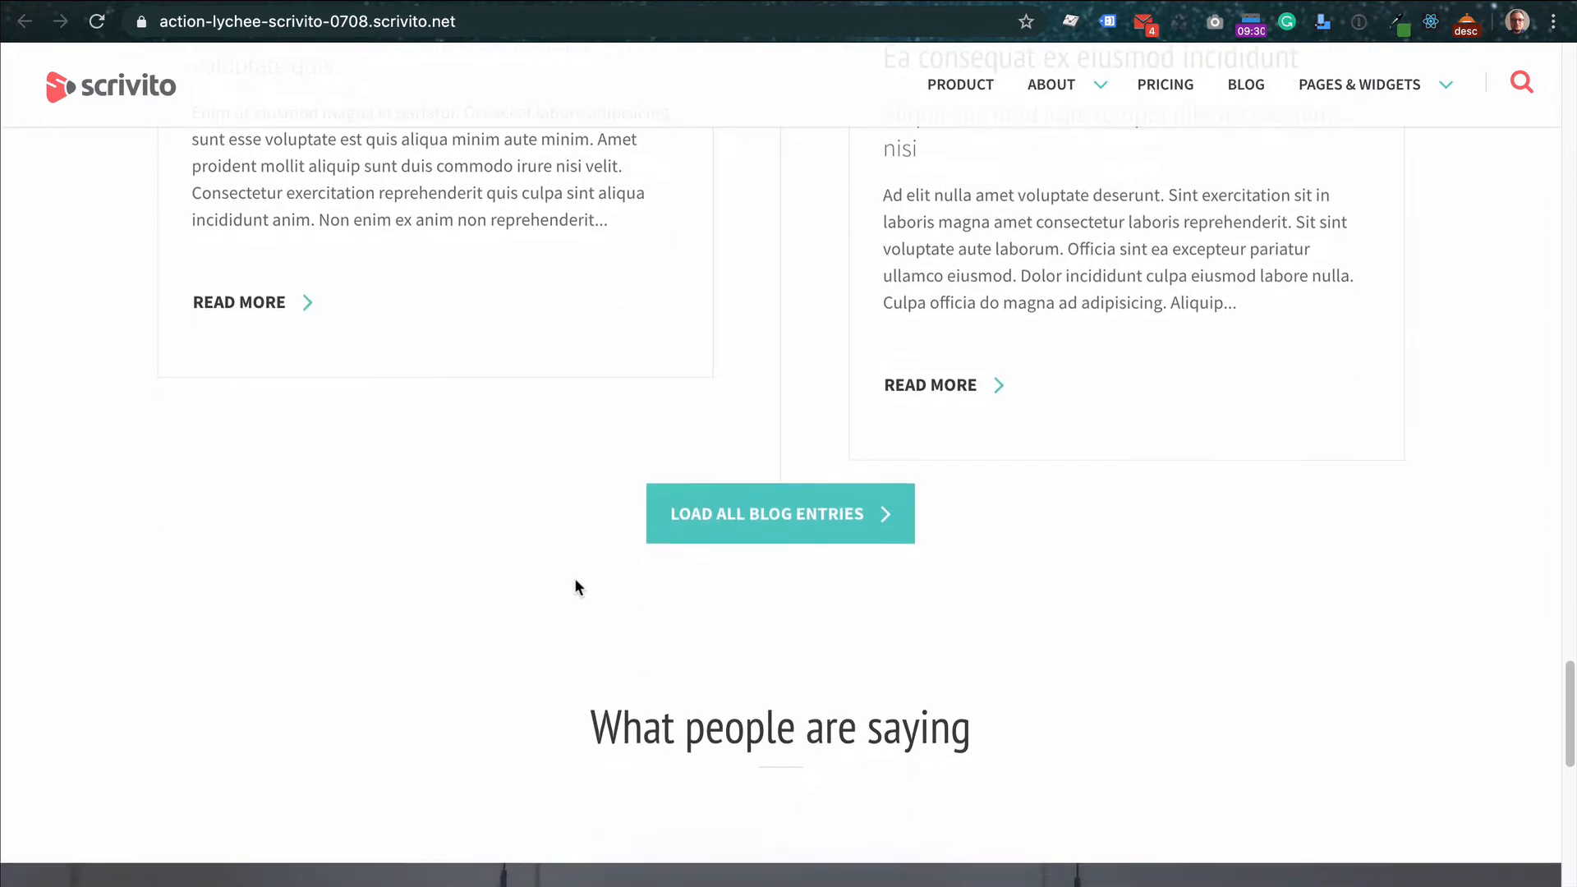
scroll(576, 580, "down", 1)
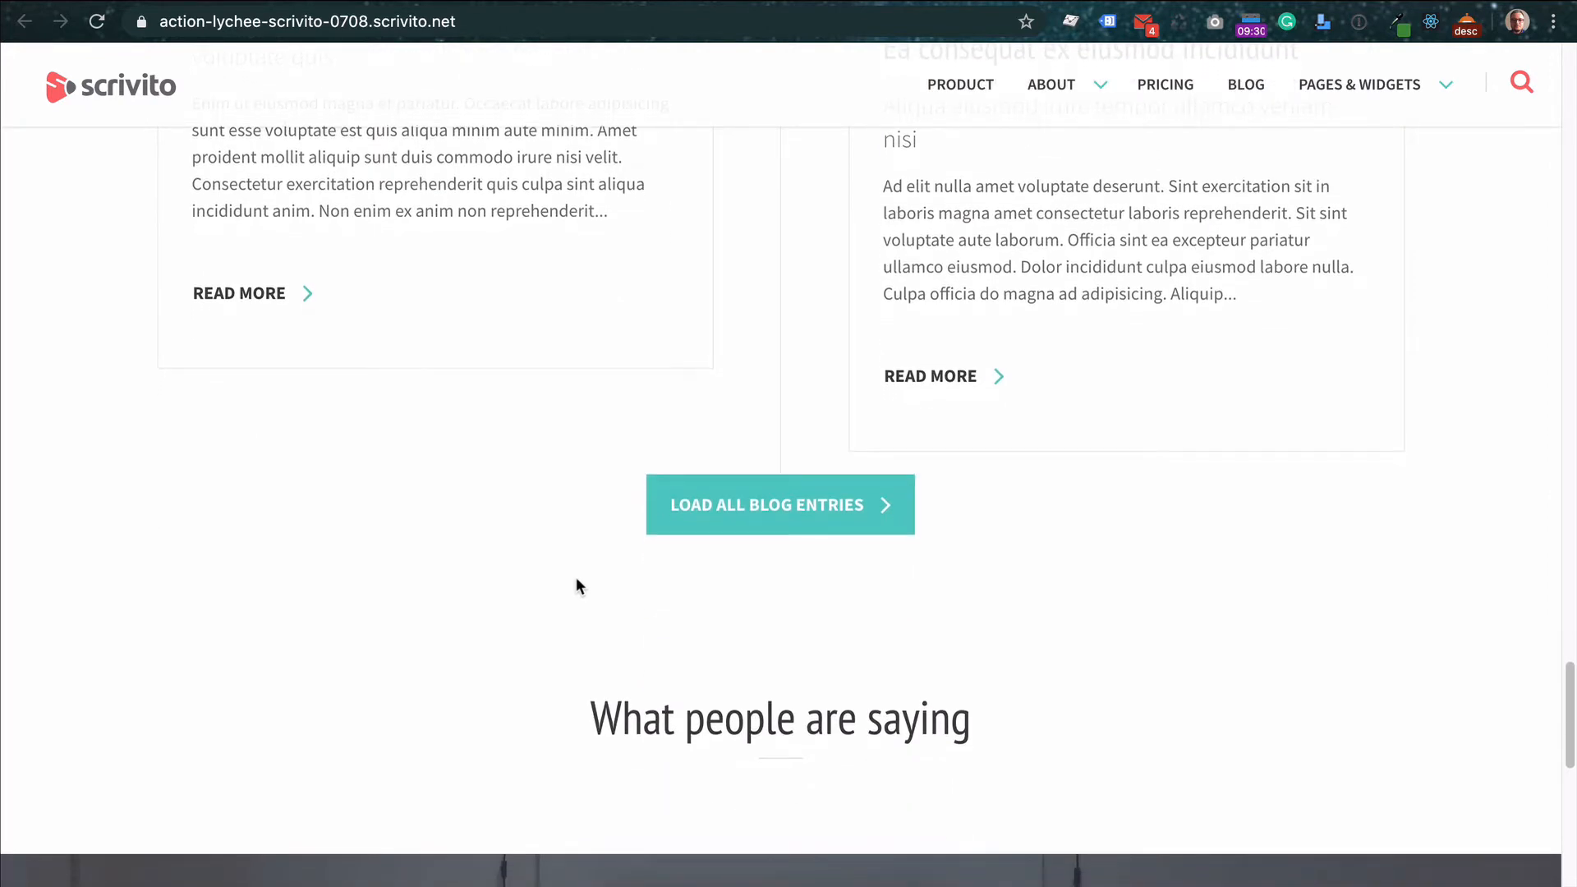
Examine the customer testimonials and the footer of the homepage, and return to the hero
scroll(576, 583, "down", 4)
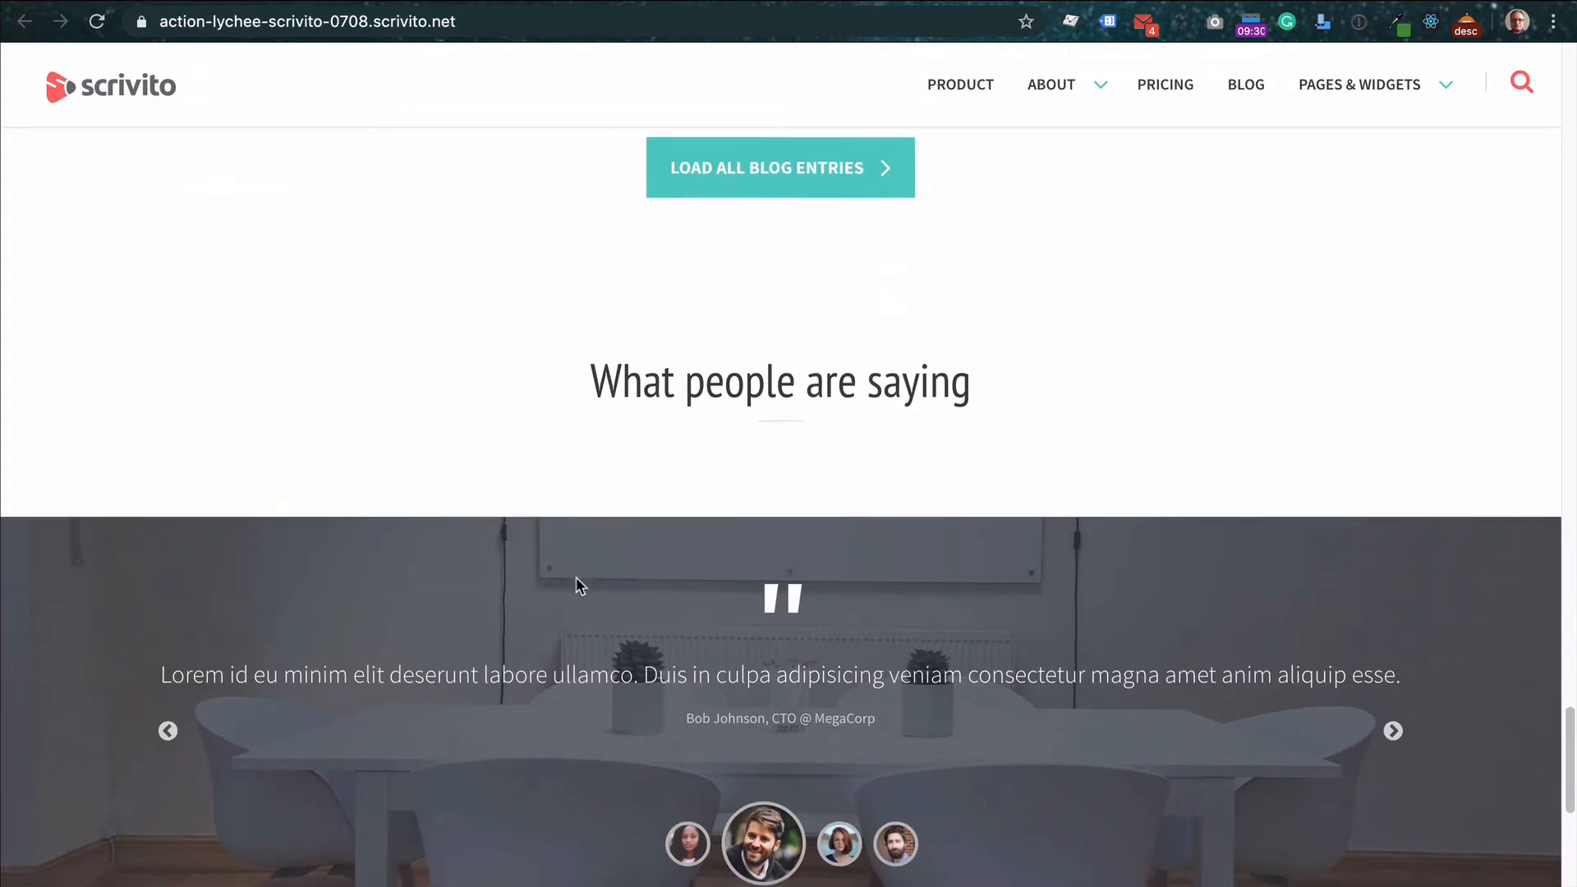
scroll(576, 582, "down", 3)
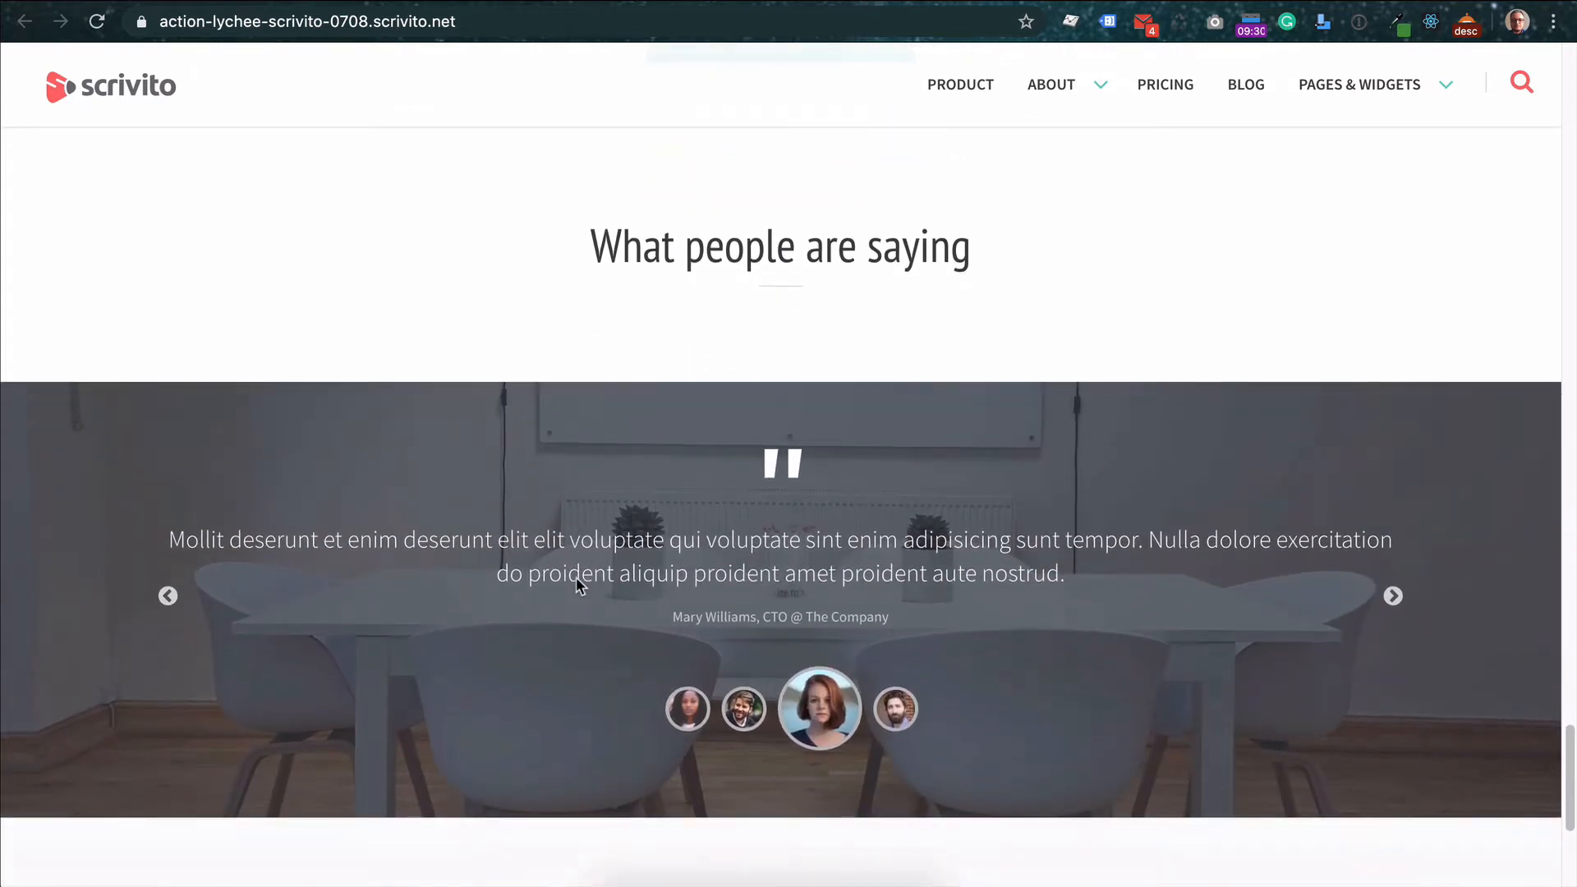
scroll(578, 584, "down", 1)
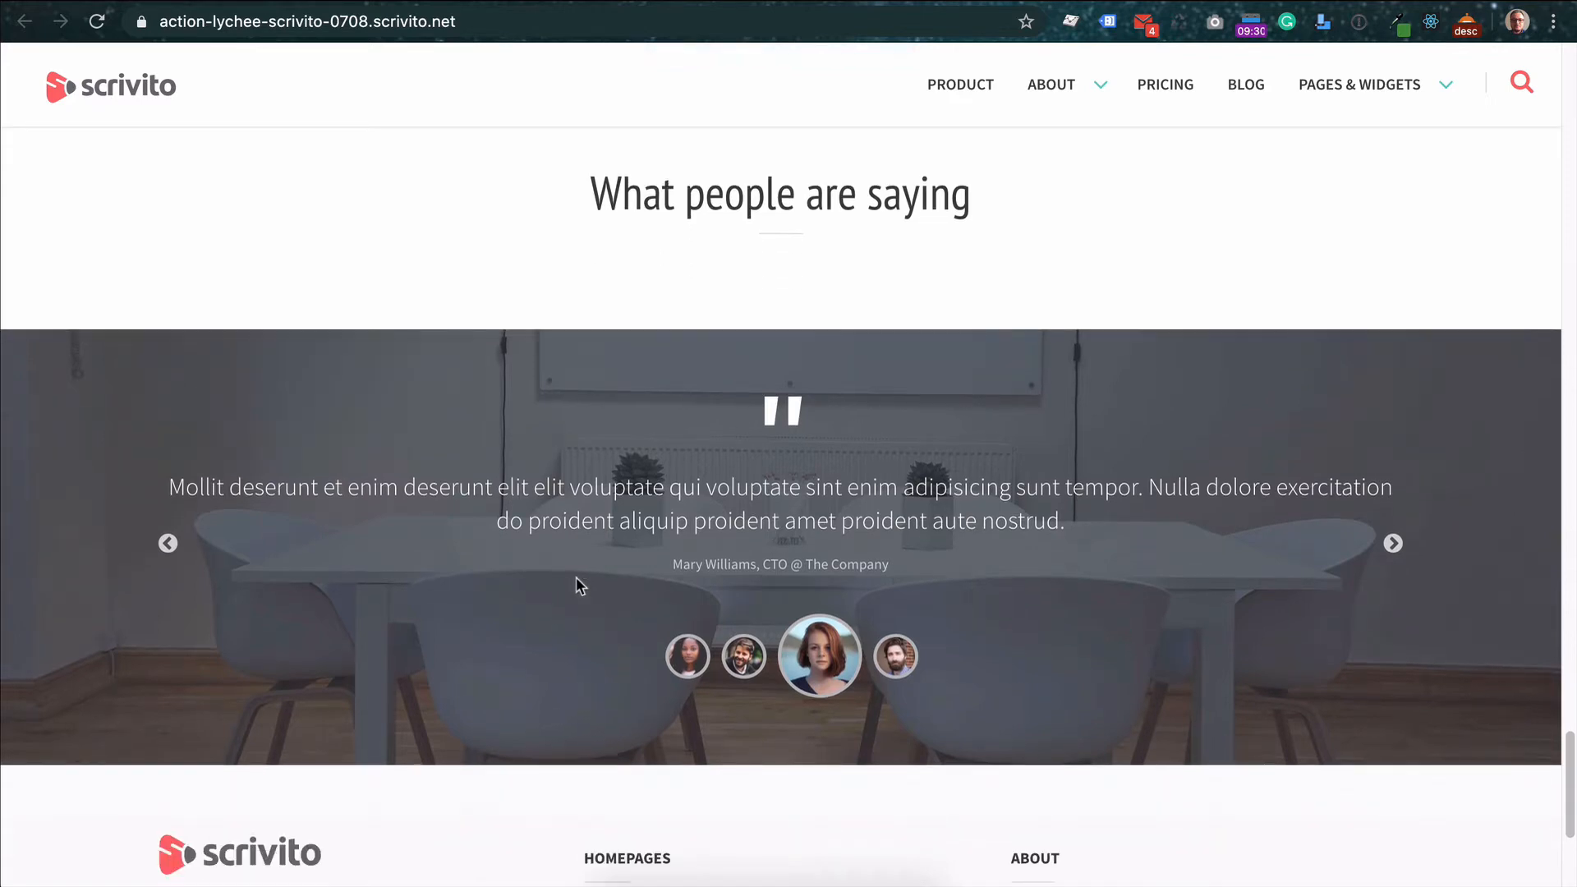
scroll(576, 580, "down", 6)
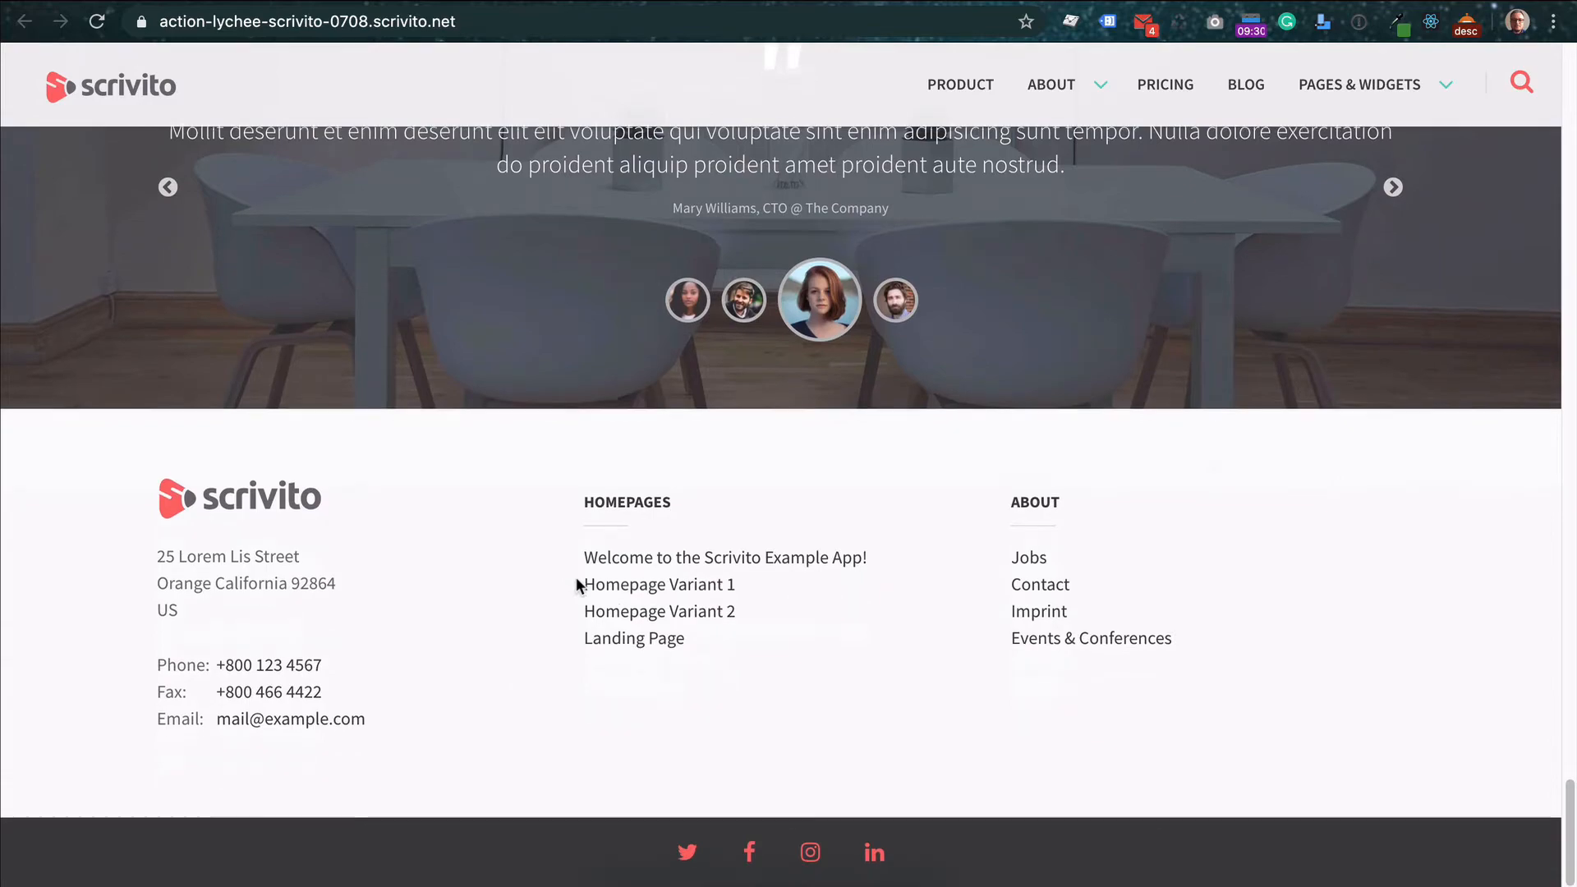
scroll(576, 580, "up", 1)
scroll(575, 573, "up", 20)
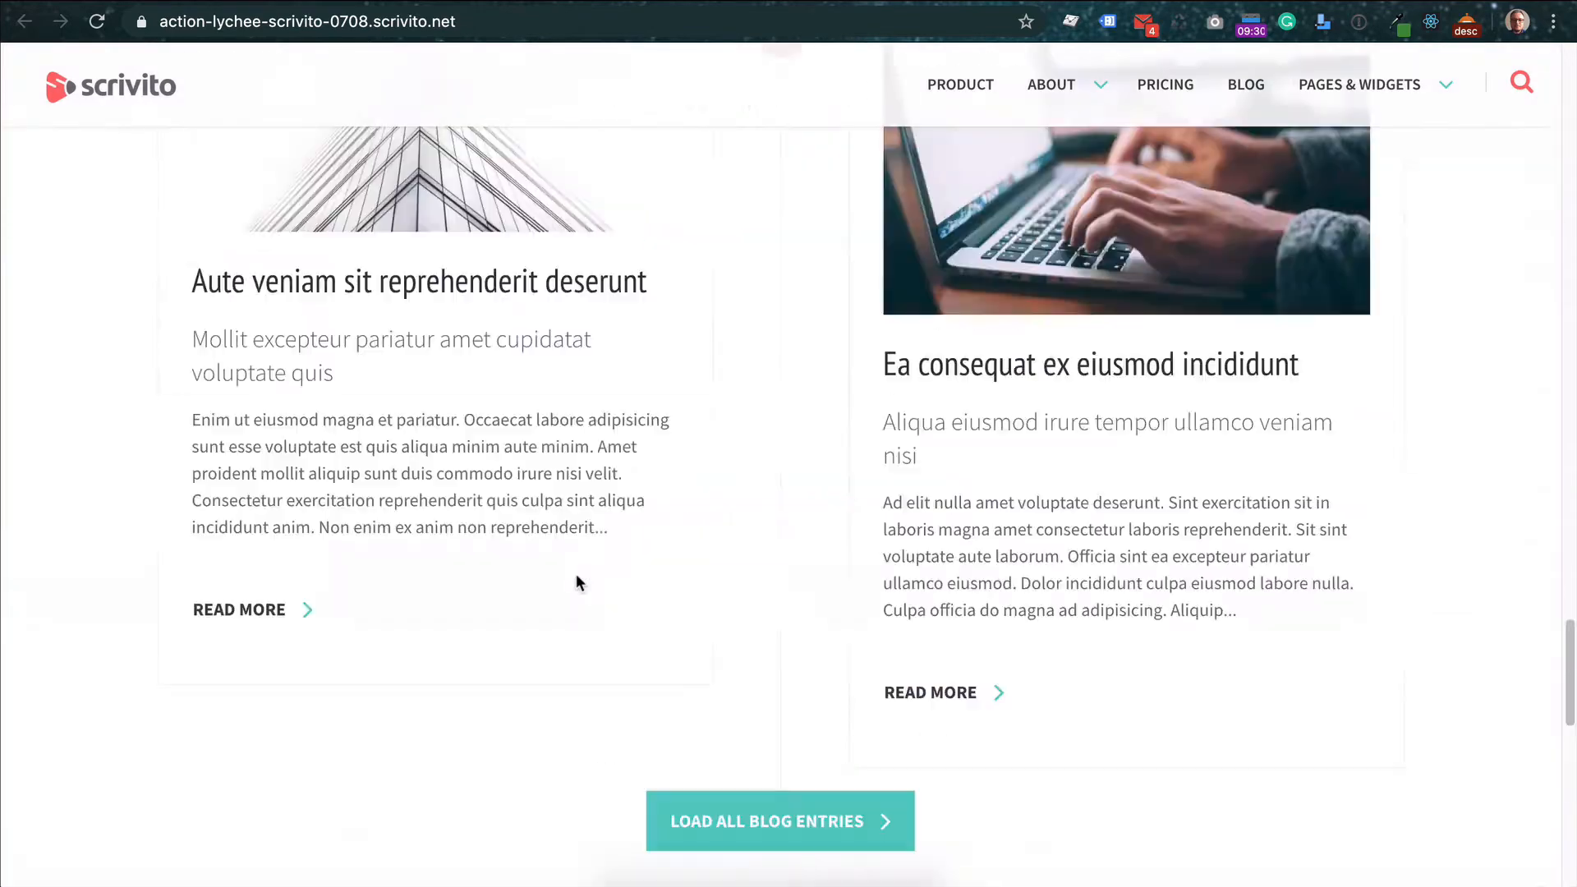
scroll(575, 574, "up", 10)
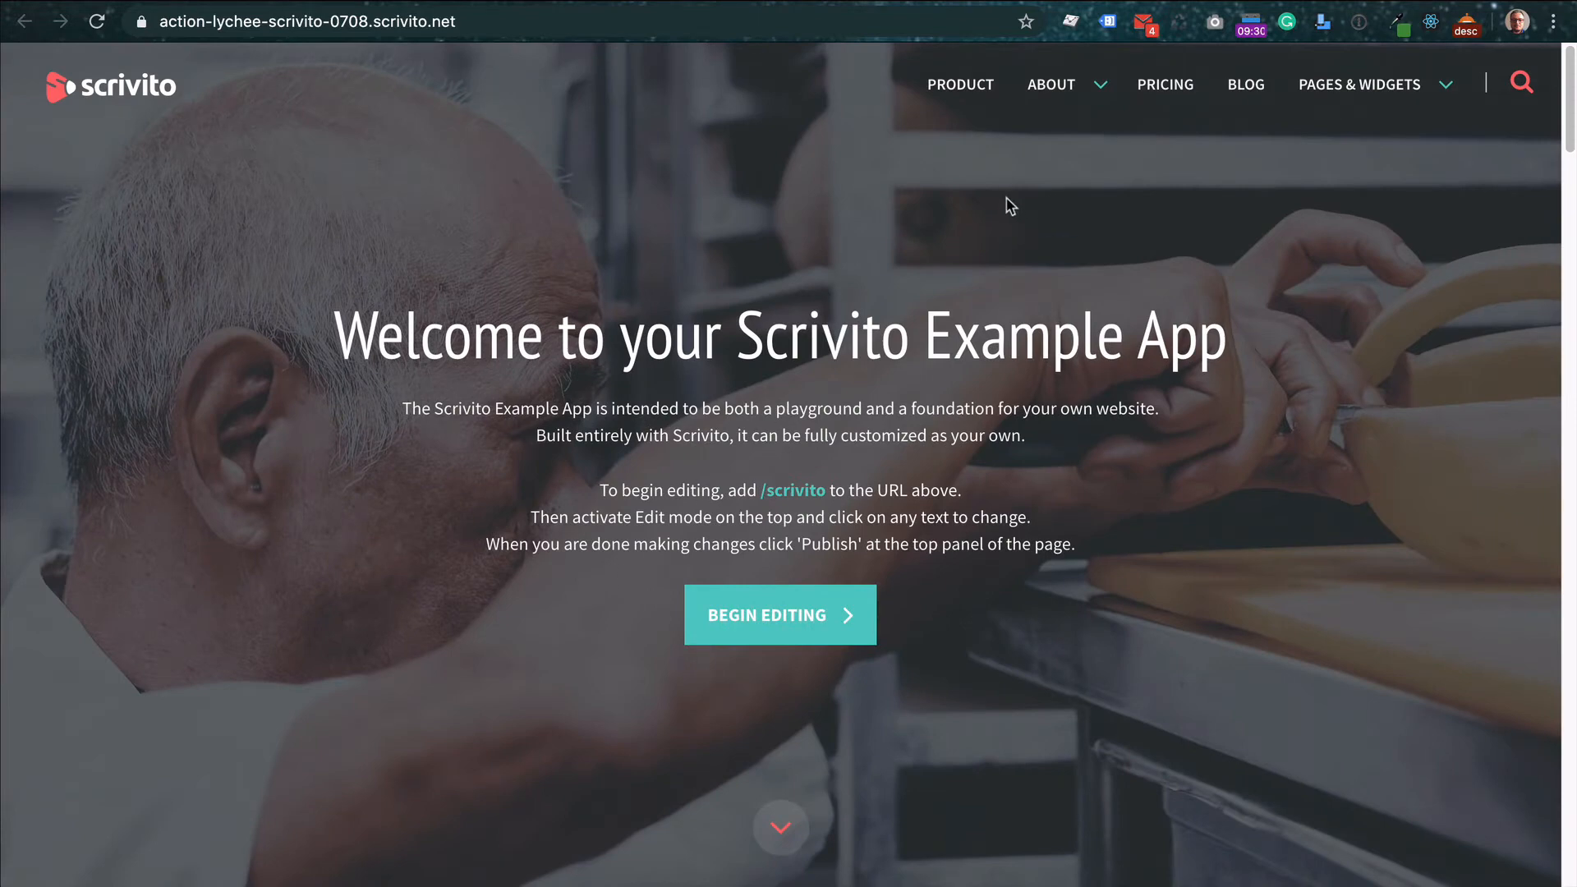
Open the Product page and examine its video hero, feature overview, image gallery, pricing plans and footer
left_click(973, 91)
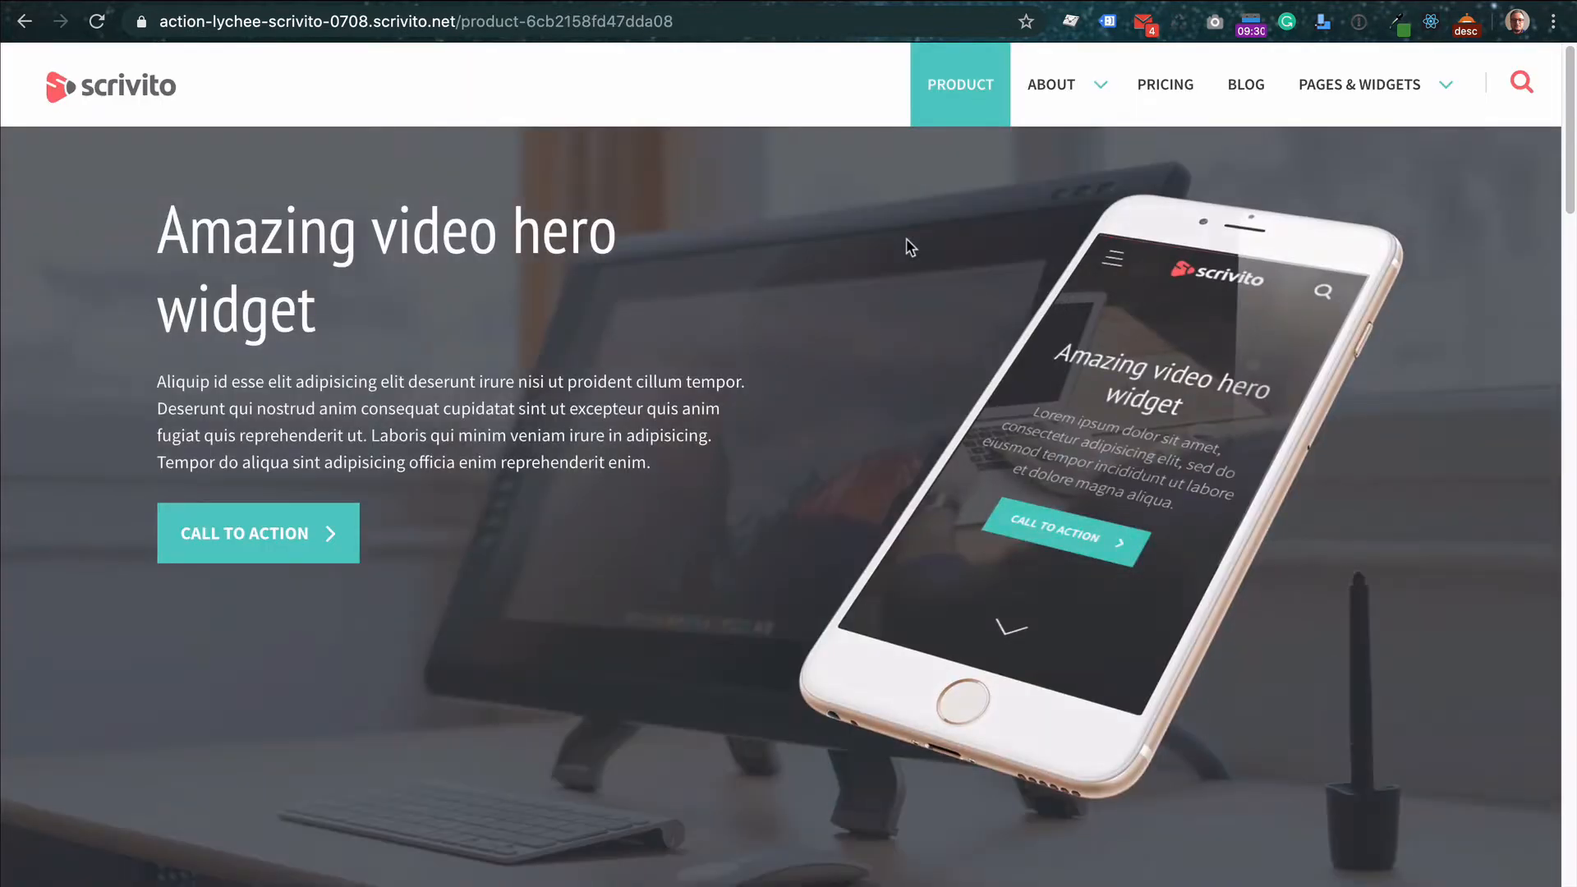
scroll(910, 247, "down", 1)
scroll(907, 241, "down", 8)
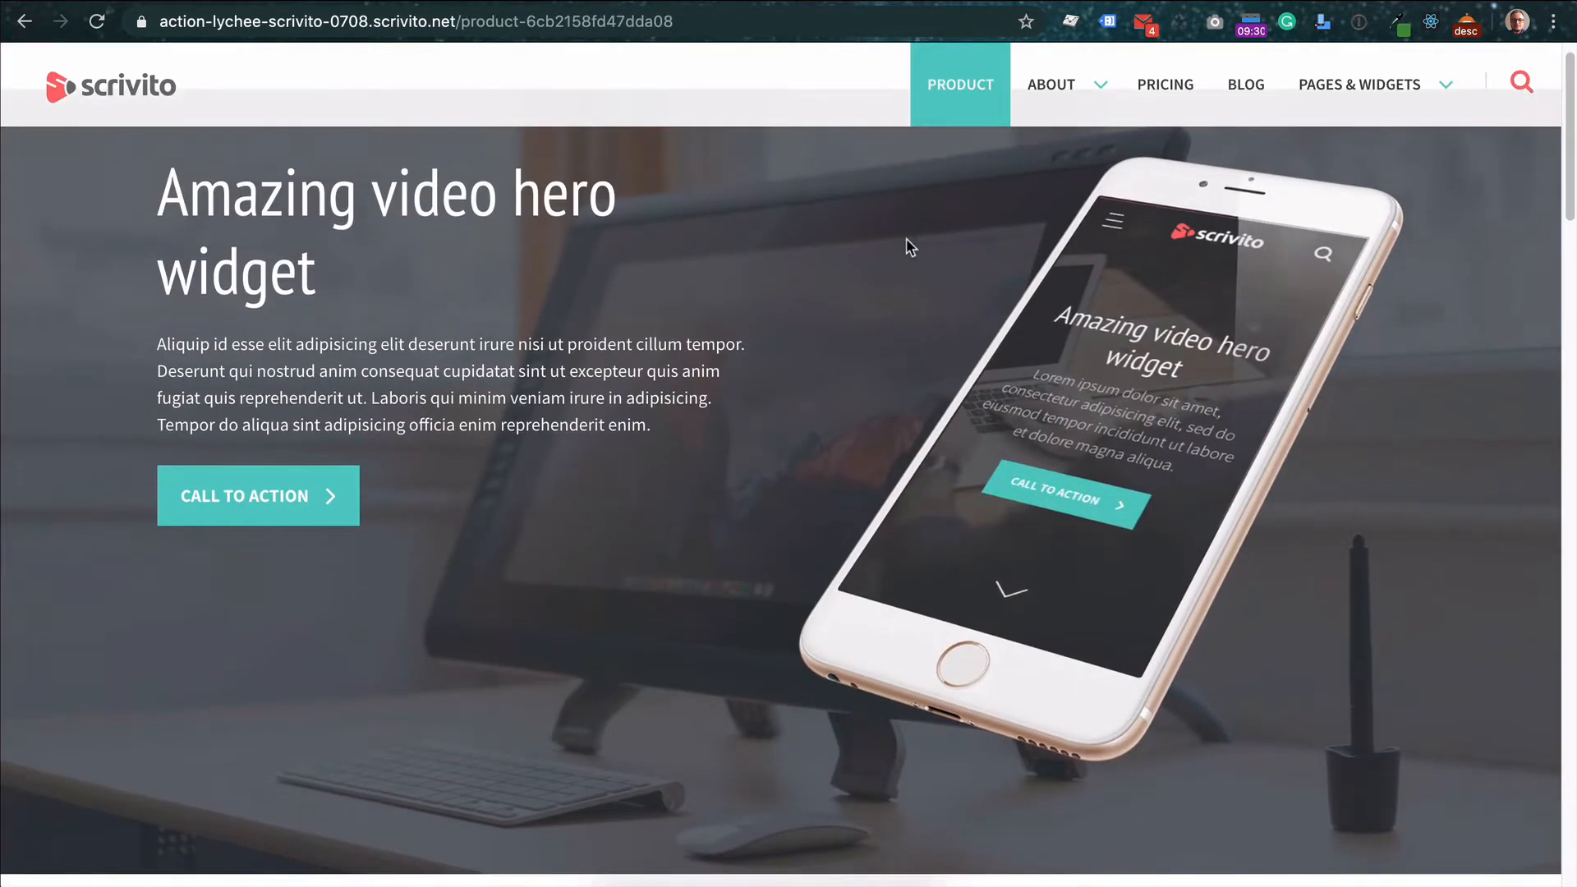
scroll(907, 244, "down", 7)
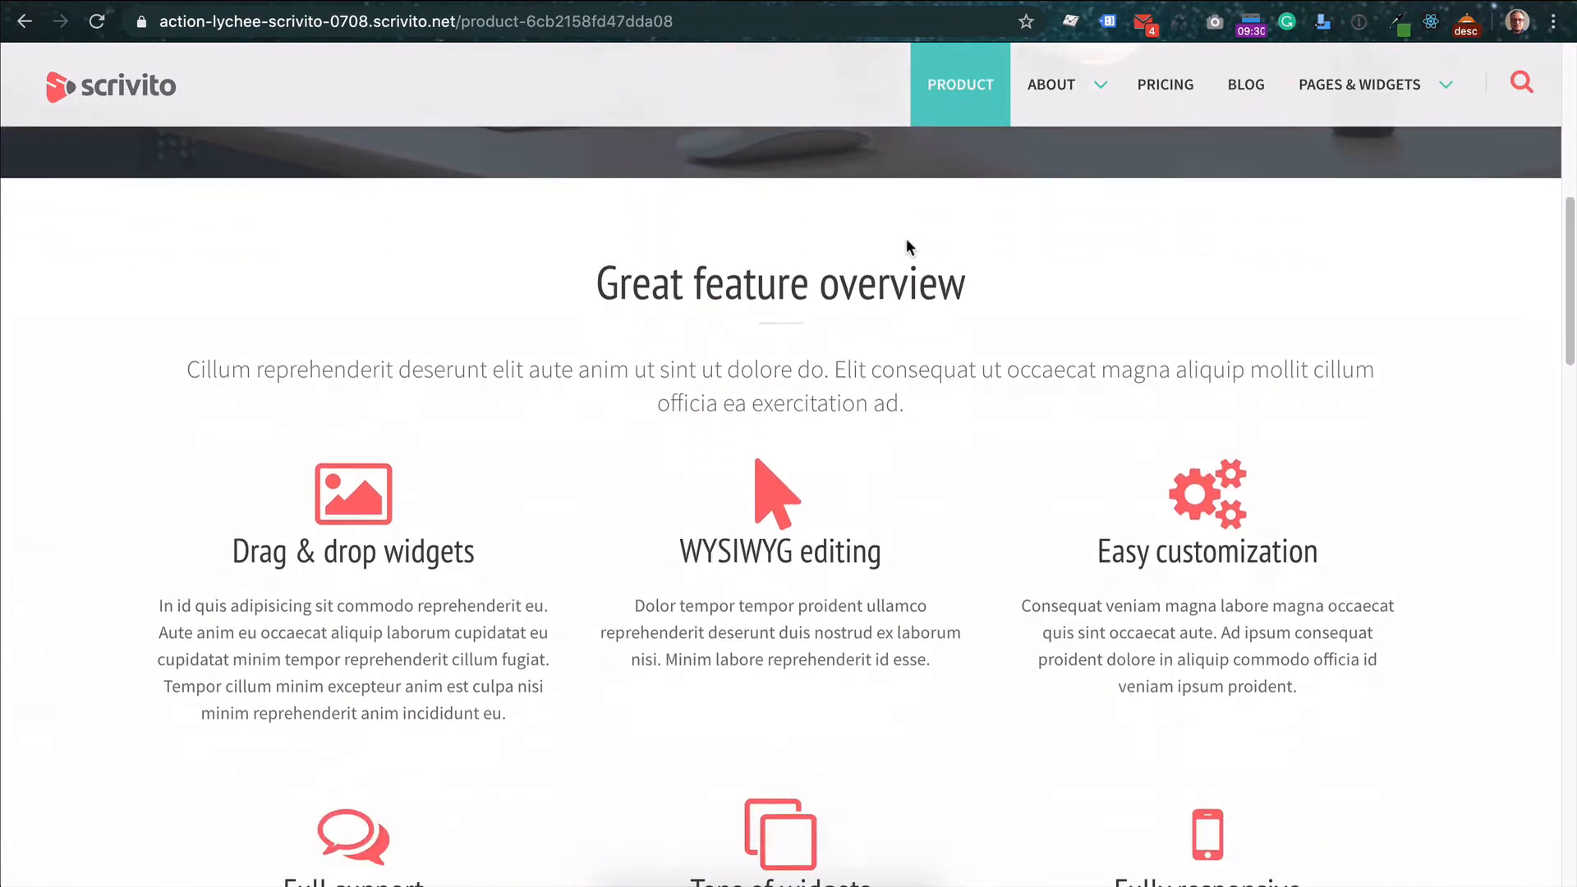
scroll(906, 246, "down", 9)
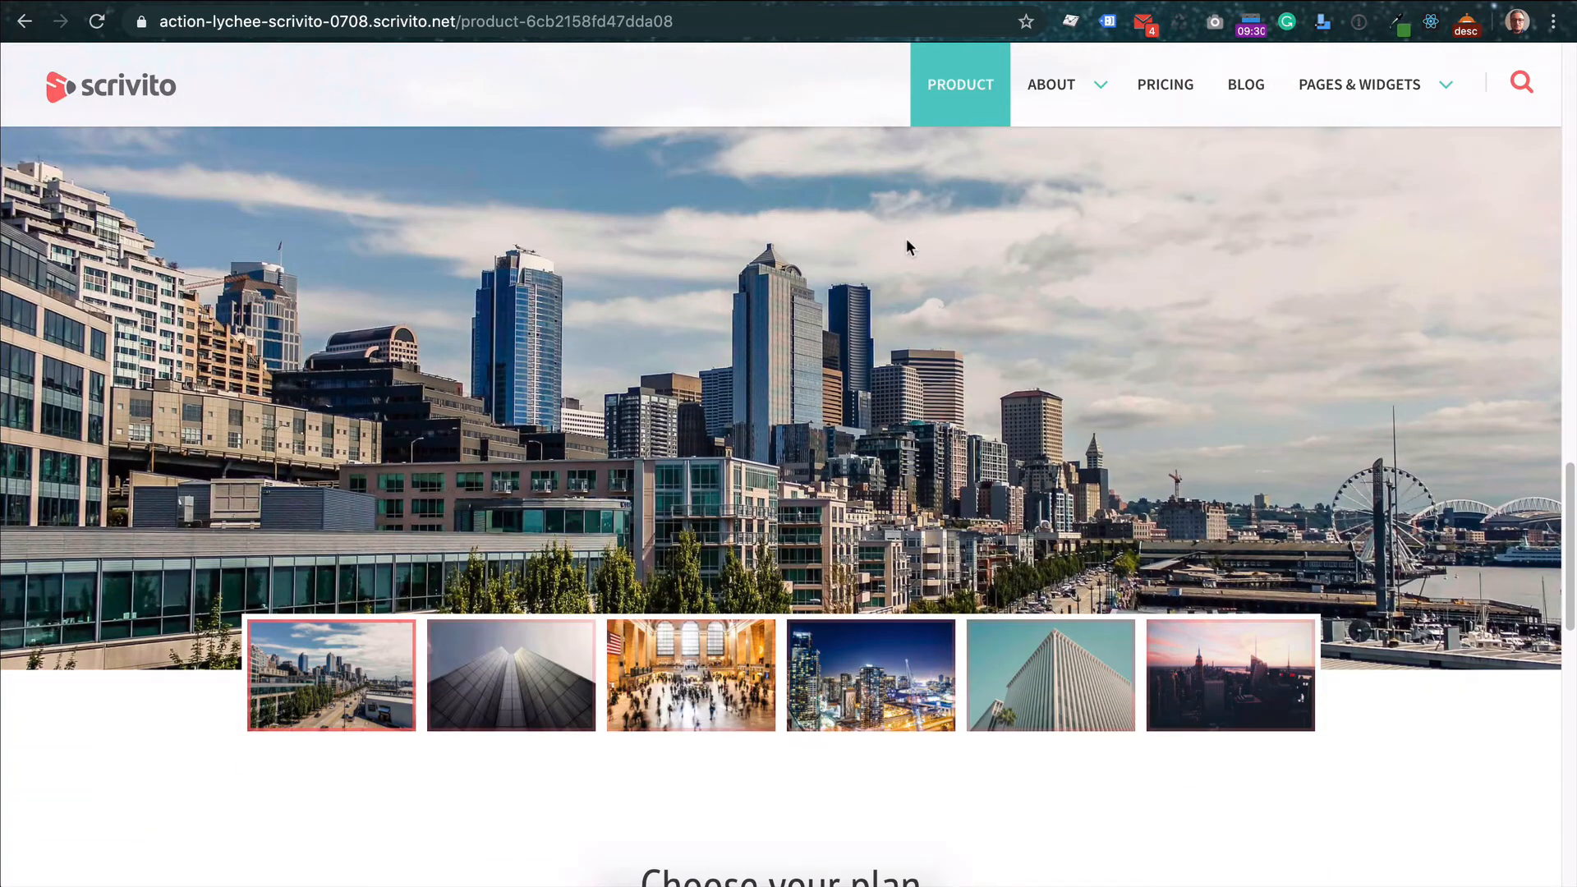
scroll(907, 246, "down", 5)
scroll(907, 244, "down", 2)
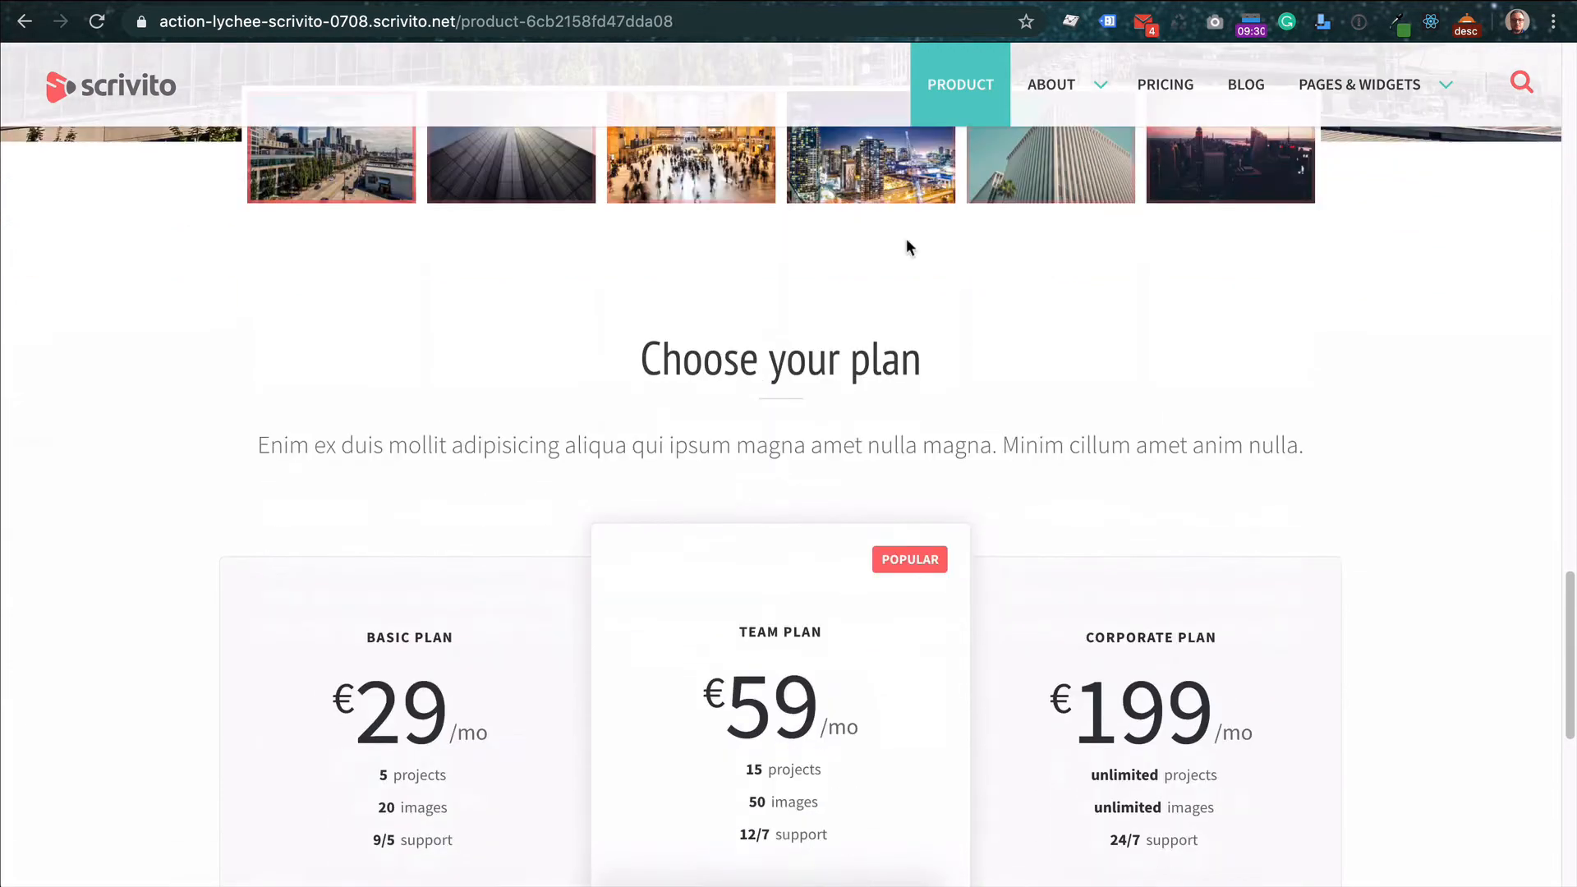
scroll(907, 244, "down", 1)
scroll(907, 246, "down", 1)
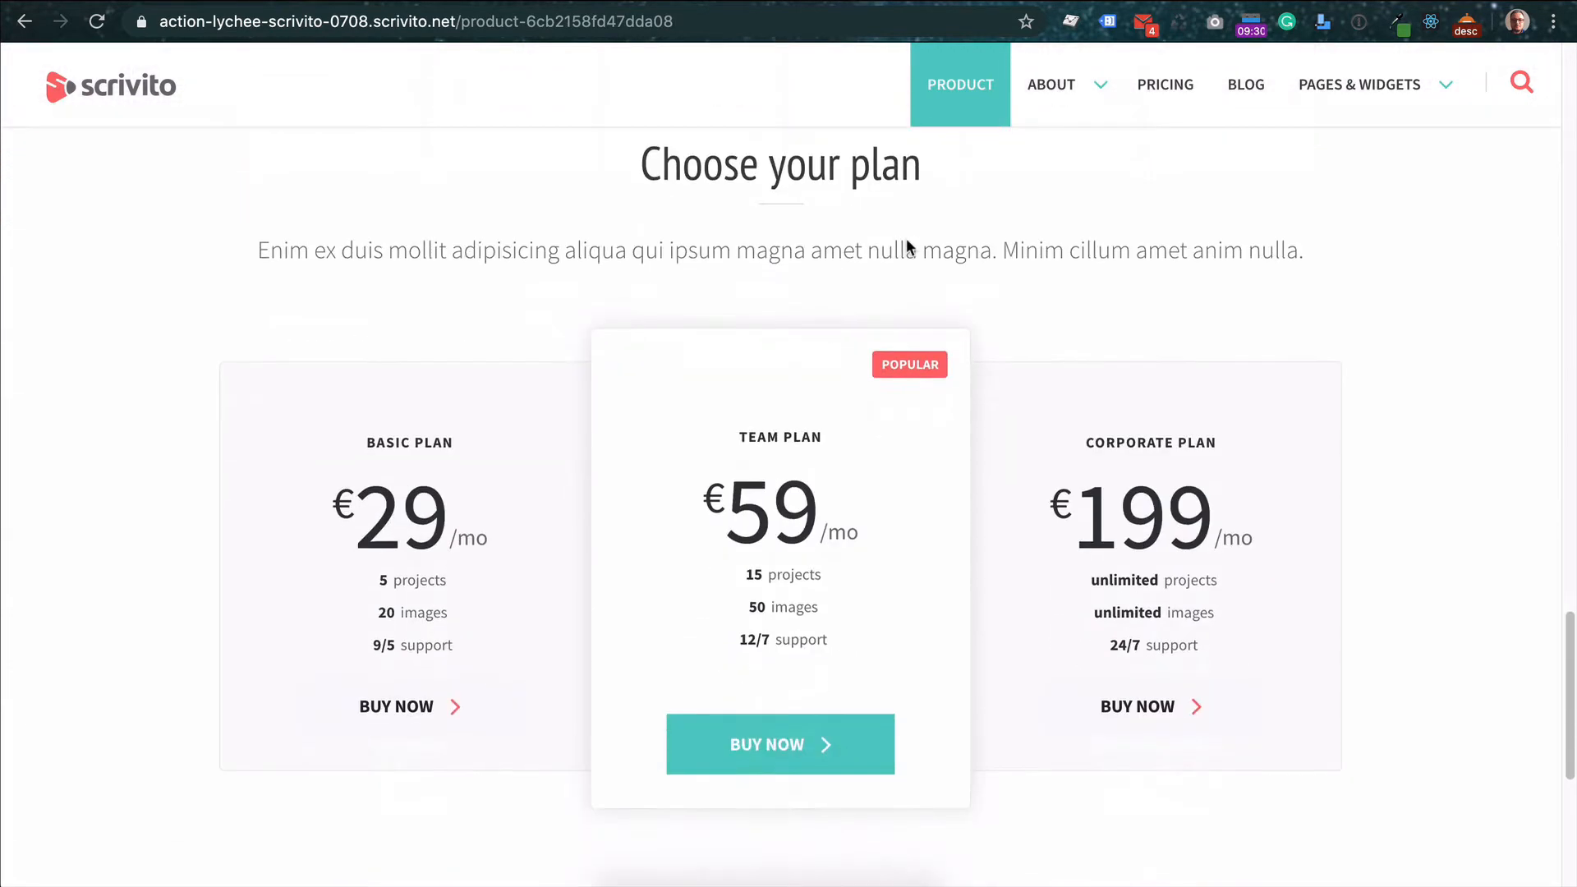
scroll(907, 246, "down", 3)
scroll(907, 247, "down", 2)
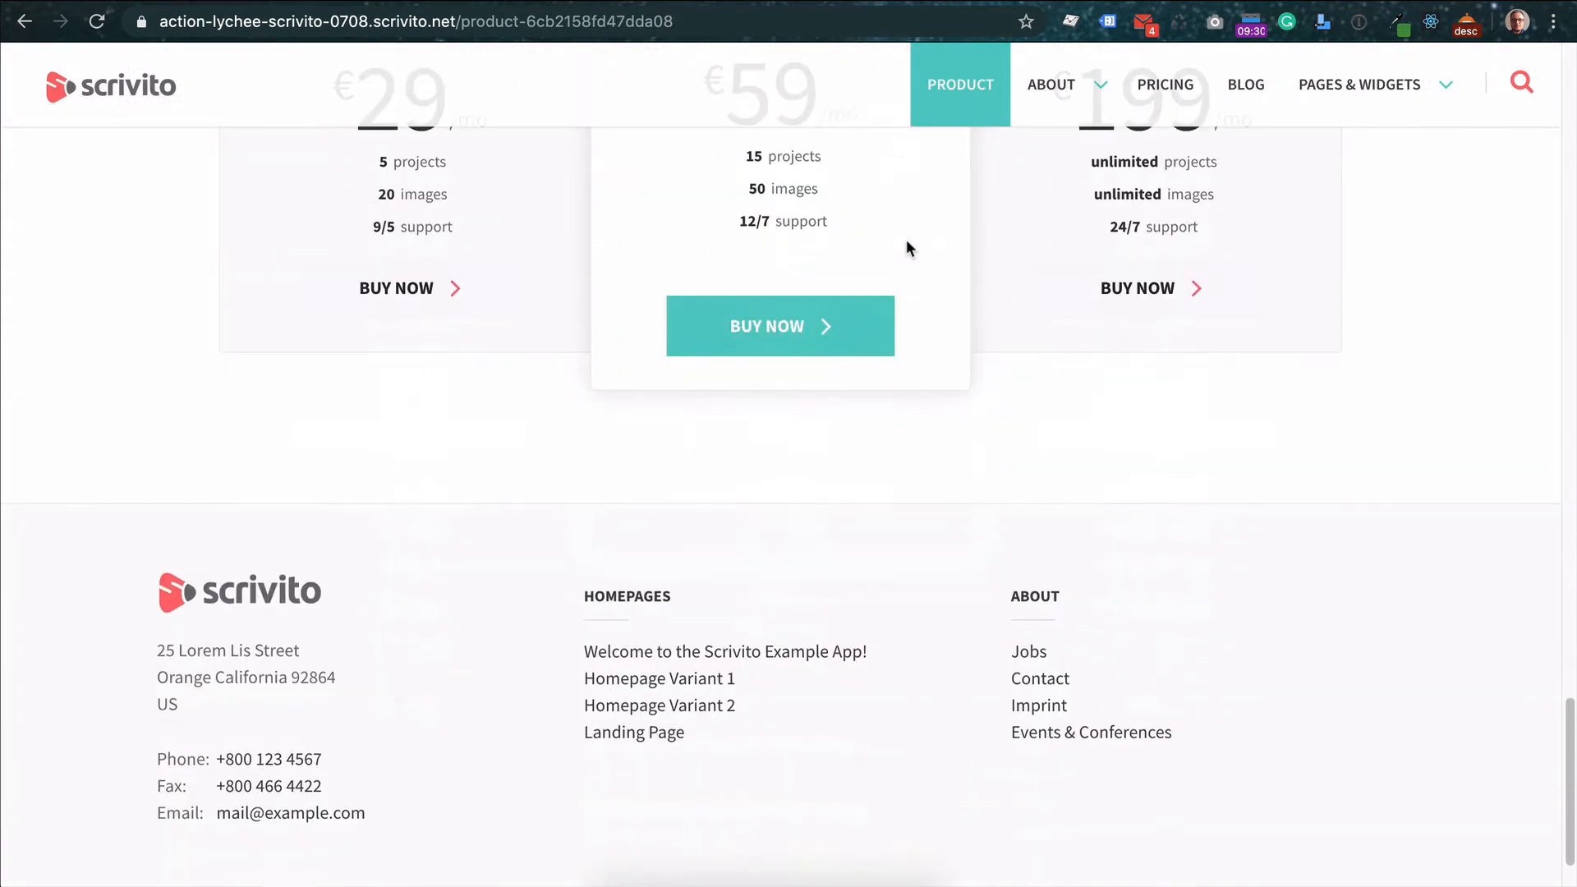
Open the Our Work page and filter the awarded work gallery by Business, Design and Development in turn
mouse_move(1059, 123)
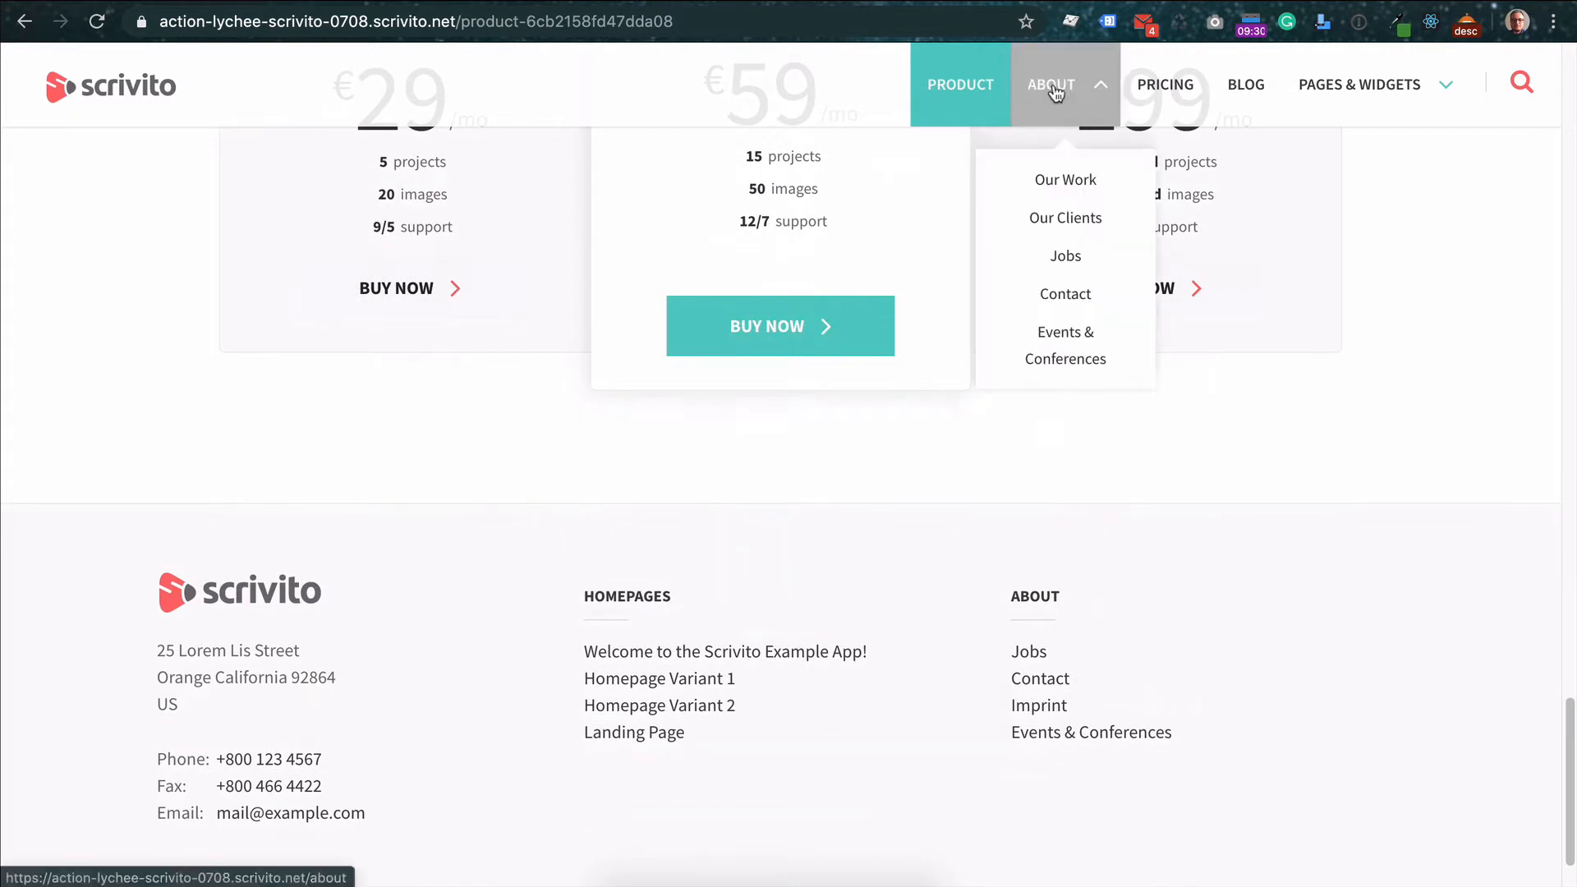
left_click(1082, 183)
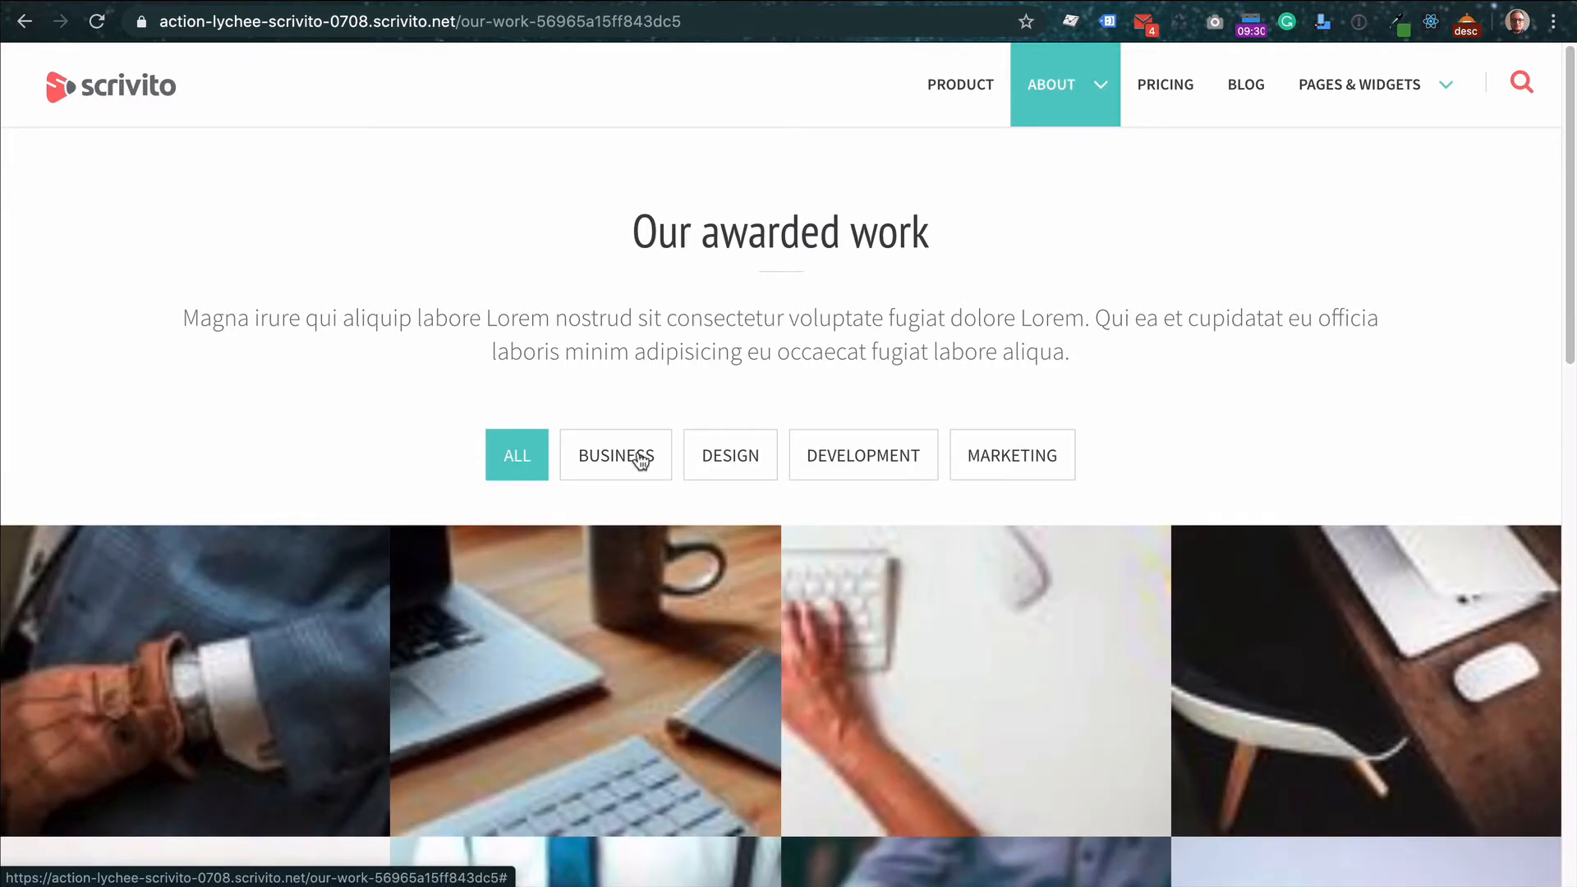
left_click(640, 456)
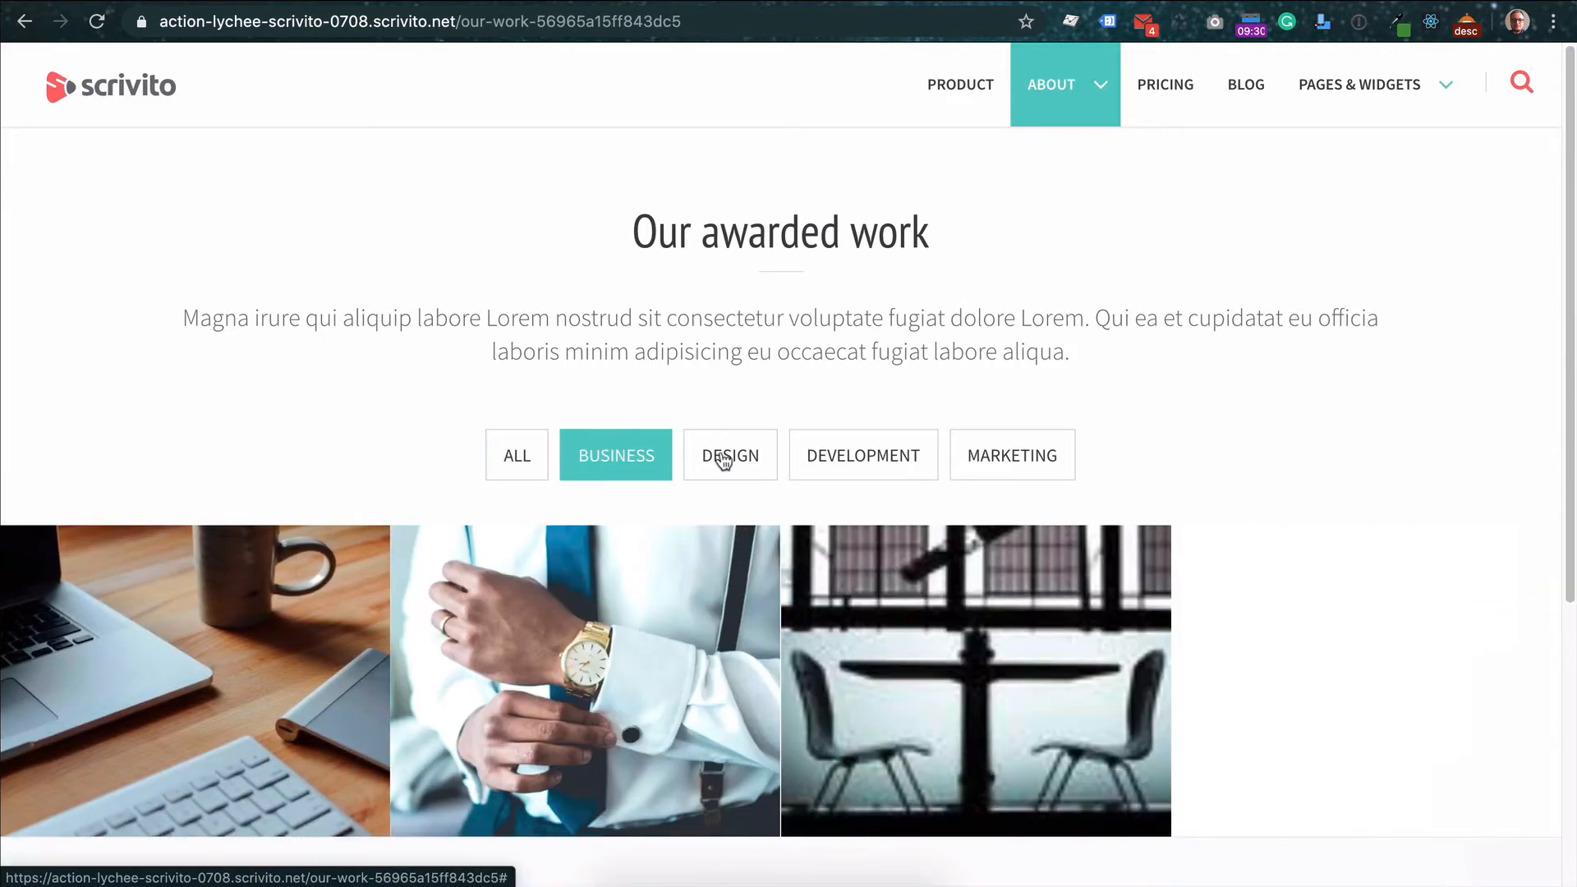
left_click(724, 460)
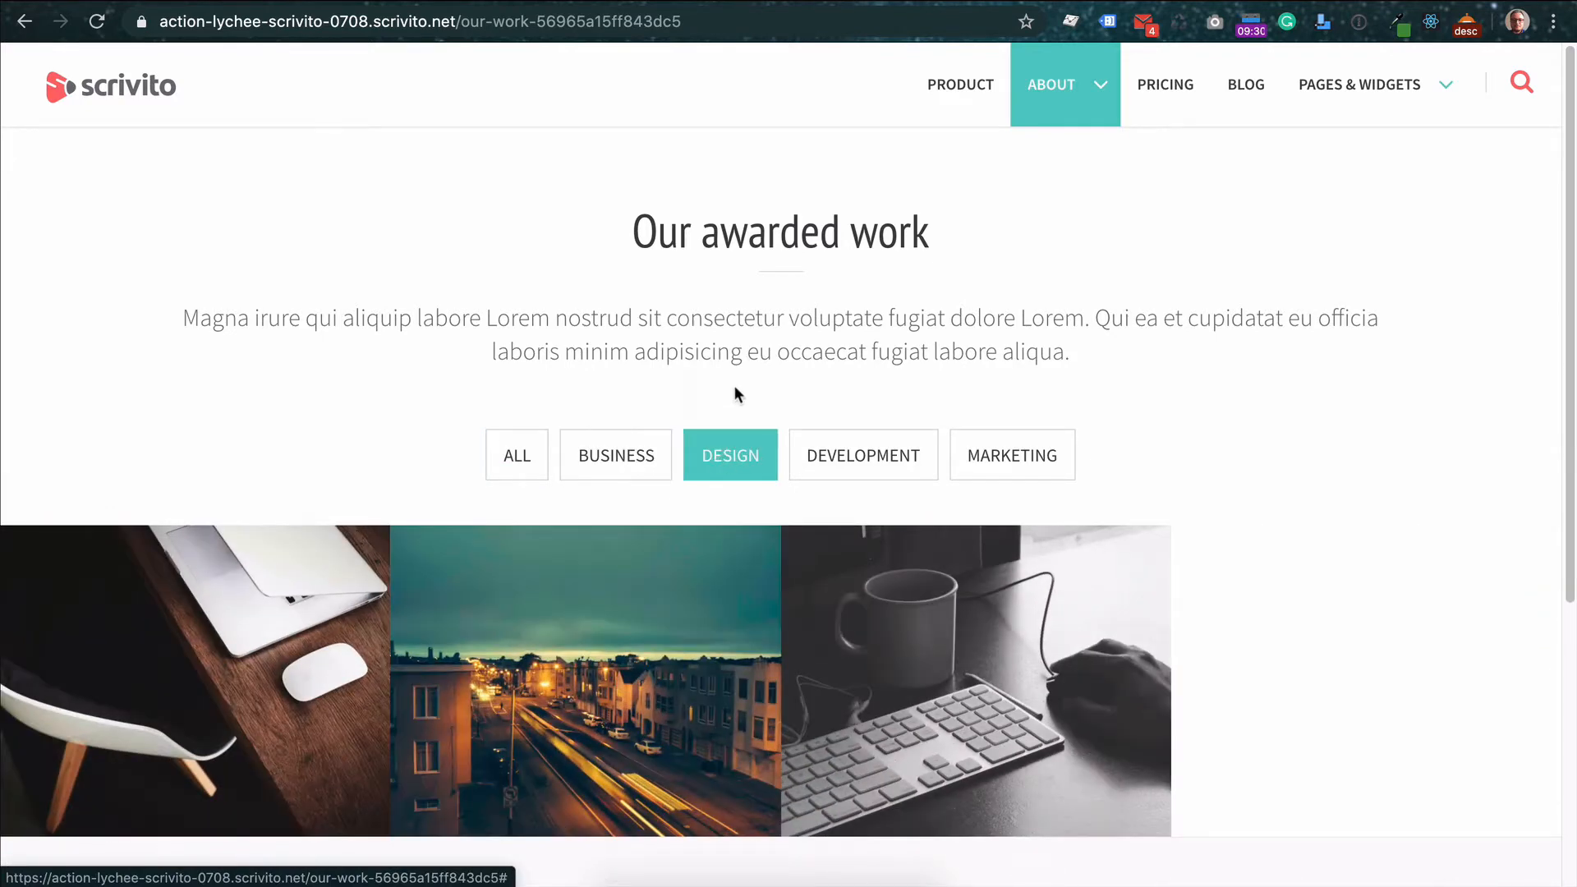
left_click(859, 460)
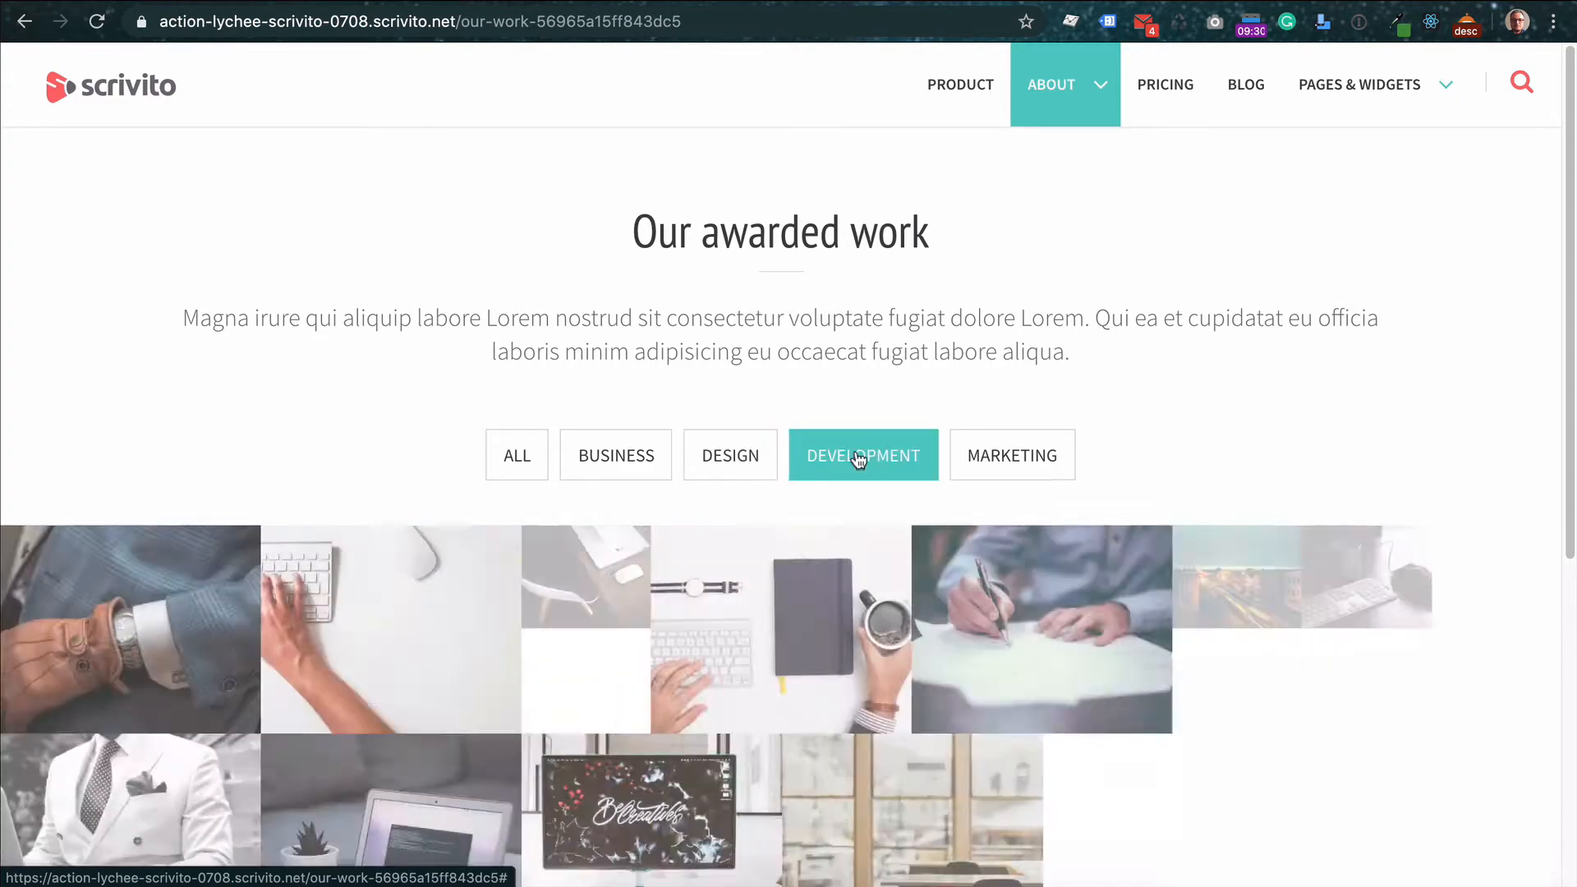
Filter the awarded work gallery by Marketing, then open the Our Clients page and examine its client project showcases
left_click(1018, 462)
mouse_move(1096, 86)
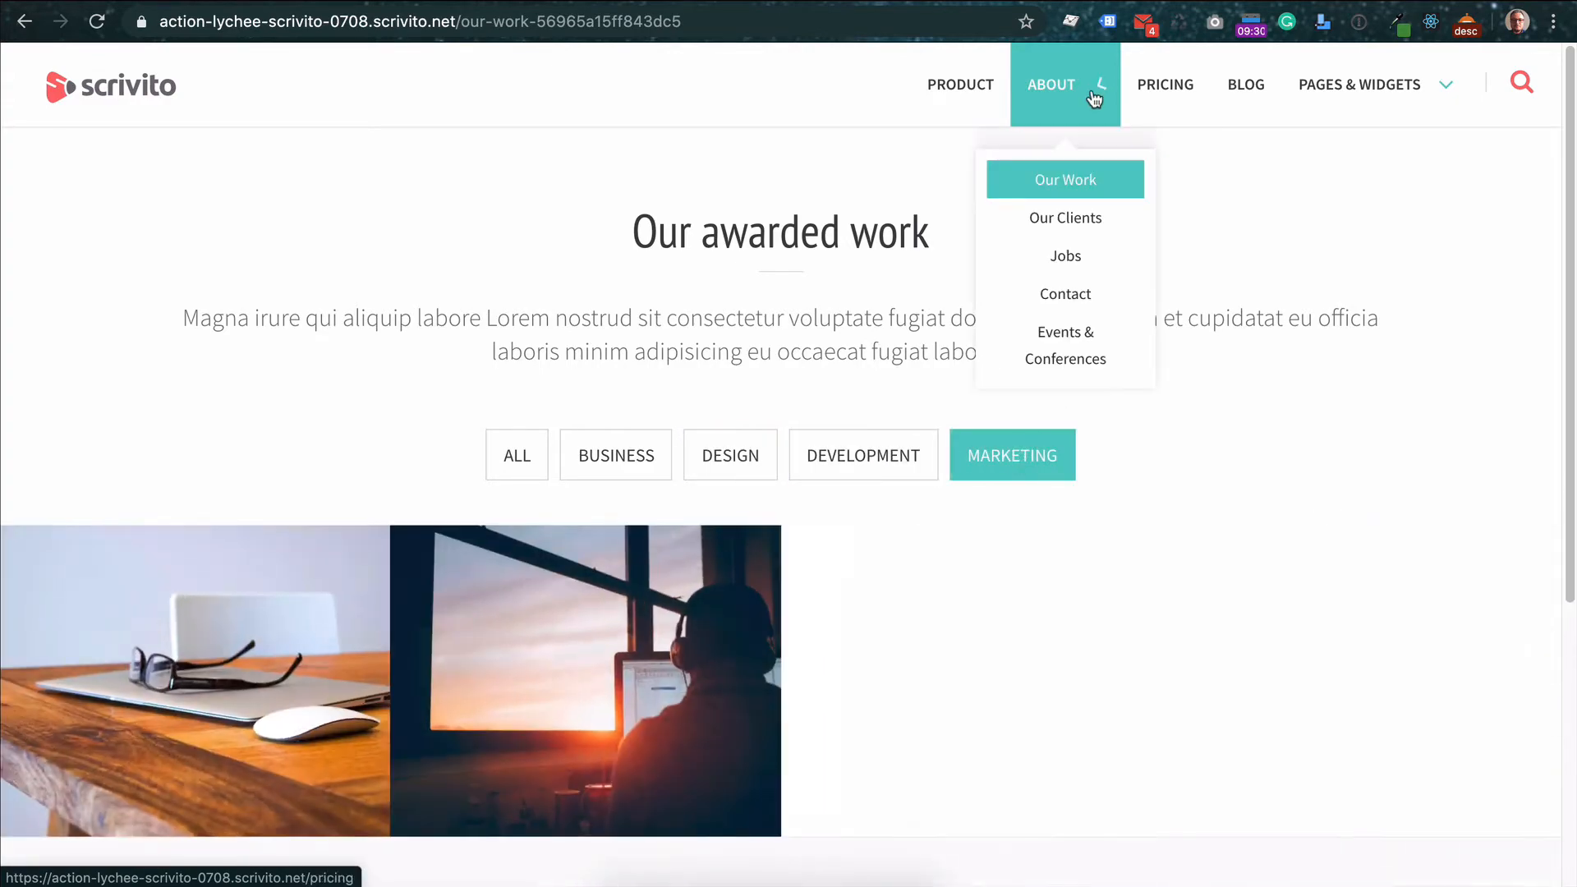
left_click(1077, 232)
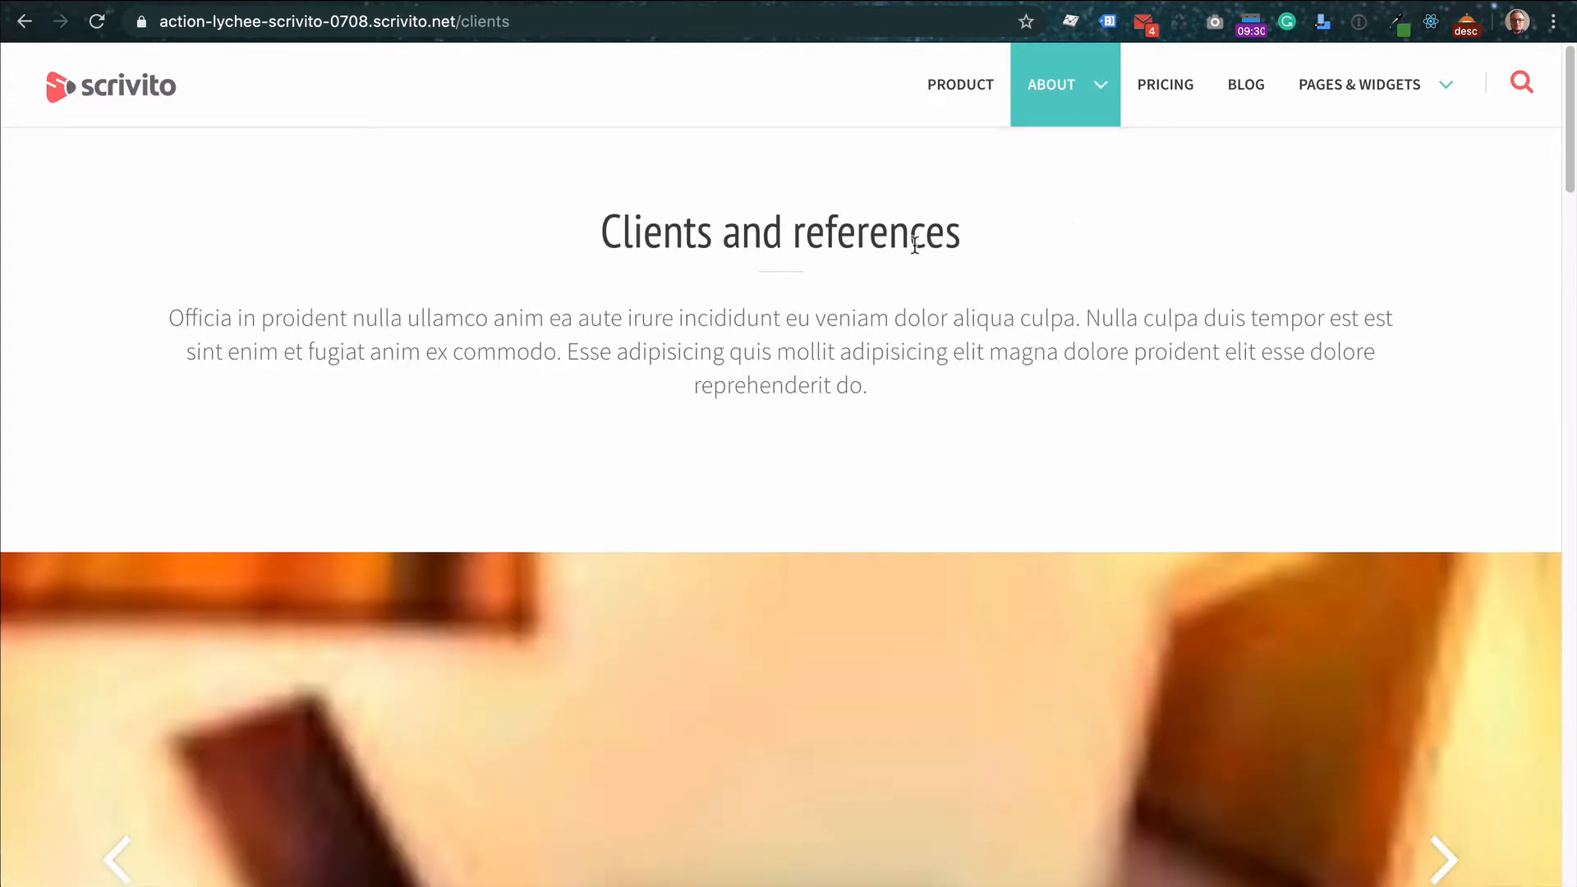
scroll(915, 244, "down", 7)
scroll(918, 252, "down", 3)
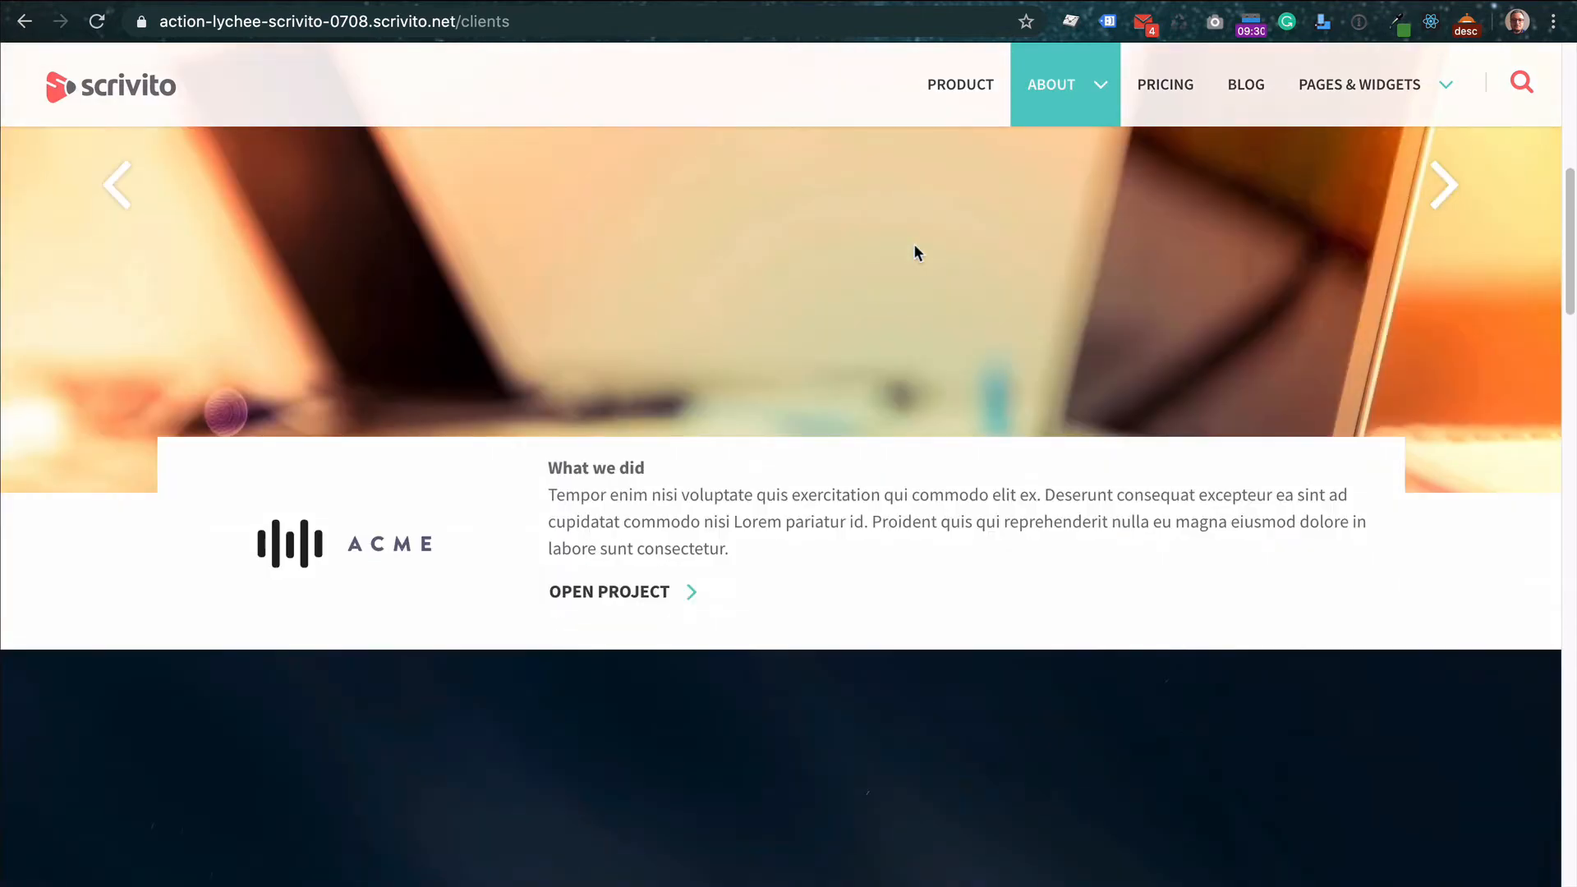
scroll(914, 249, "down", 3)
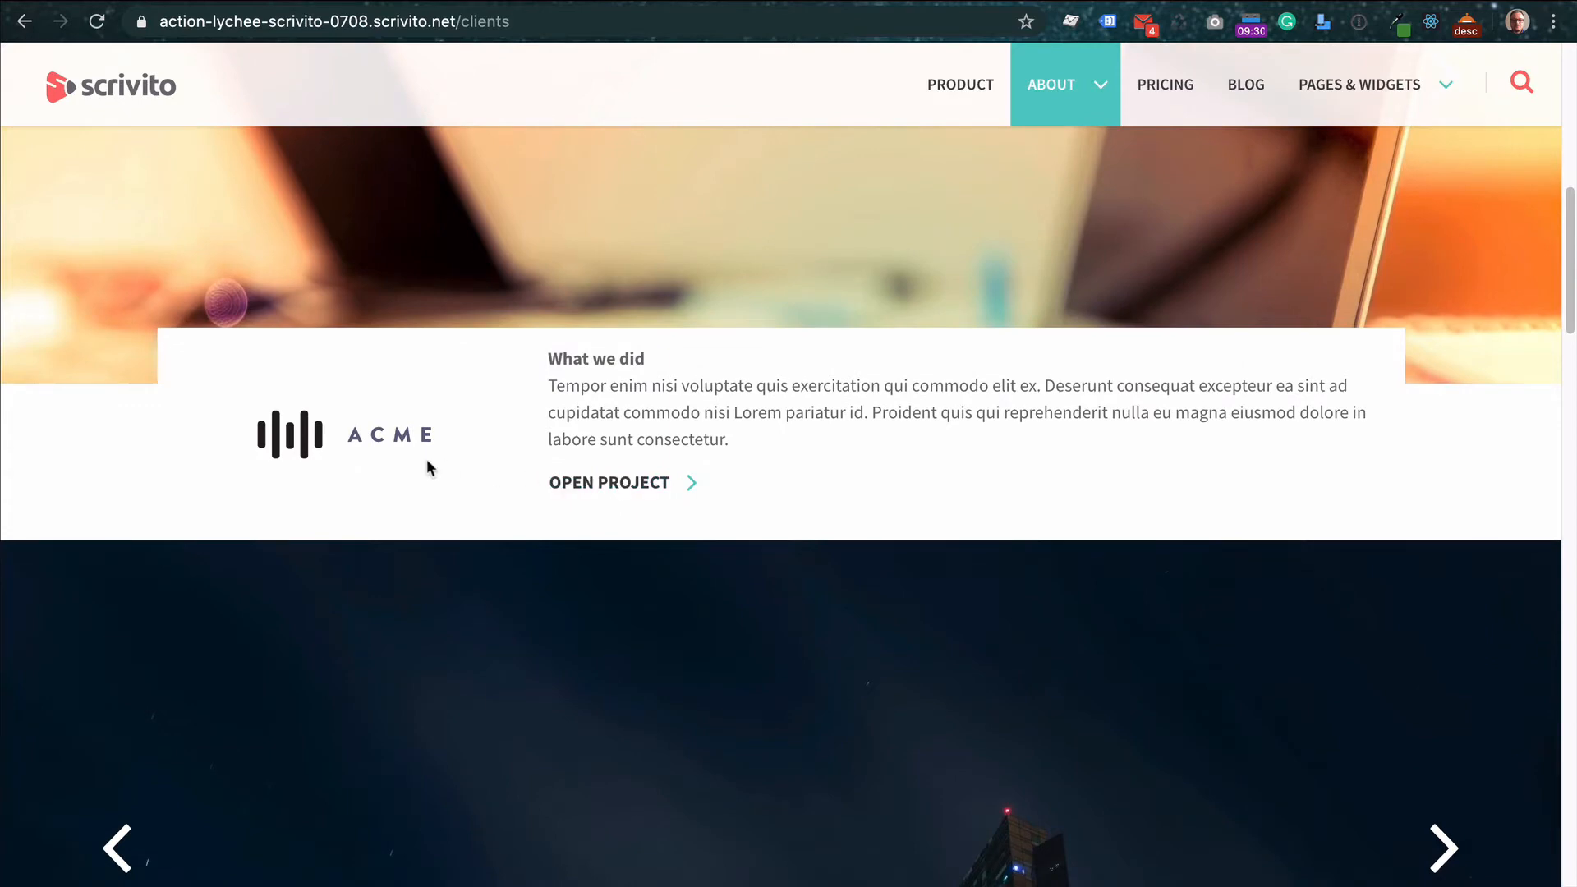
scroll(427, 422, "down", 5)
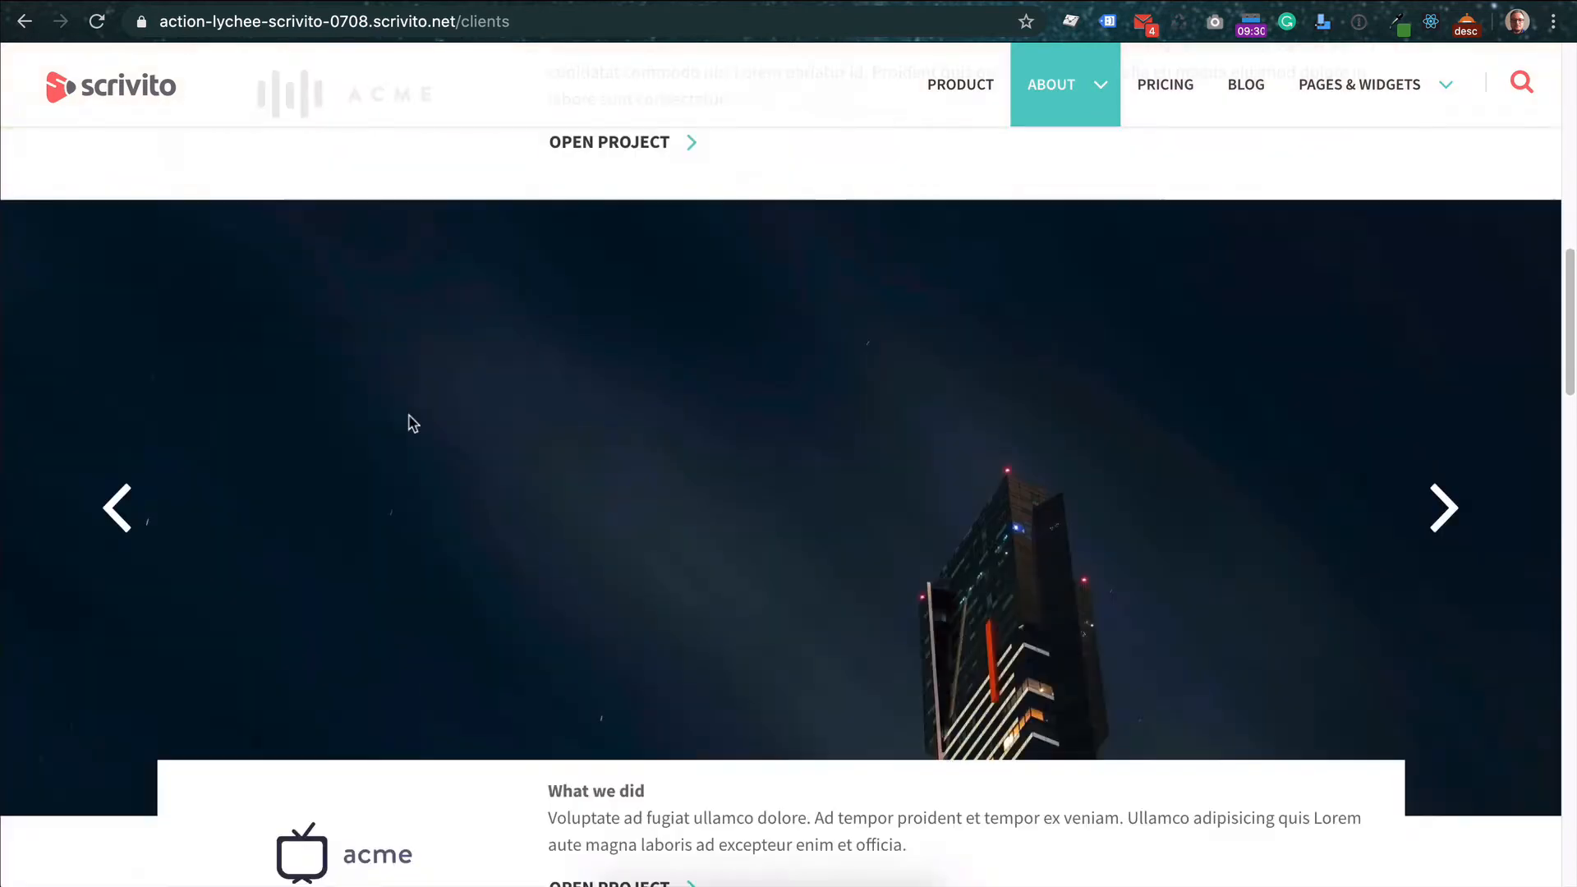
Open the Jobs page, view the details of the Texter position and return to the job list
left_click(1078, 97)
left_click(1083, 263)
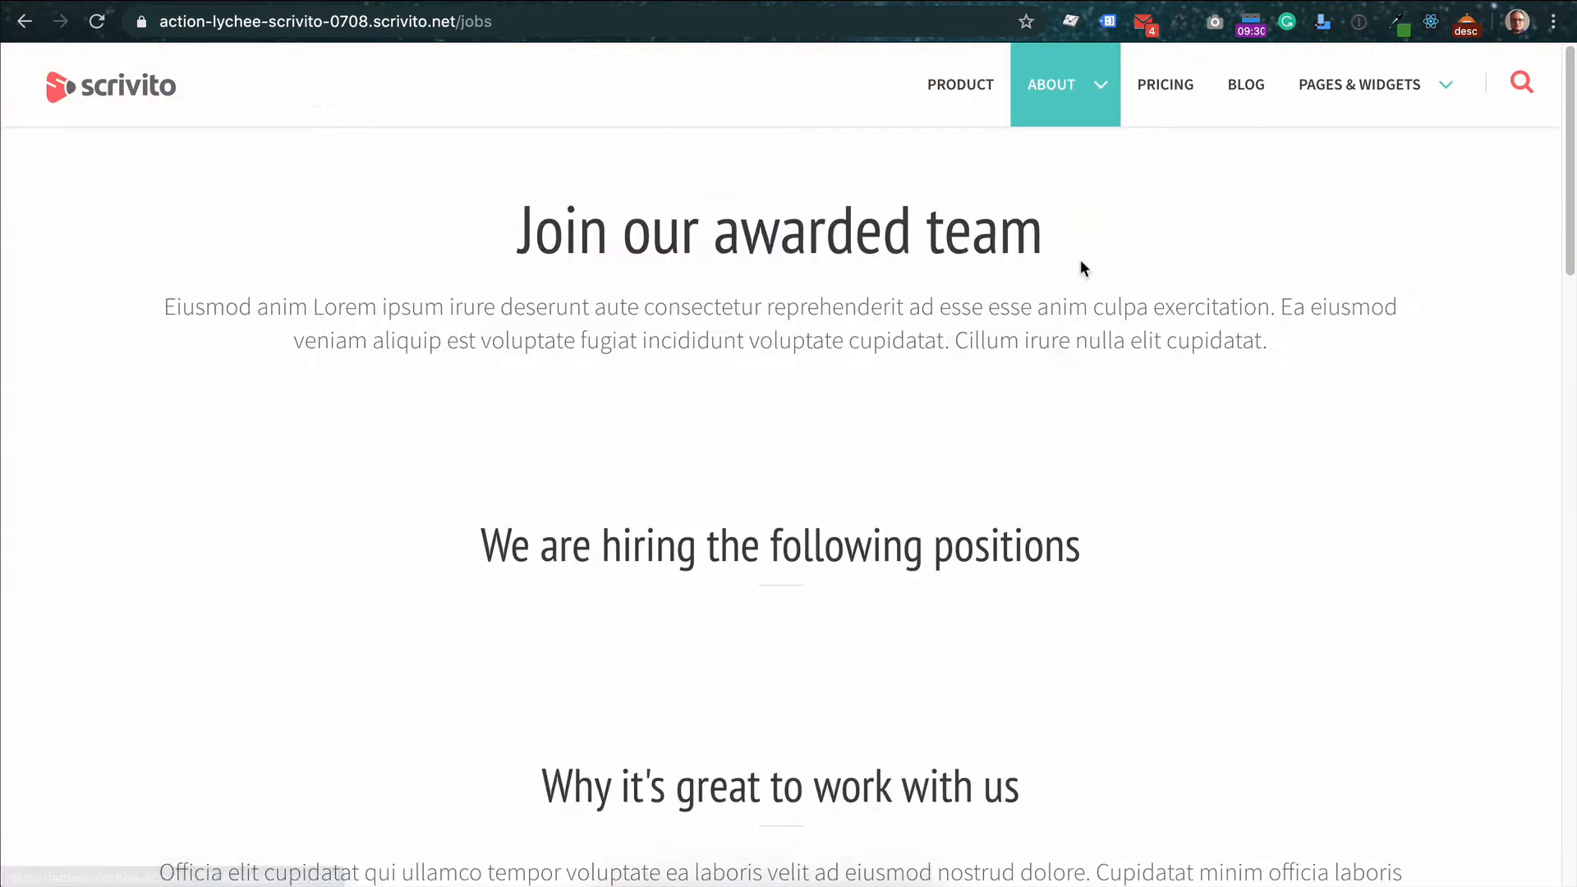
scroll(1082, 267, "down", 4)
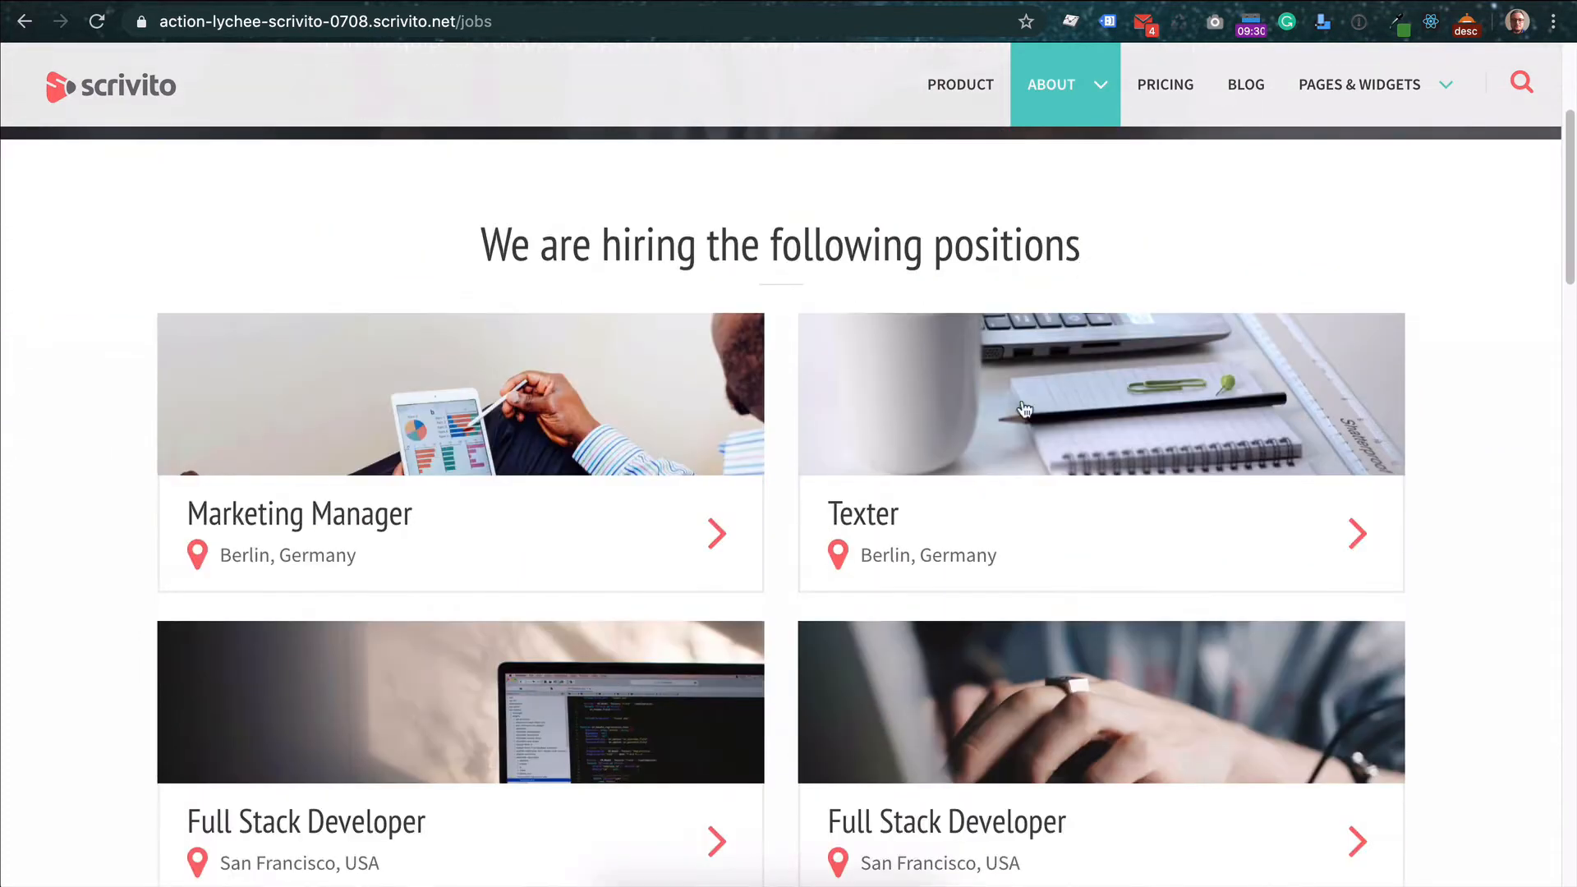
left_click(973, 511)
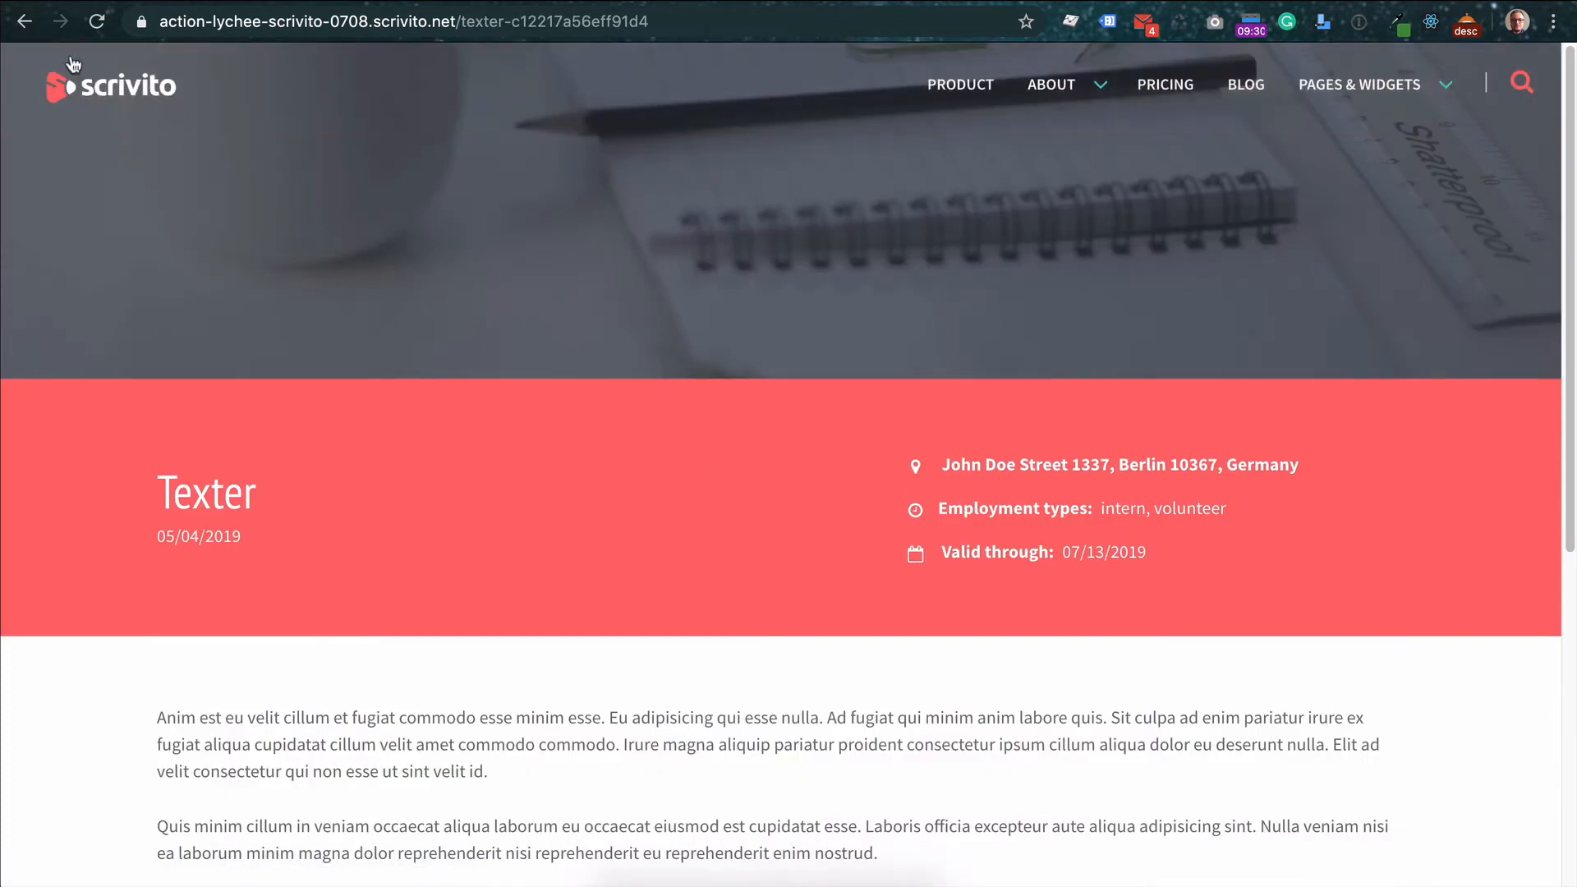
scroll(136, 179, "down", 1)
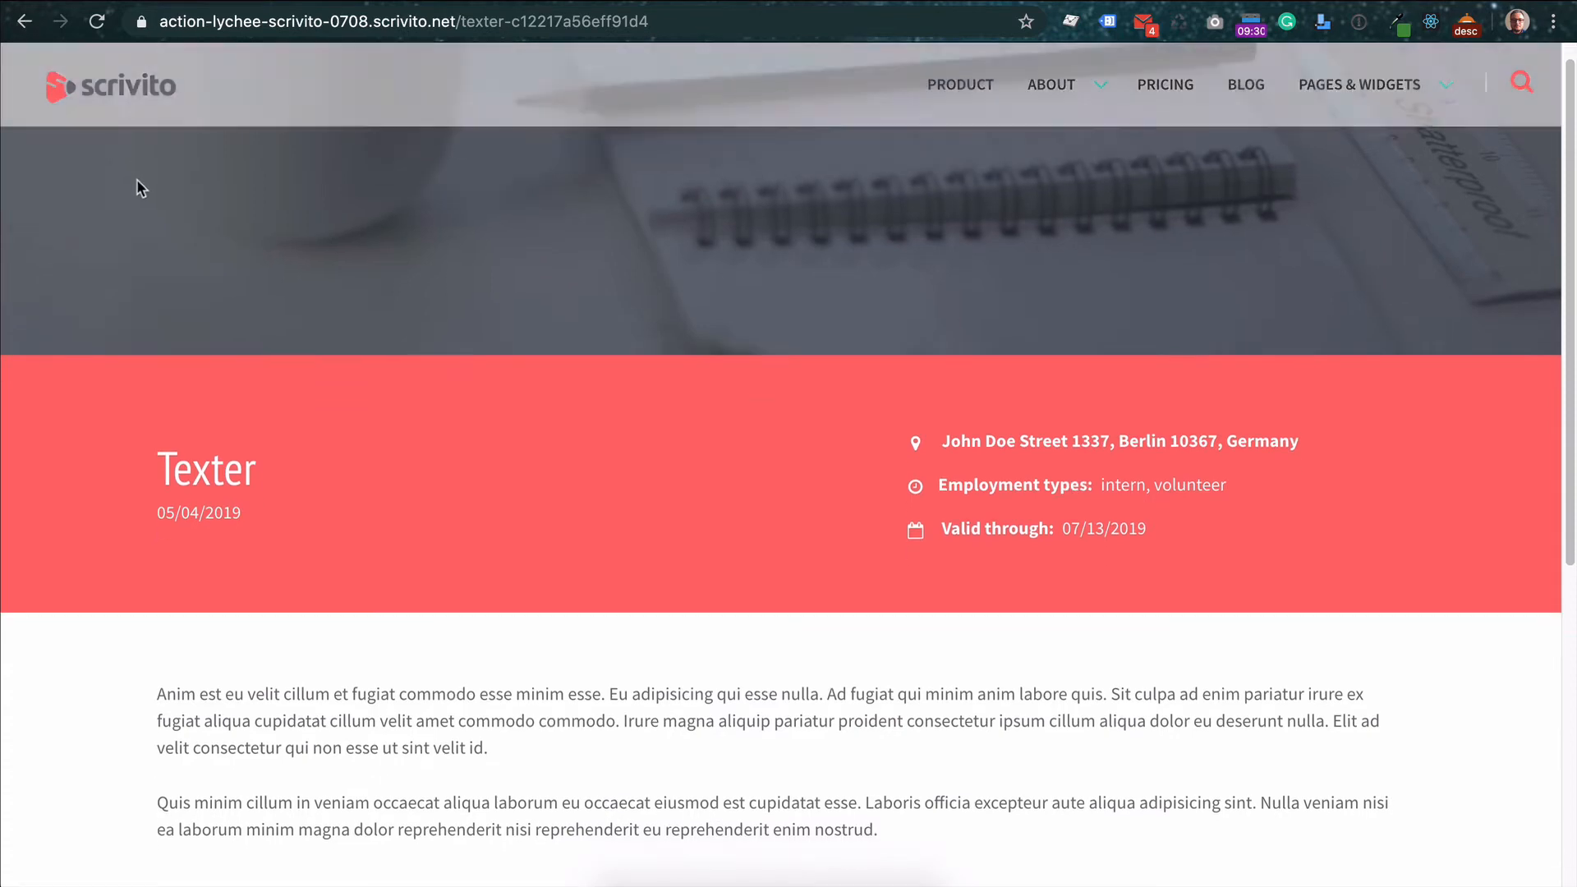
left_click(24, 21)
Examine the remaining job openings, the office image slider and the employee benefits on the Jobs page
scroll(159, 173, "down", 10)
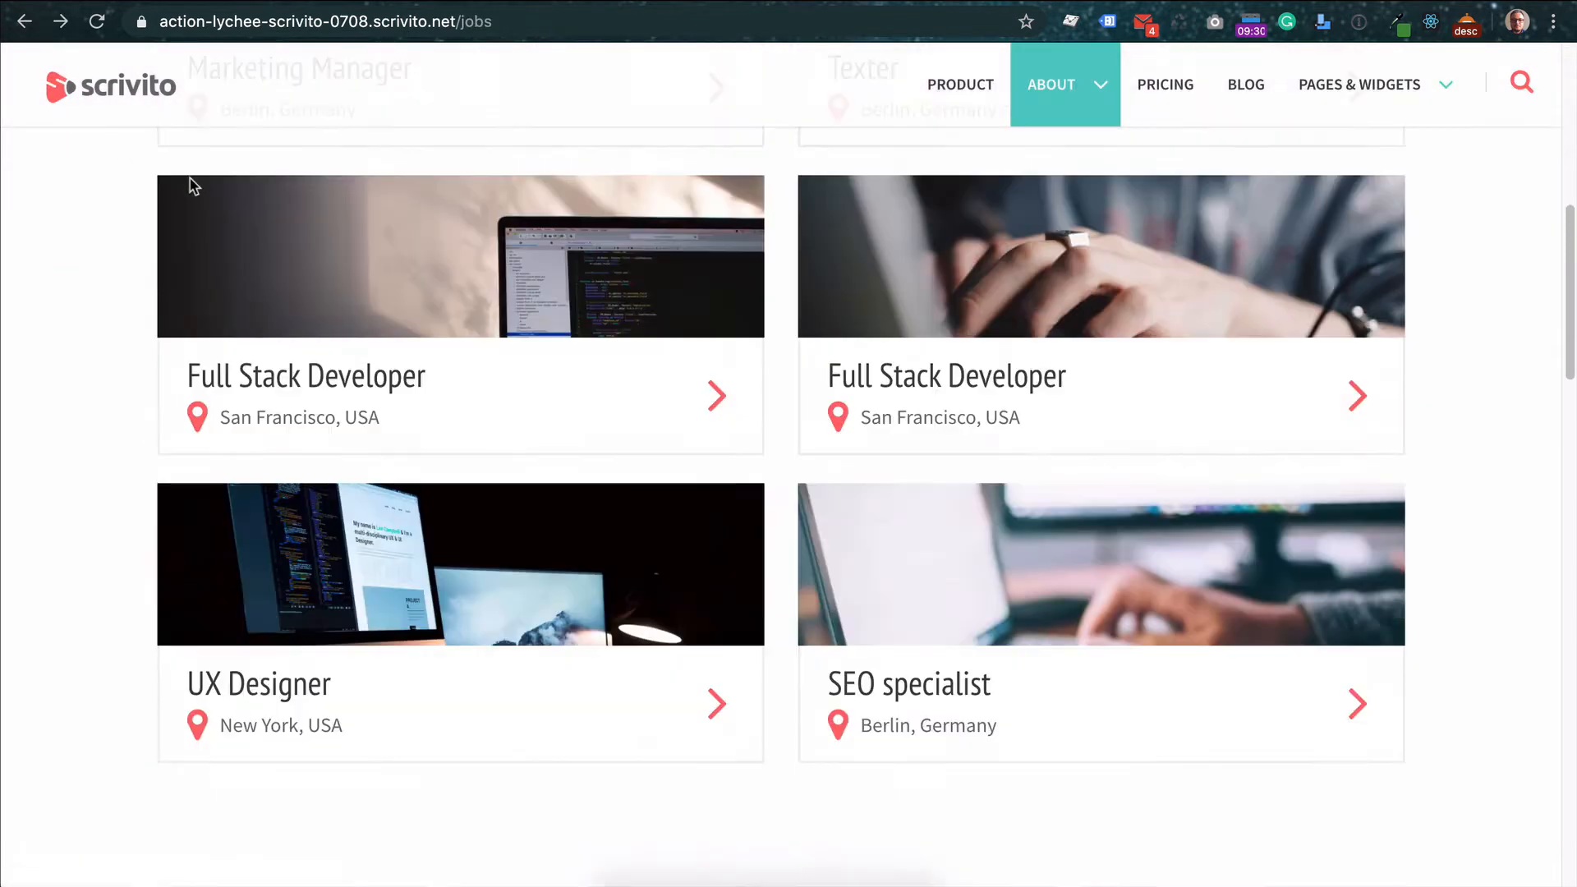
scroll(191, 187, "down", 4)
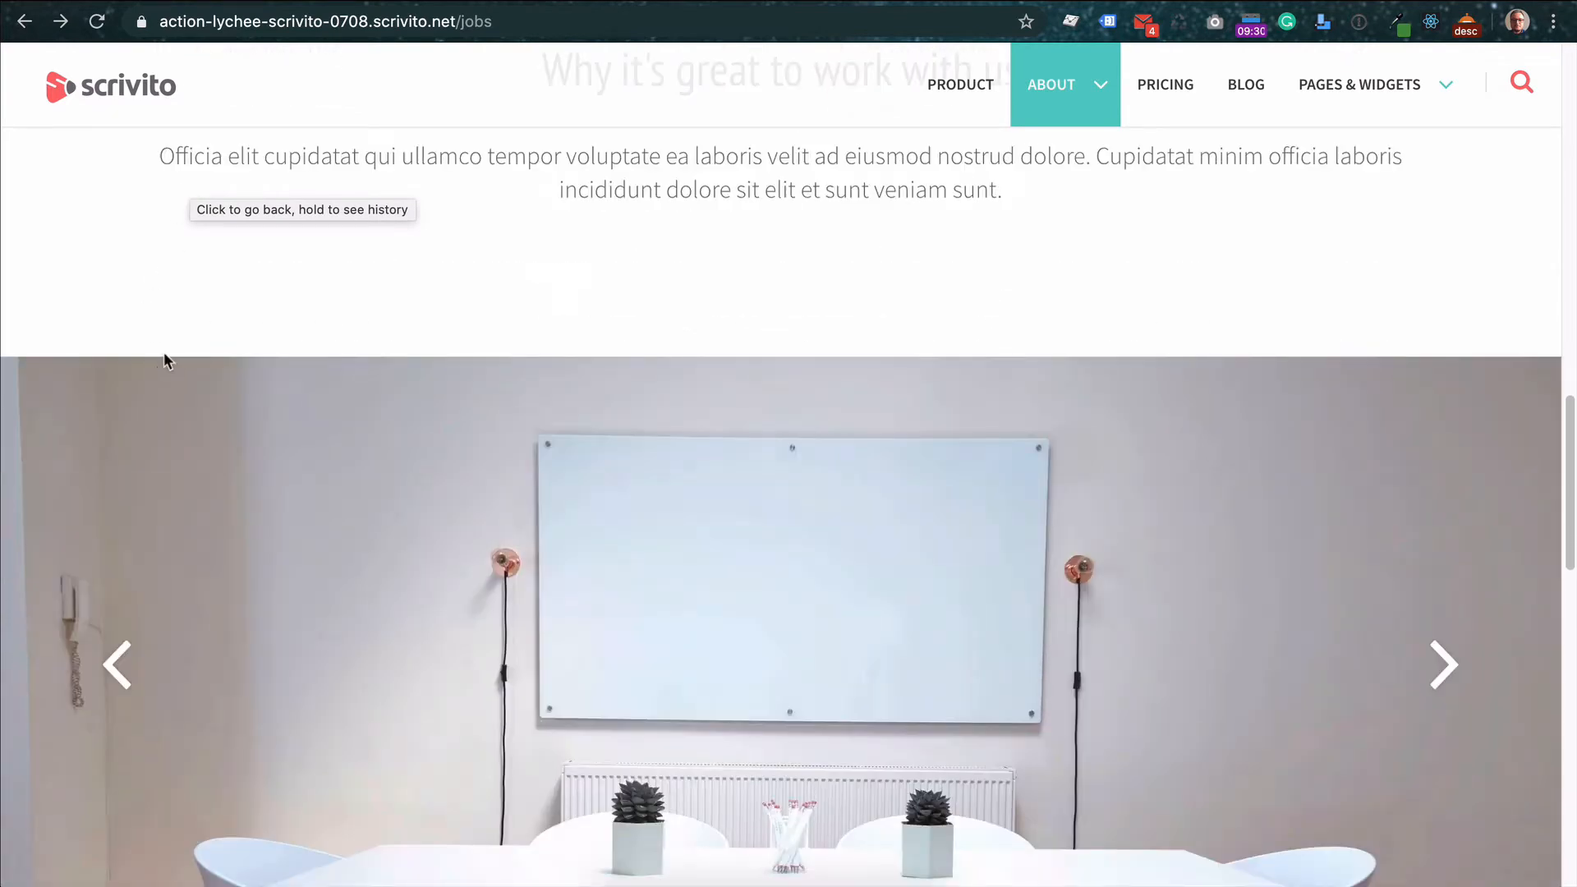
scroll(164, 354, "down", 4)
scroll(508, 375, "down", 8)
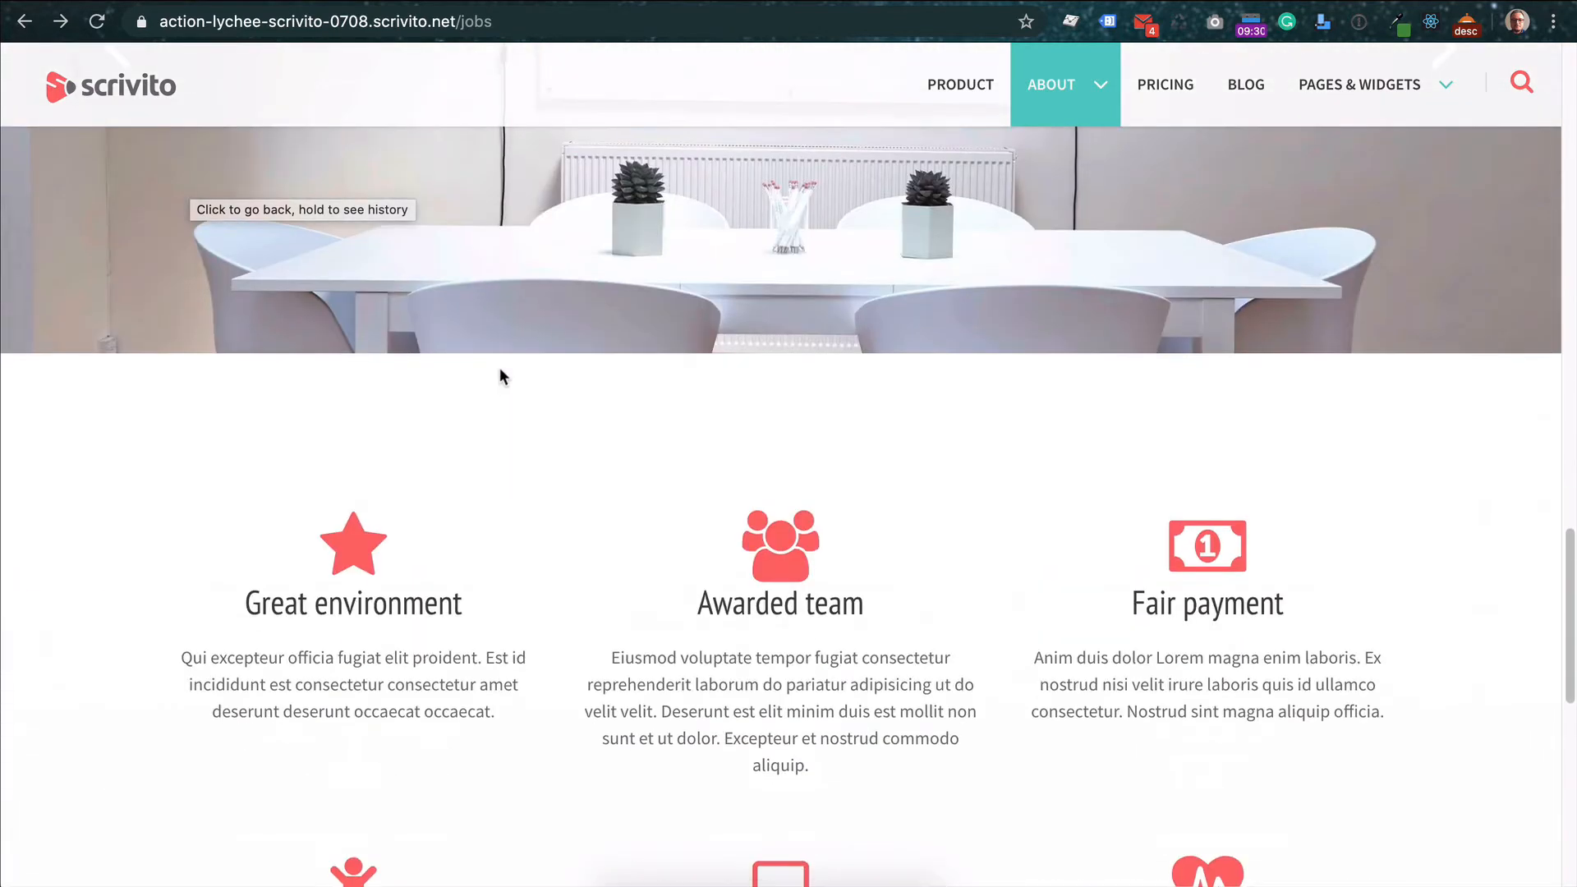
scroll(499, 376, "down", 2)
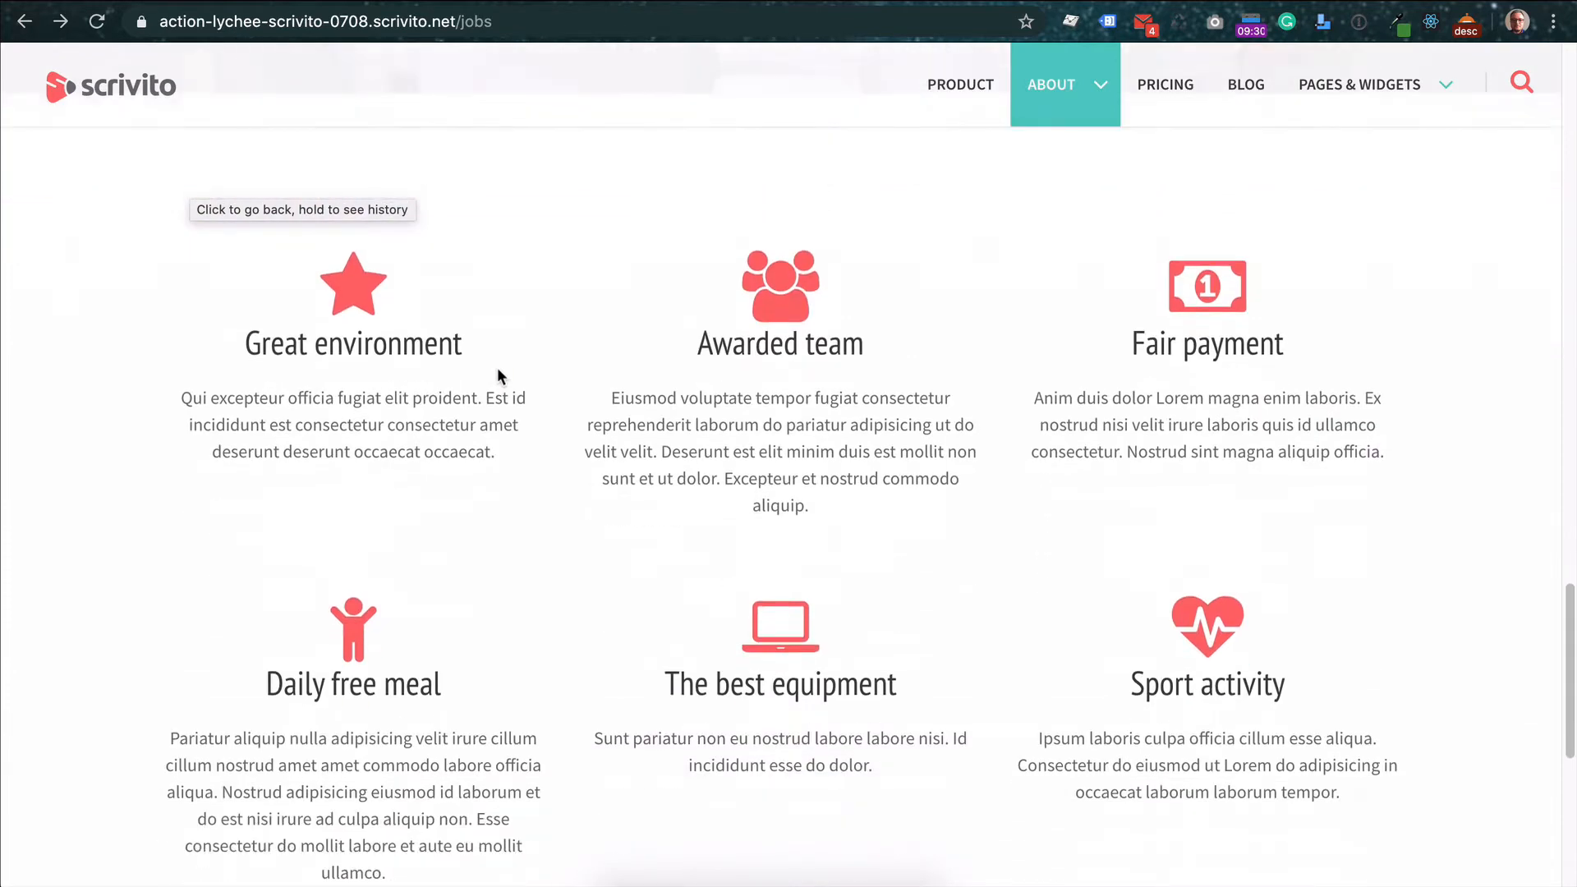
scroll(498, 376, "down", 3)
scroll(493, 370, "down", 5)
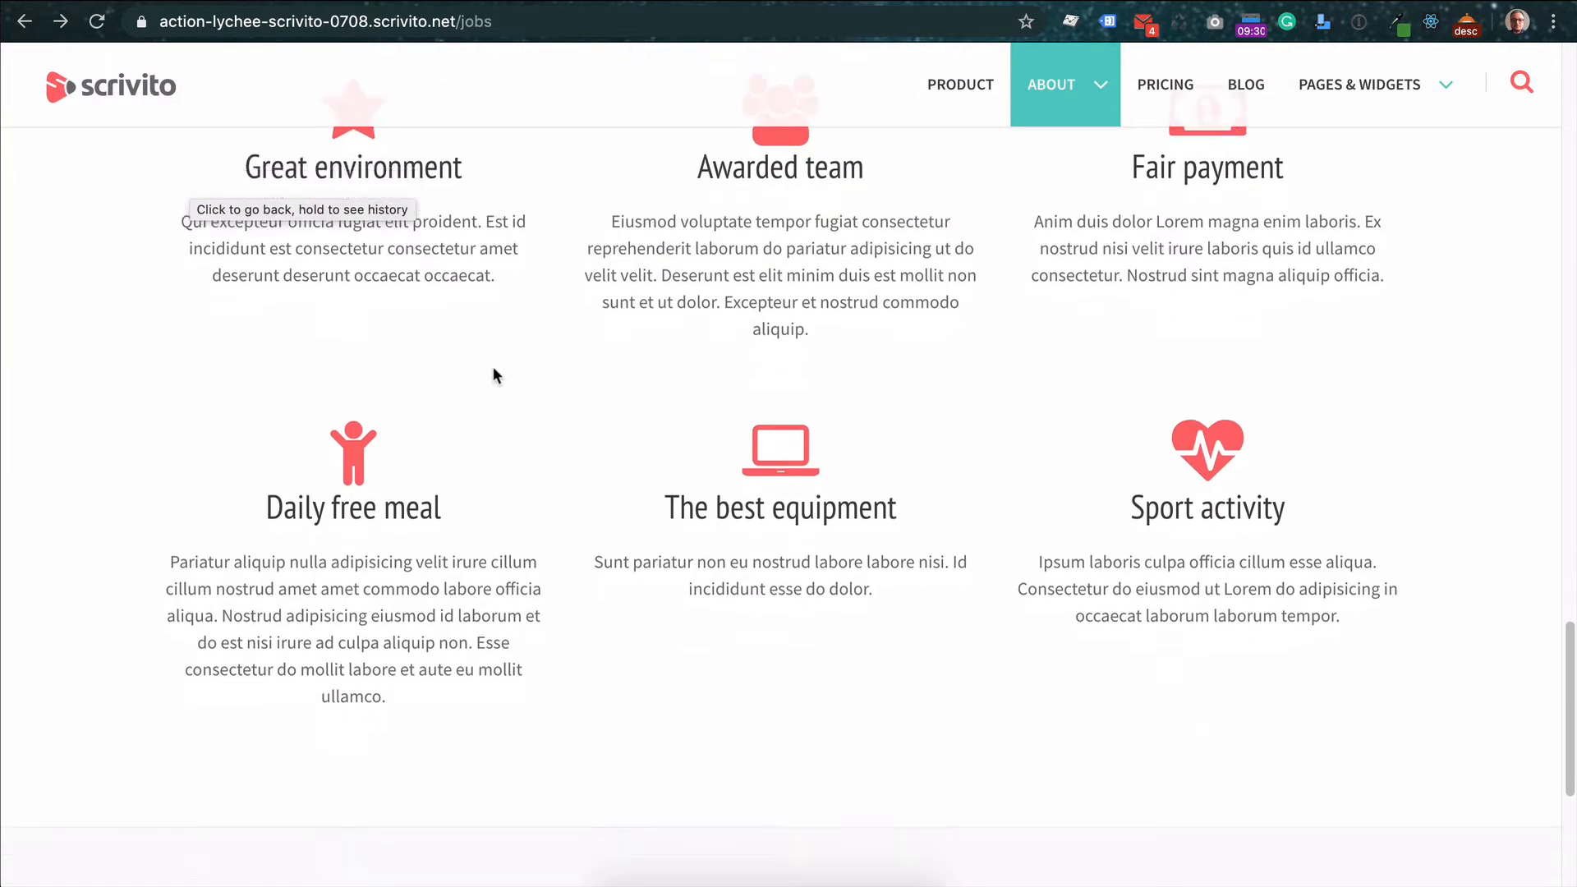
scroll(491, 370, "up", 4)
Open the Contact page and examine its contact details, message form and footer
mouse_move(1025, 77)
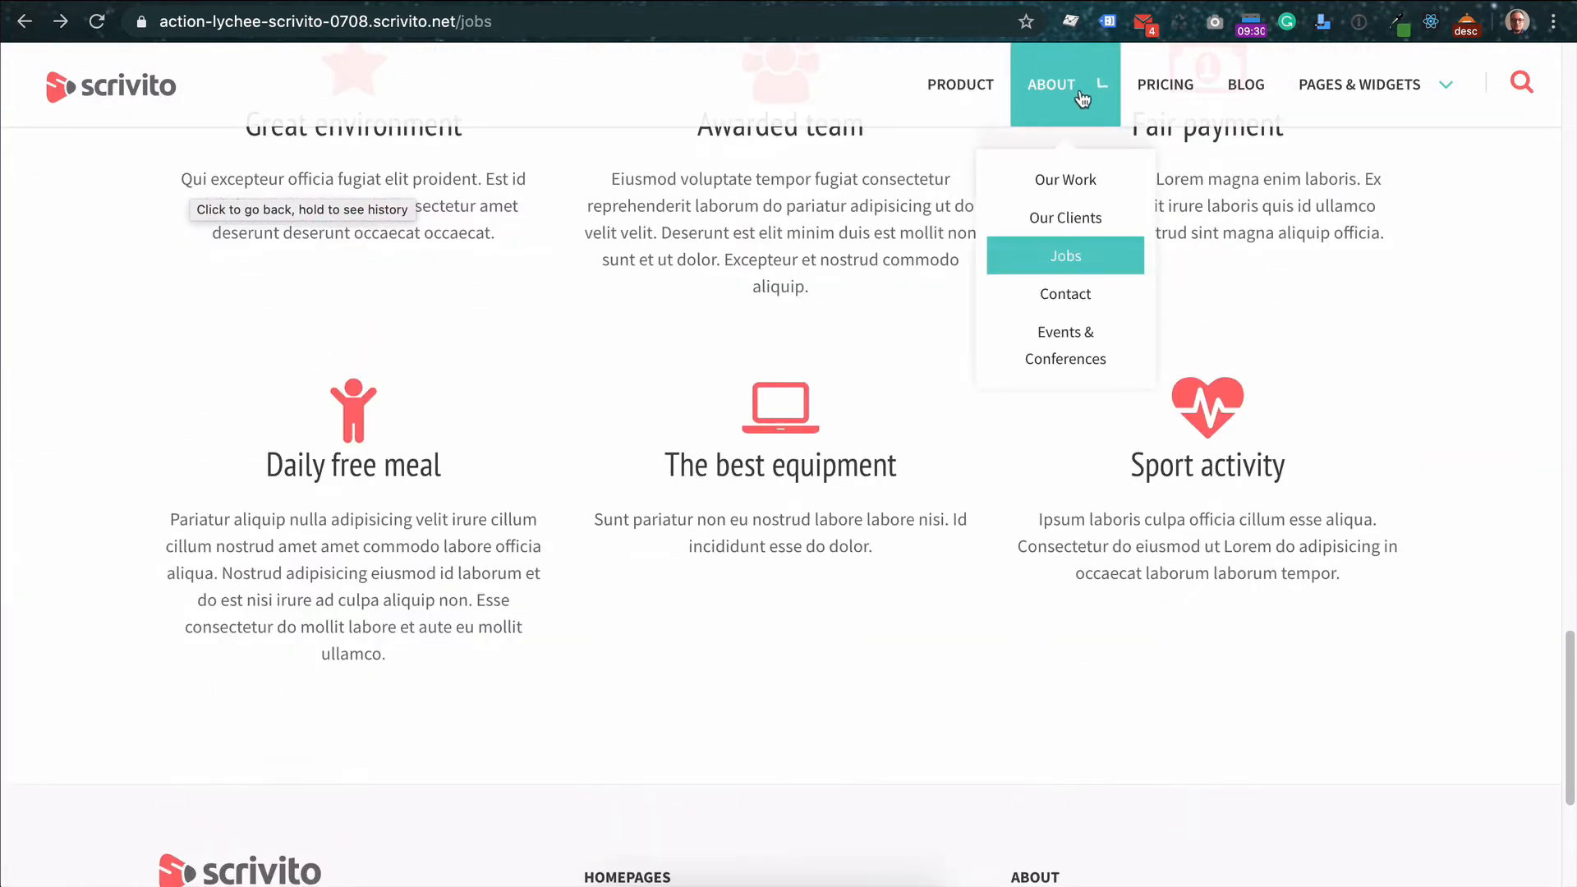
left_click(1062, 287)
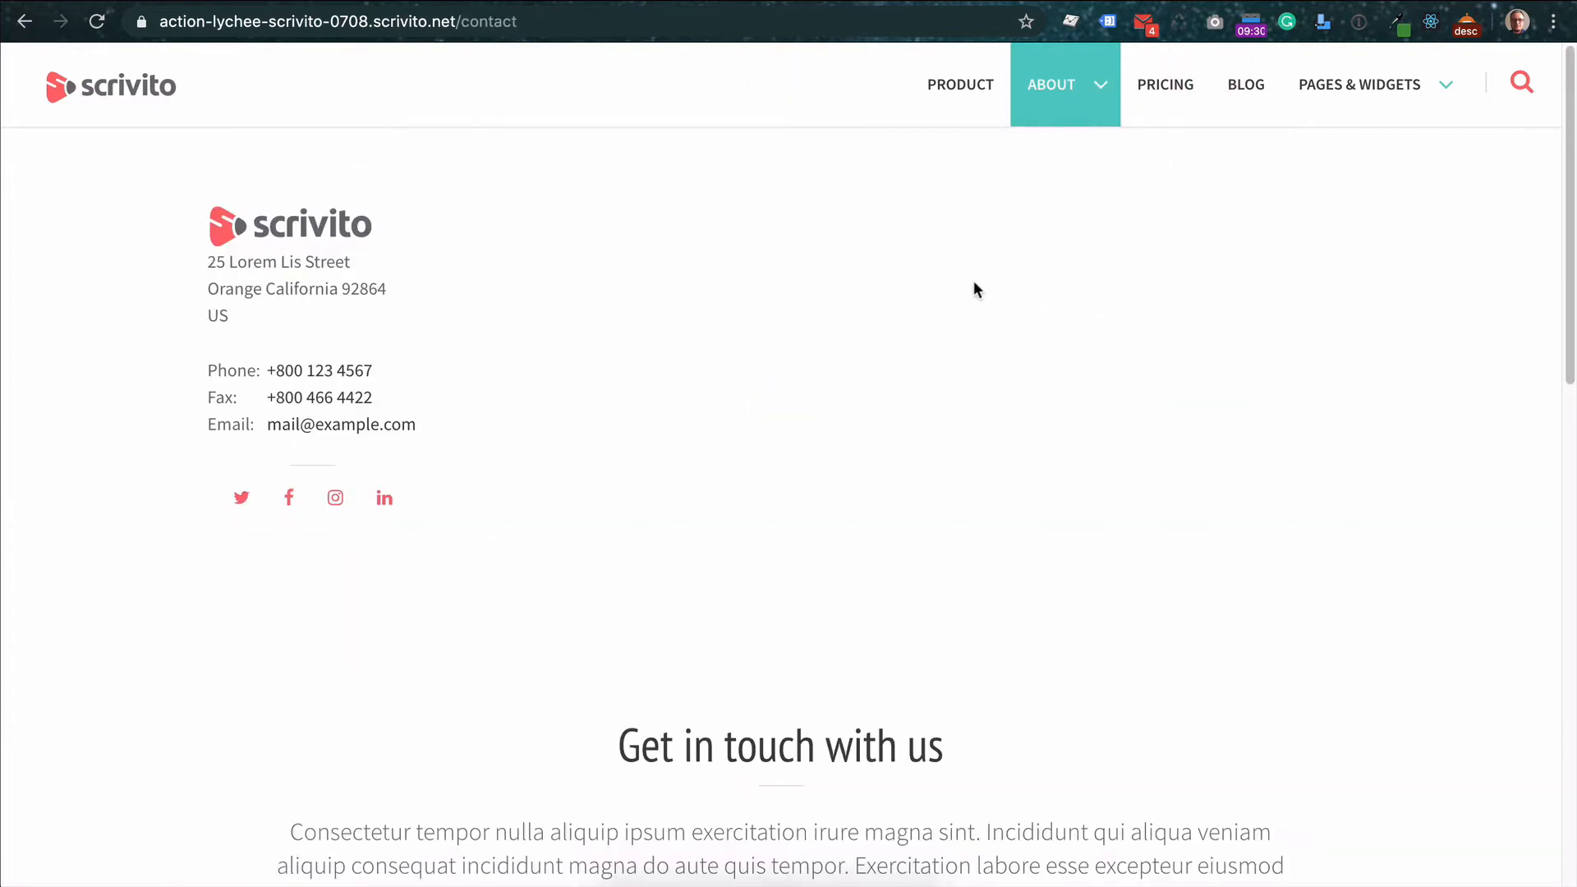
scroll(975, 283, "down", 2)
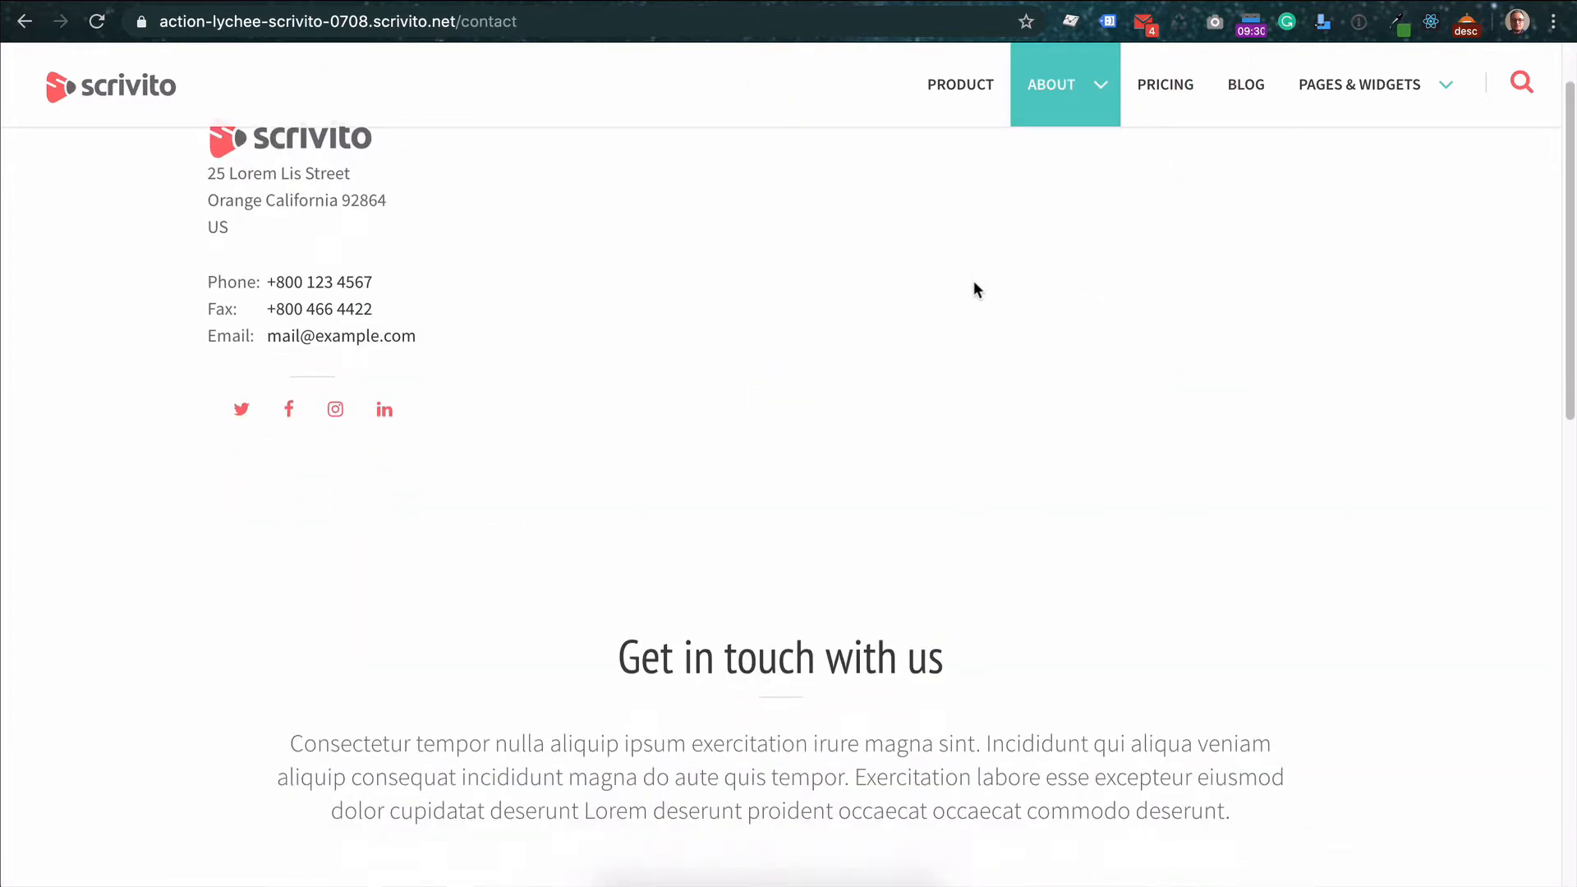
scroll(975, 287, "down", 5)
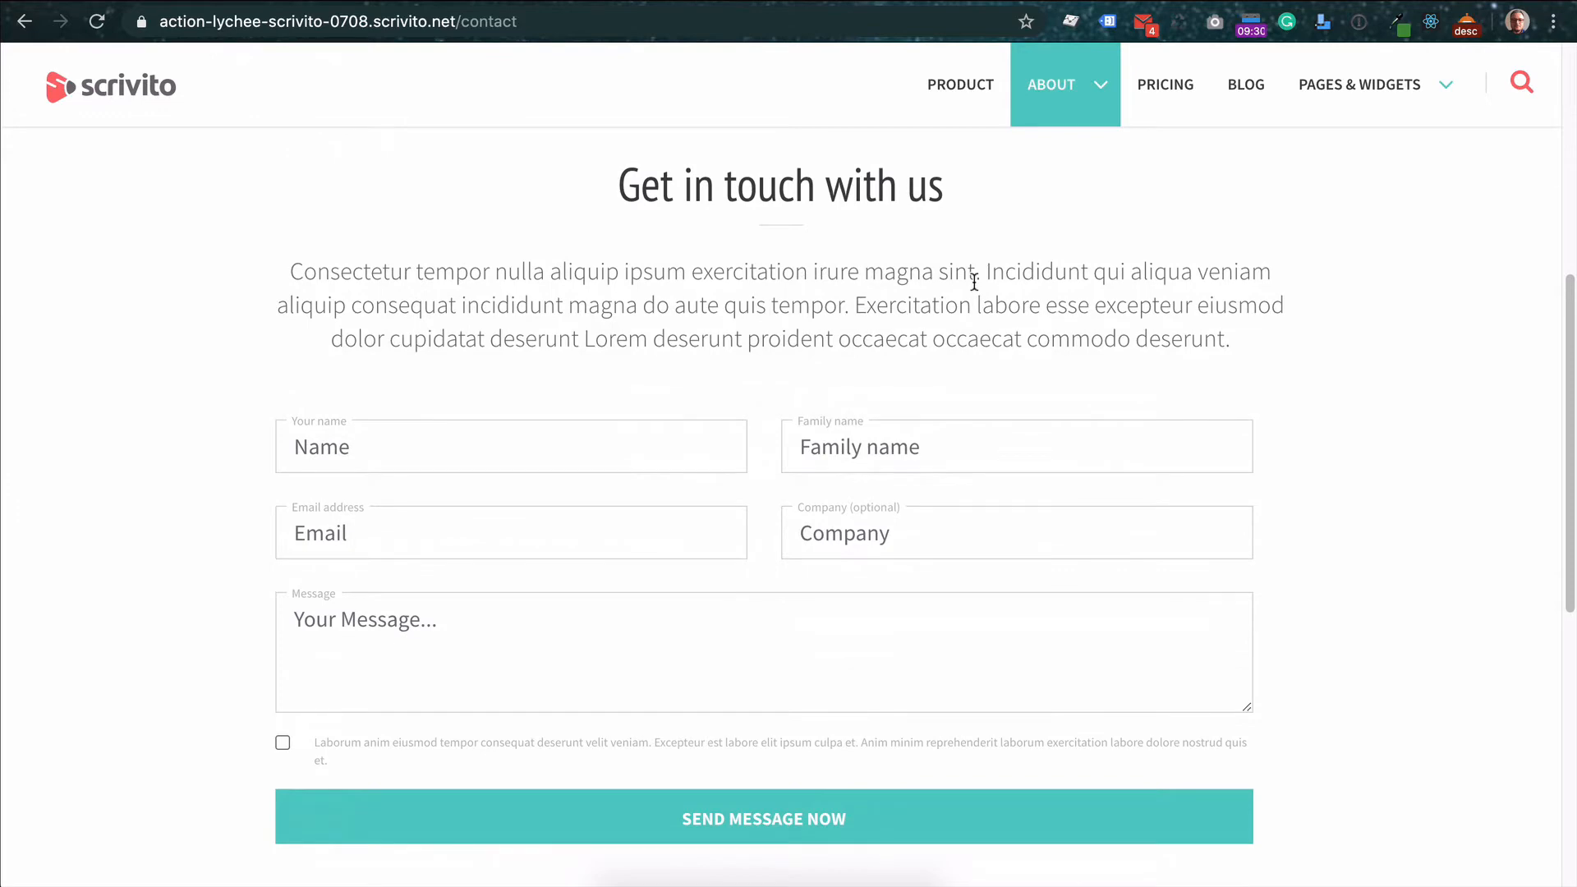
scroll(975, 283, "down", 2)
scroll(974, 282, "down", 3)
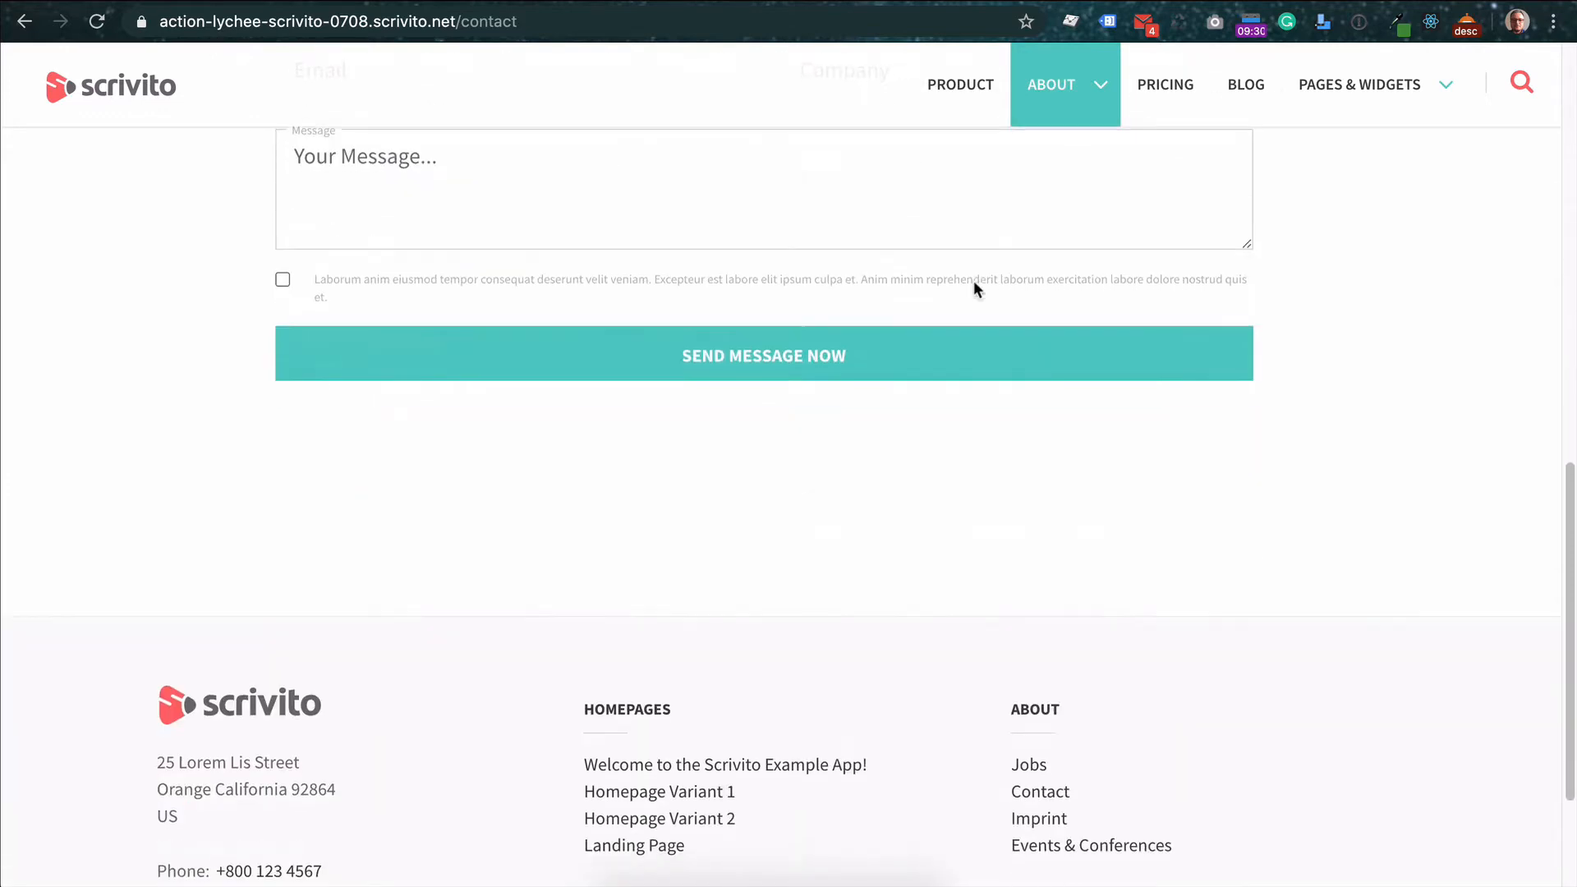
Open the Events & Conferences page and examine the list of upcoming events
mouse_move(1086, 102)
left_click(1084, 338)
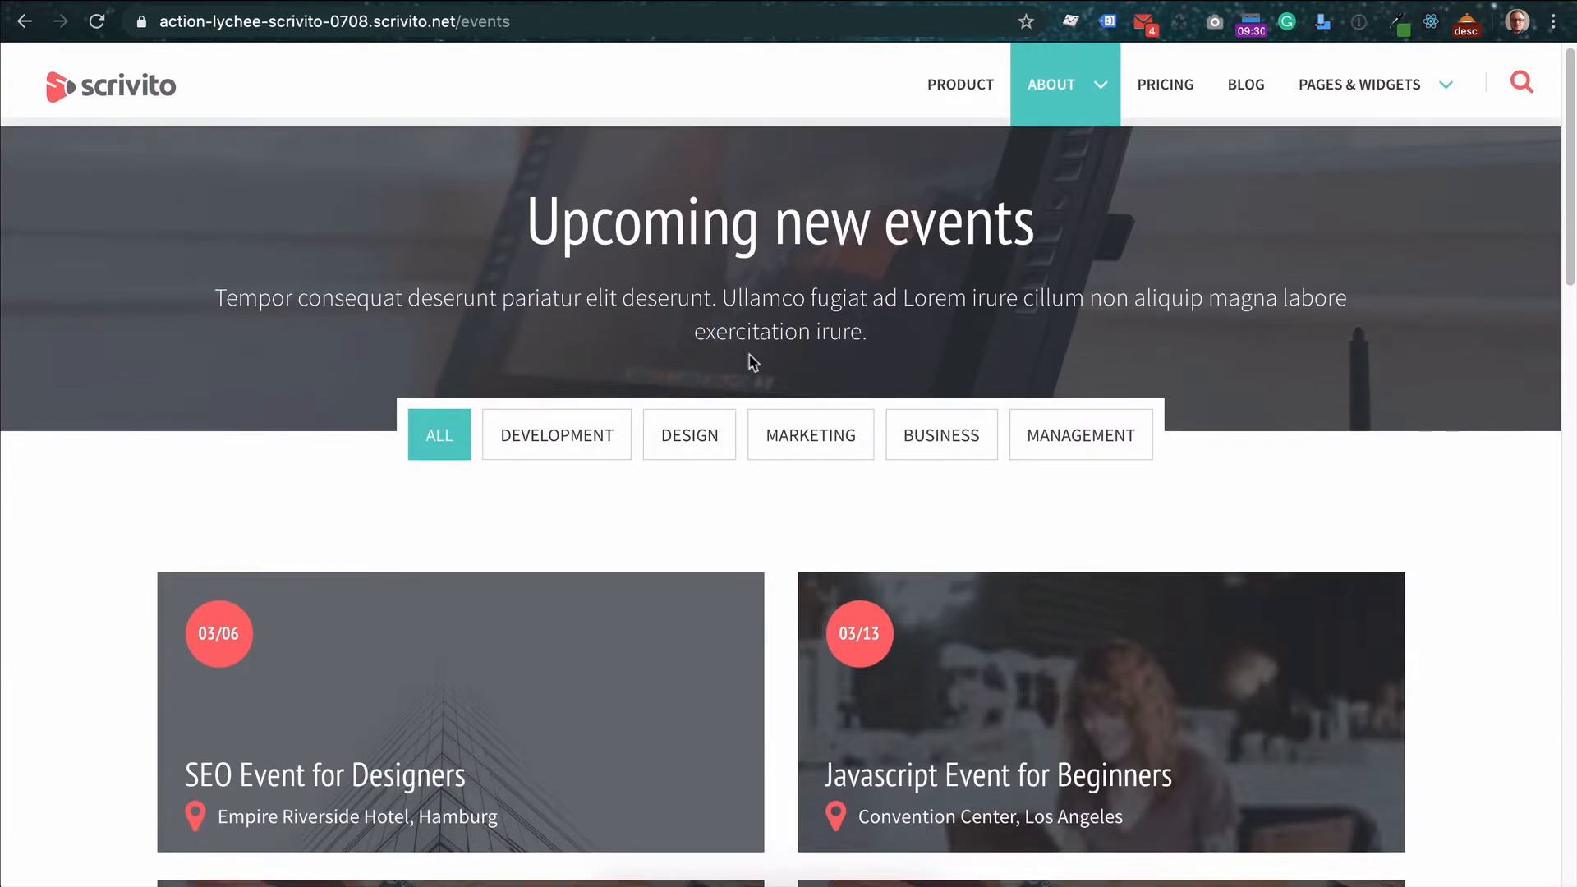
scroll(575, 444, "down", 1)
scroll(574, 444, "down", 3)
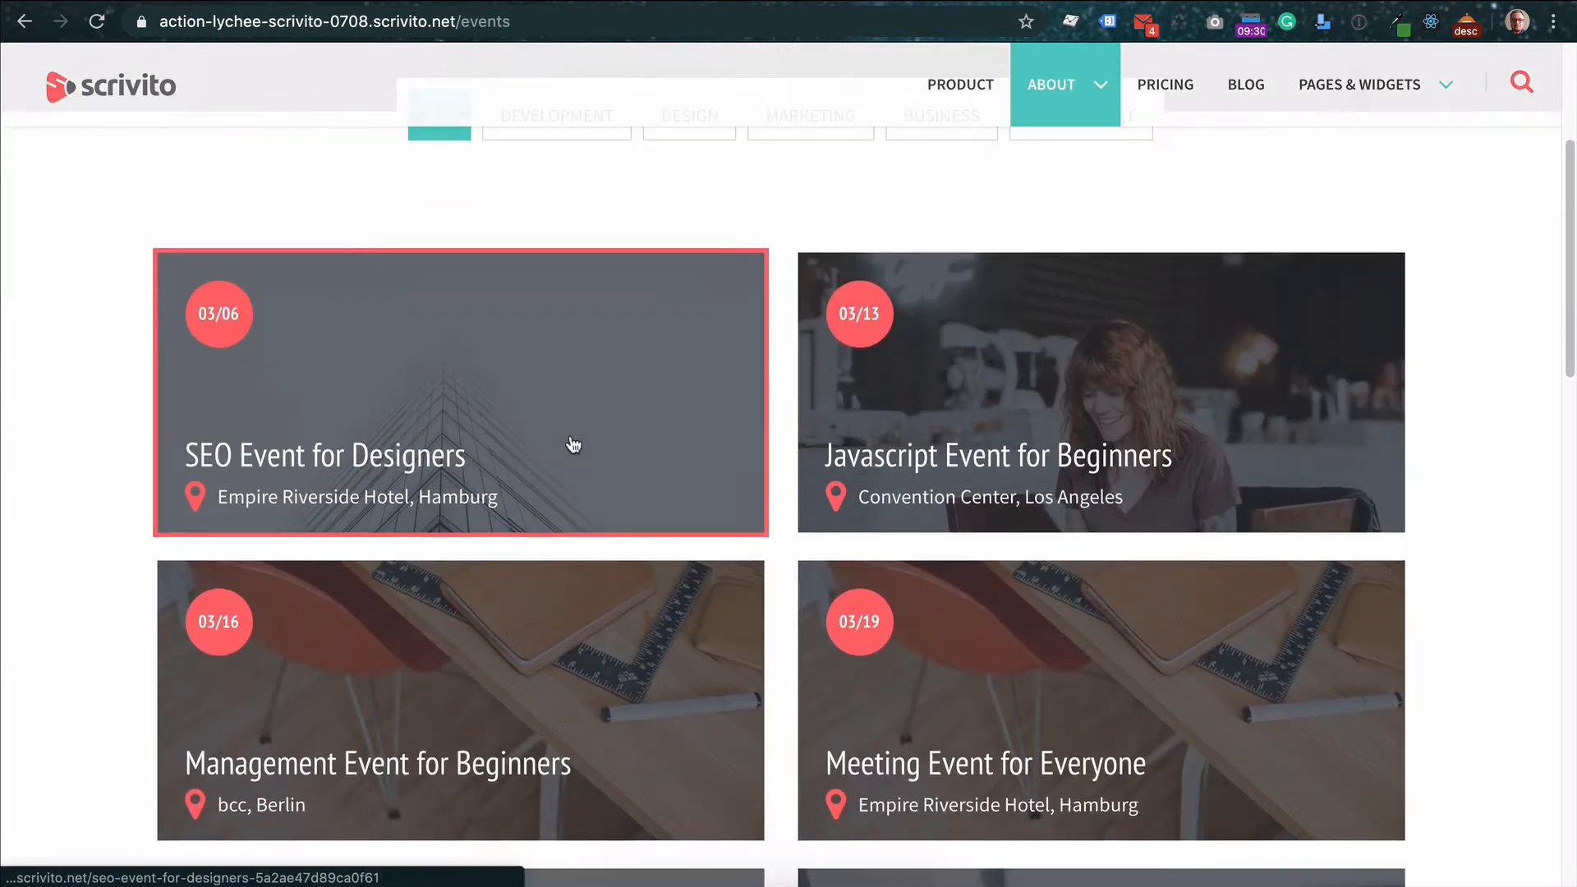
scroll(574, 444, "down", 6)
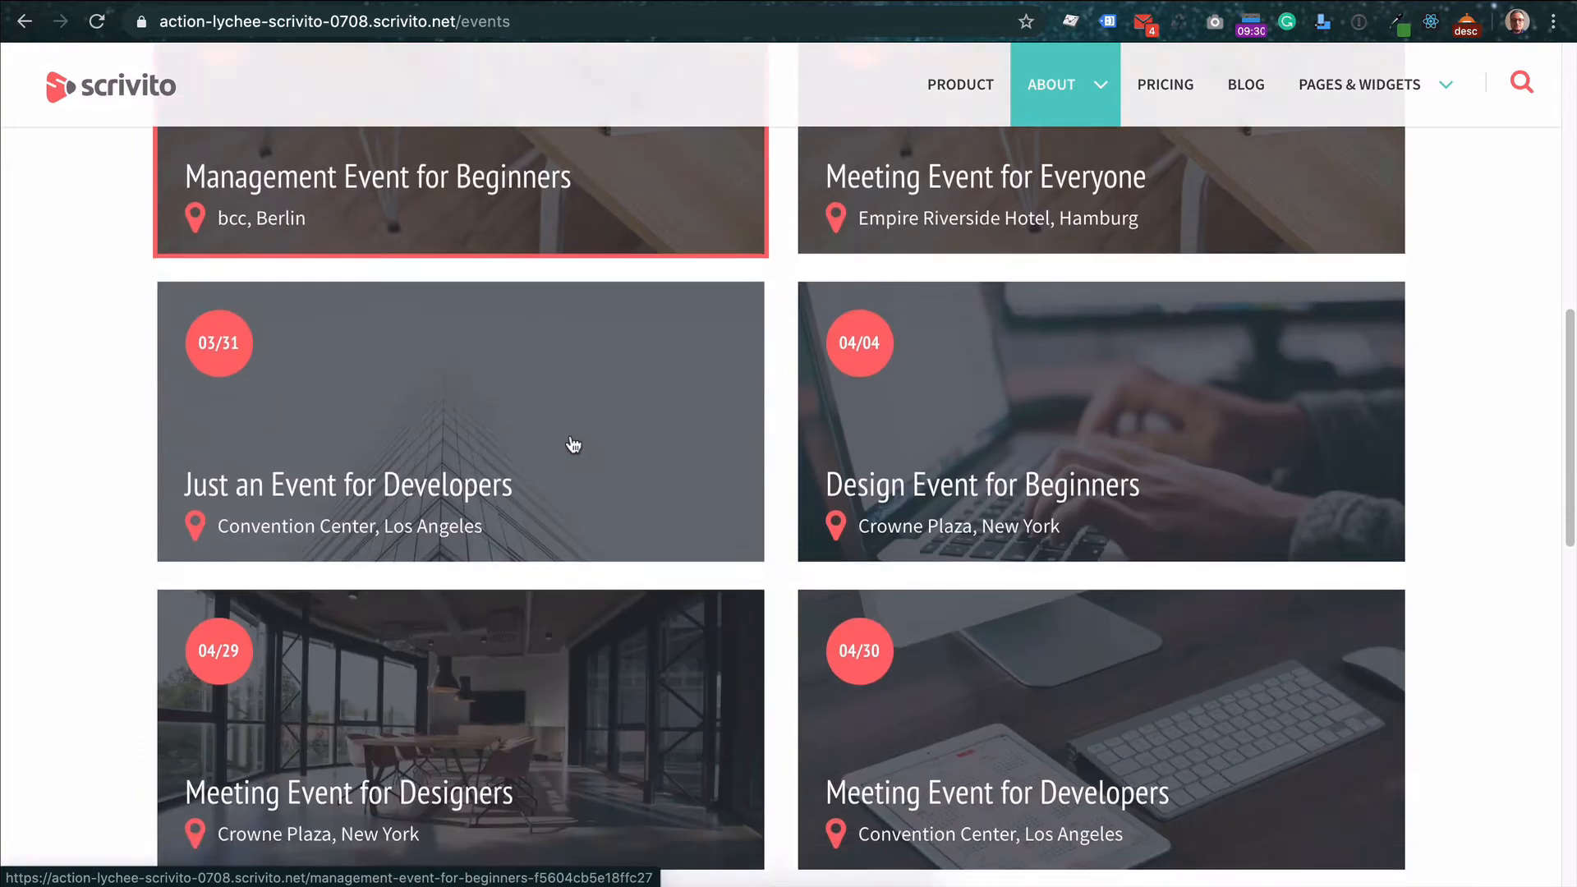
Filter the upcoming events by Development, Design, Marketing and Business in turn
scroll(574, 444, "up", 10)
left_click(573, 444)
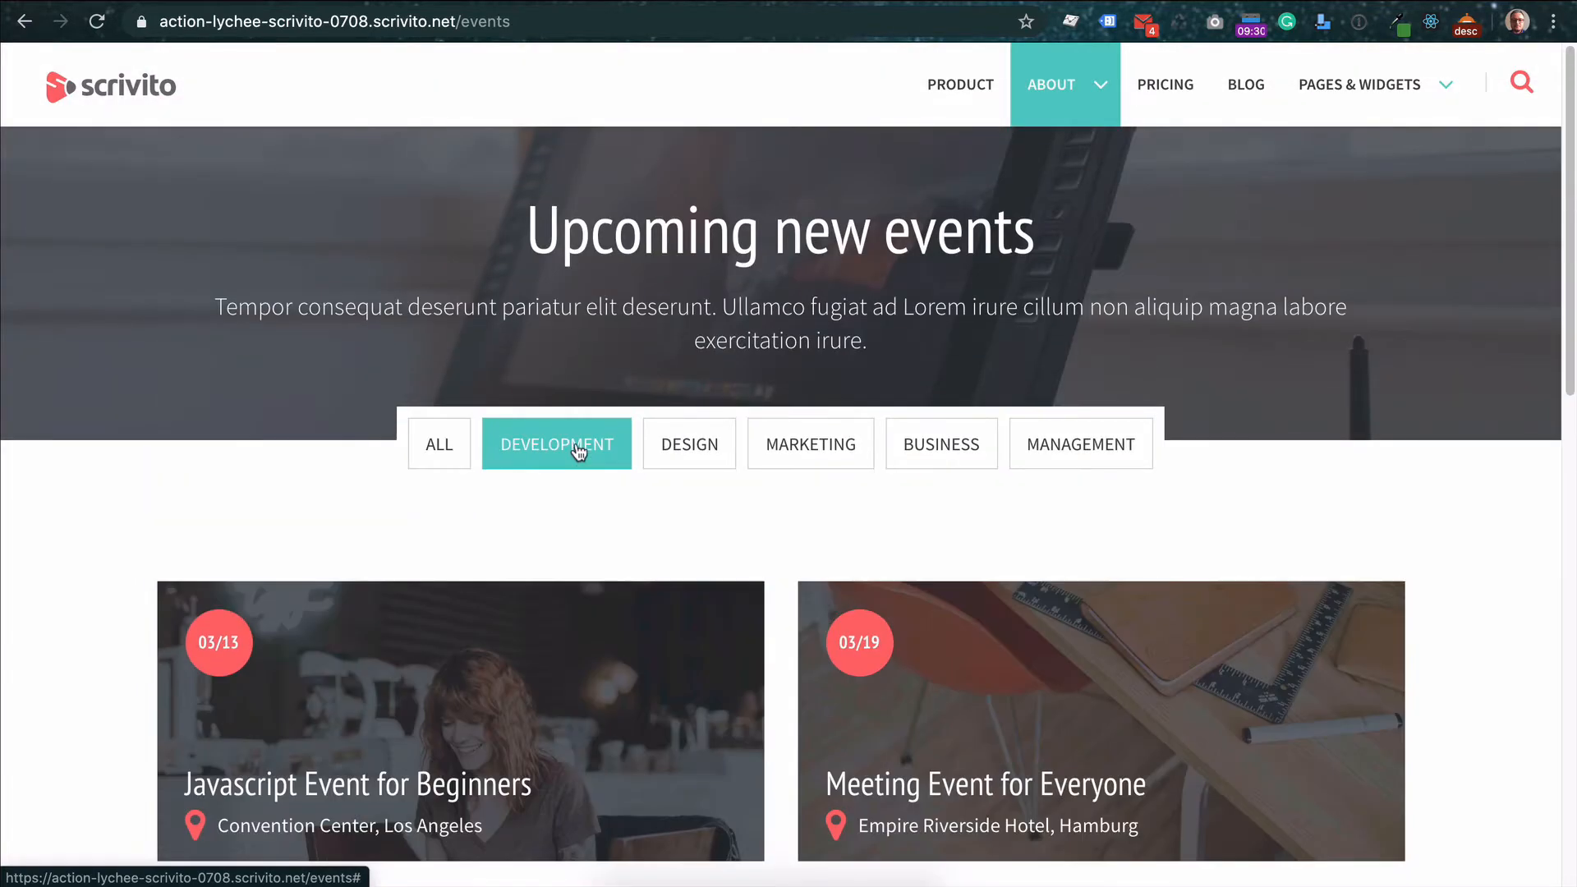
left_click(703, 457)
left_click(801, 440)
left_click(926, 448)
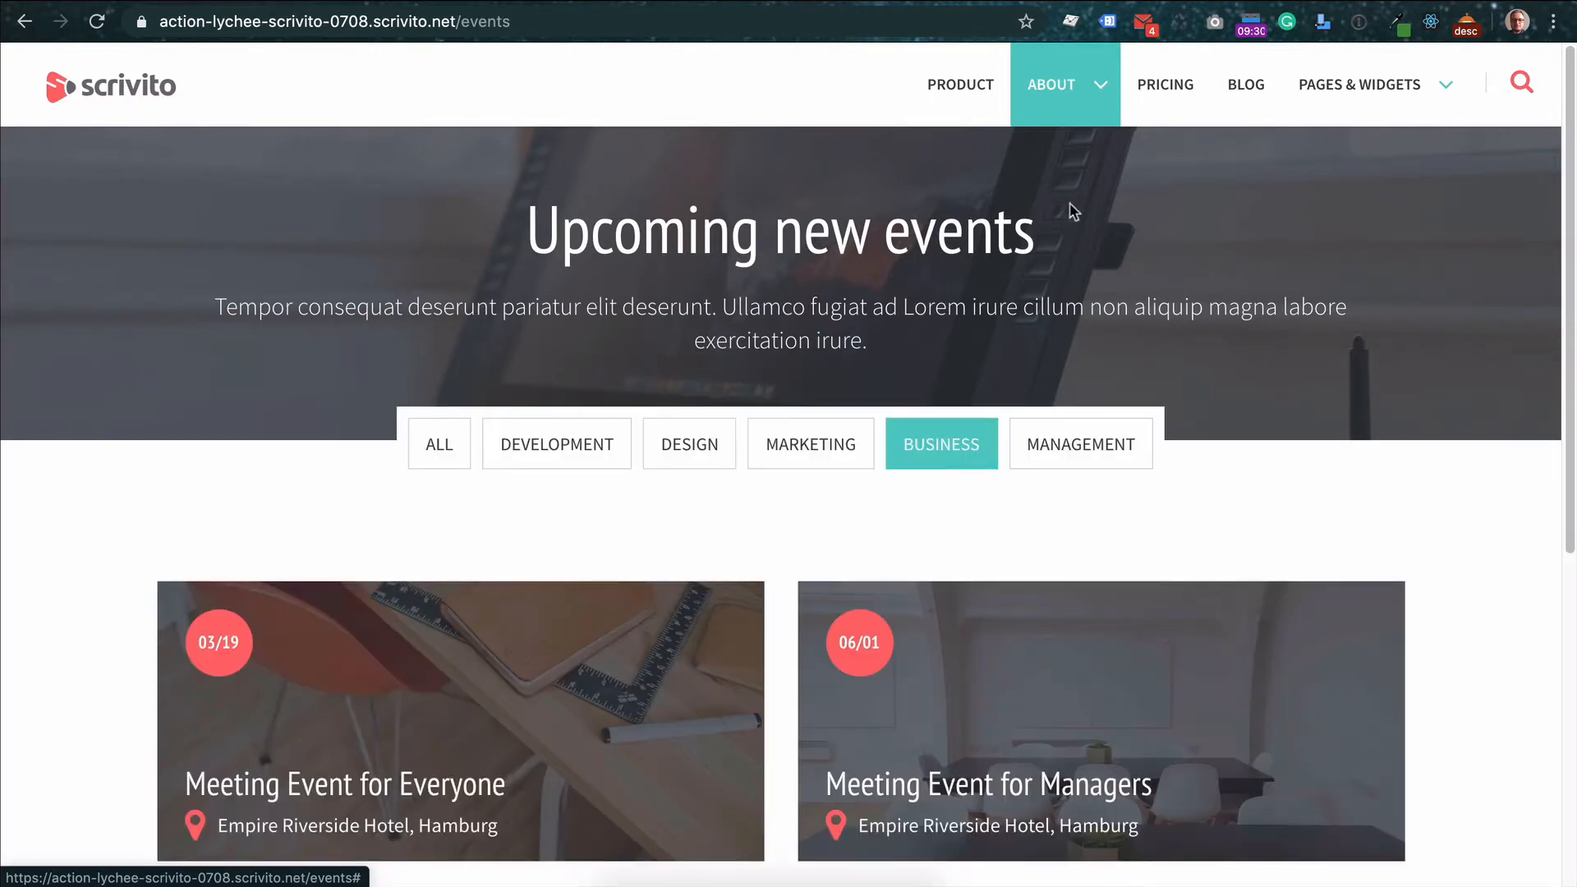
Open the Pricing page and examine its feature overview and the Basic, Team and Corporate plan cards
left_click(1163, 92)
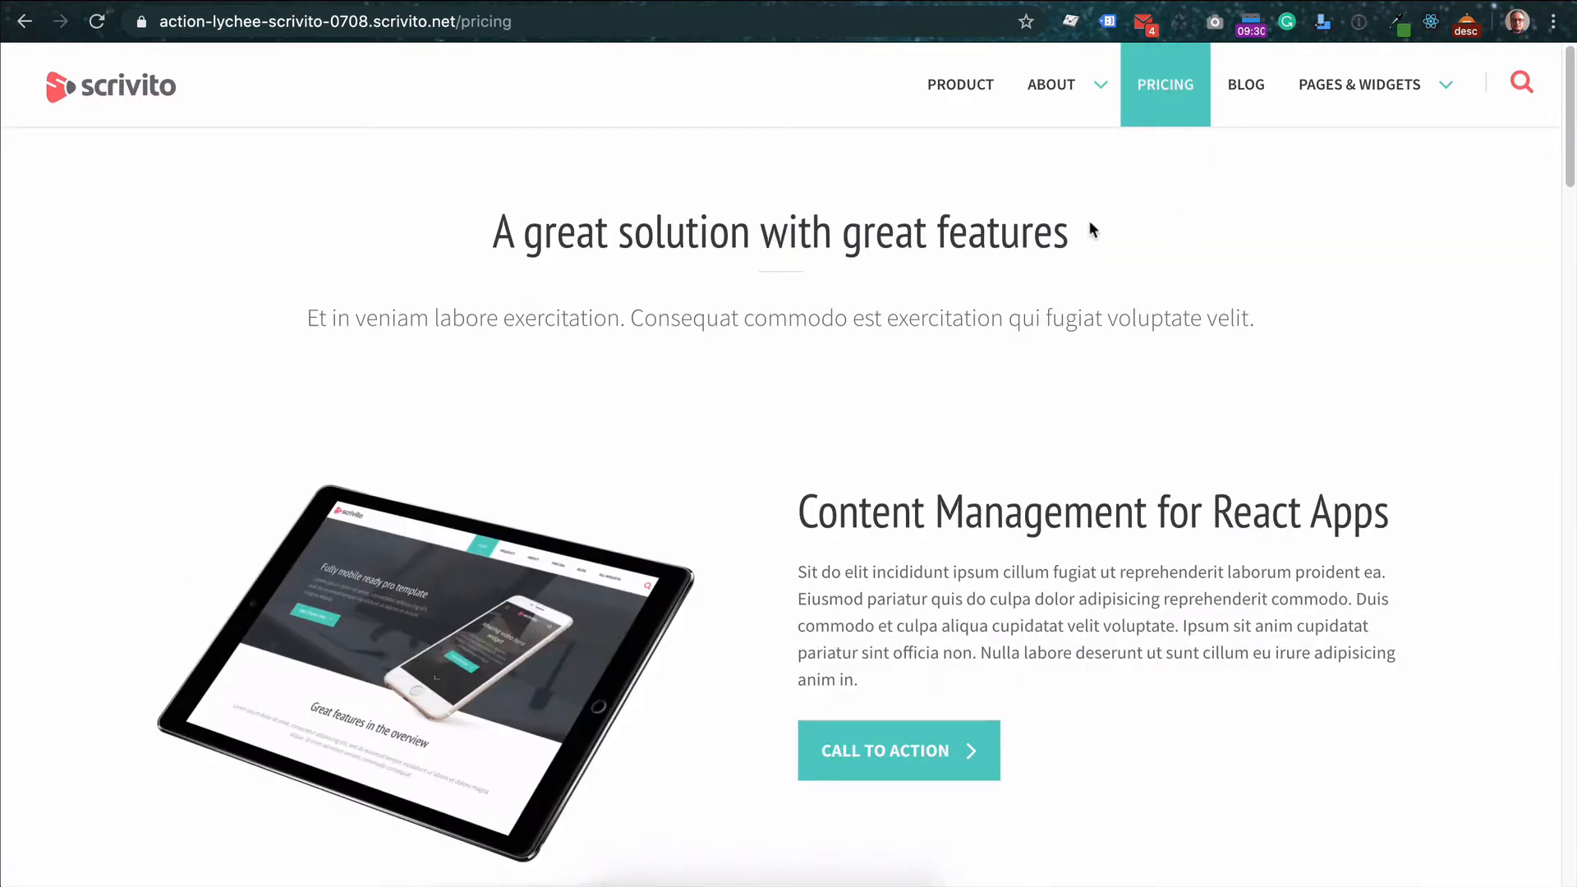
scroll(1086, 220, "down", 3)
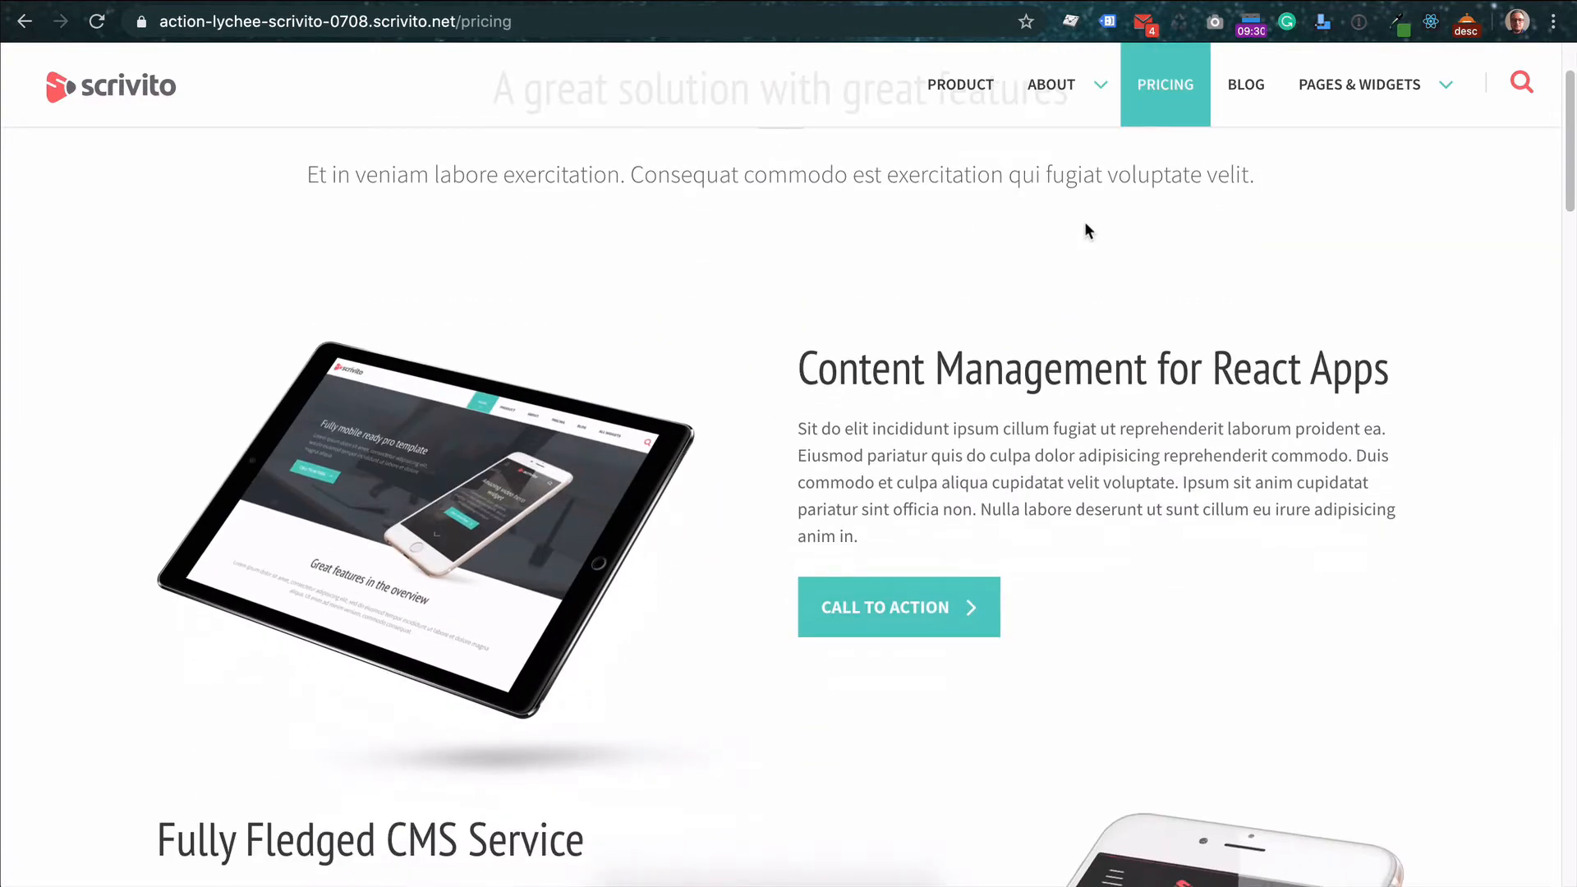
scroll(1085, 223, "down", 15)
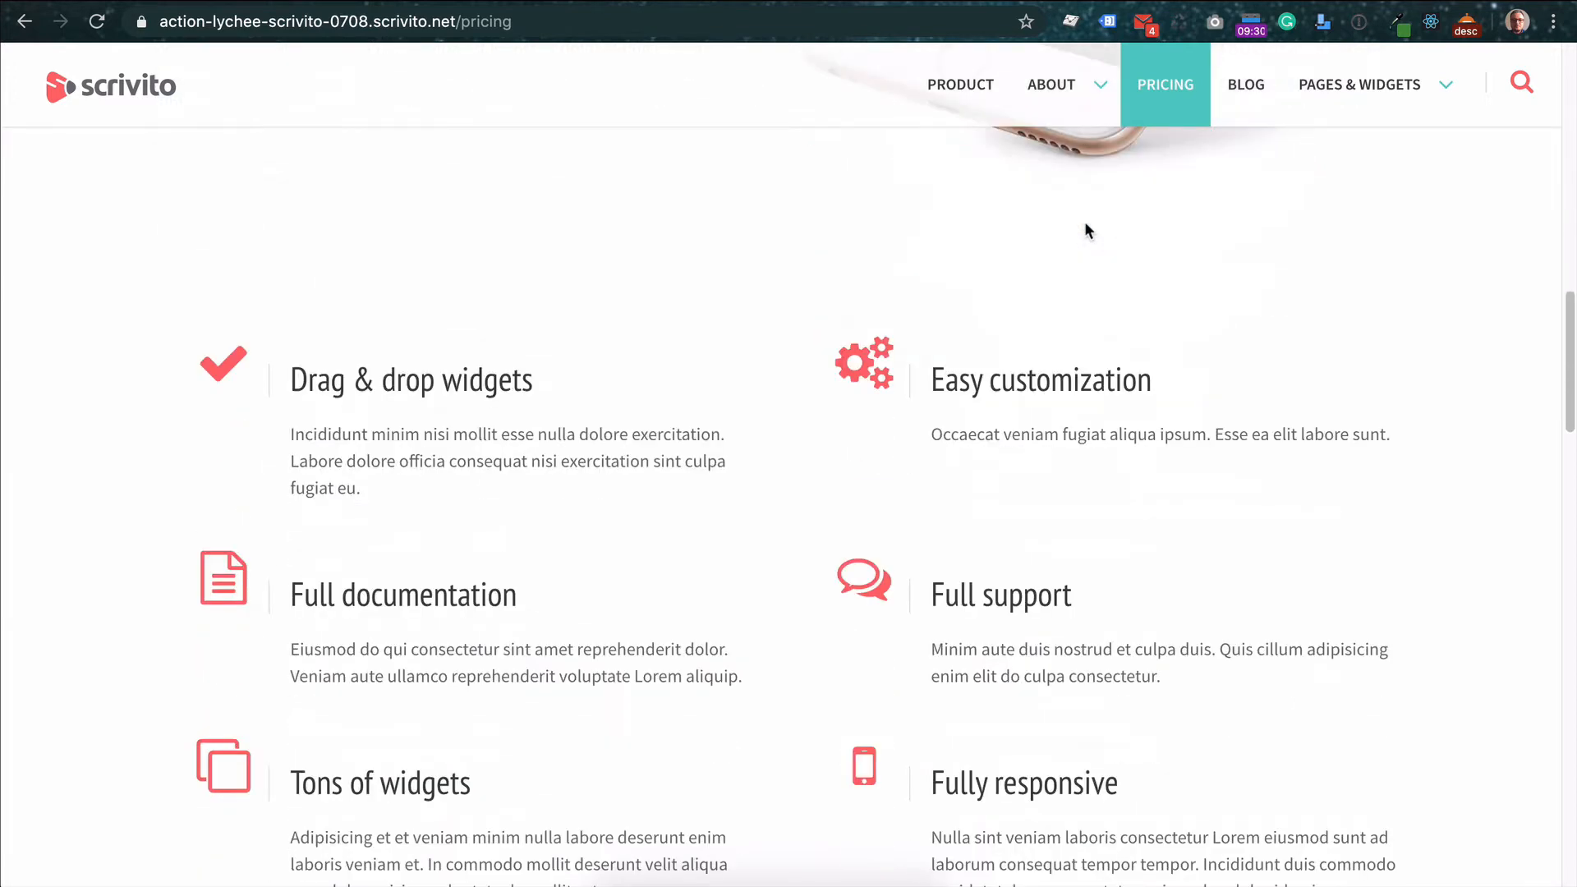
scroll(1084, 220, "down", 6)
scroll(1084, 220, "down", 5)
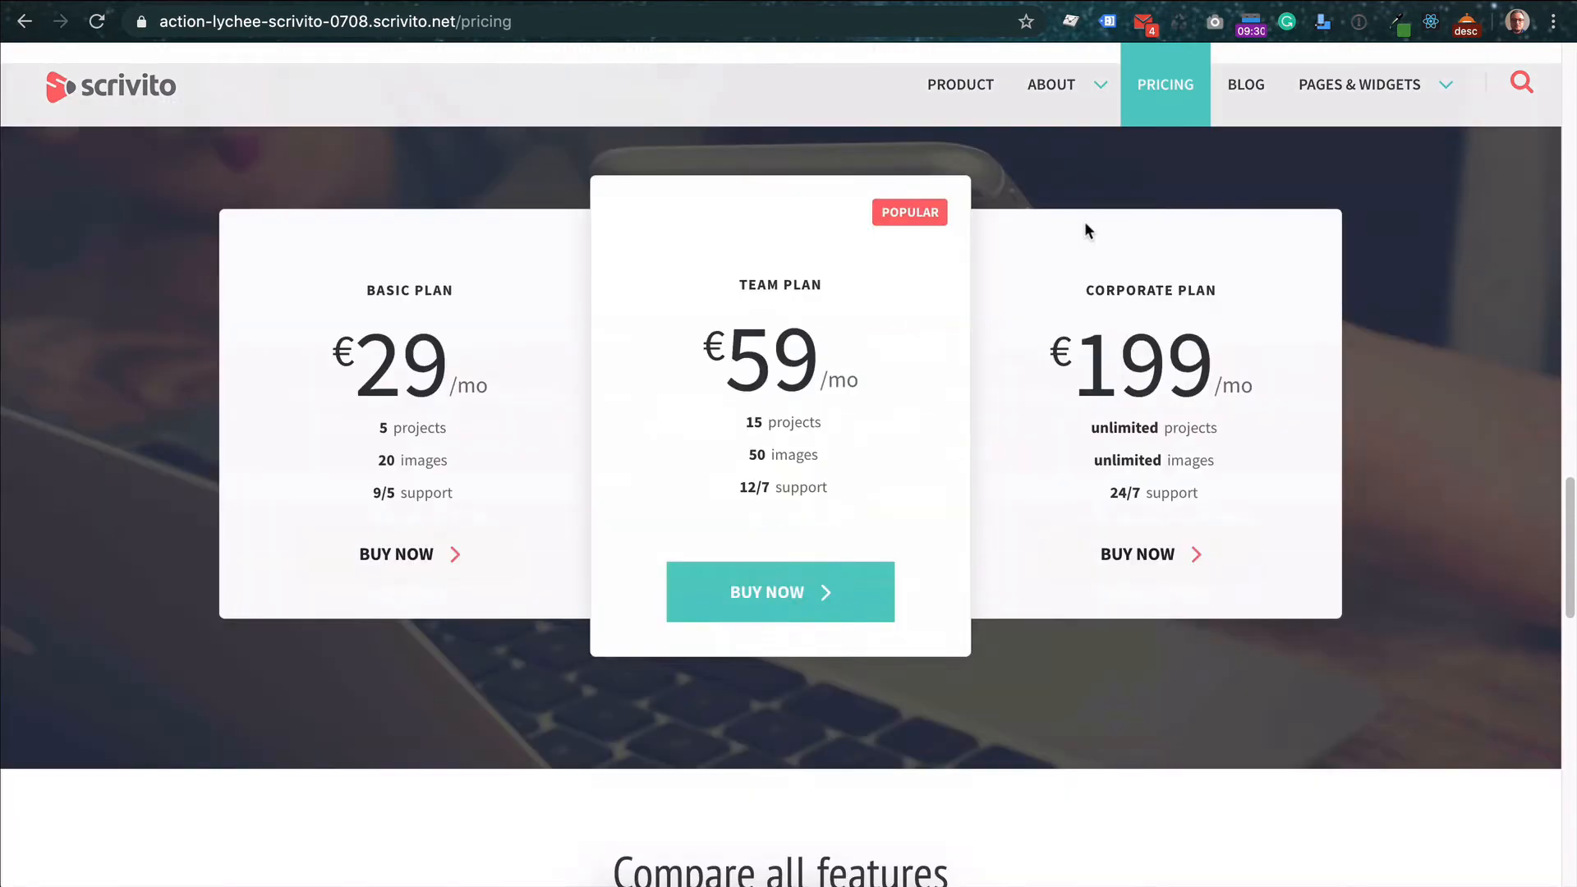
scroll(1084, 220, "up", 1)
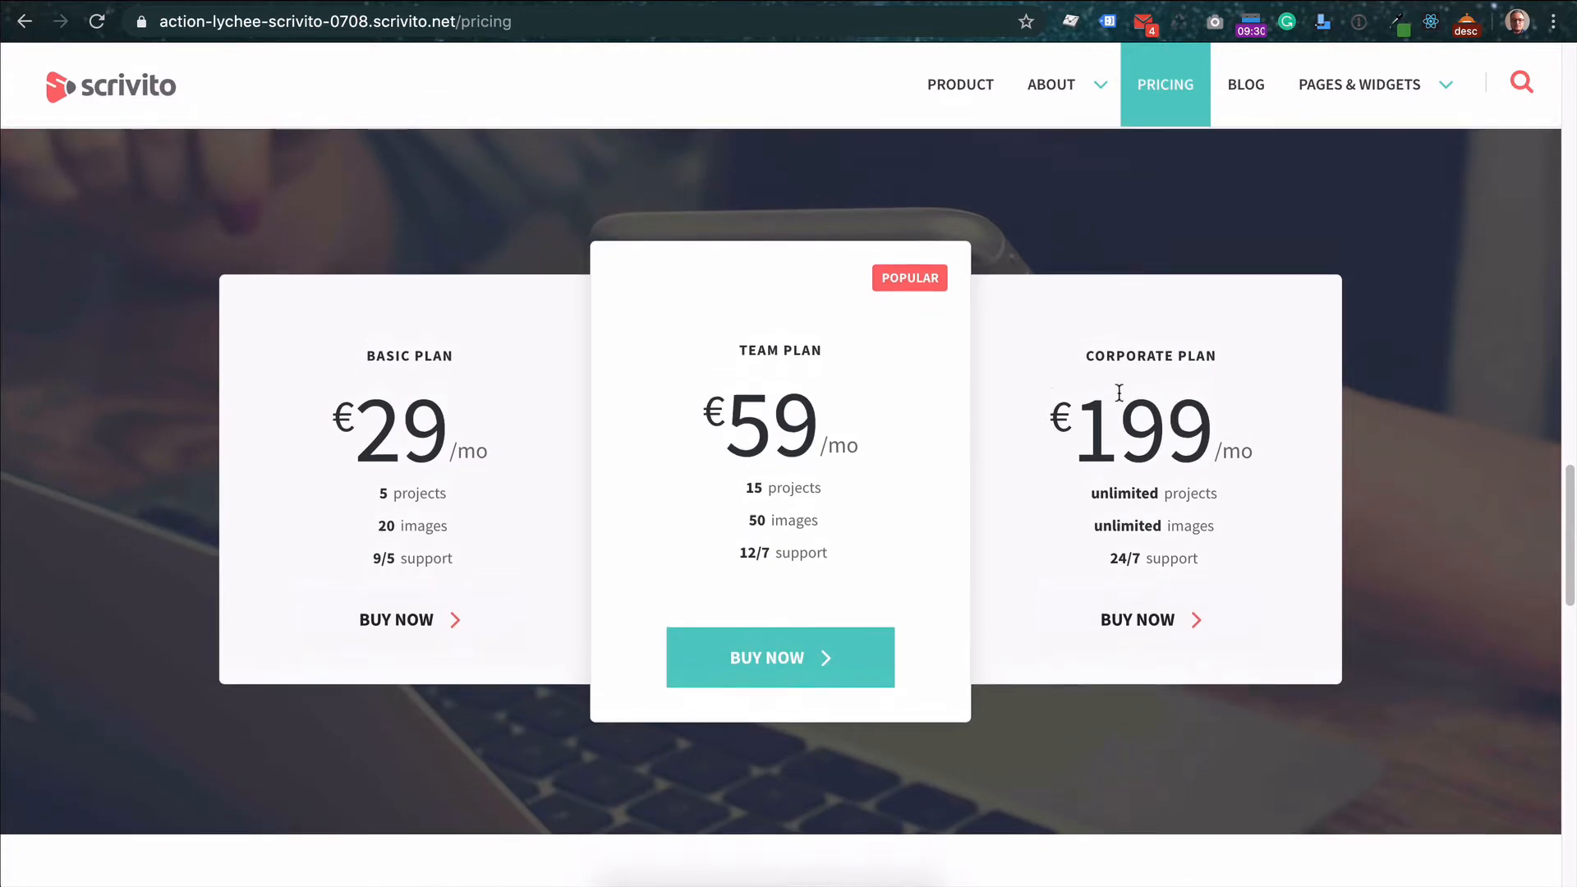
Examine the Compare all features table on the Pricing page down to its Prices row
scroll(1070, 292, "down", 4)
scroll(1069, 292, "down", 3)
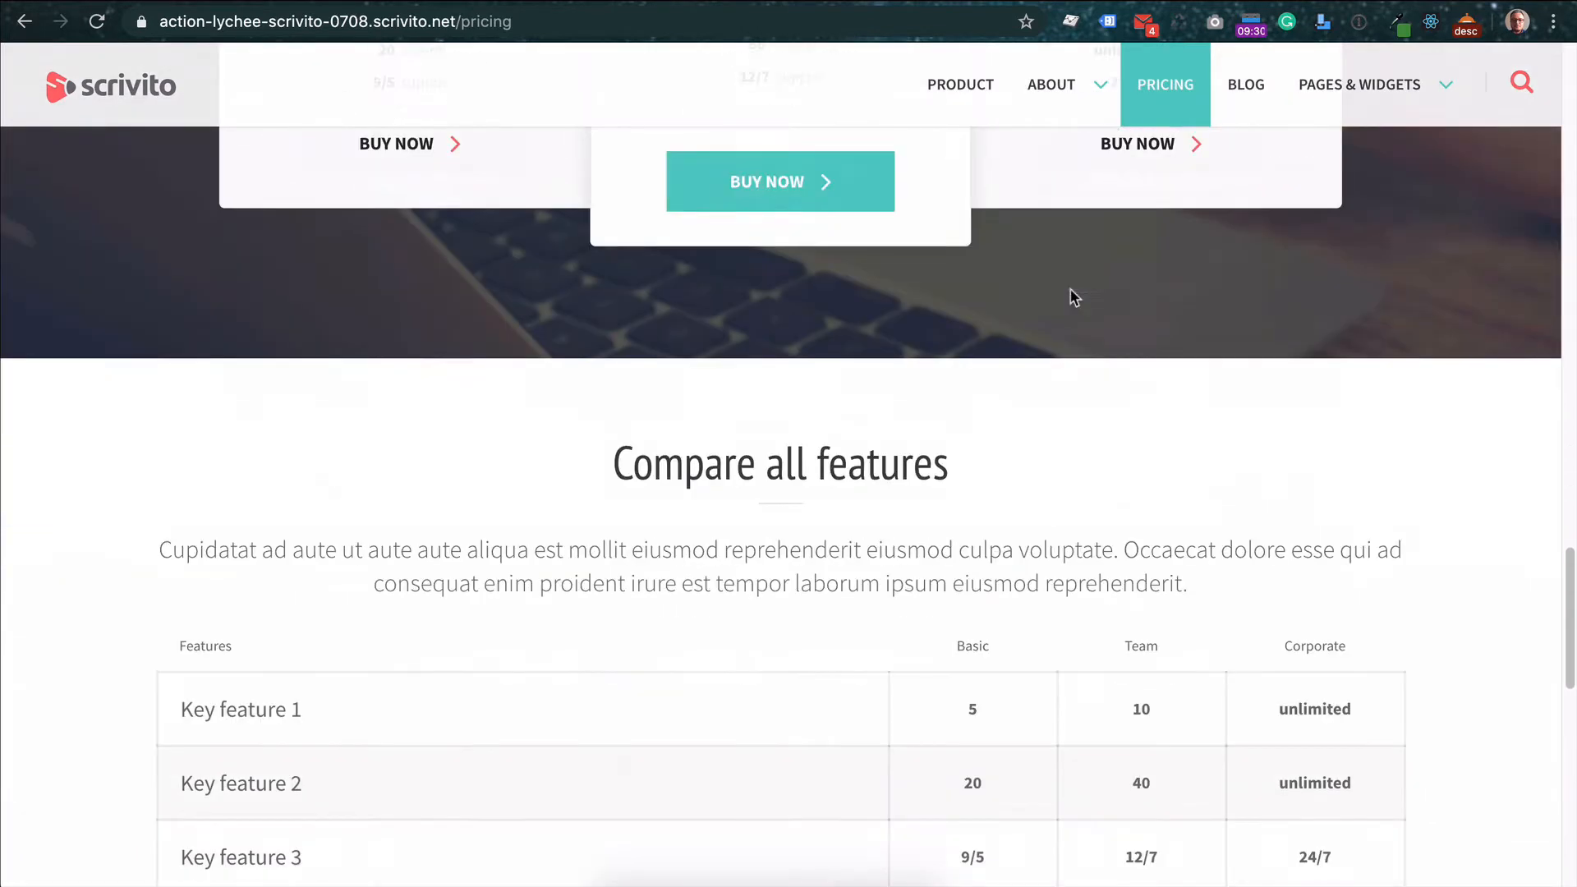
scroll(1070, 293, "down", 2)
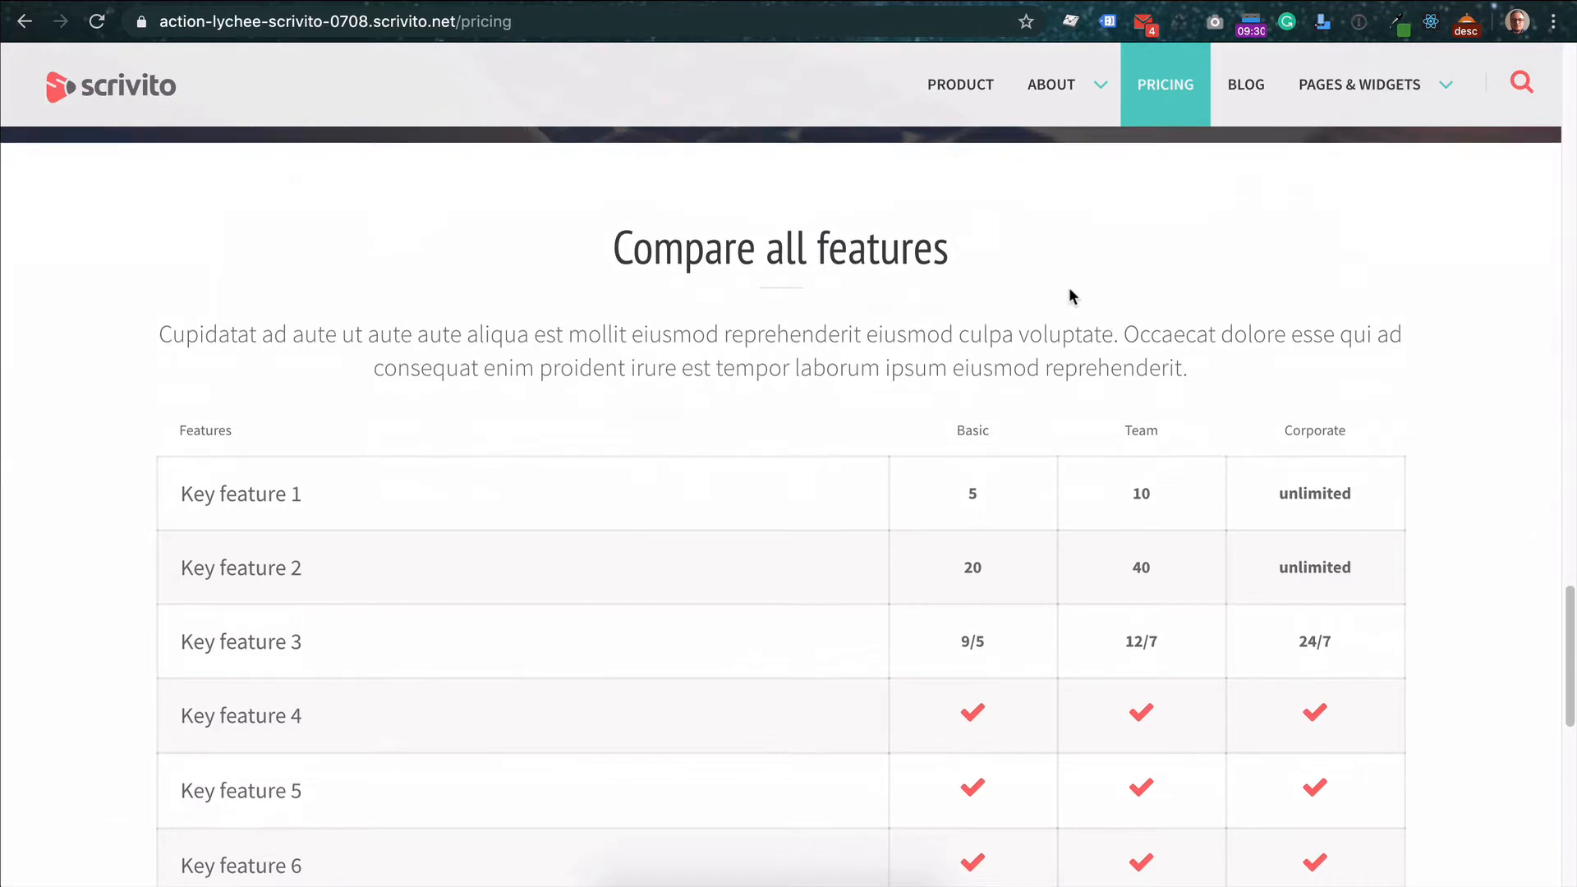
scroll(1070, 293, "down", 1)
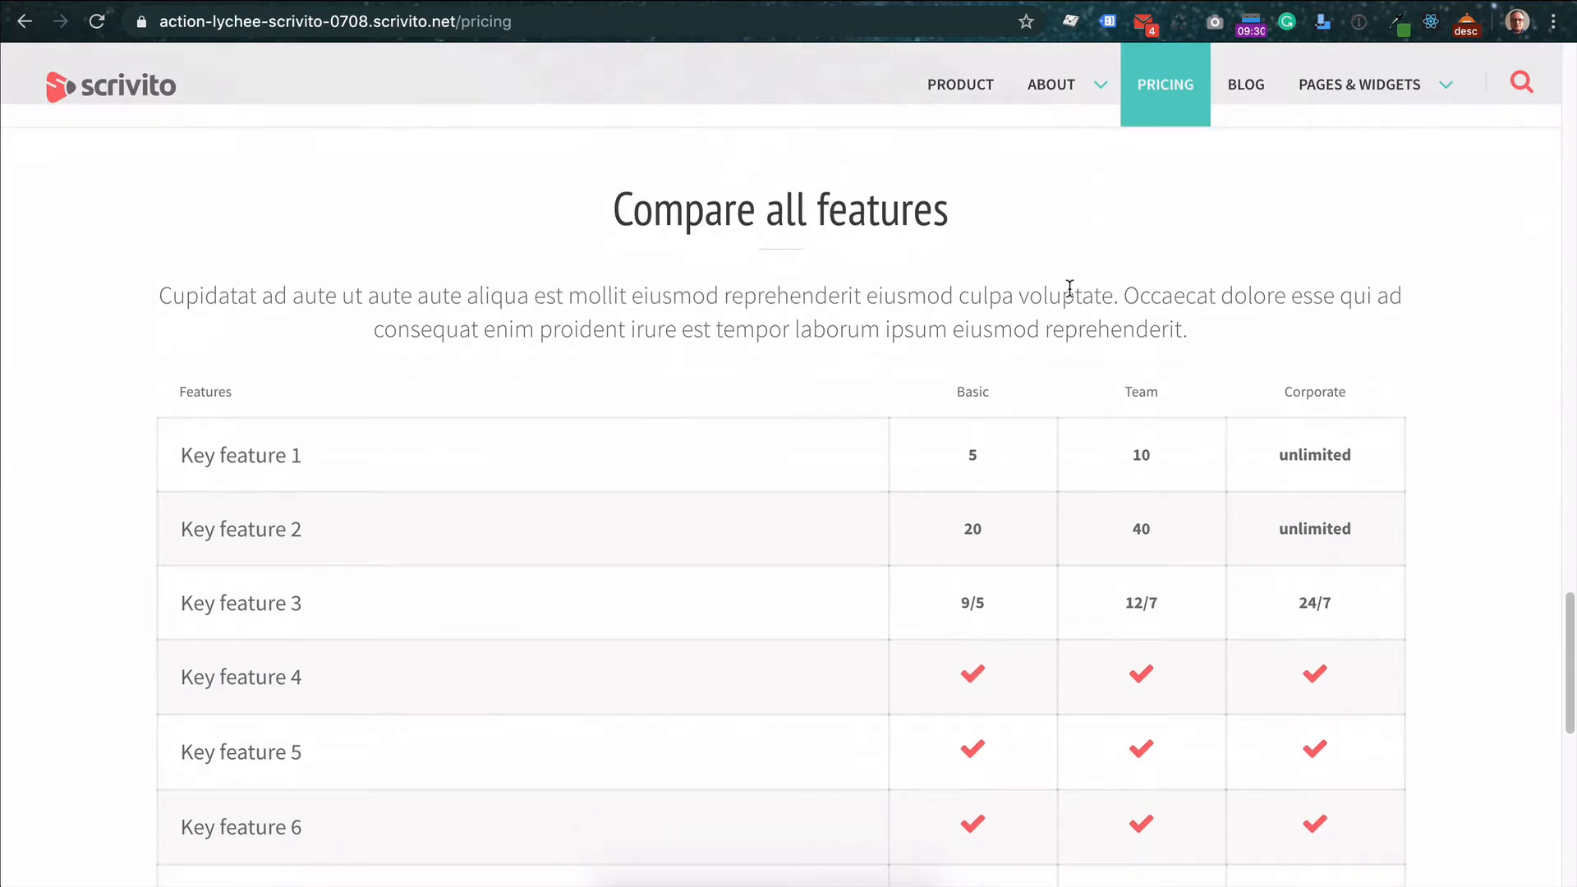
scroll(1069, 289, "down", 5)
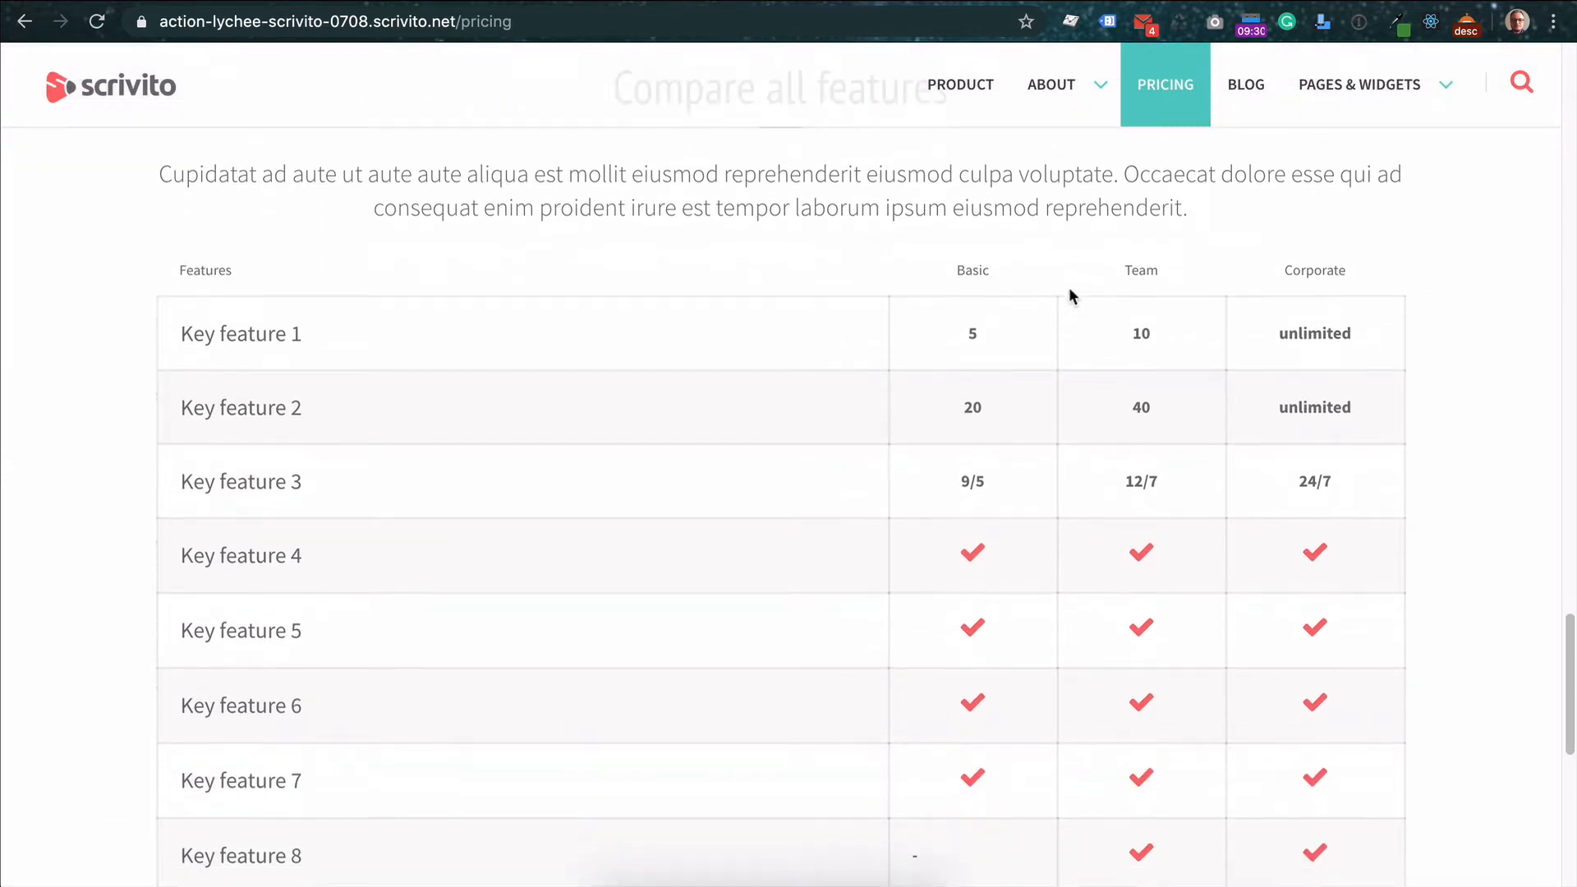
scroll(1068, 292, "down", 3)
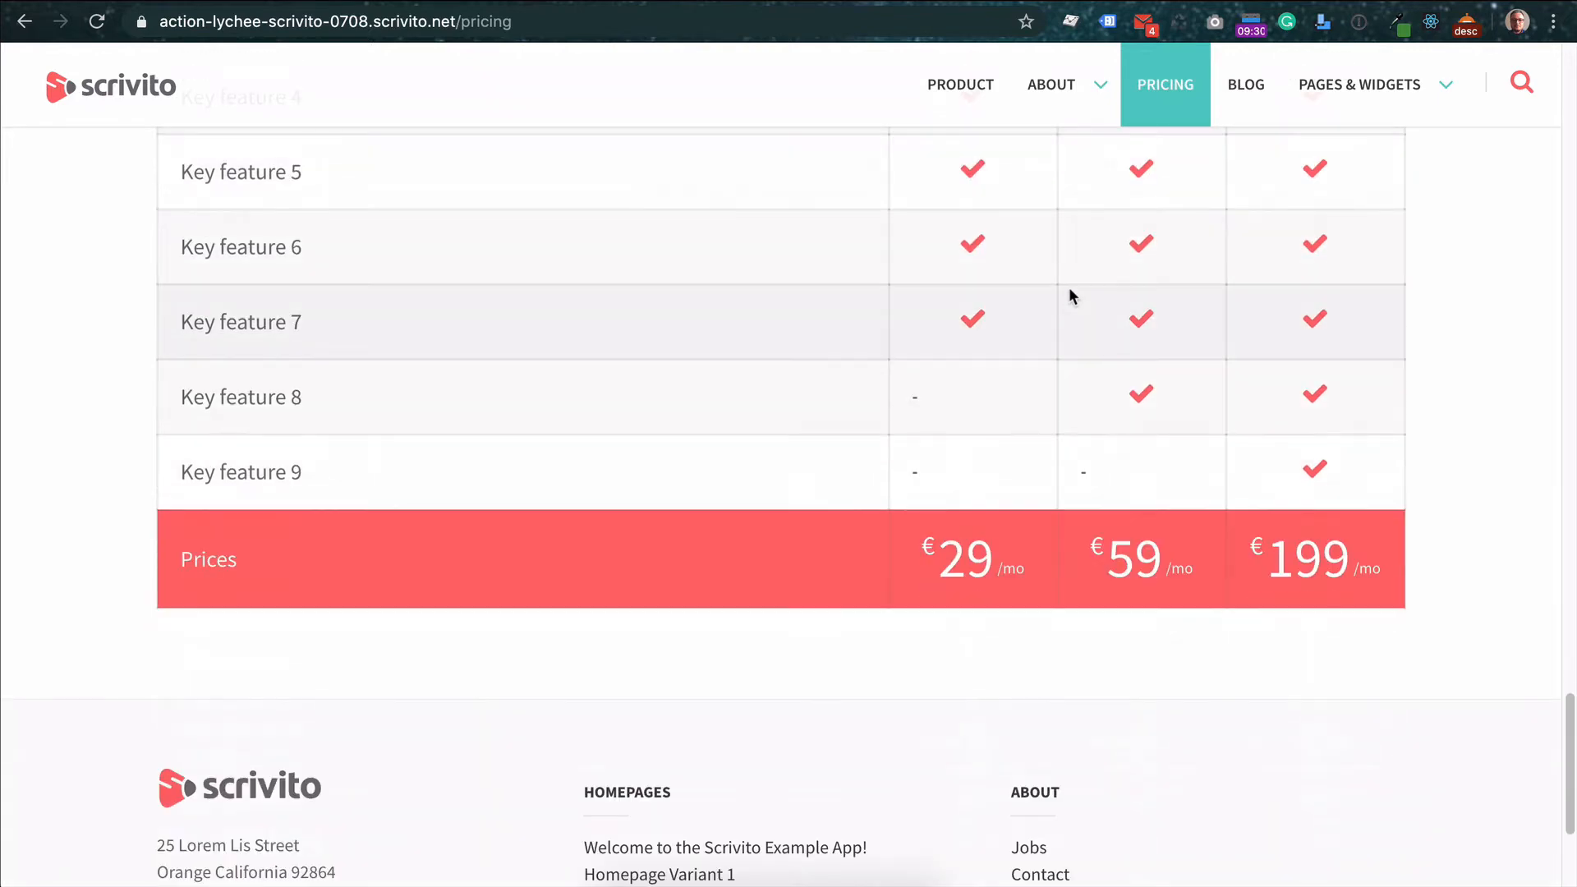
scroll(1068, 291, "up", 2)
scroll(1069, 295, "up", 3)
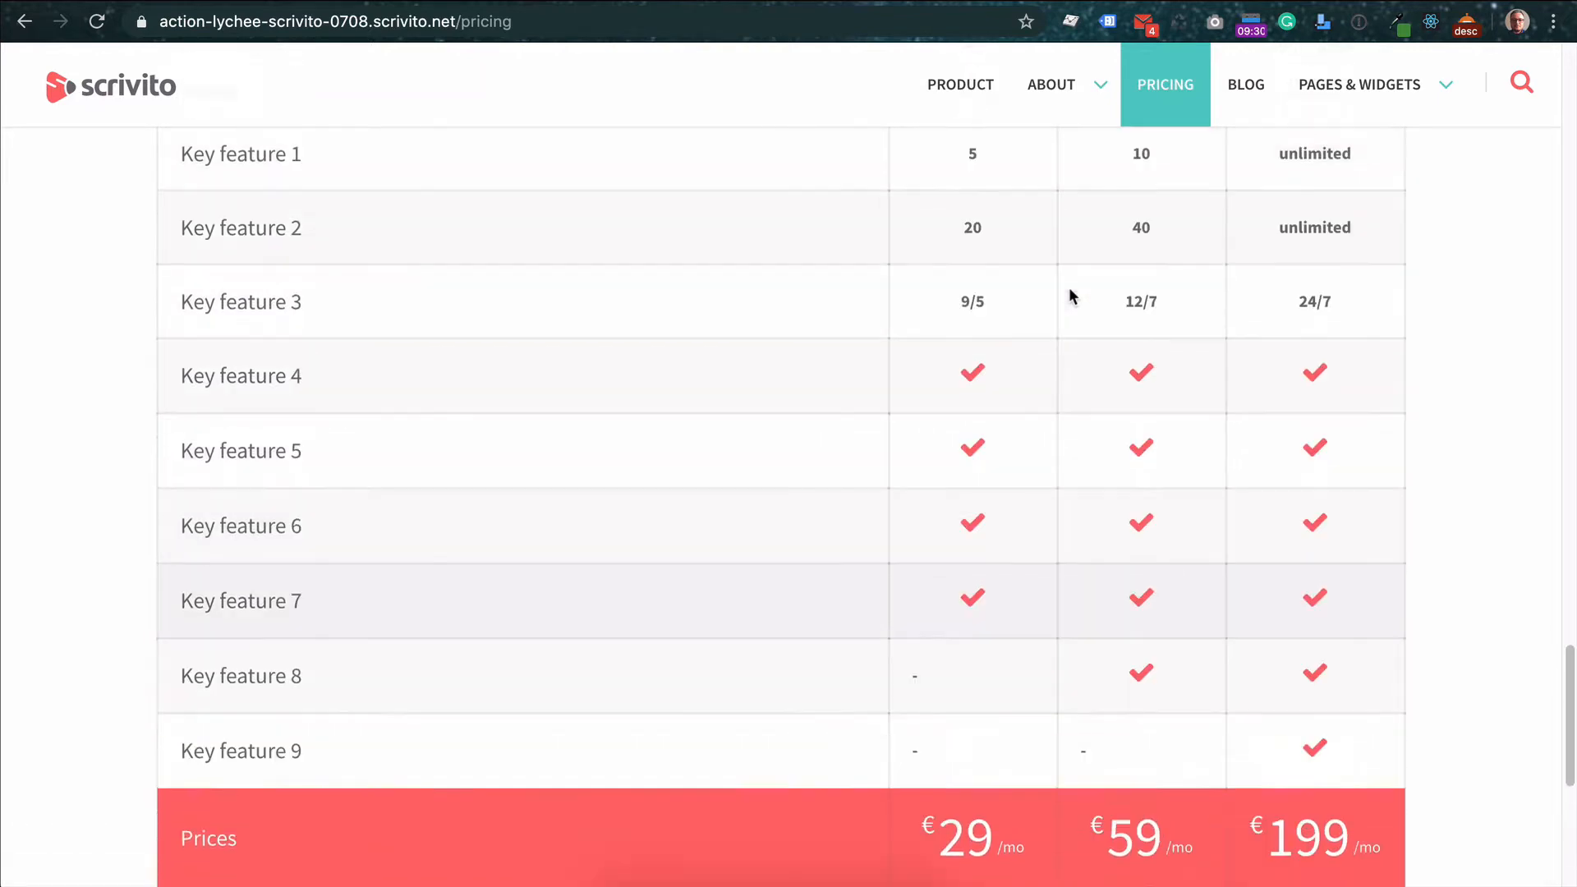
Open the Blog page and examine the timeline of latest news posts
scroll(1068, 296, "up", 2)
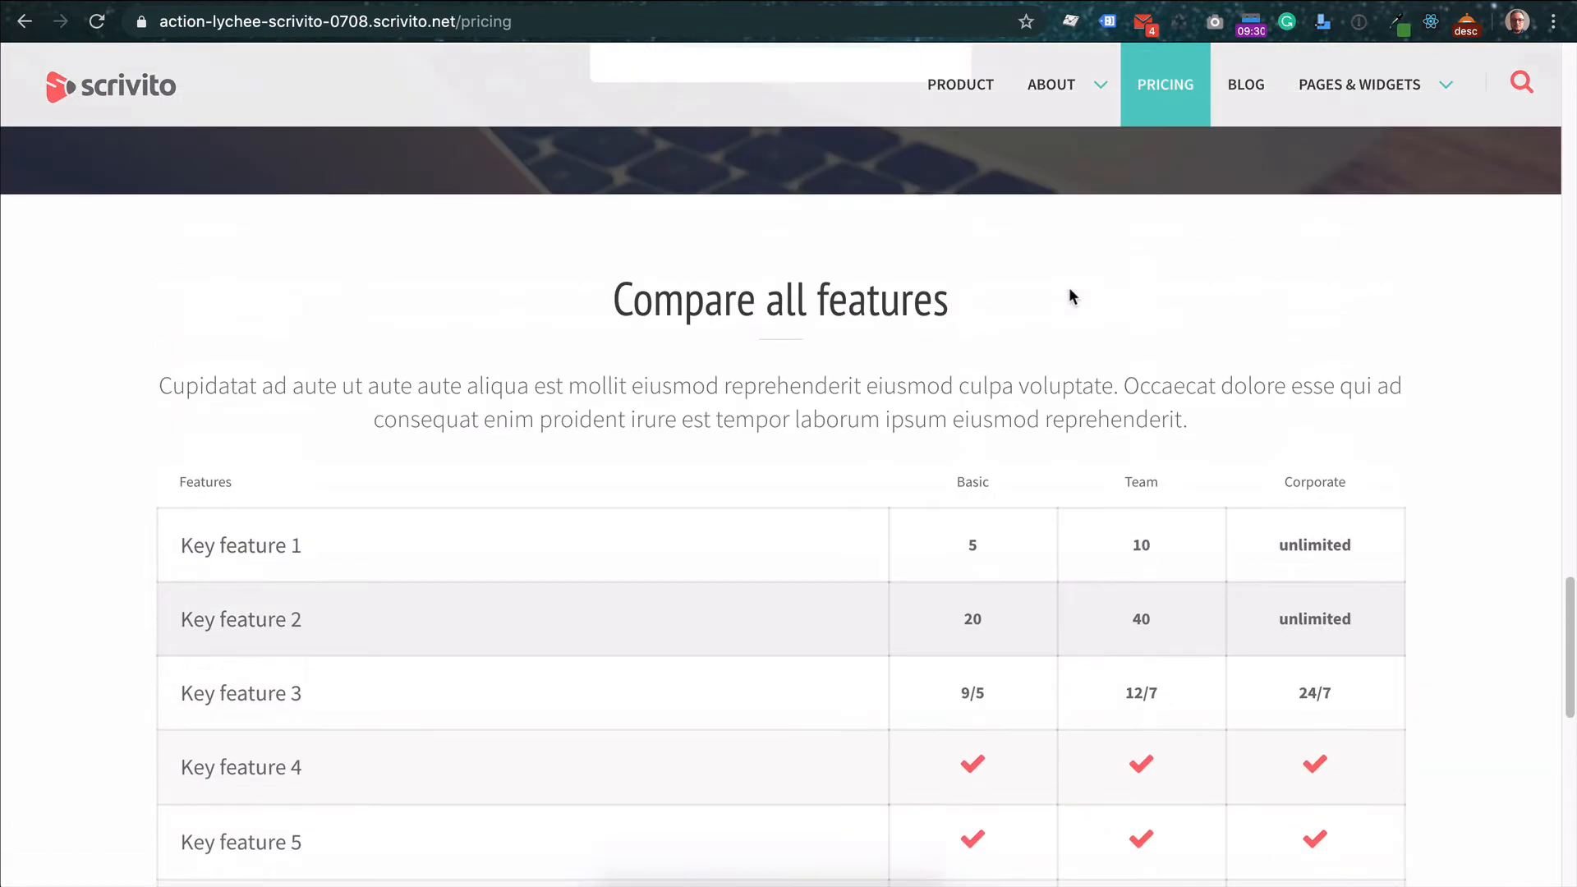
left_click(1238, 86)
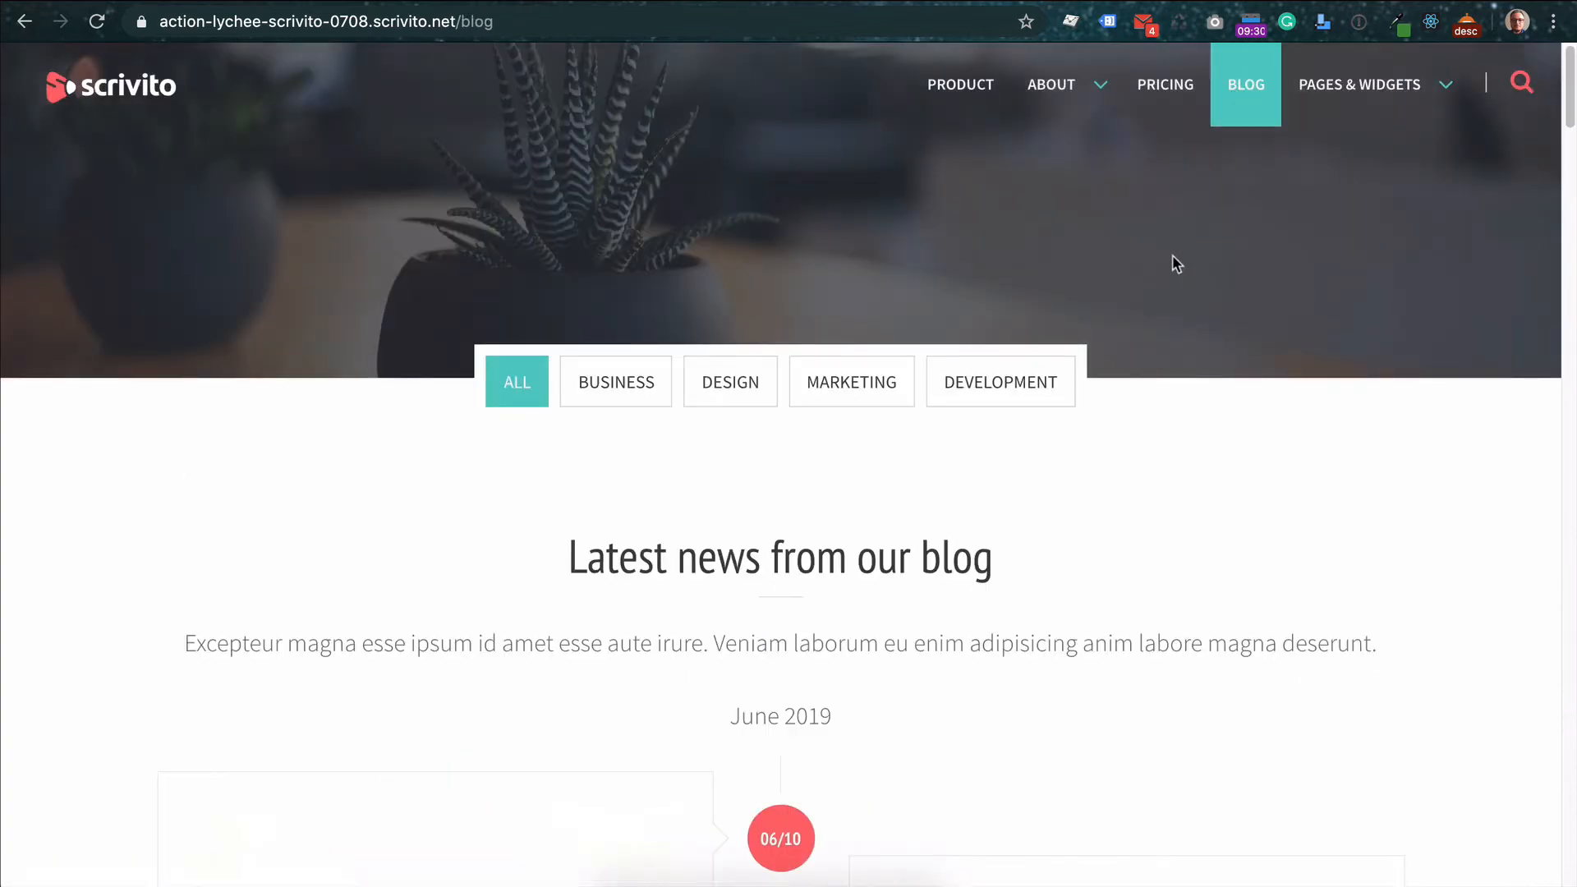
scroll(1175, 259, "down", 5)
scroll(1172, 261, "down", 15)
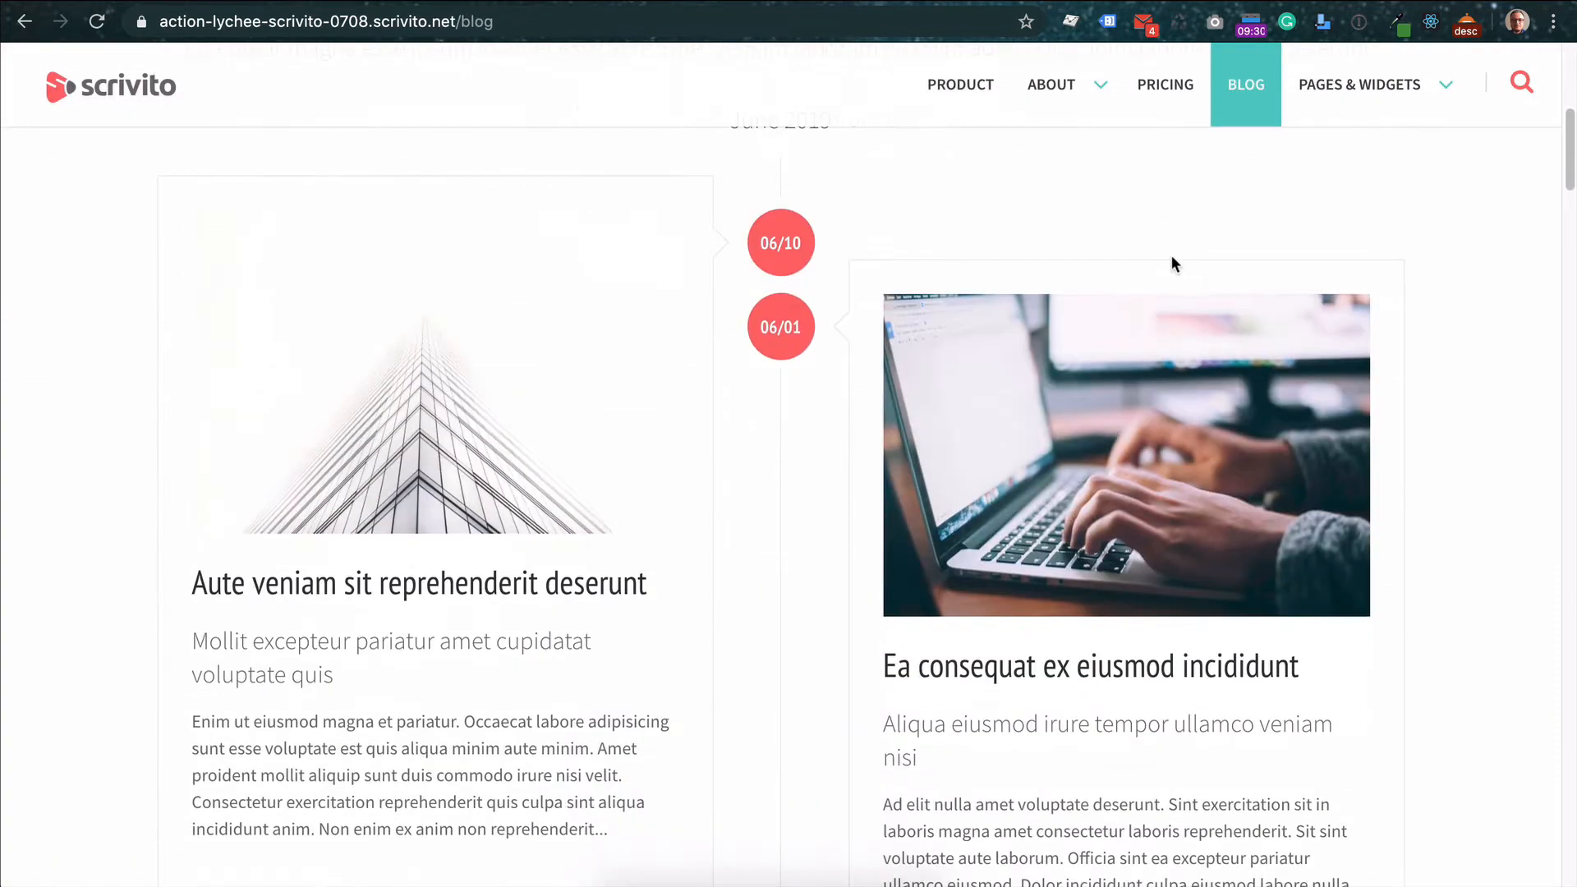
scroll(1172, 259, "down", 18)
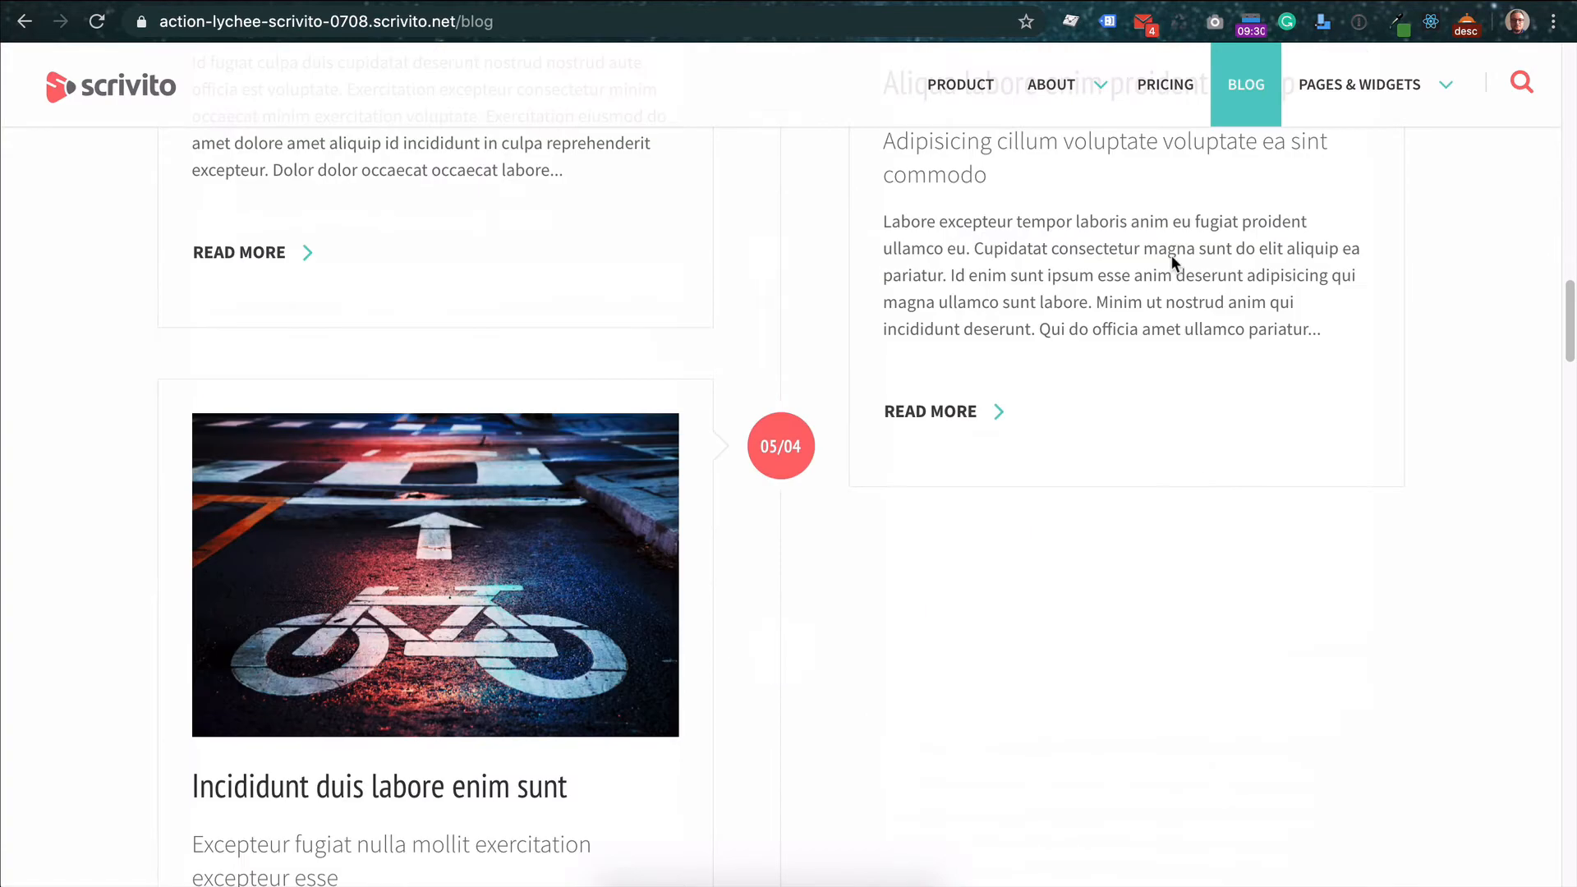
scroll(1172, 259, "down", 6)
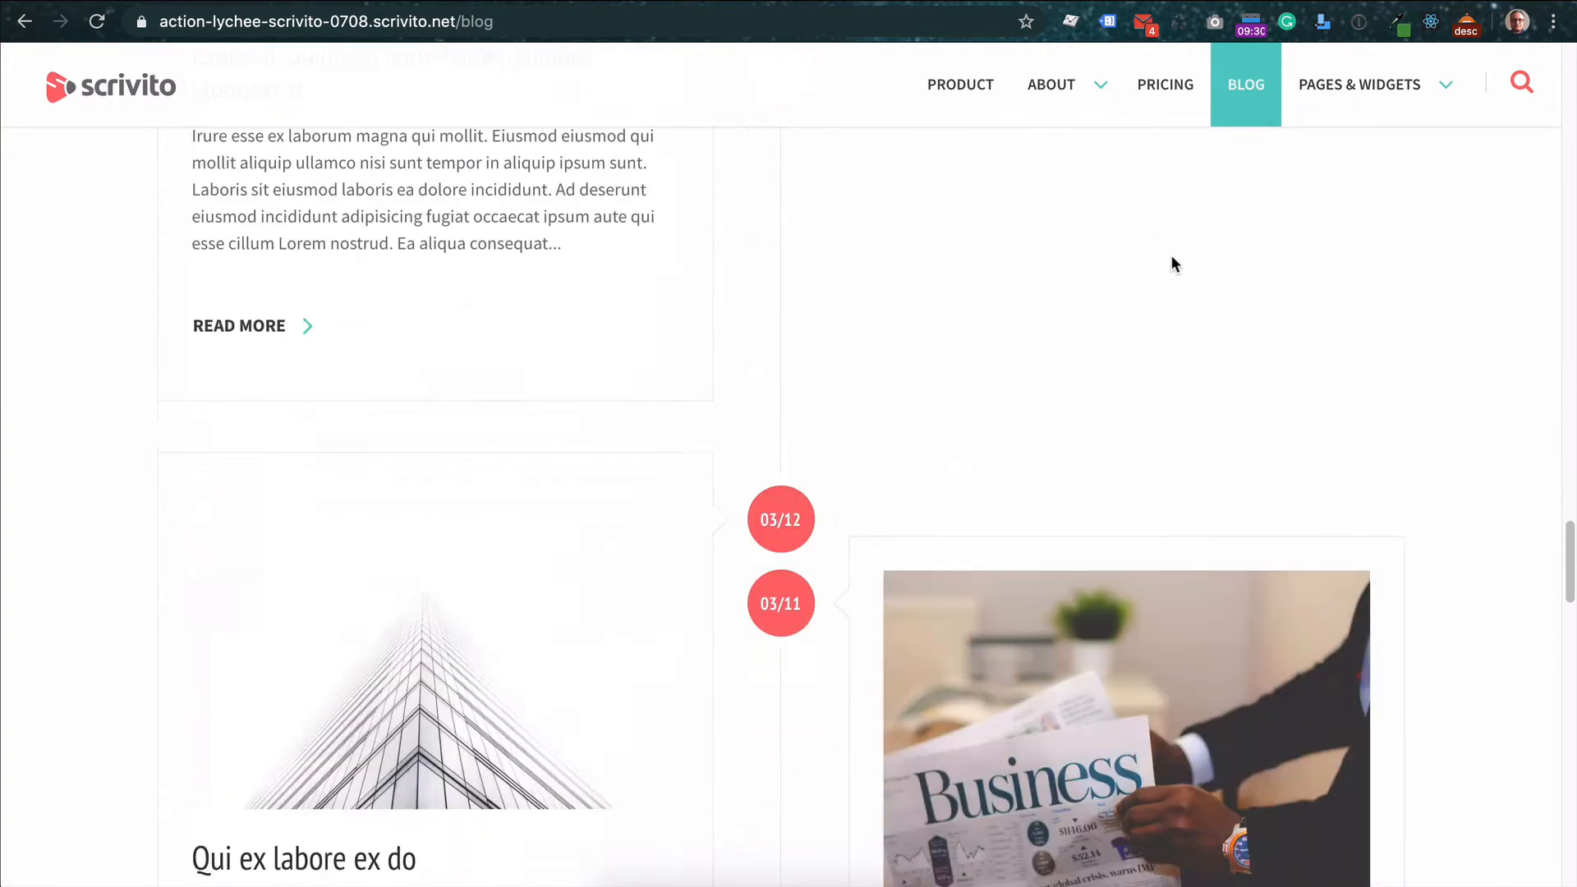
scroll(1172, 260, "up", 20)
scroll(1172, 262, "up", 20)
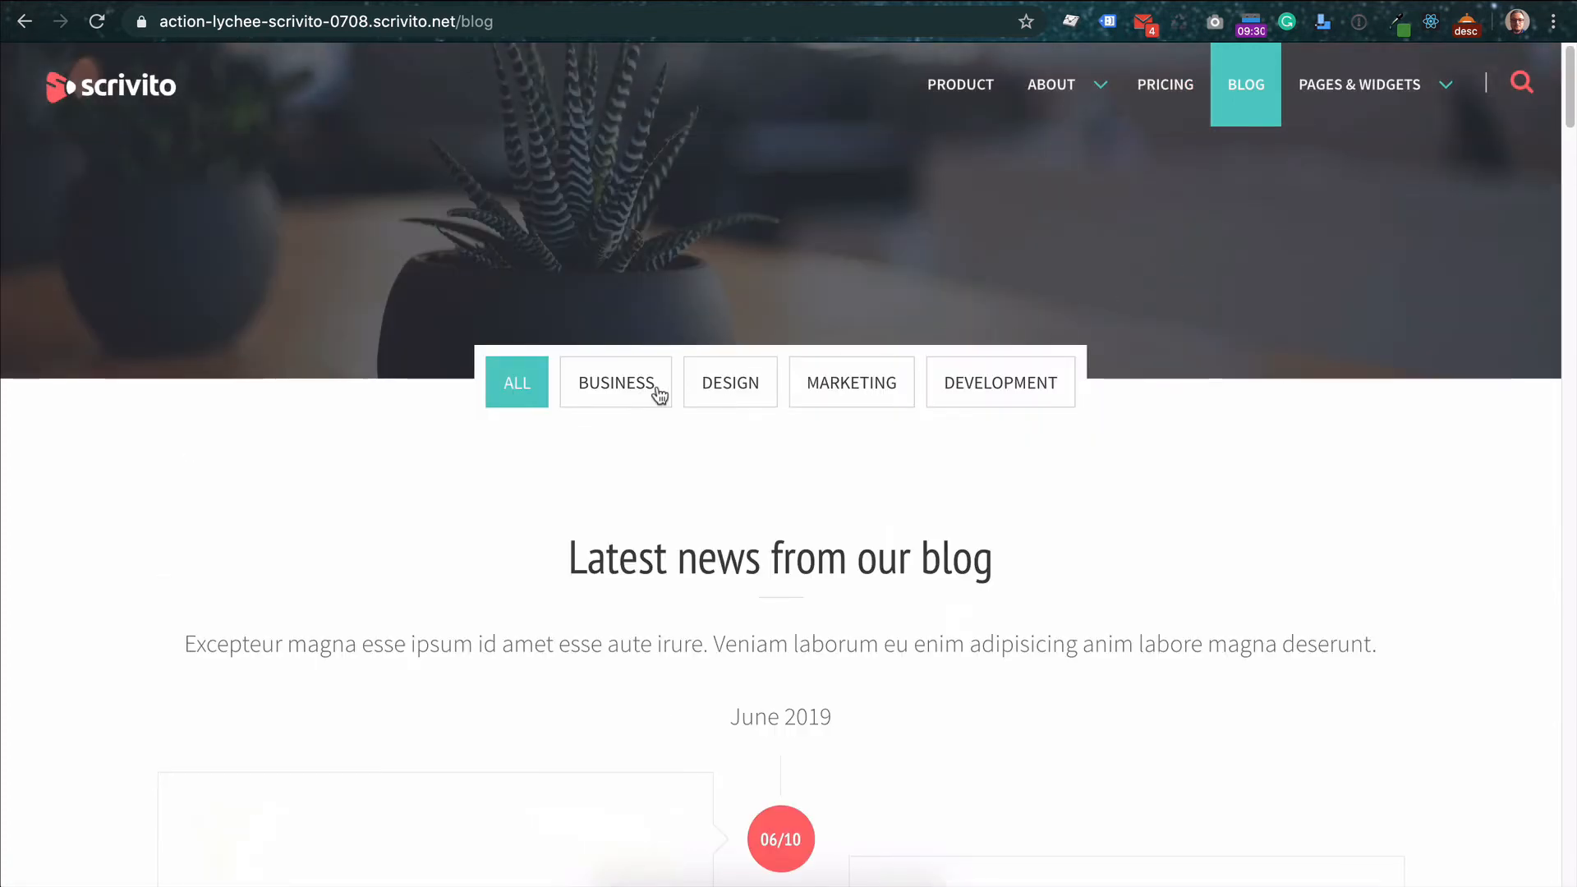
Filter the blog posts by Business and by Design, and look over the Design posts
left_click(626, 392)
left_click(728, 392)
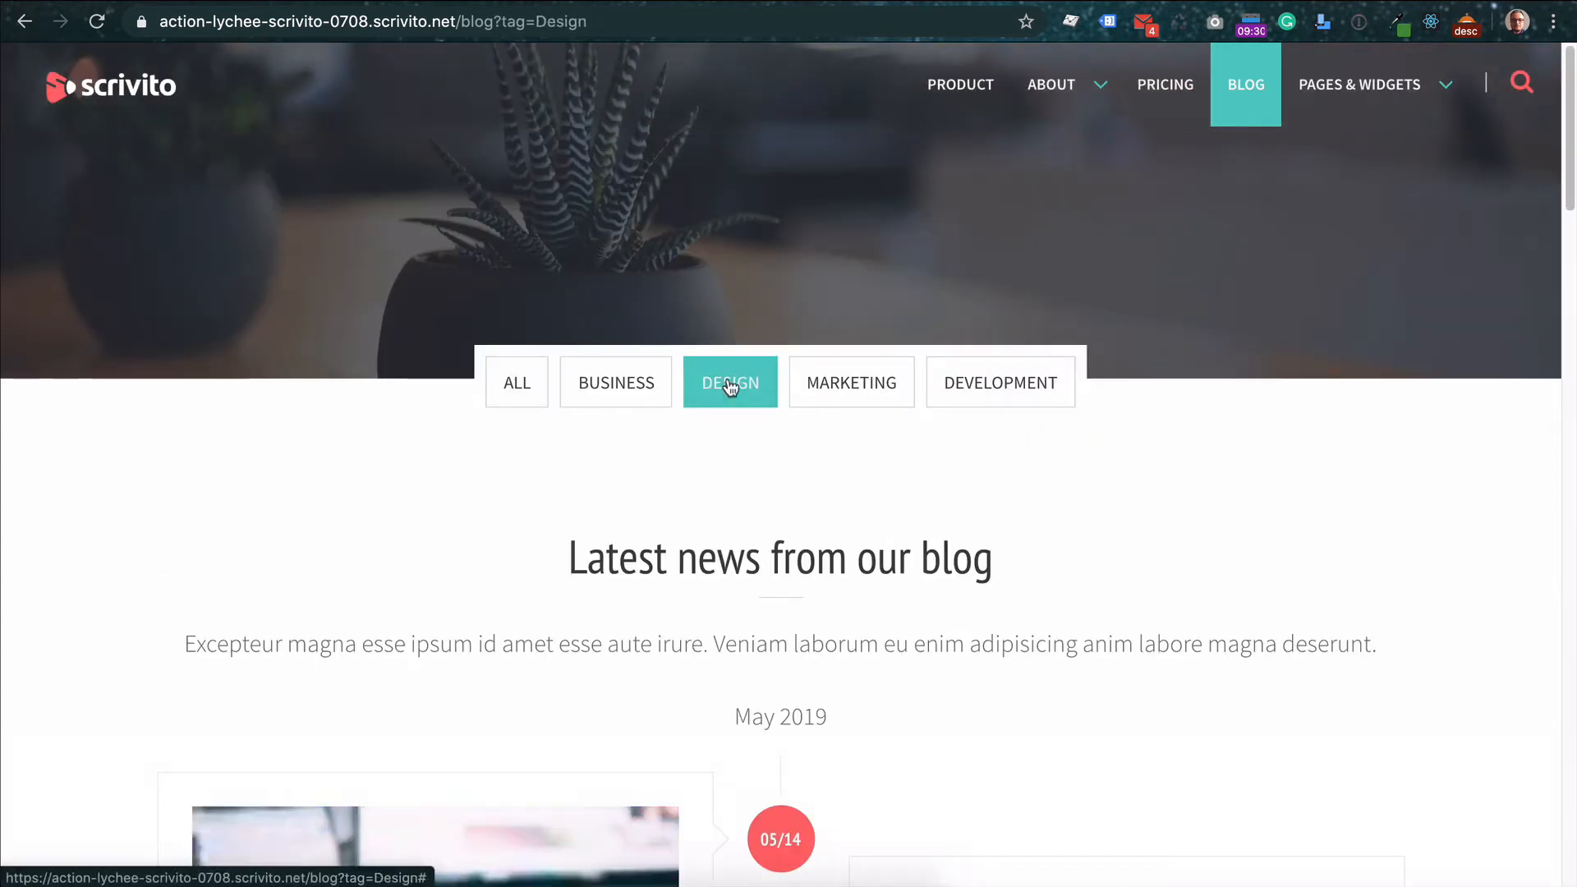
scroll(802, 394, "down", 1)
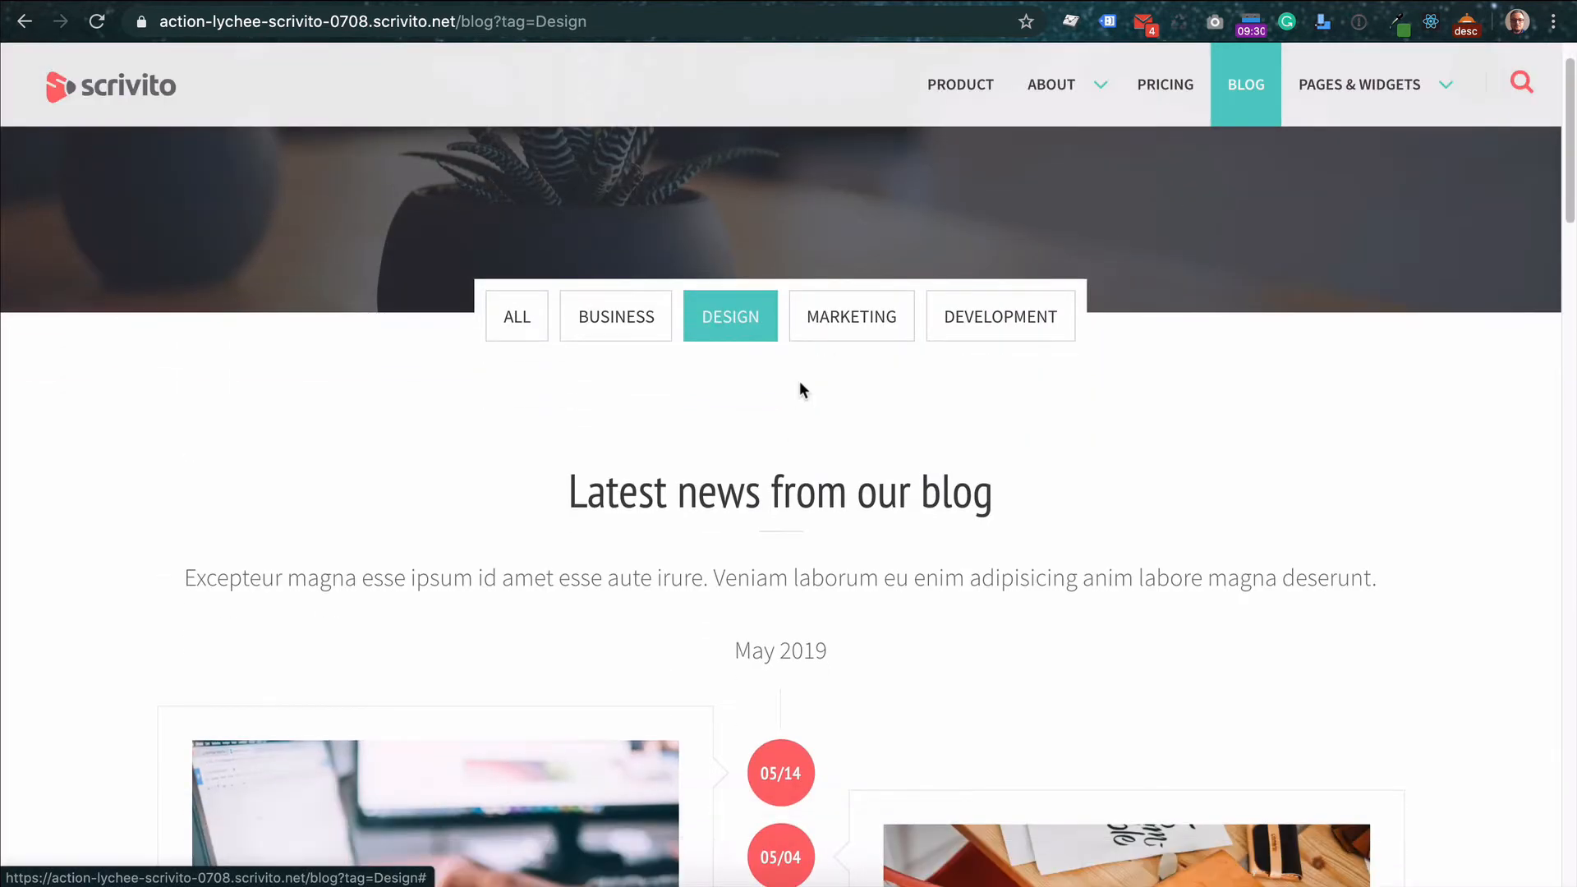
scroll(803, 390, "down", 6)
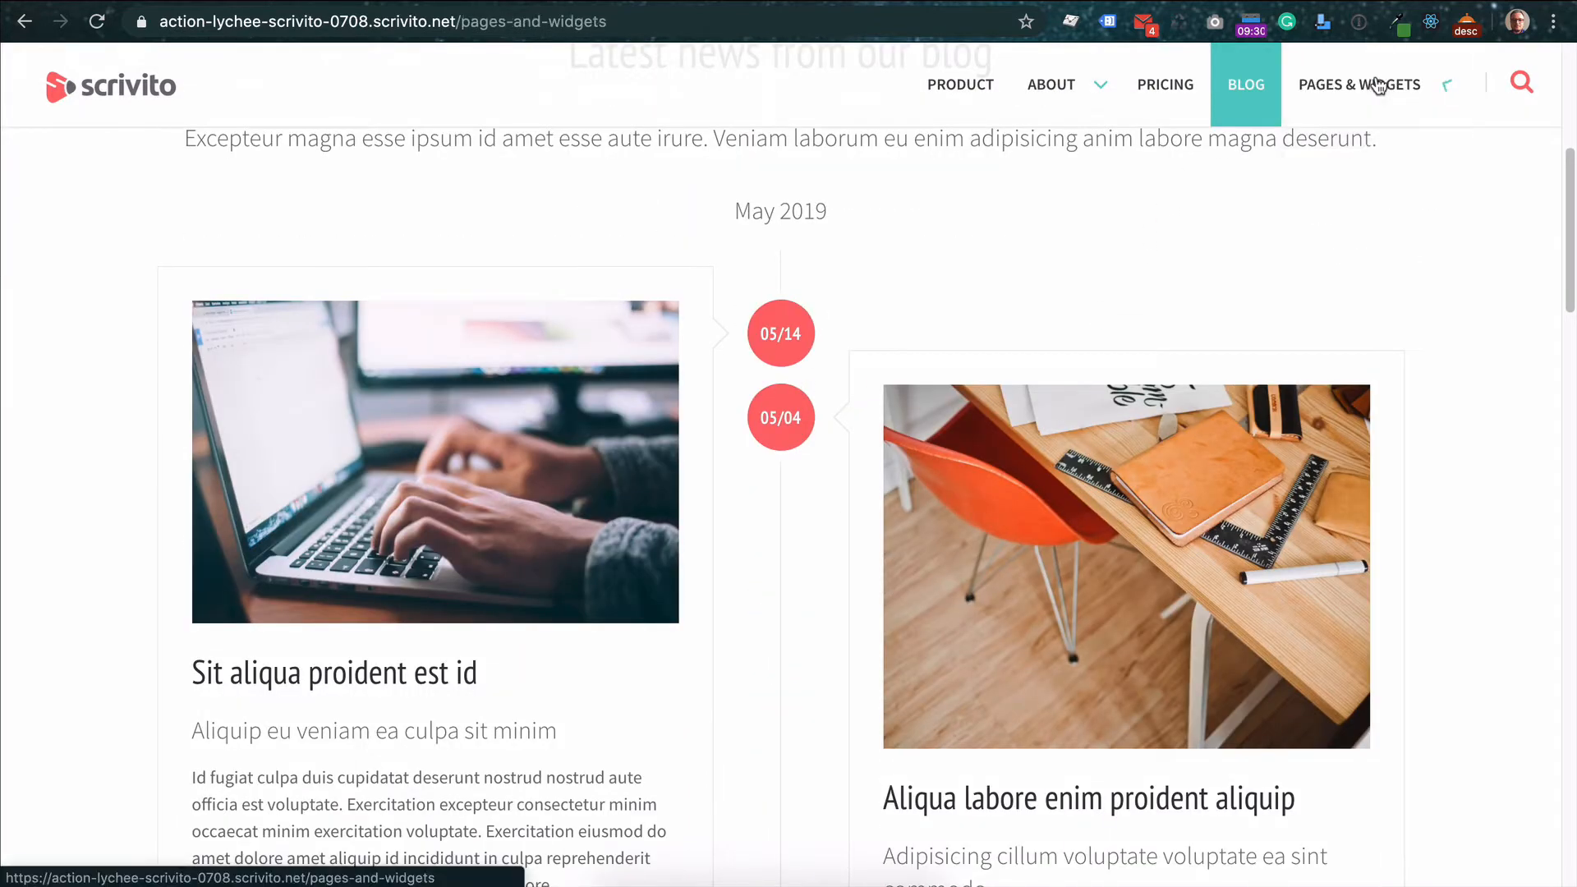
Open the Pages & Widgets page and examine the gallery of page types from Author Page through Landing Page
left_click(1392, 87)
mouse_move(1413, 97)
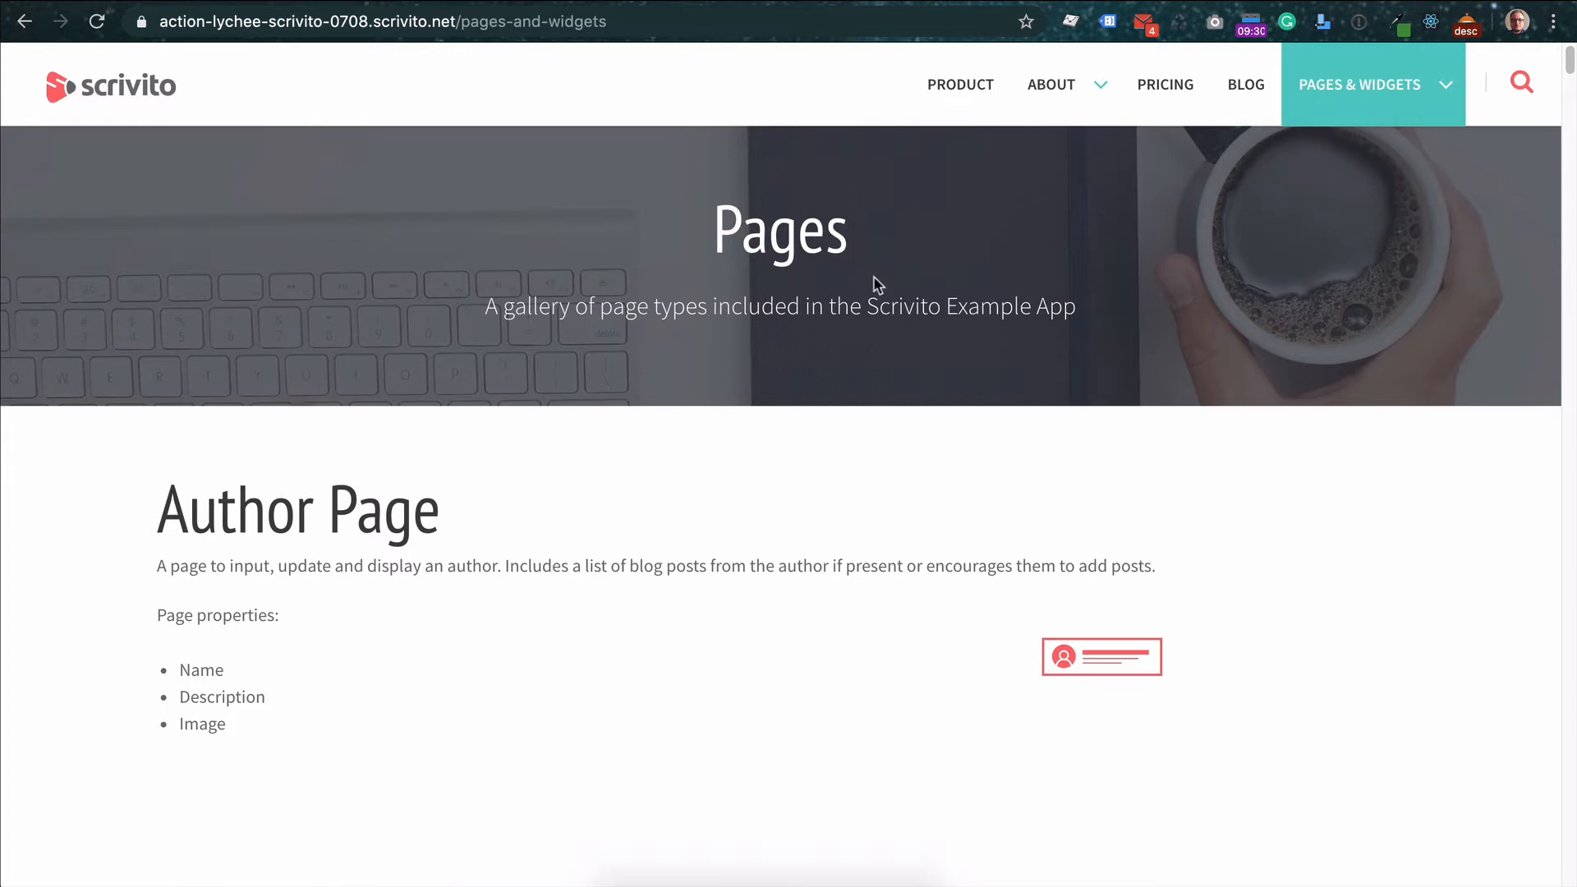
scroll(876, 285, "down", 3)
scroll(875, 284, "down", 3)
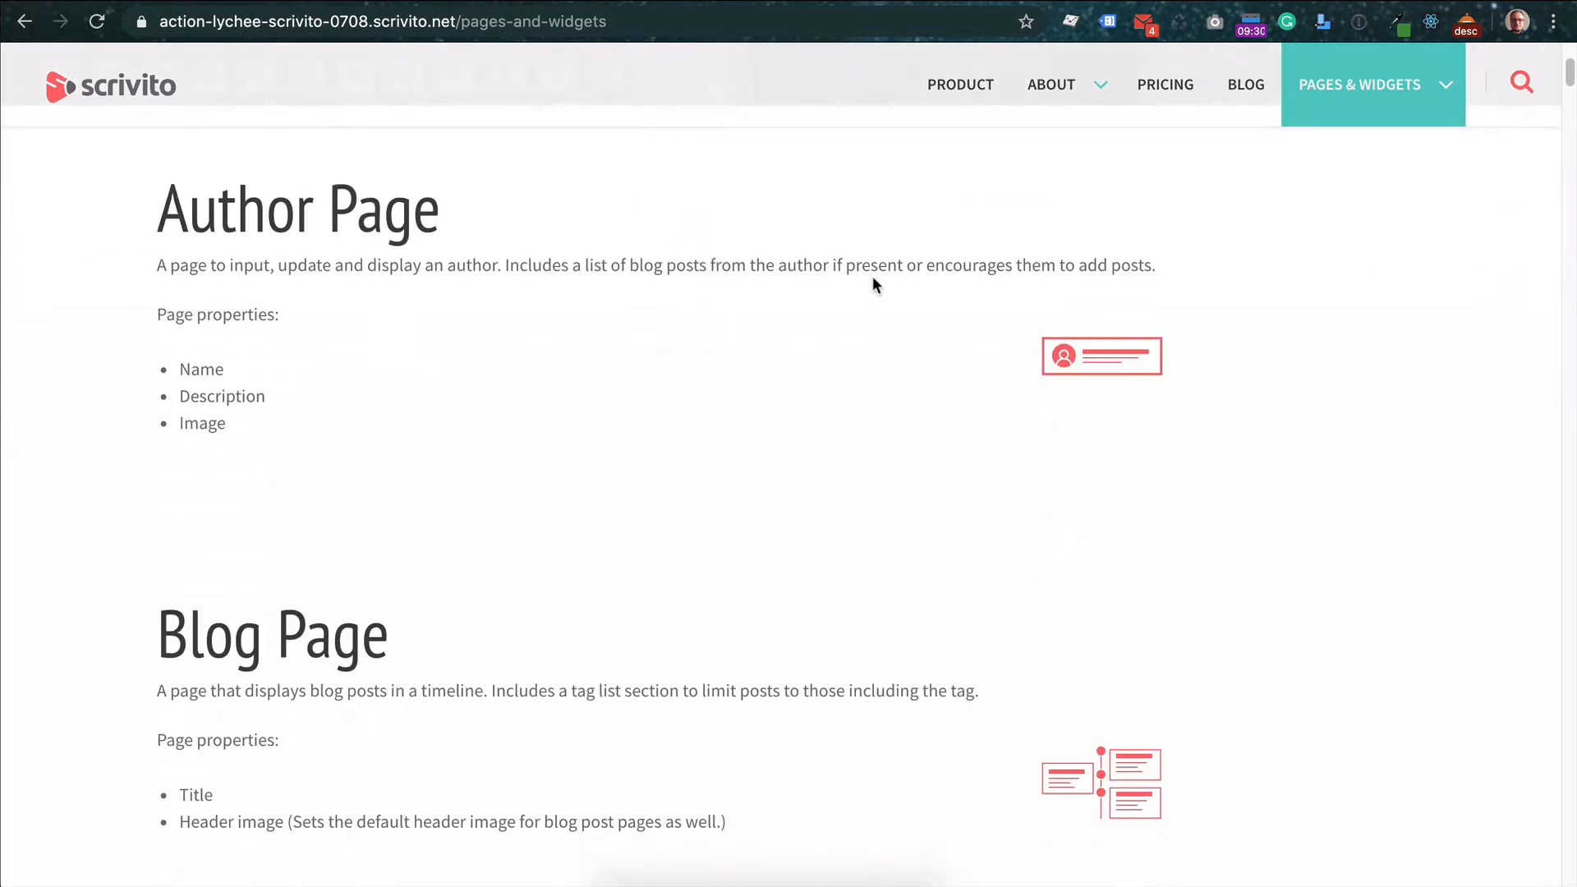
scroll(876, 284, "down", 3)
scroll(875, 284, "down", 2)
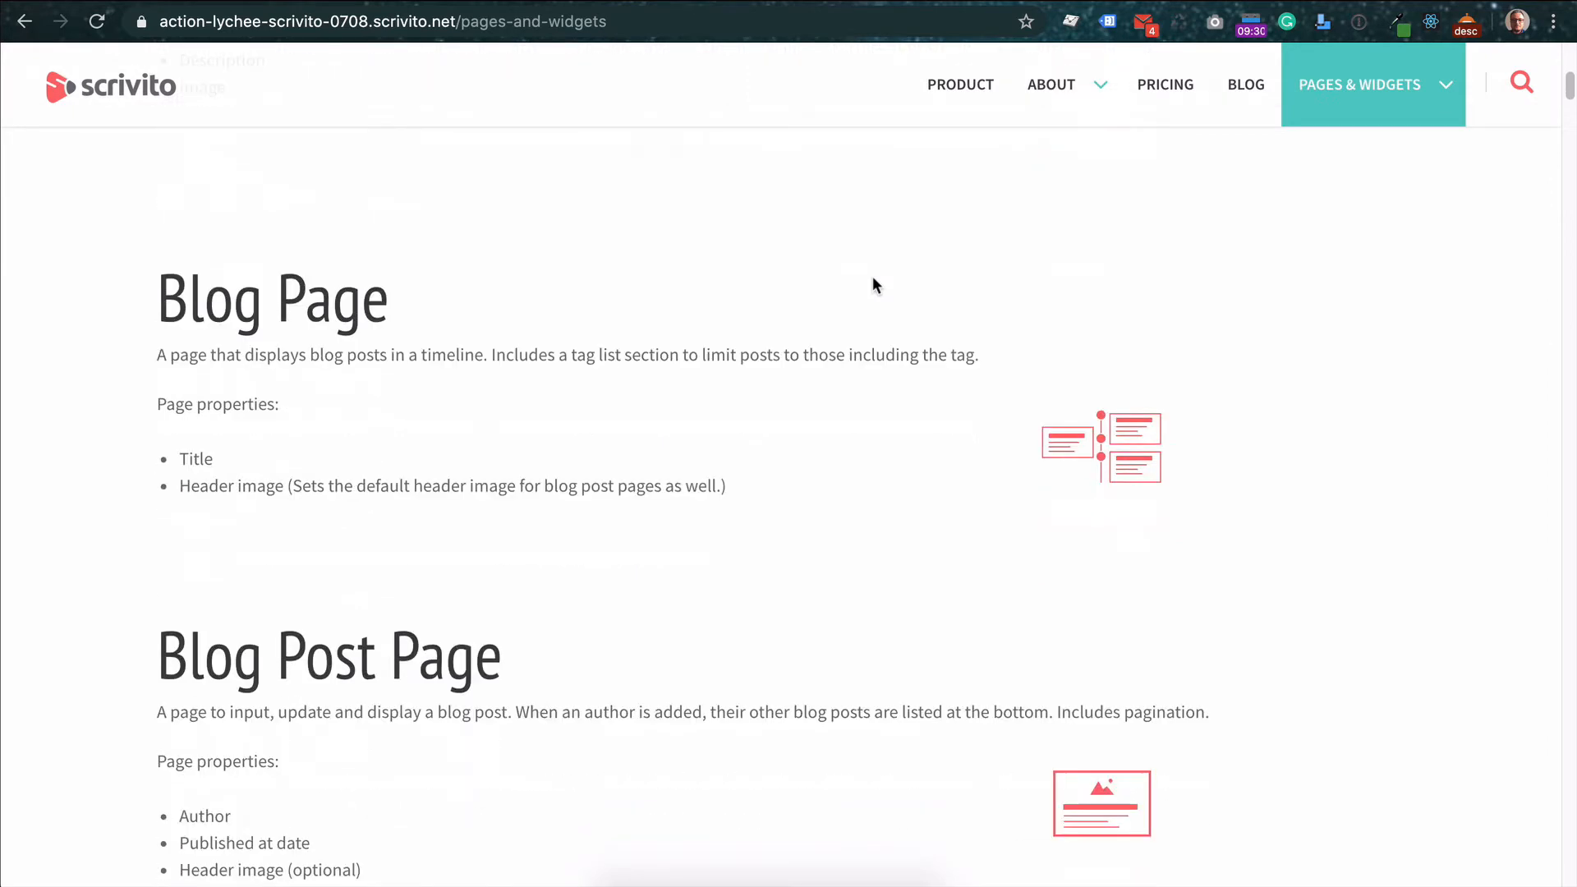
scroll(875, 284, "down", 2)
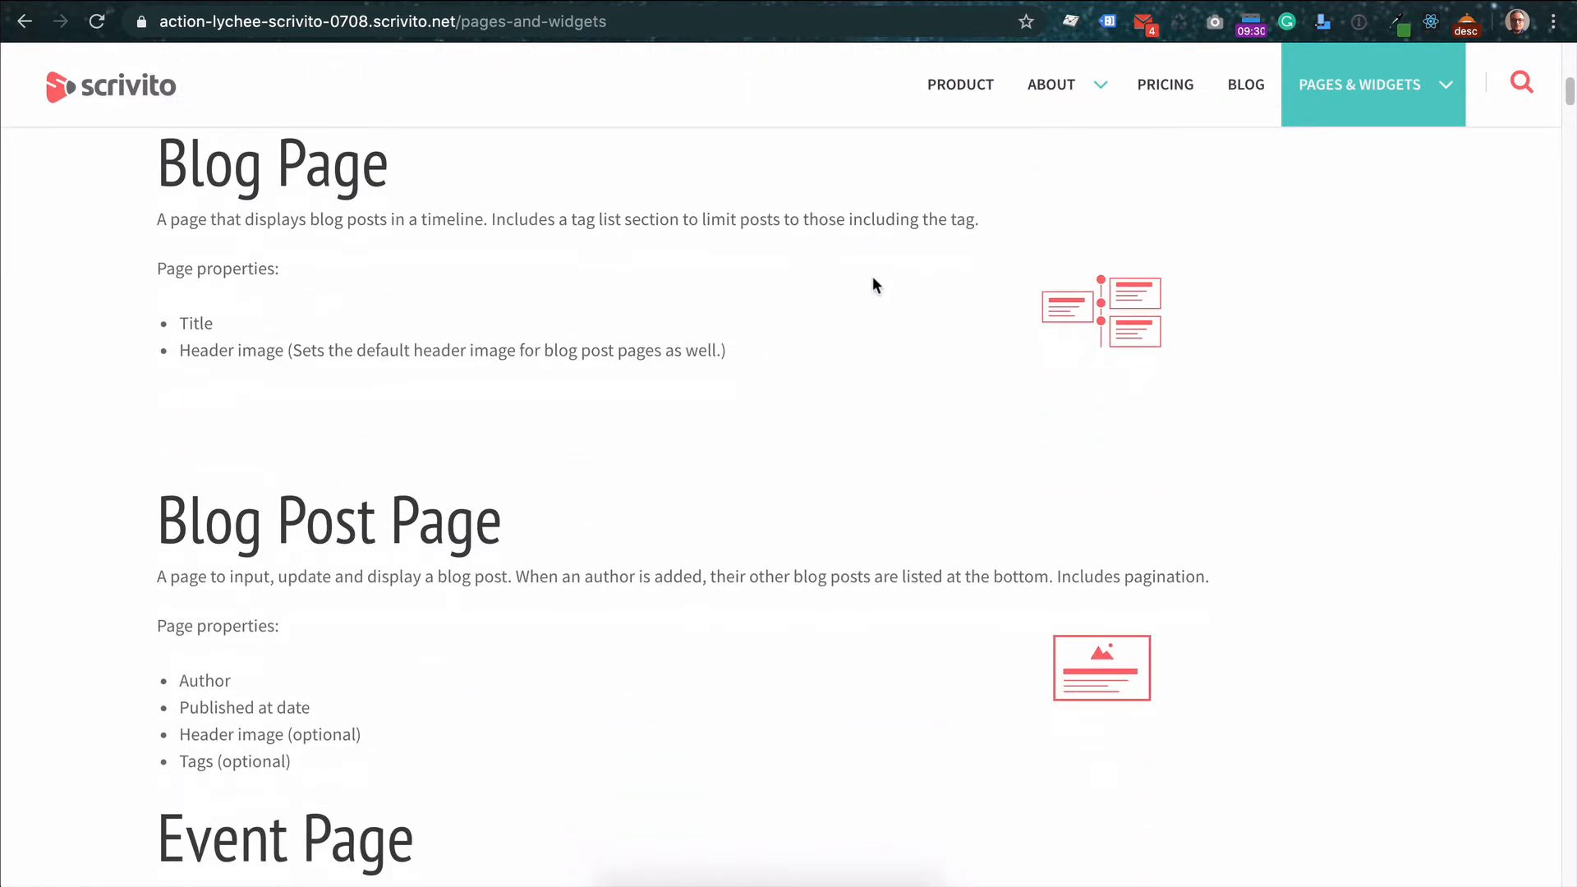
scroll(876, 285, "down", 3)
scroll(872, 288, "down", 3)
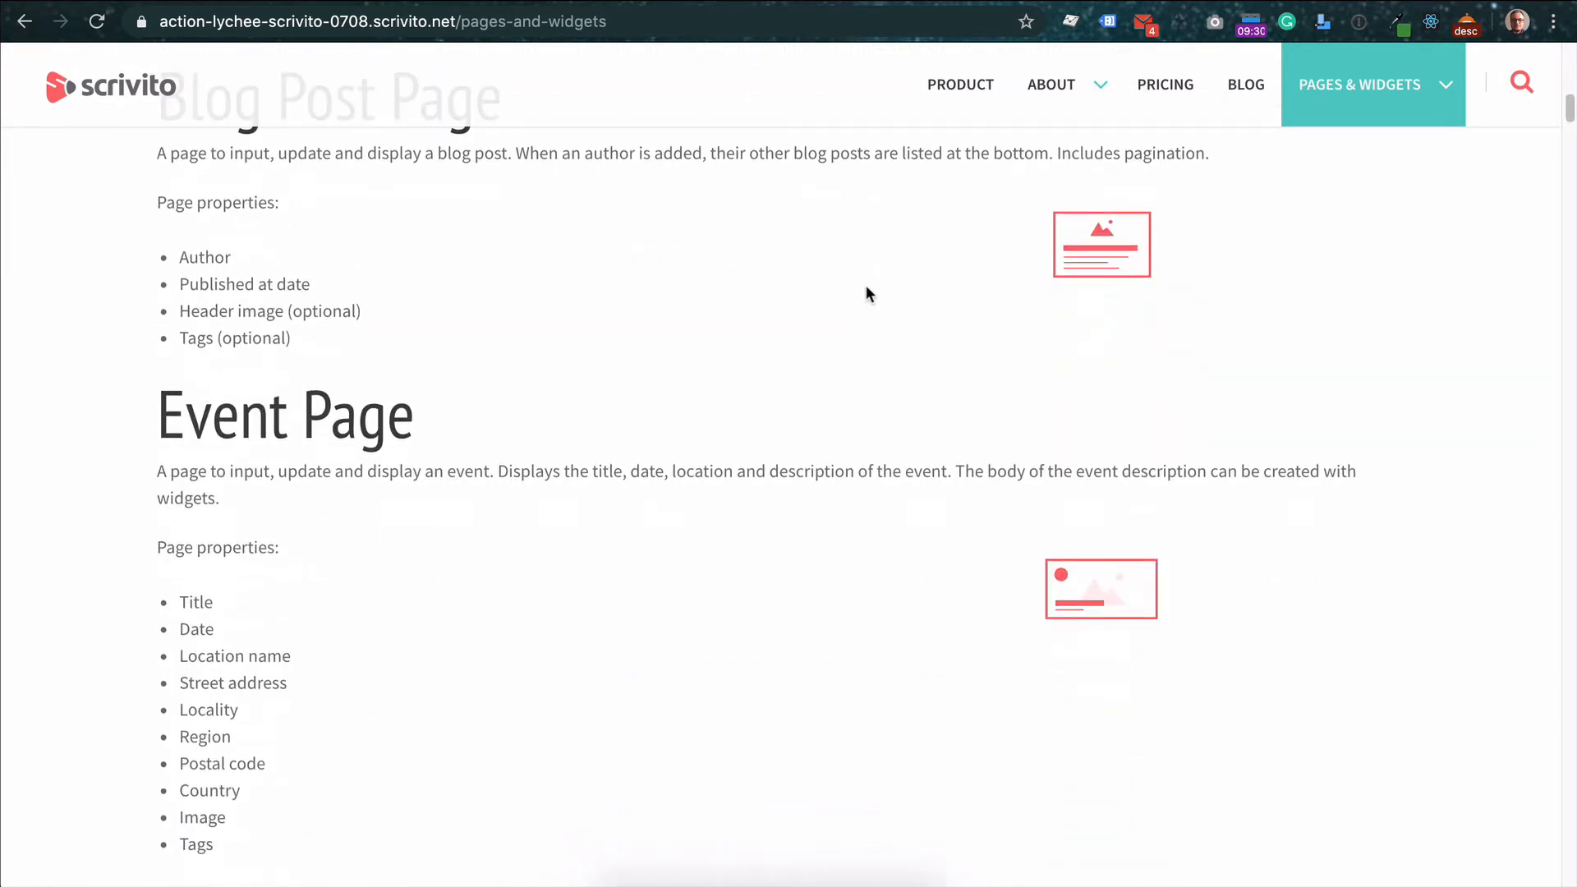
scroll(871, 288, "down", 10)
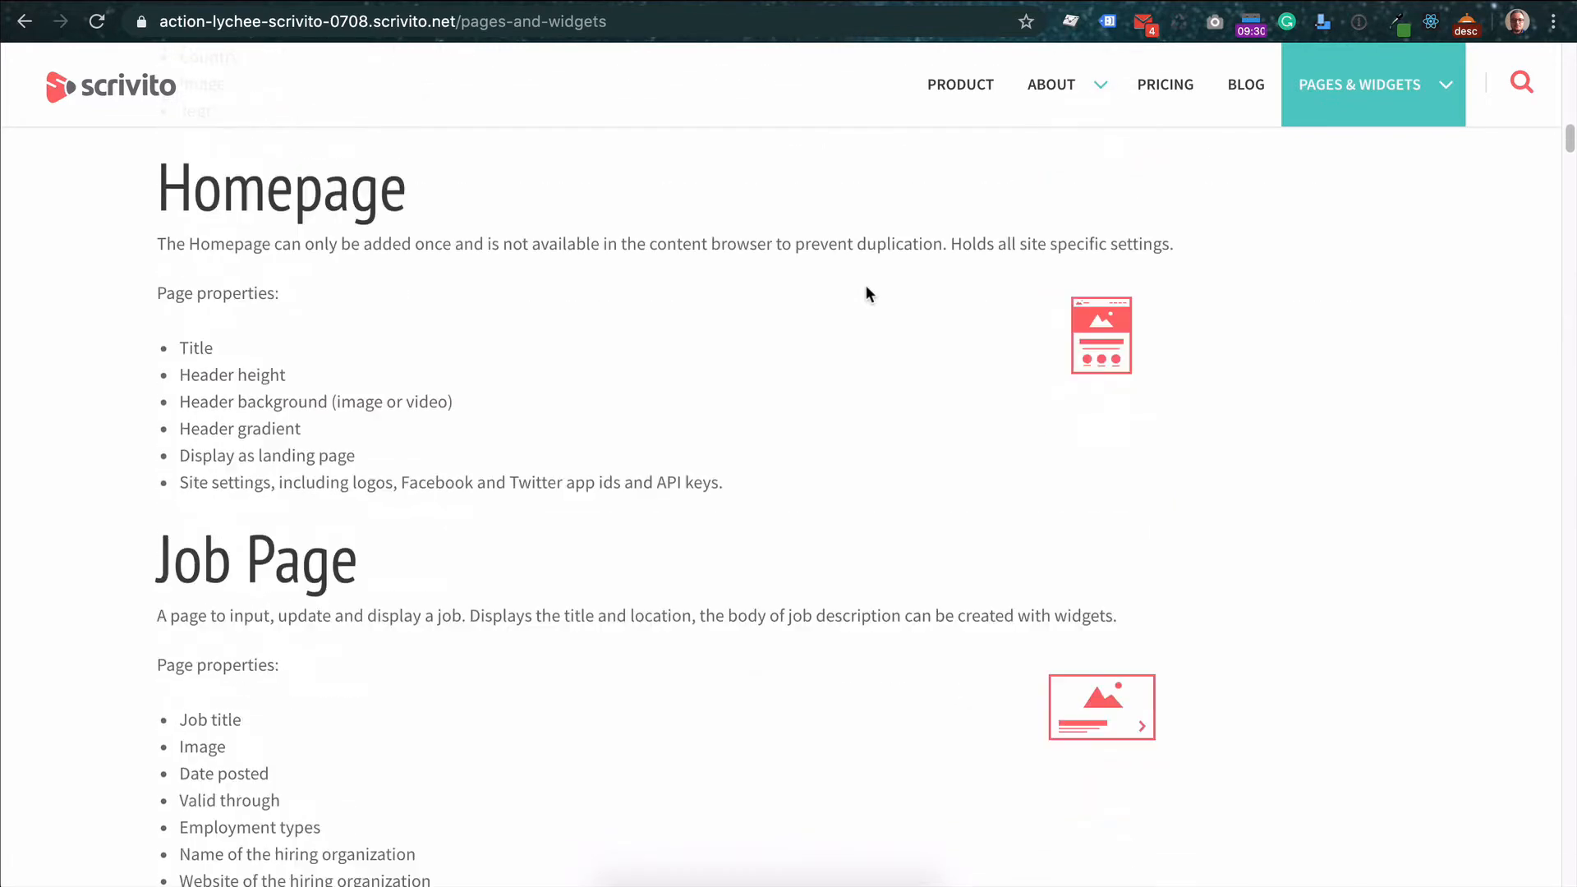
Open the Homepage Variant 1 page and examine its hero section with contact form and its top features
mouse_move(1374, 130)
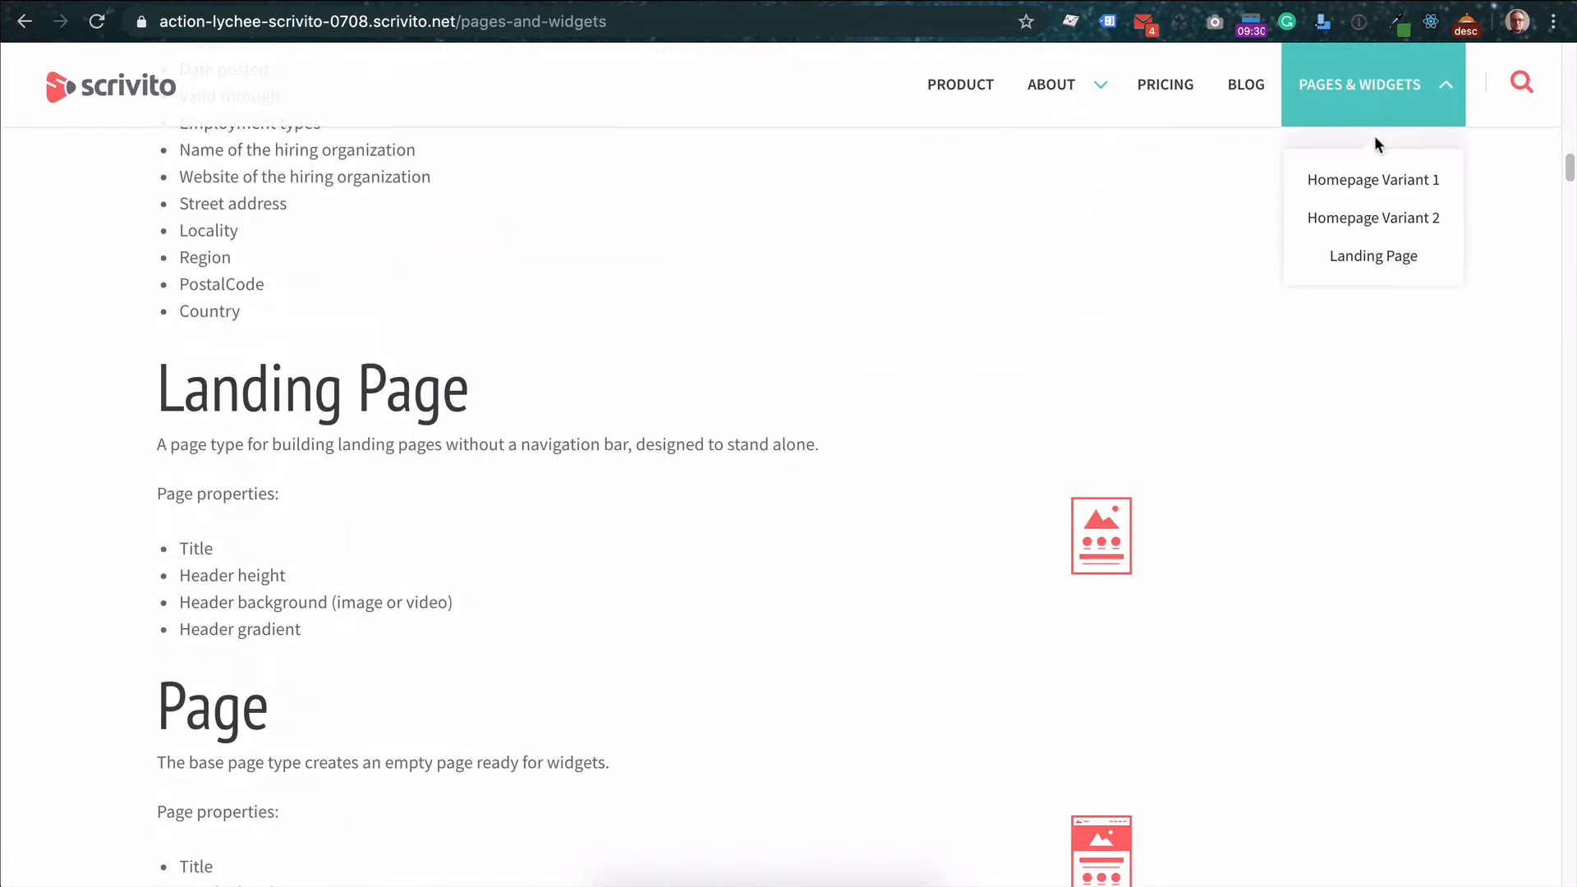
left_click(1378, 181)
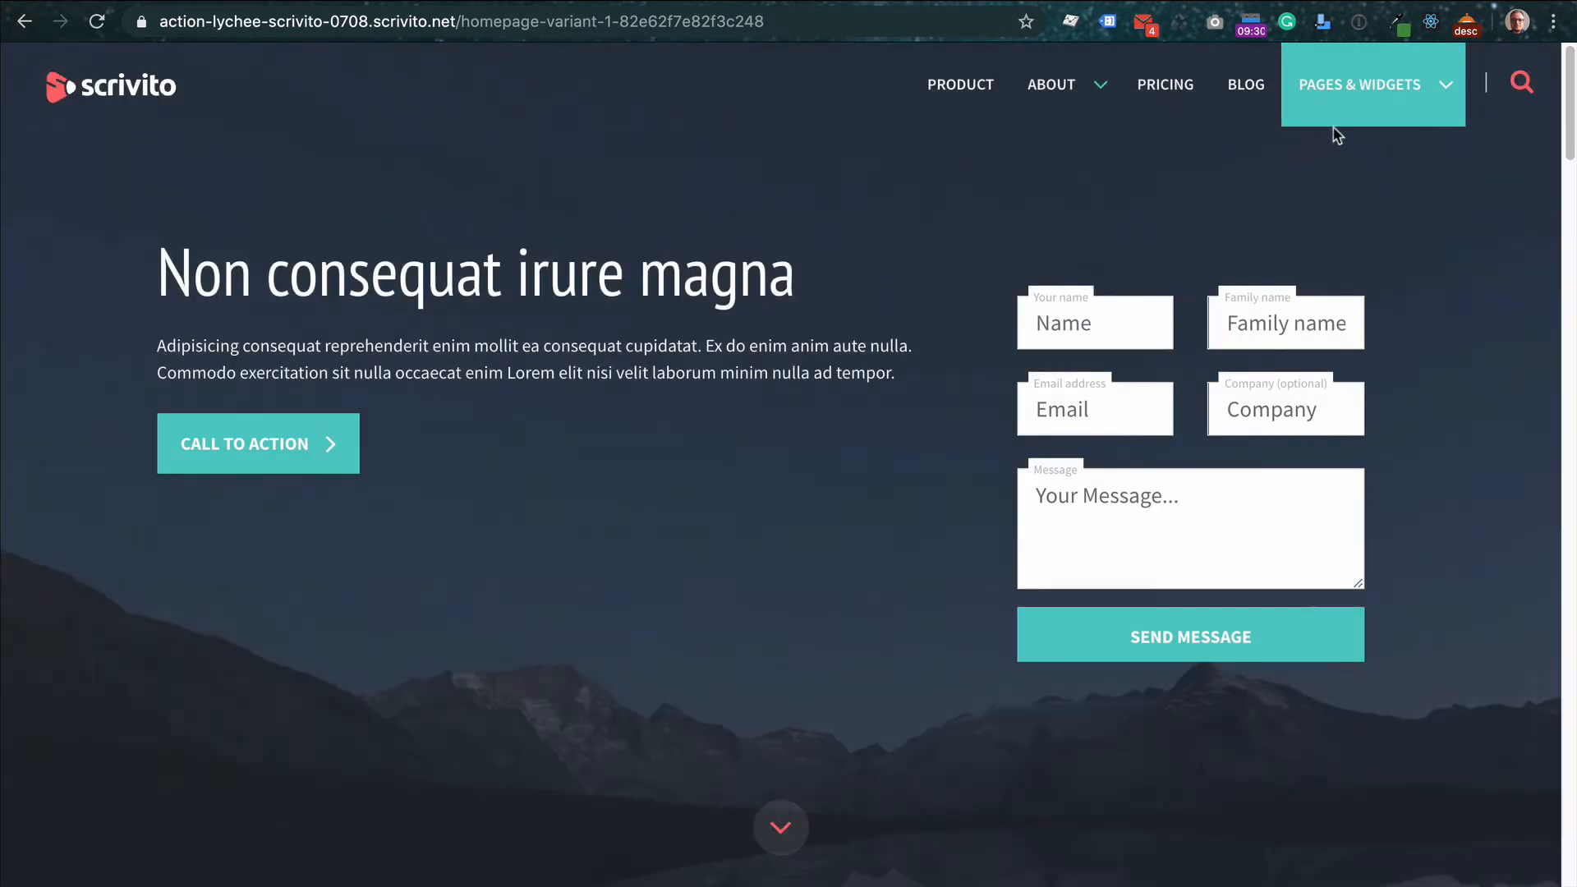
mouse_move(1355, 115)
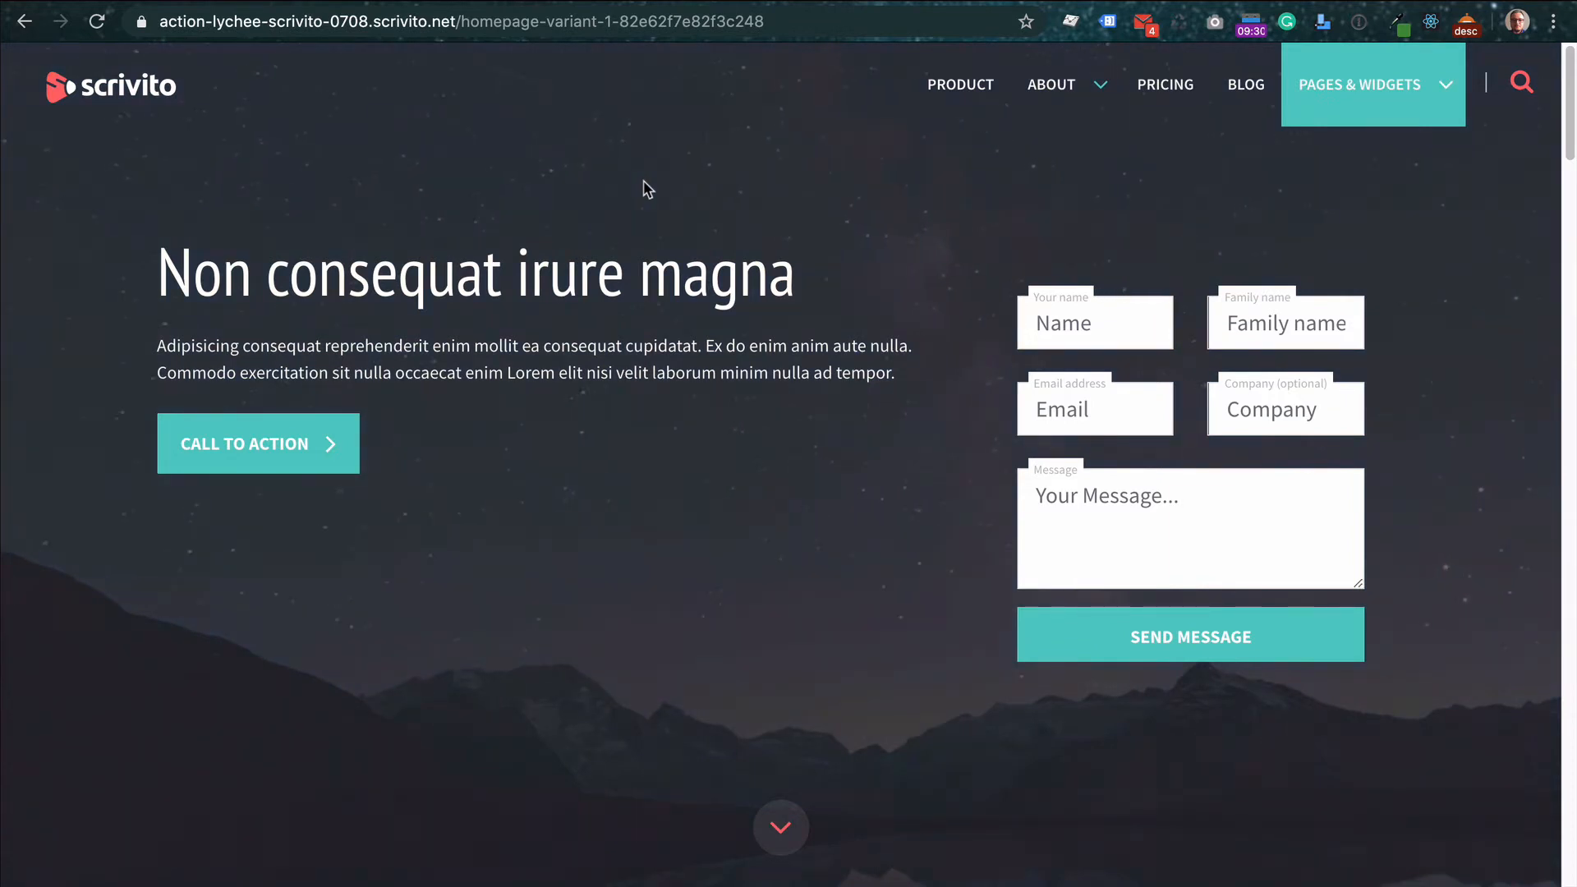
scroll(648, 189, "down", 1)
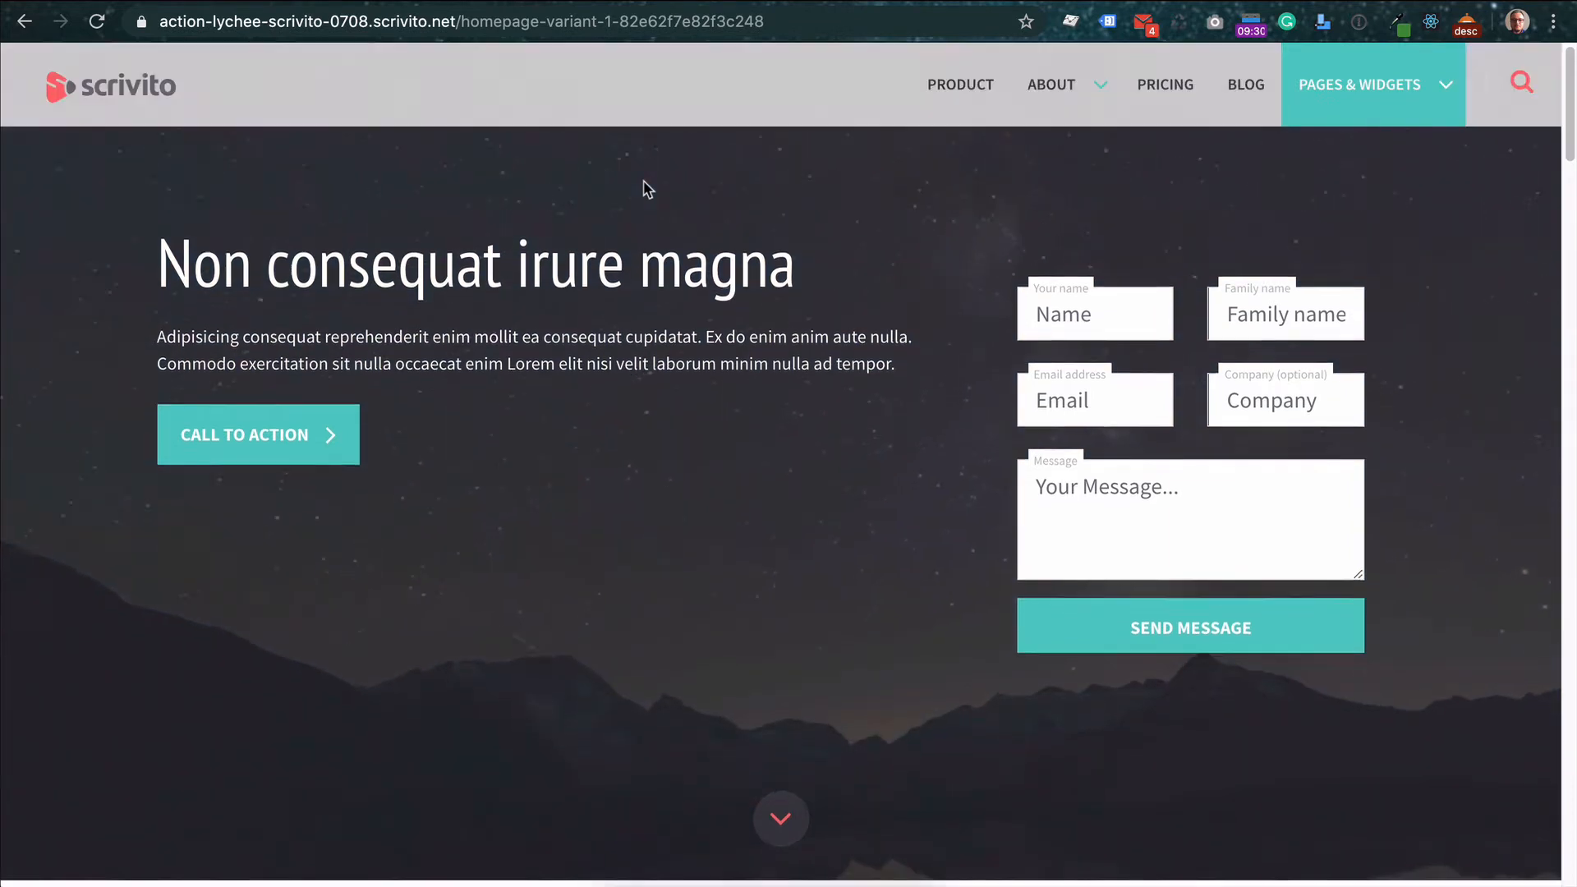
scroll(648, 189, "down", 5)
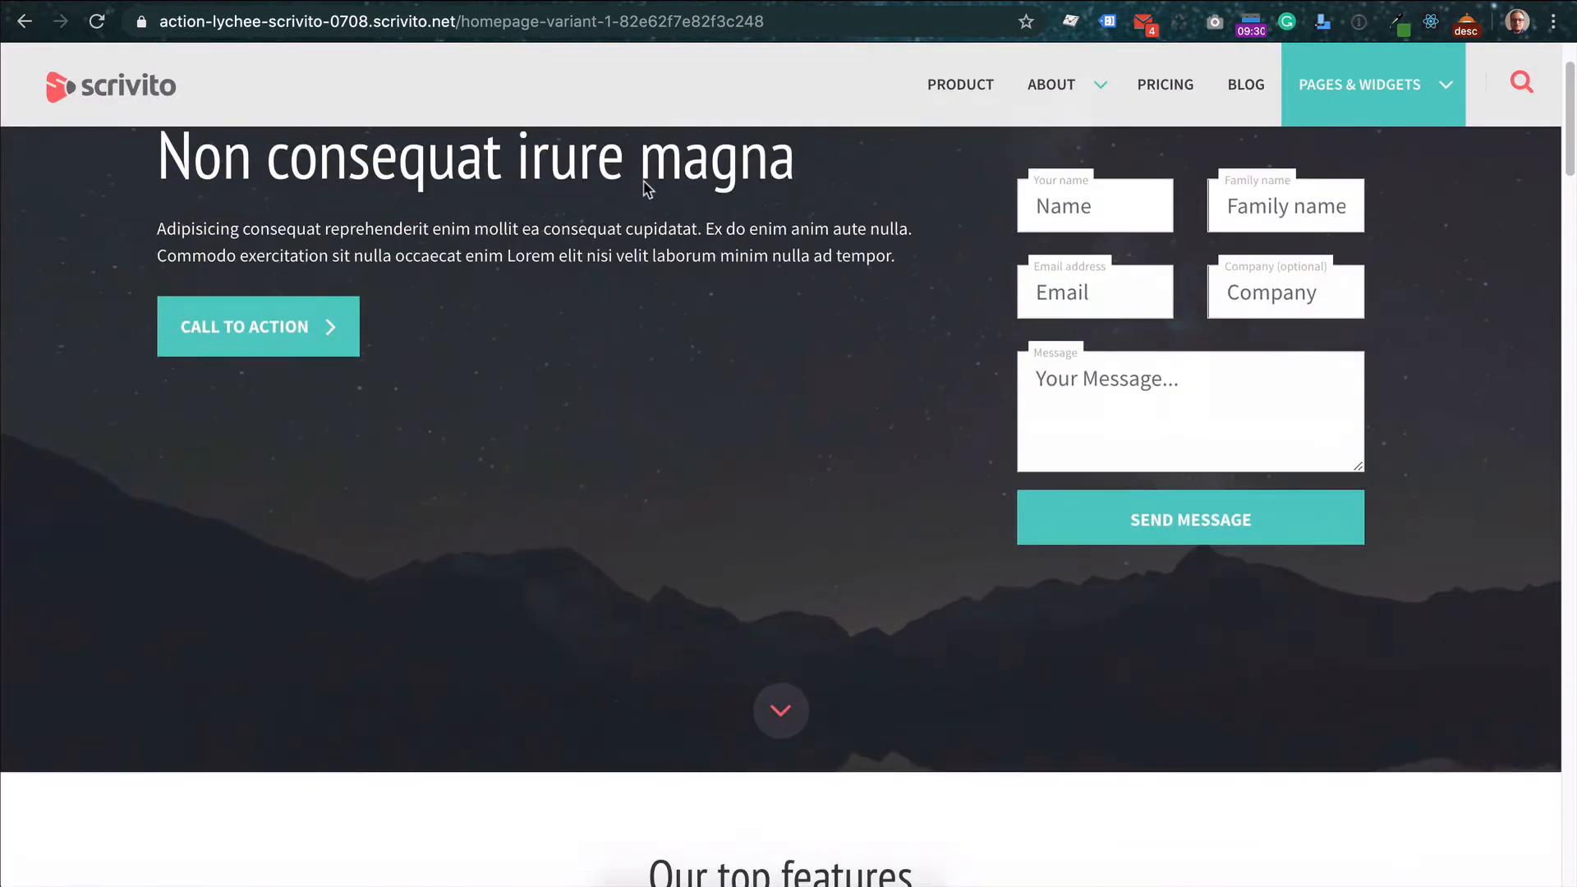
scroll(649, 189, "down", 7)
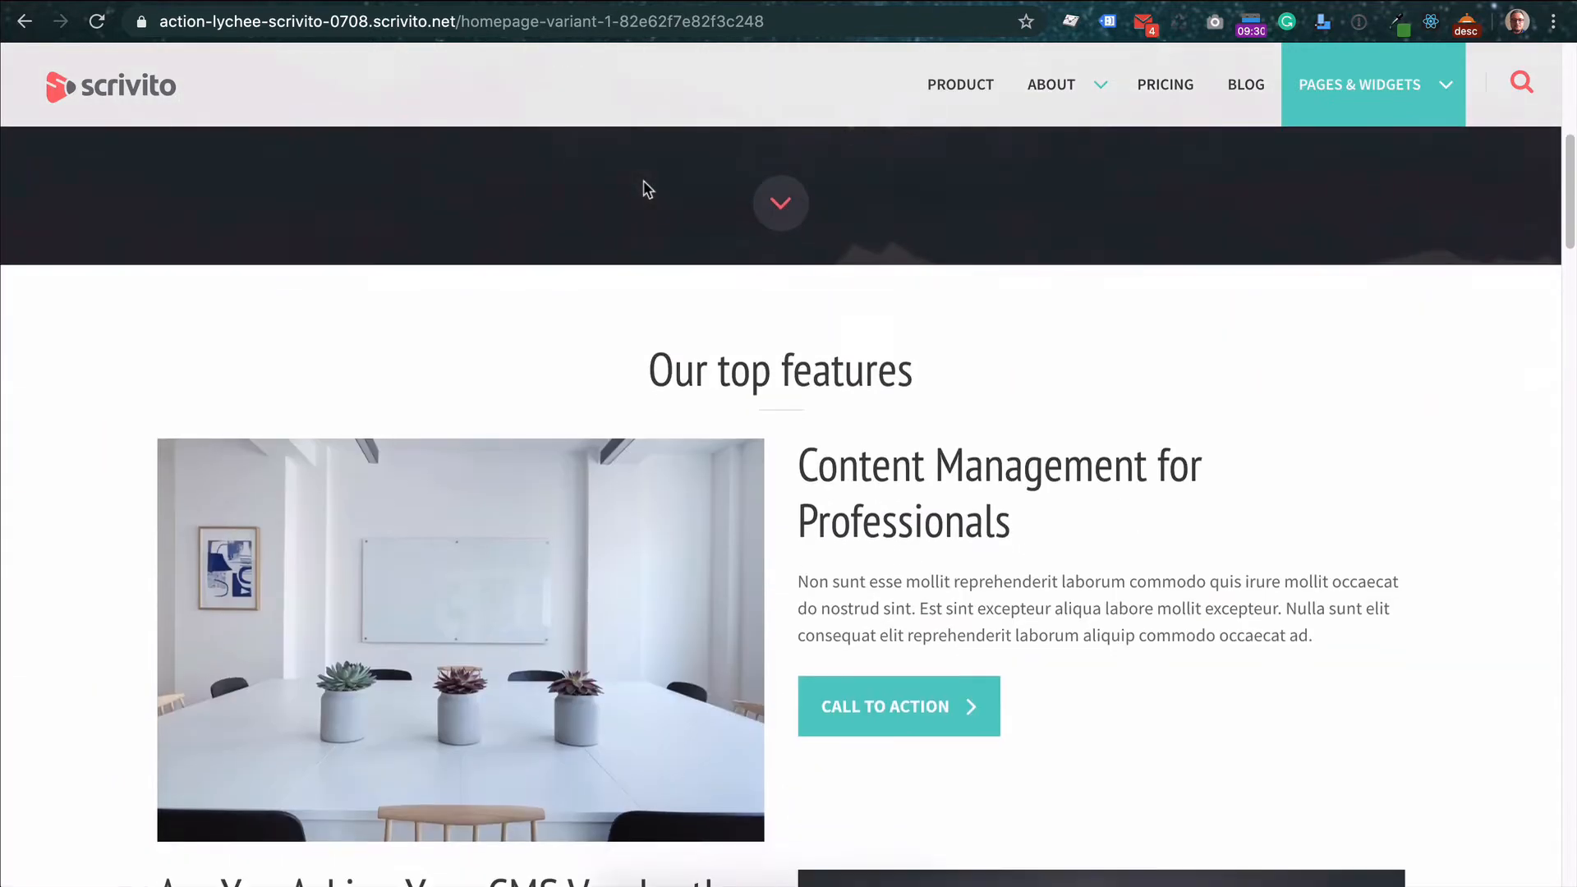
scroll(644, 189, "down", 15)
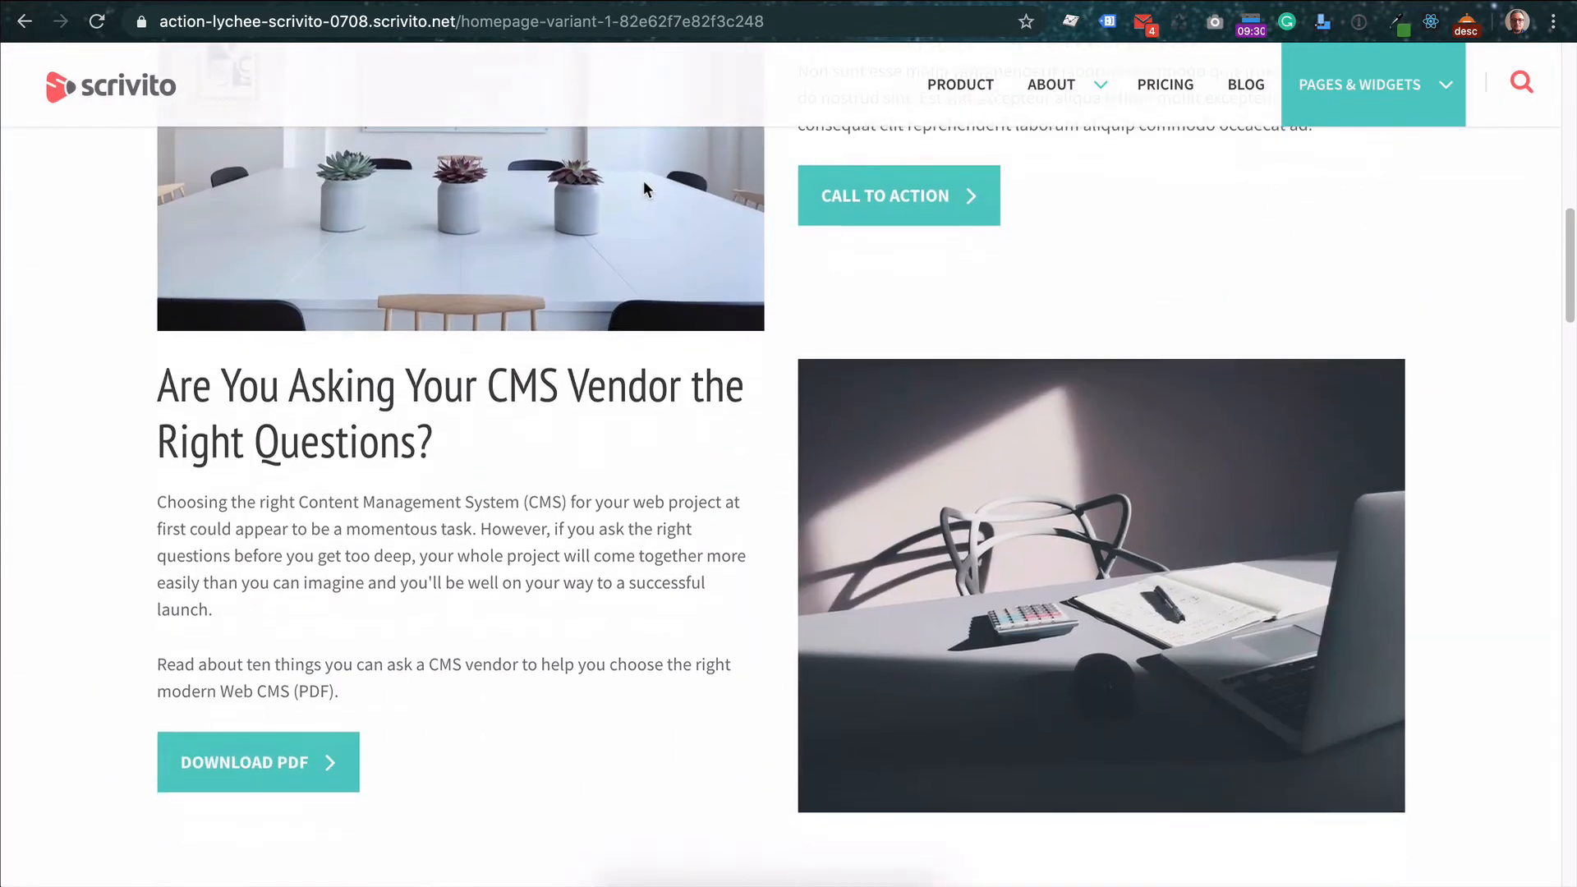
Play part of the waterfall video on Homepage Variant 1 and examine the blog entries below it
scroll(643, 187, "down", 9)
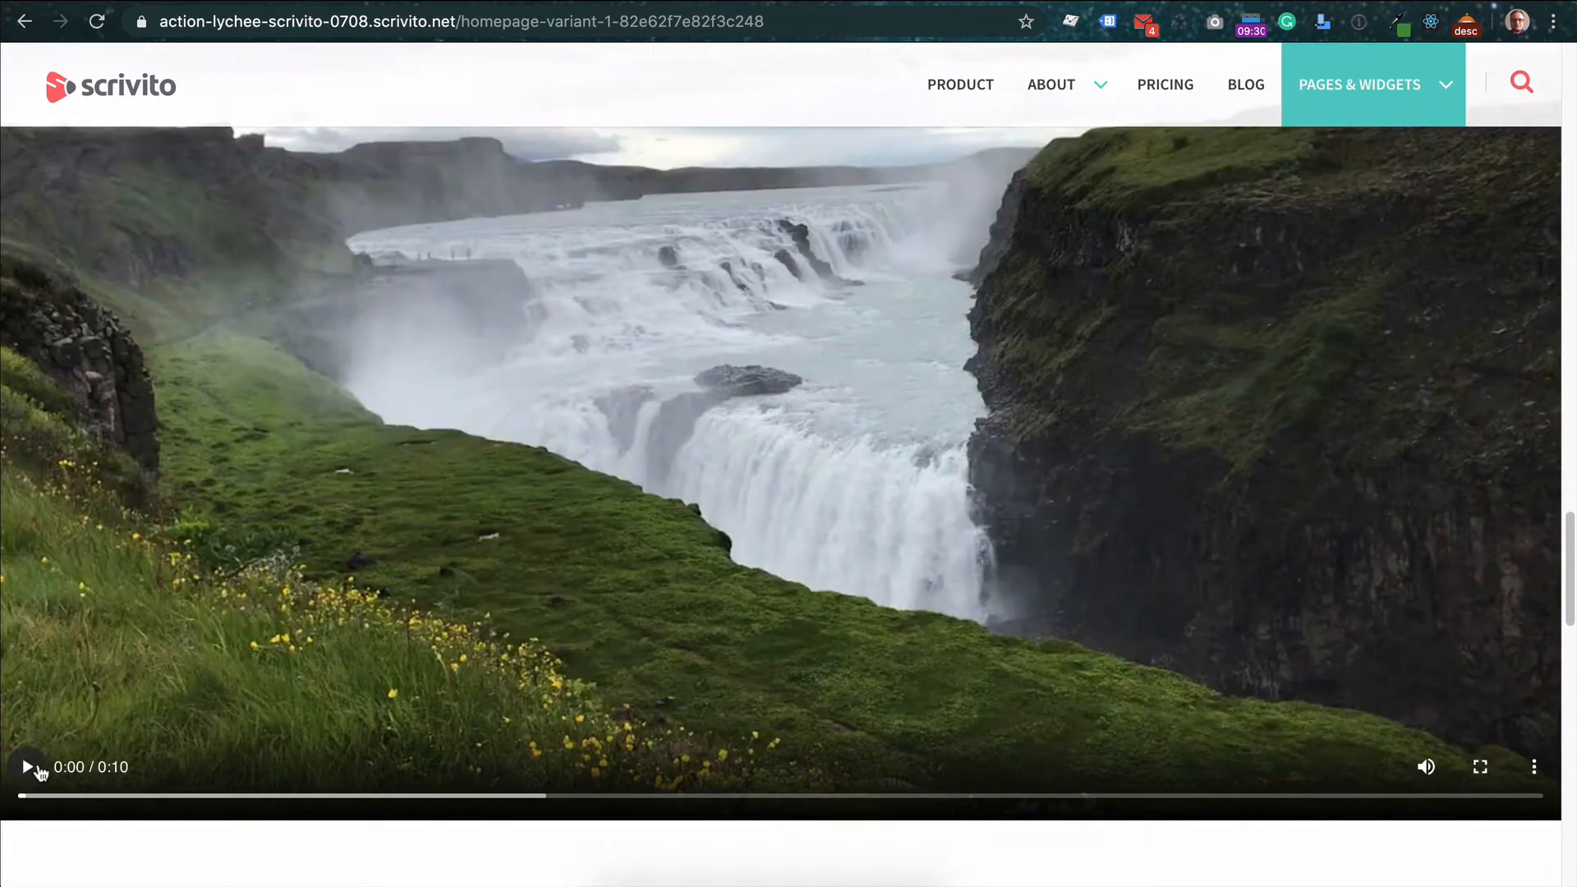
left_click(39, 768)
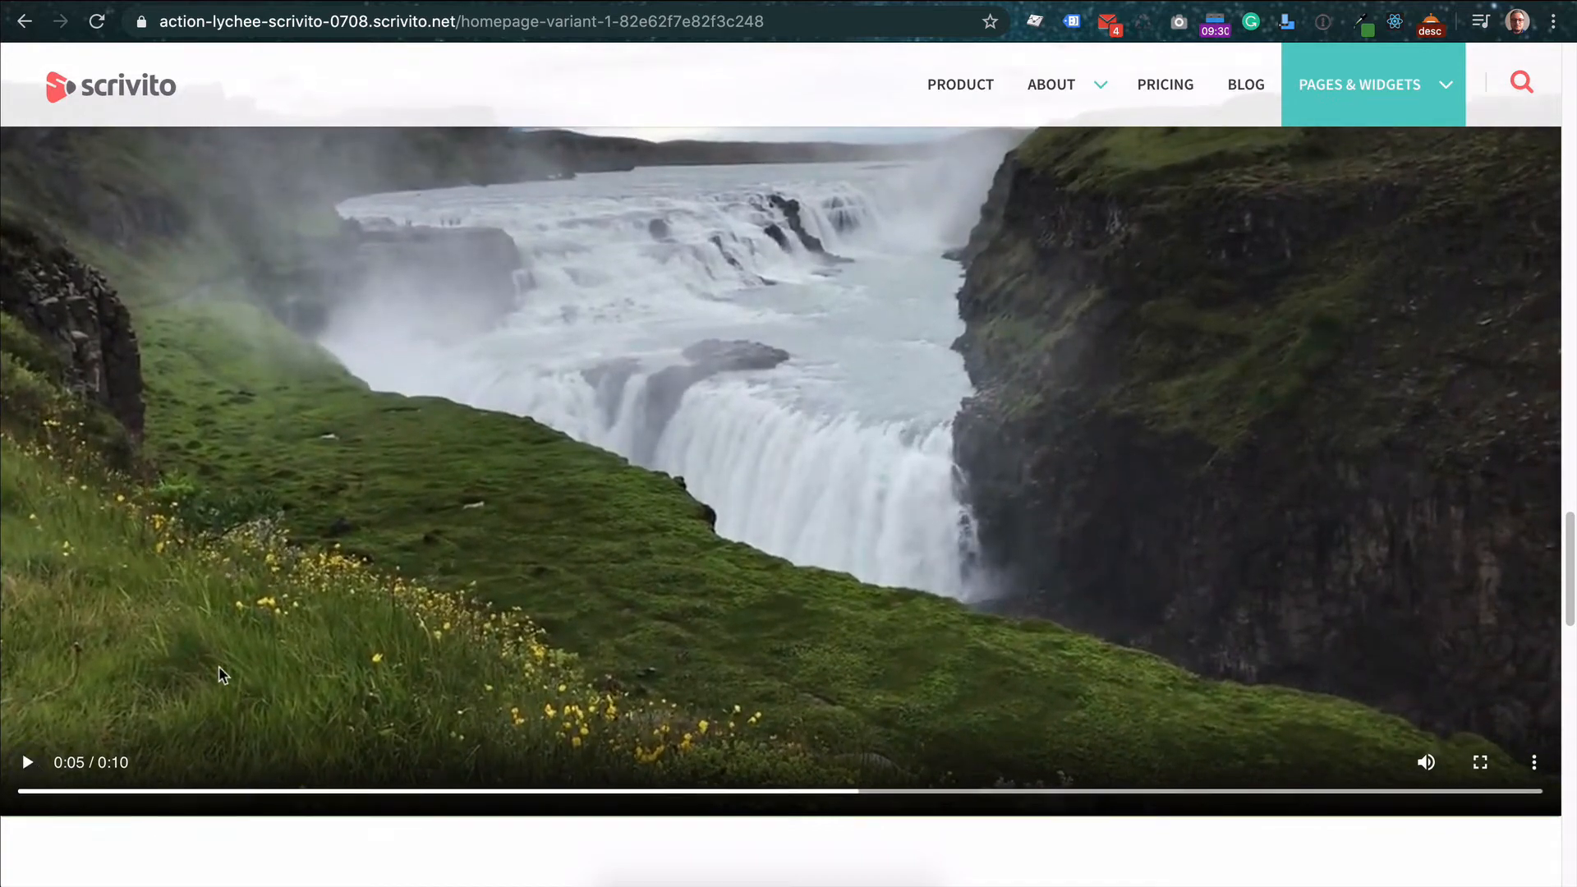
scroll(218, 667, "down", 10)
scroll(220, 673, "down", 7)
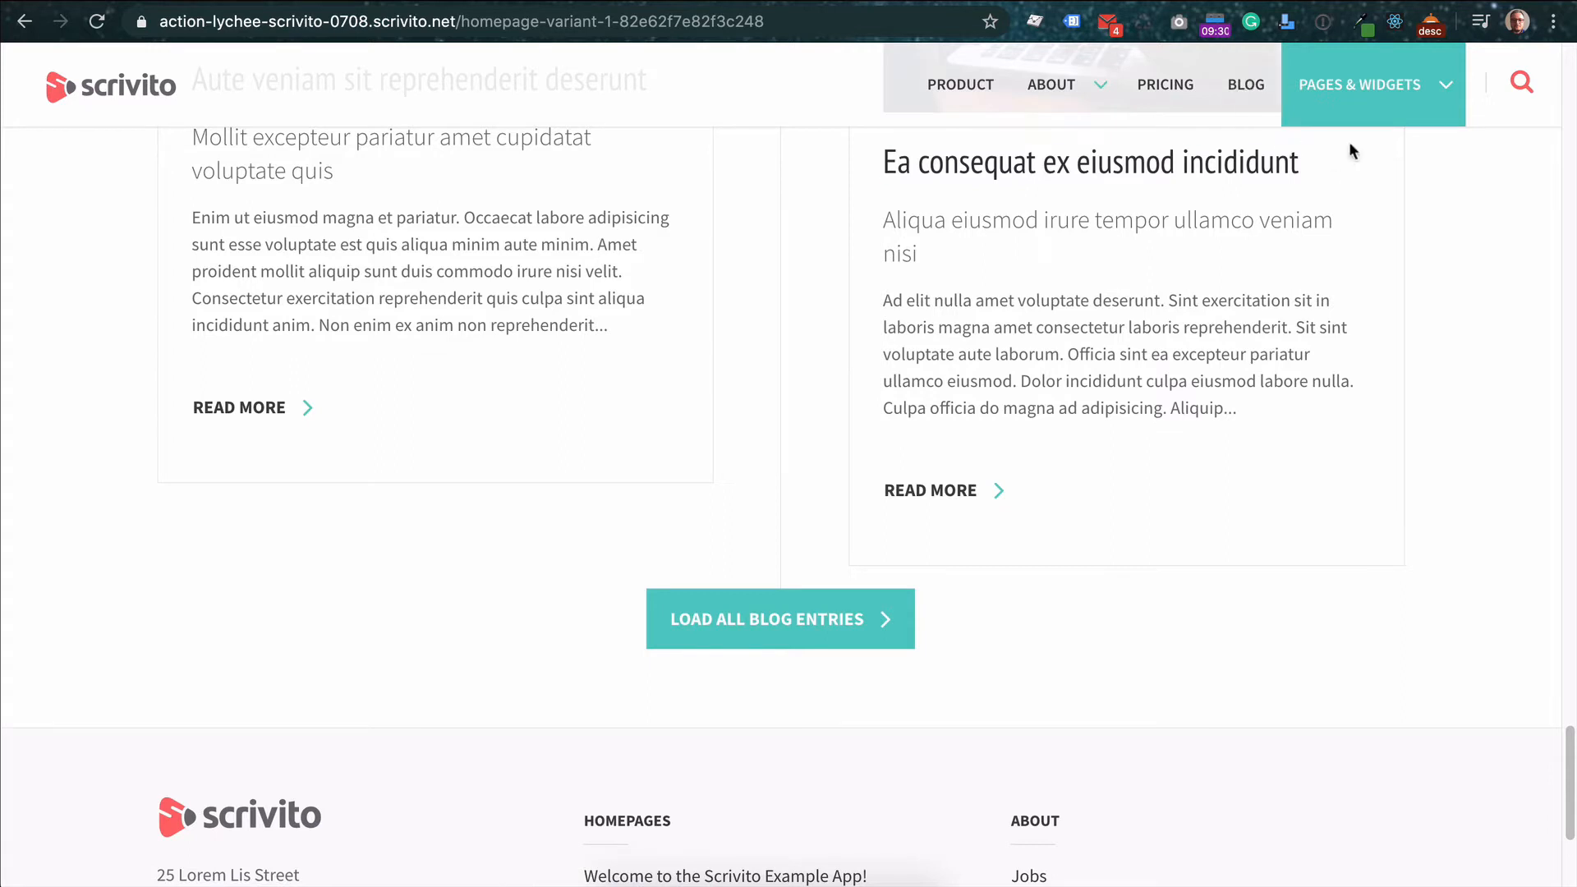
Open the Homepage Variant 2 page and examine its hero section and the top features around the phone image
mouse_move(1405, 152)
left_click(1366, 217)
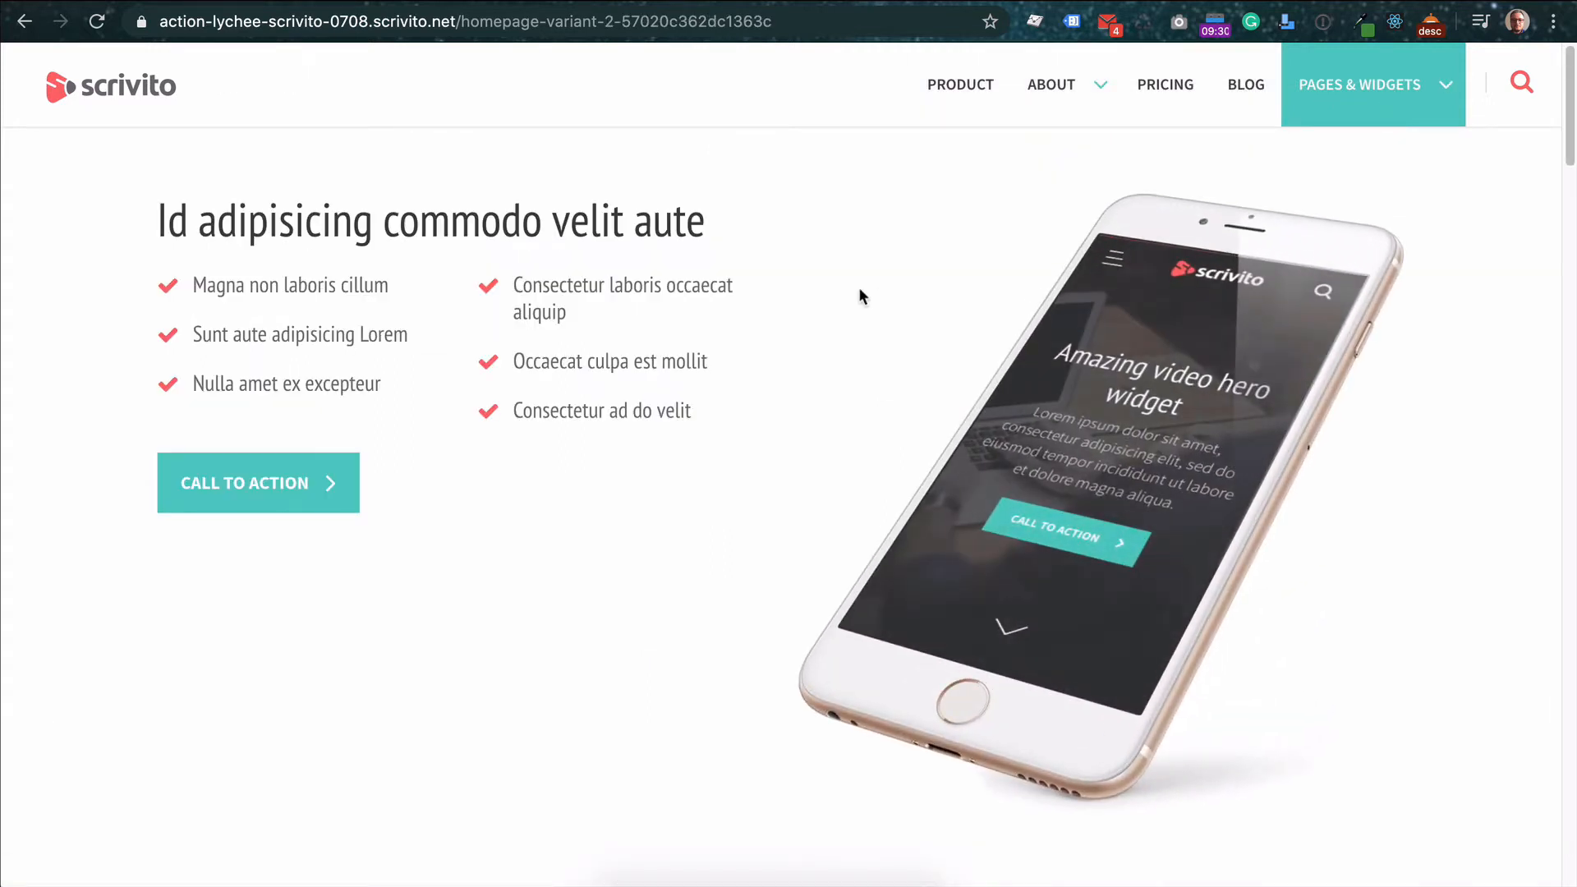
scroll(859, 295, "down", 1)
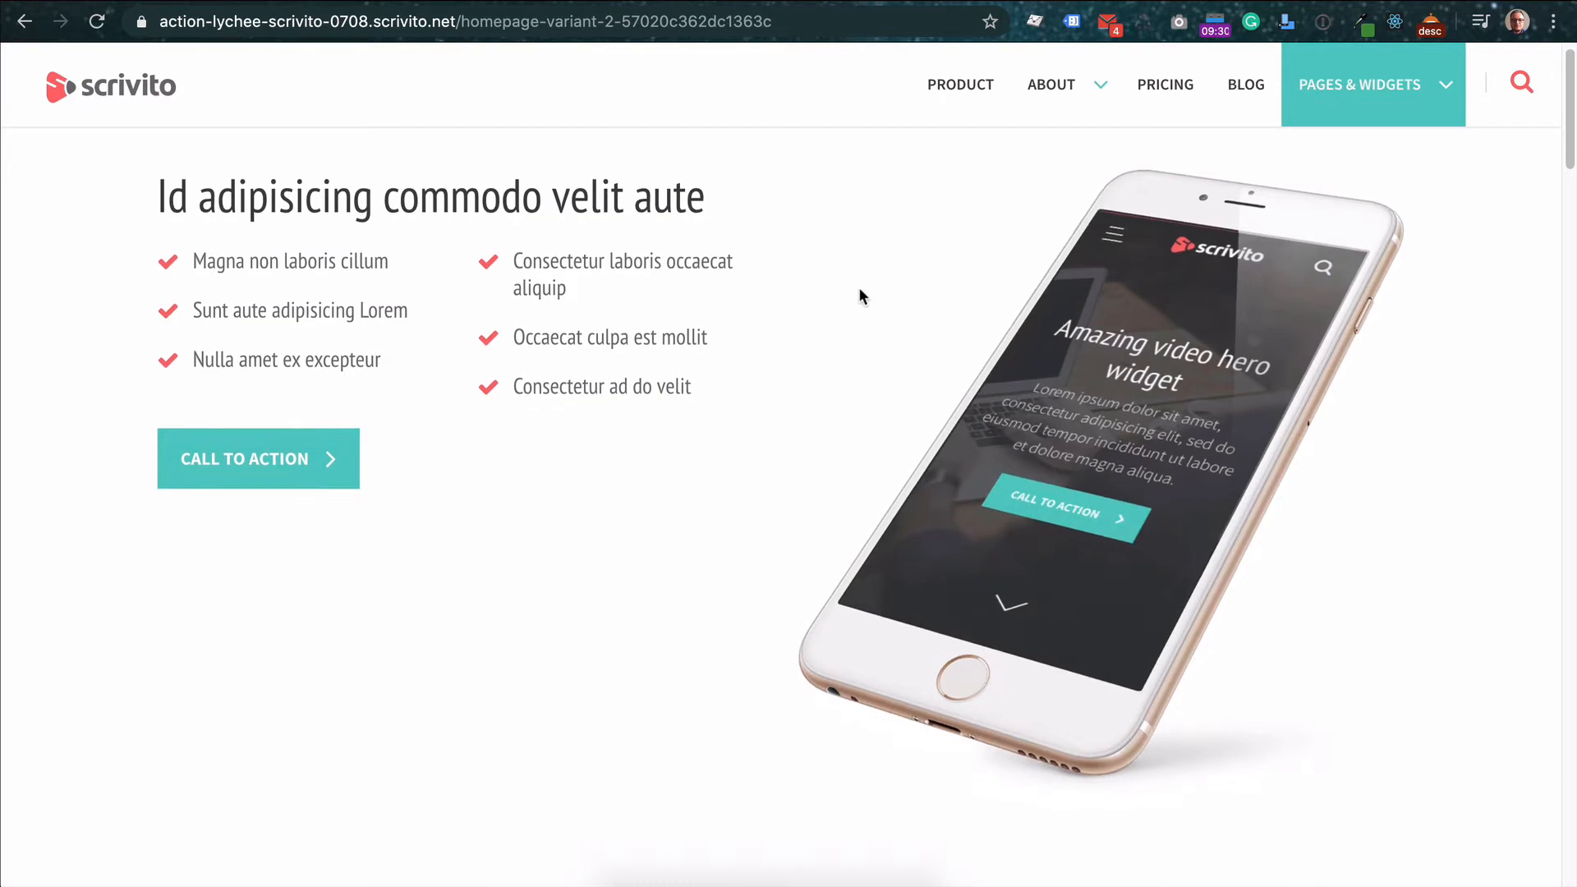
scroll(859, 295, "down", 6)
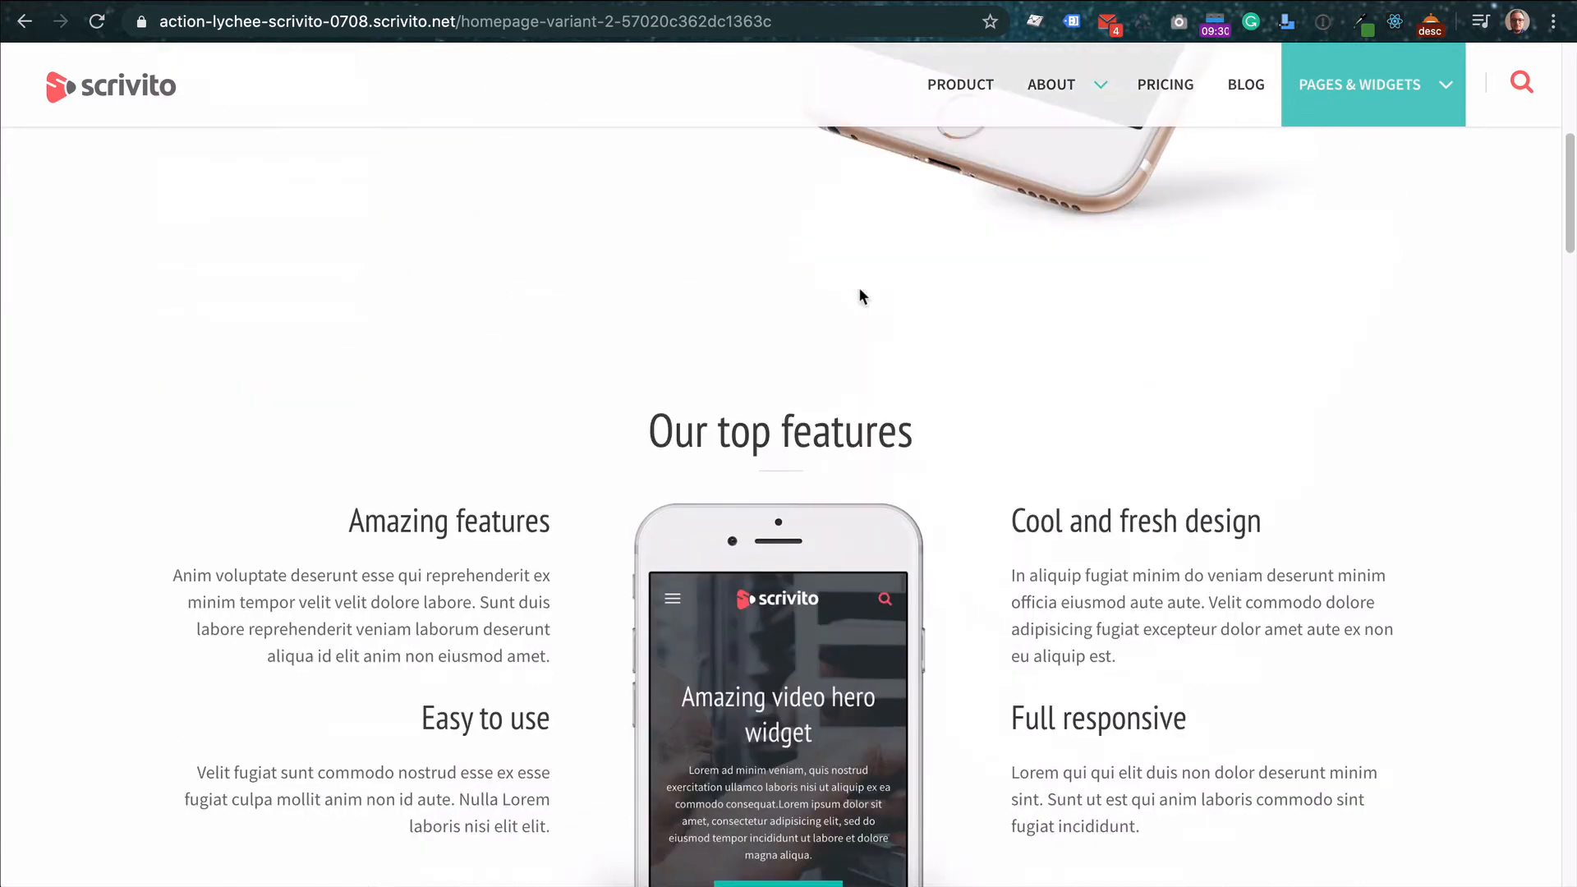
scroll(859, 289, "down", 4)
scroll(859, 289, "down", 1)
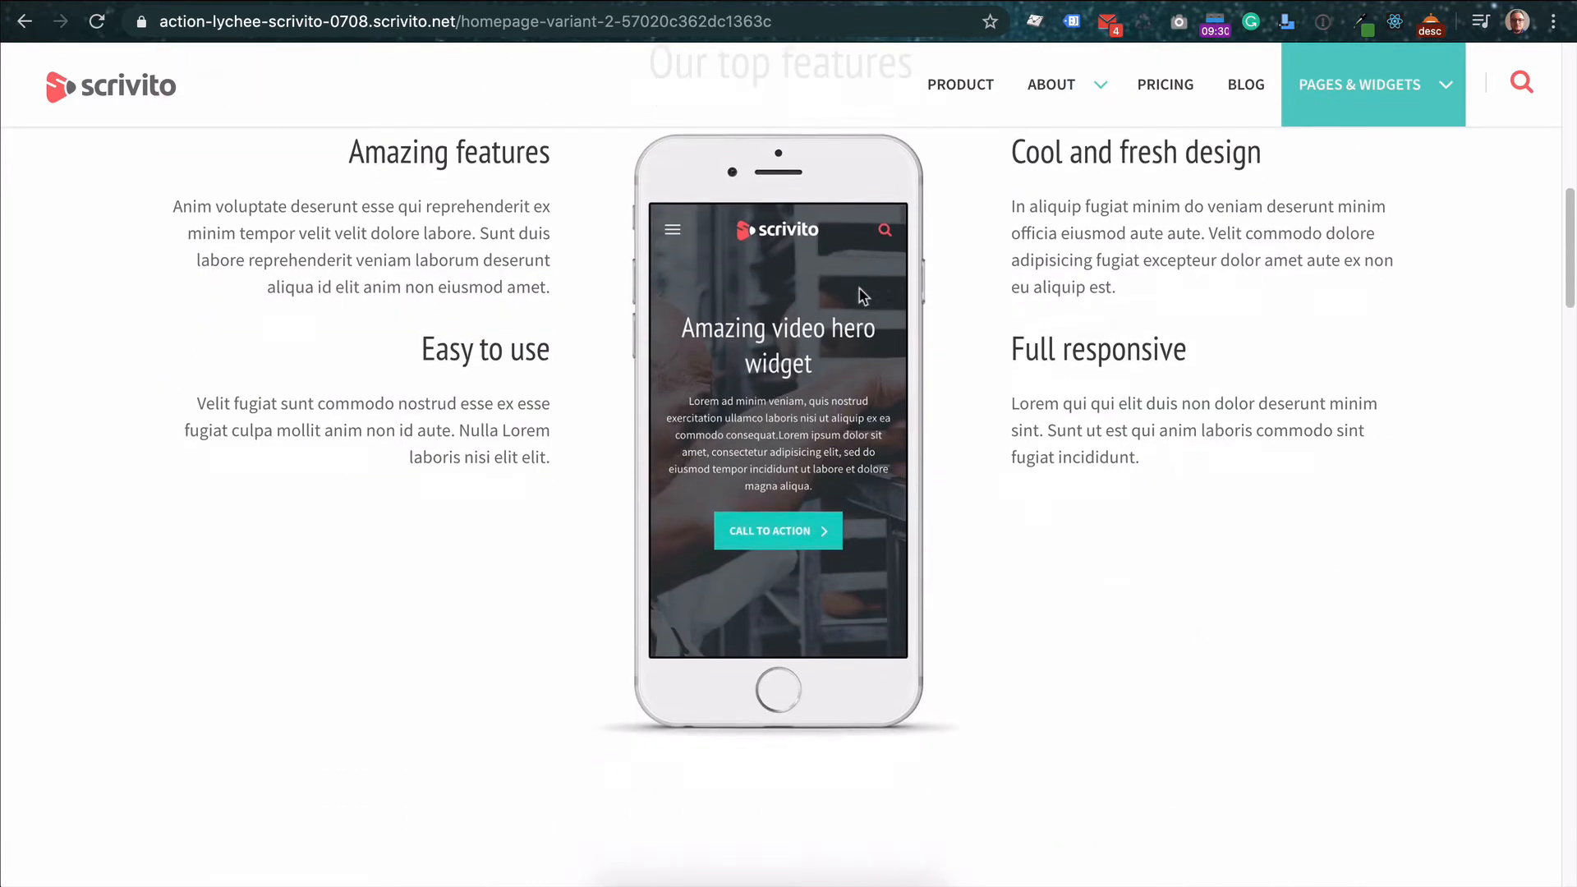
Play the embedded Scrivito Teaser video on Homepage Variant 2 briefly and pause it
scroll(859, 296, "down", 8)
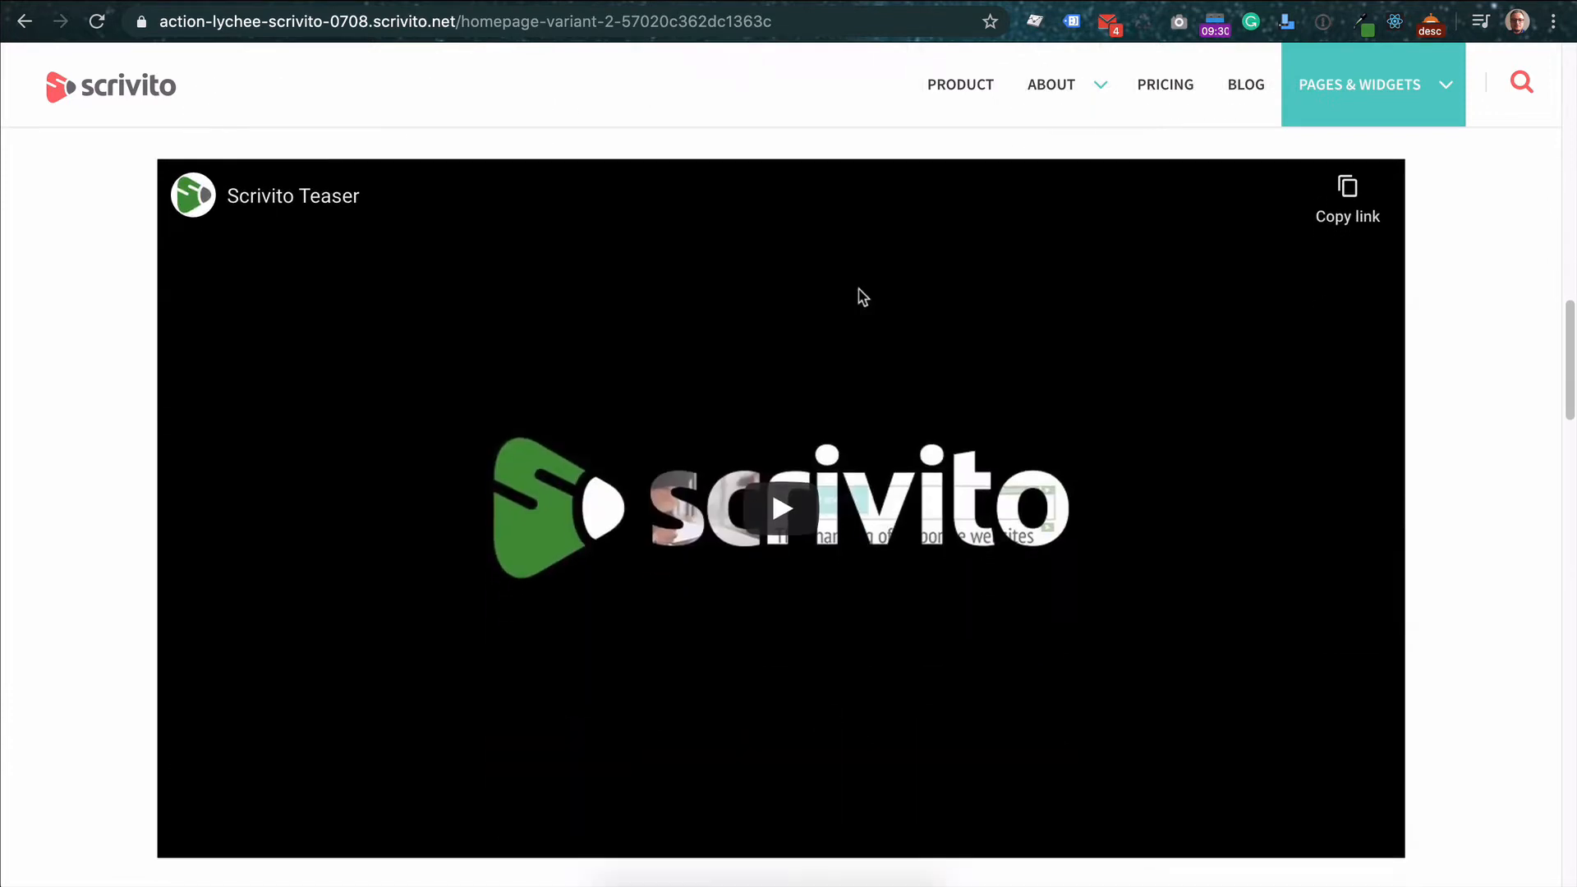
left_click(774, 526)
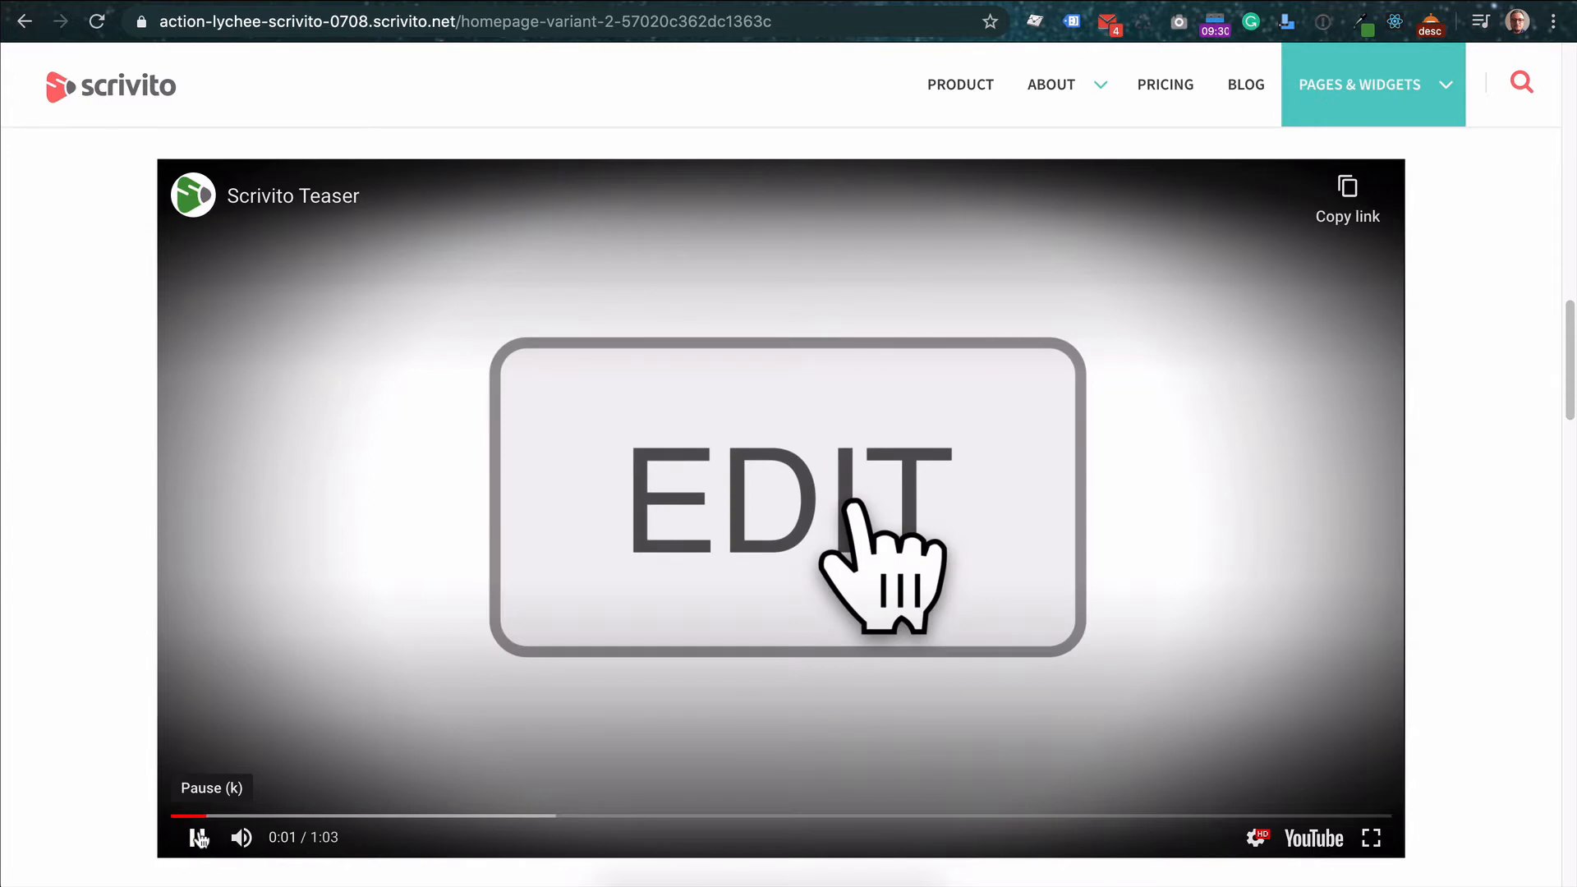
left_click(198, 837)
Examine the statistics counters and the awarded work collection below the teaser video
scroll(427, 575, "down", 4)
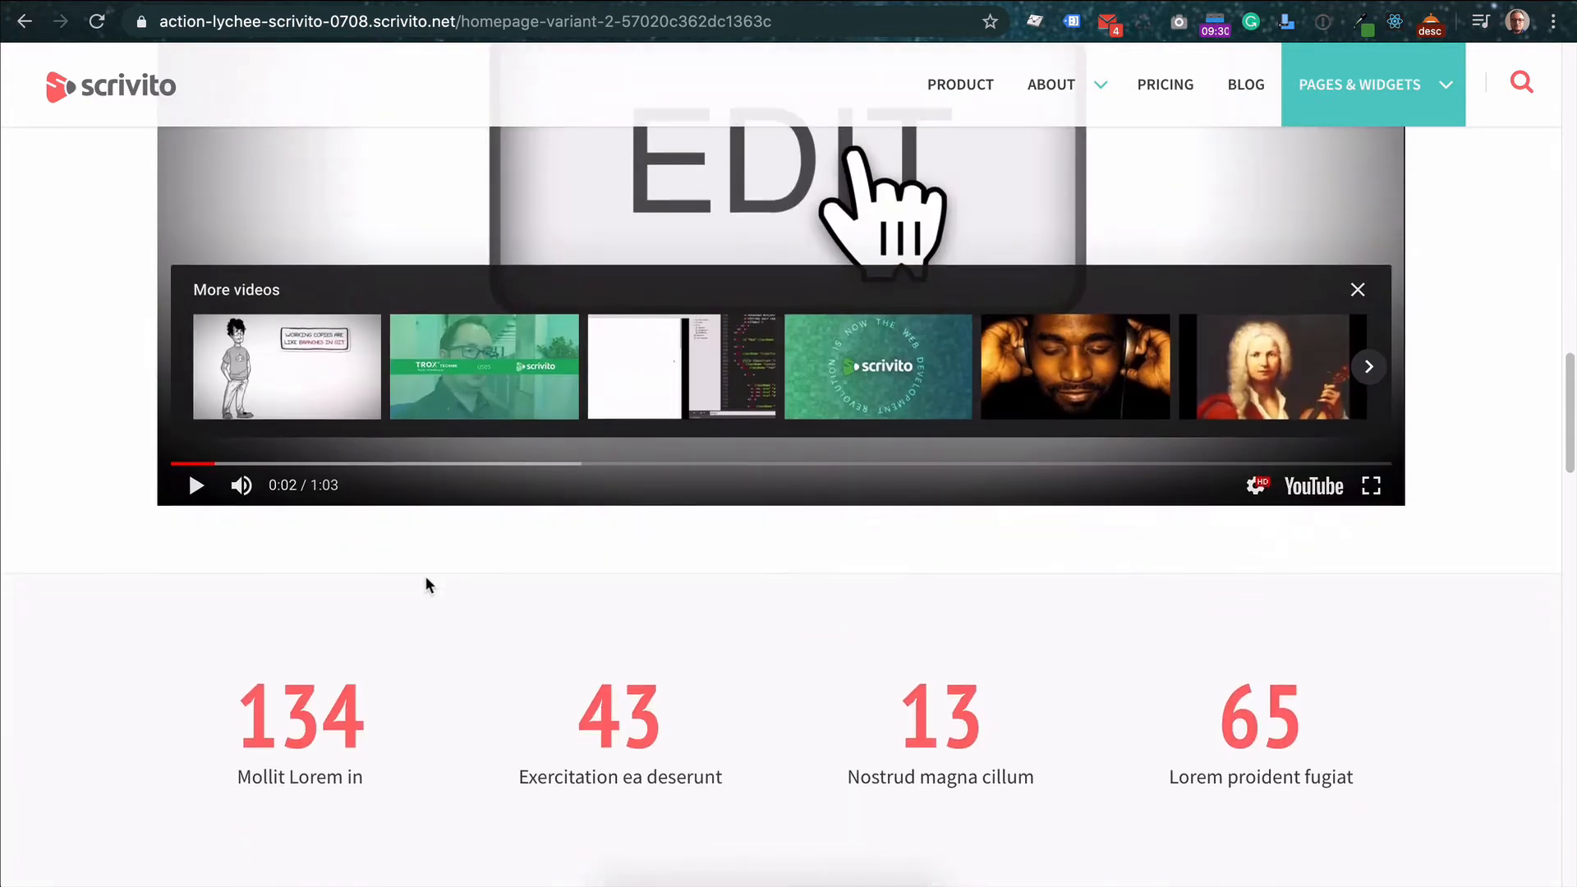
scroll(426, 578, "down", 4)
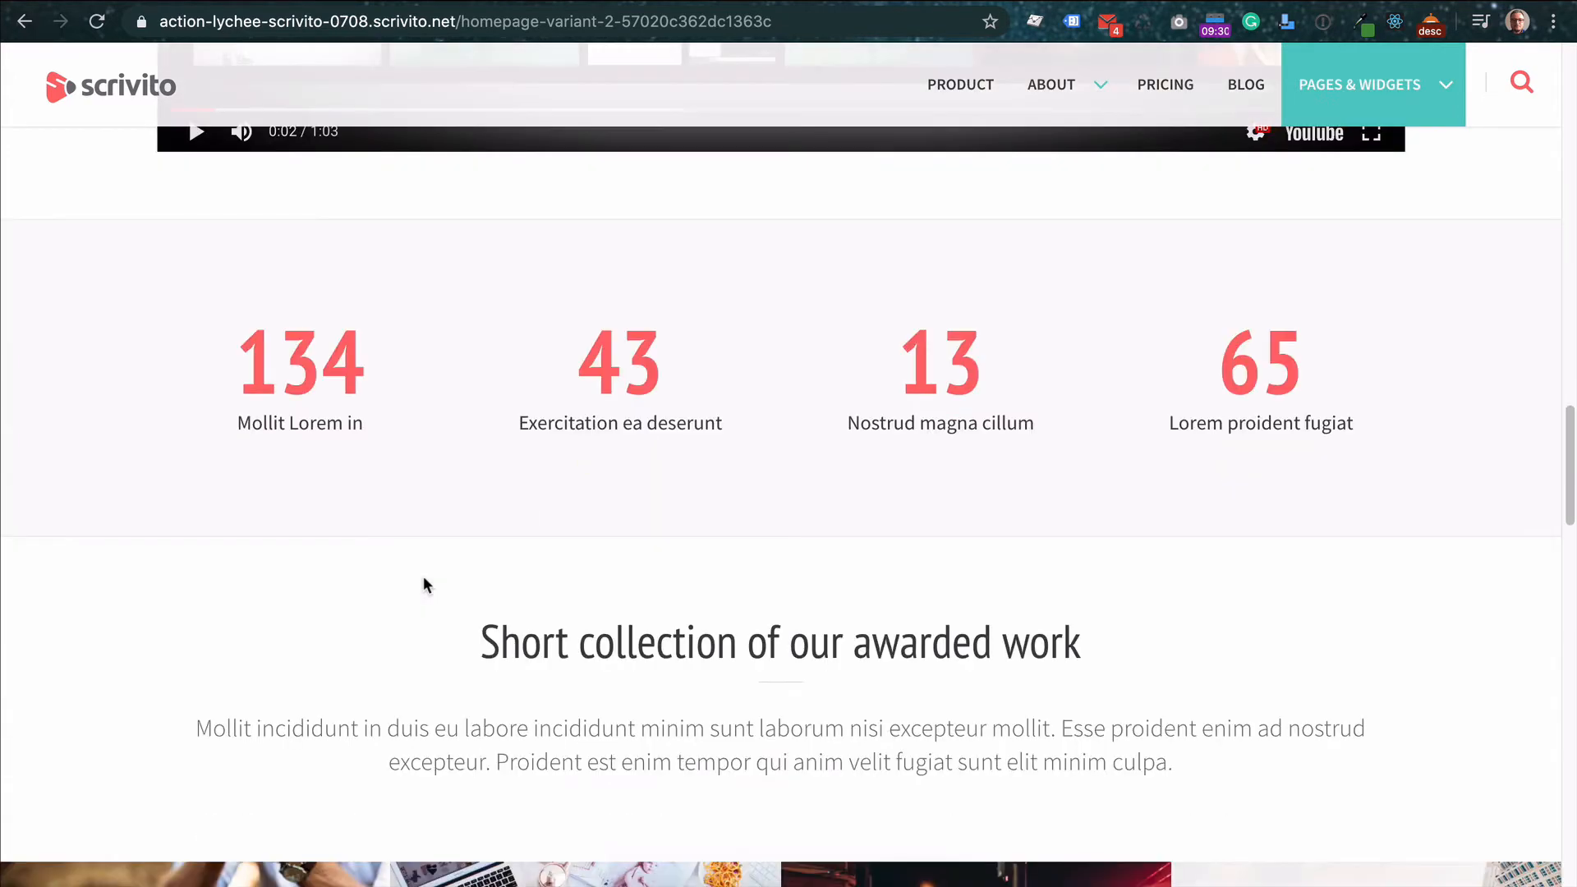
scroll(424, 580, "down", 1)
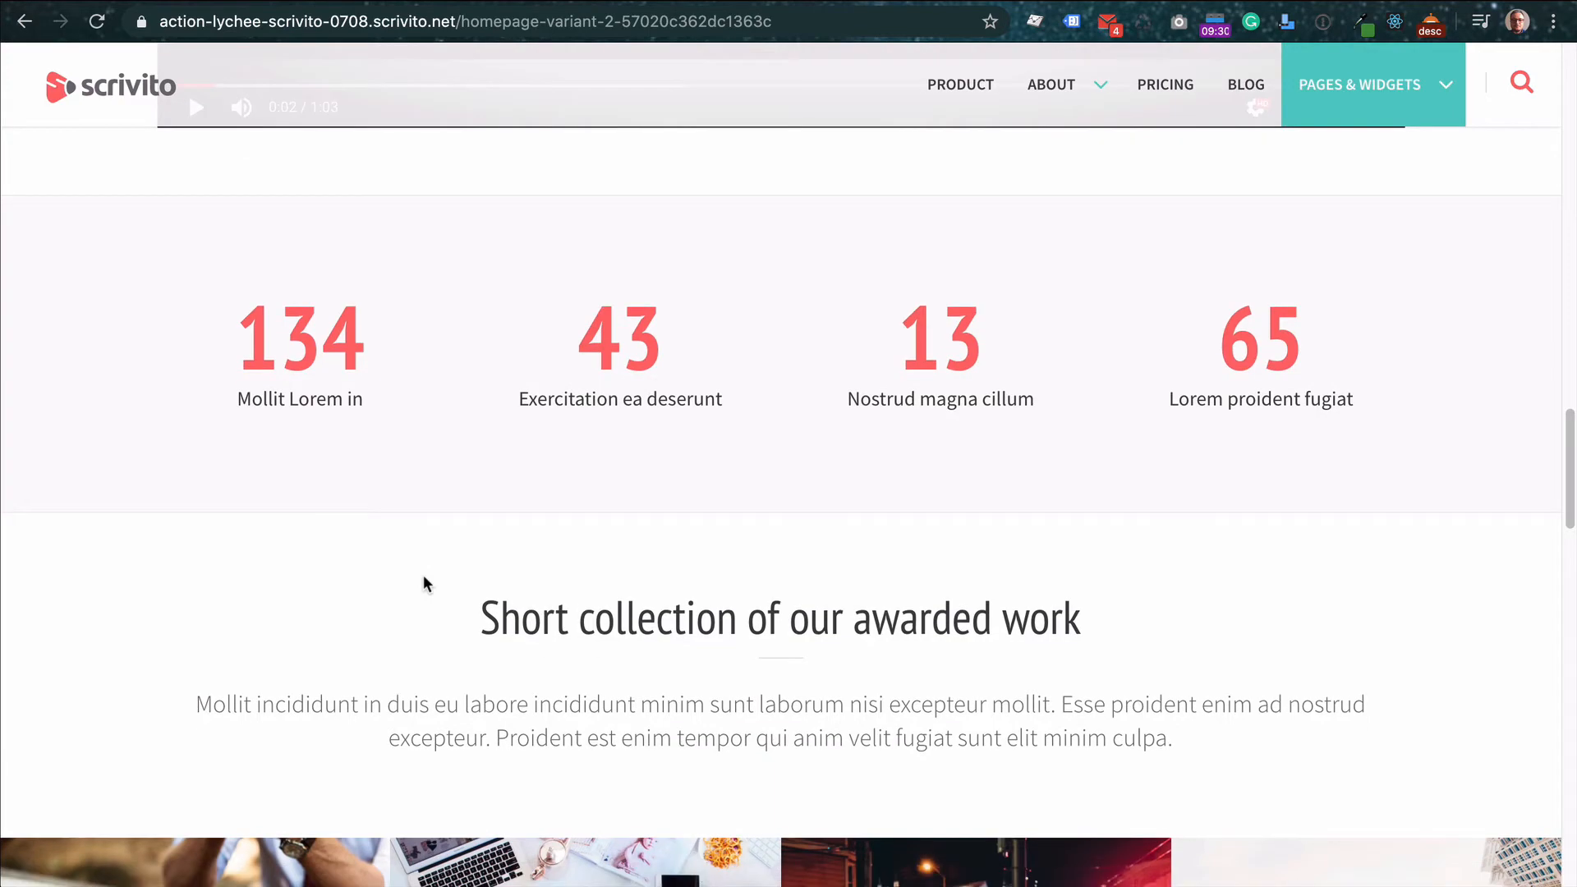
scroll(479, 573, "down", 3)
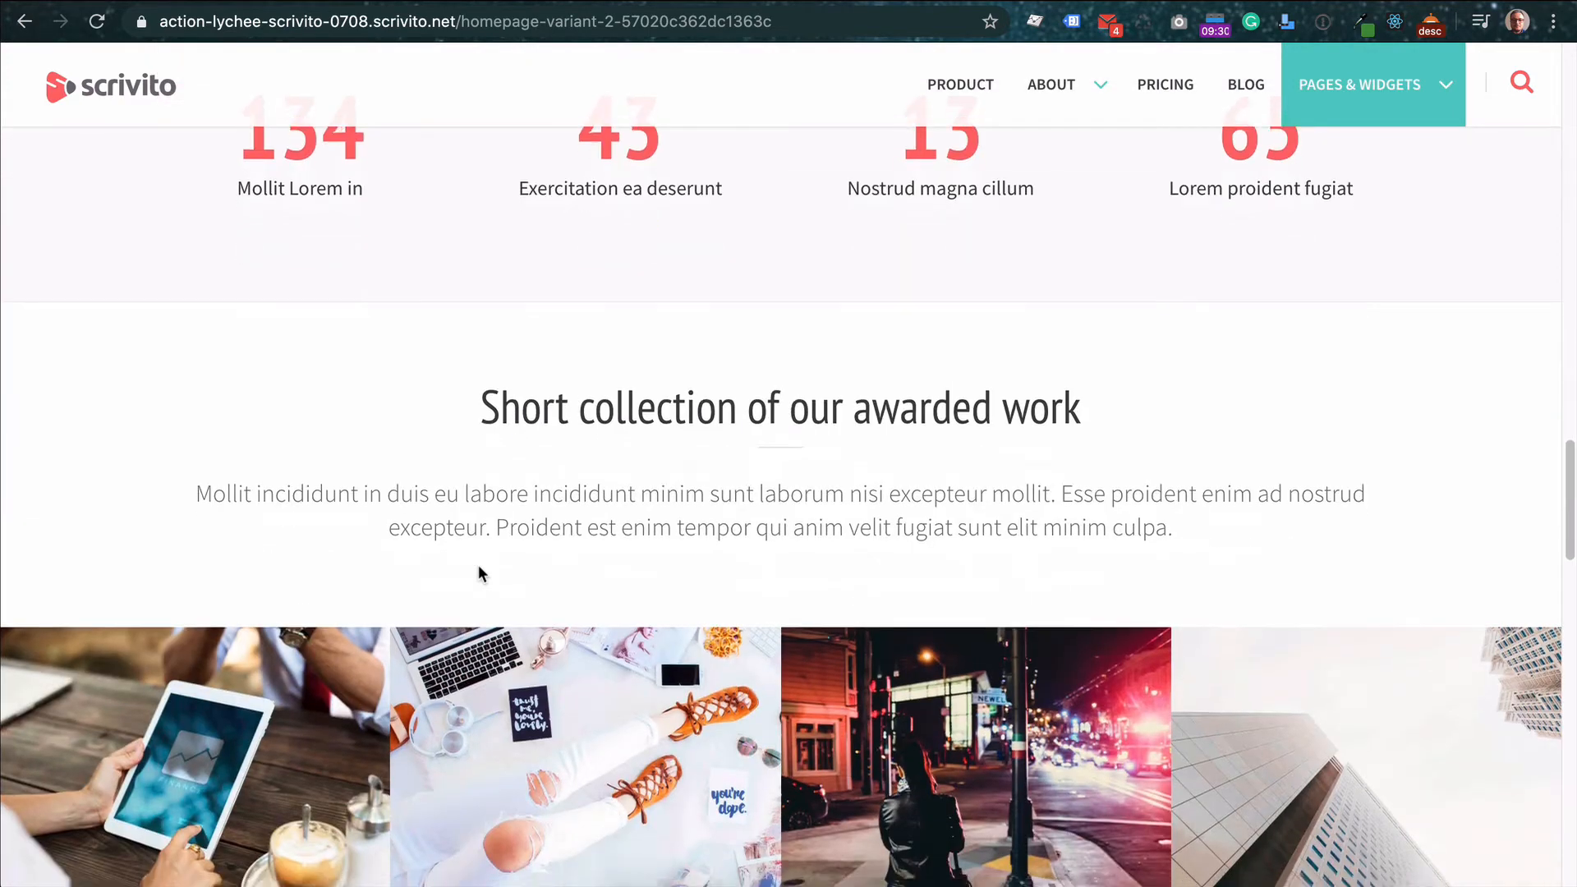
Examine the project gallery, feature highlights and hiring section of Homepage Variant 2, and open the site's search field
scroll(479, 574, "down", 4)
scroll(1004, 561, "down", 2)
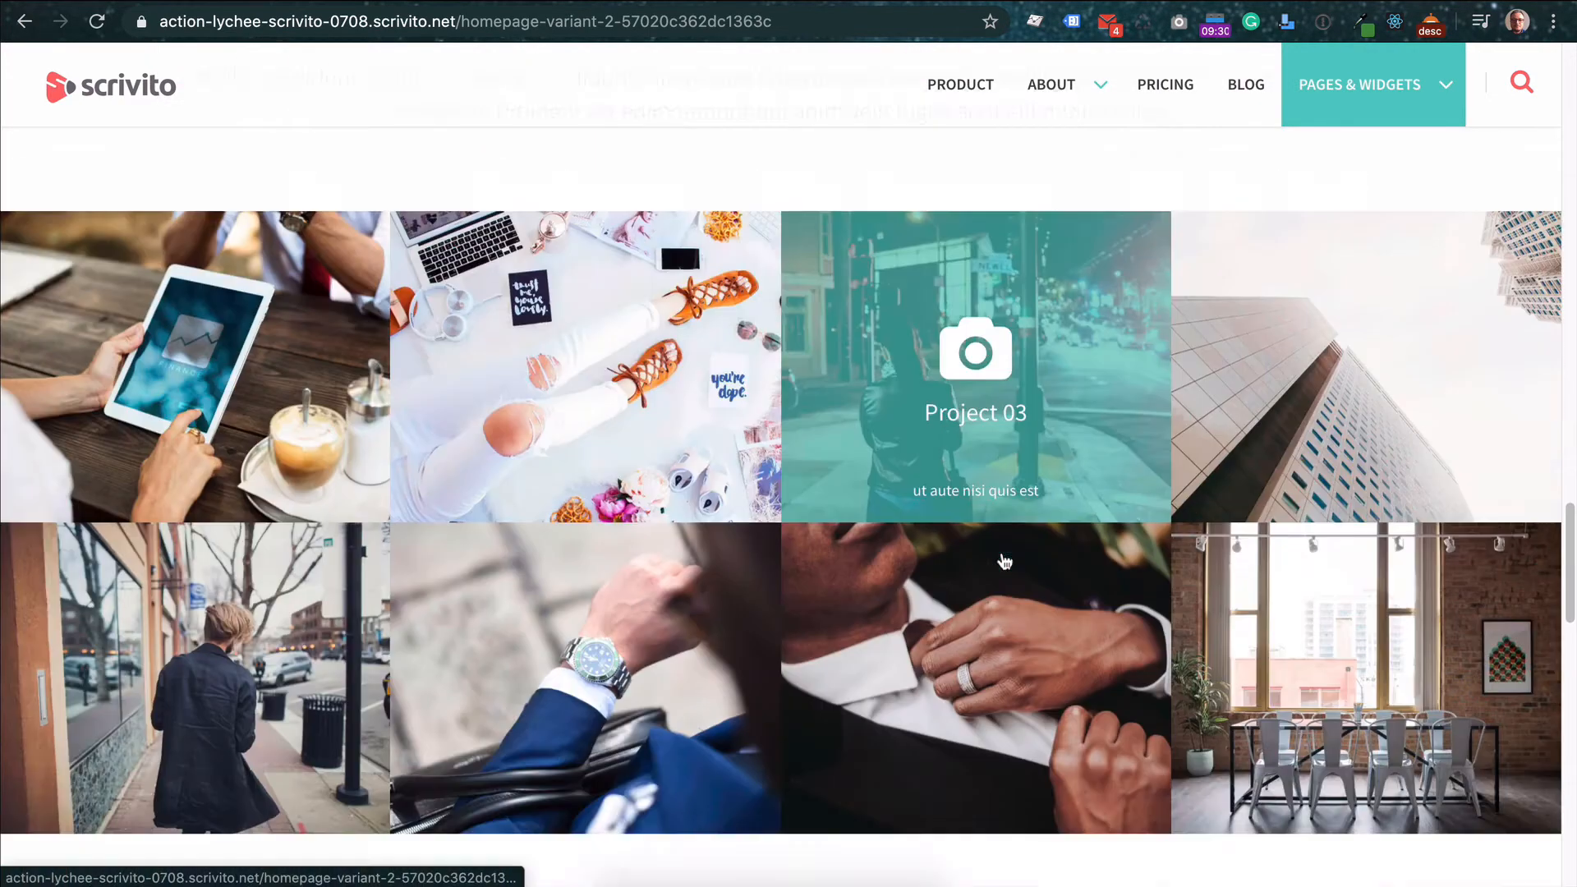
scroll(1004, 561, "down", 5)
scroll(982, 447, "down", 11)
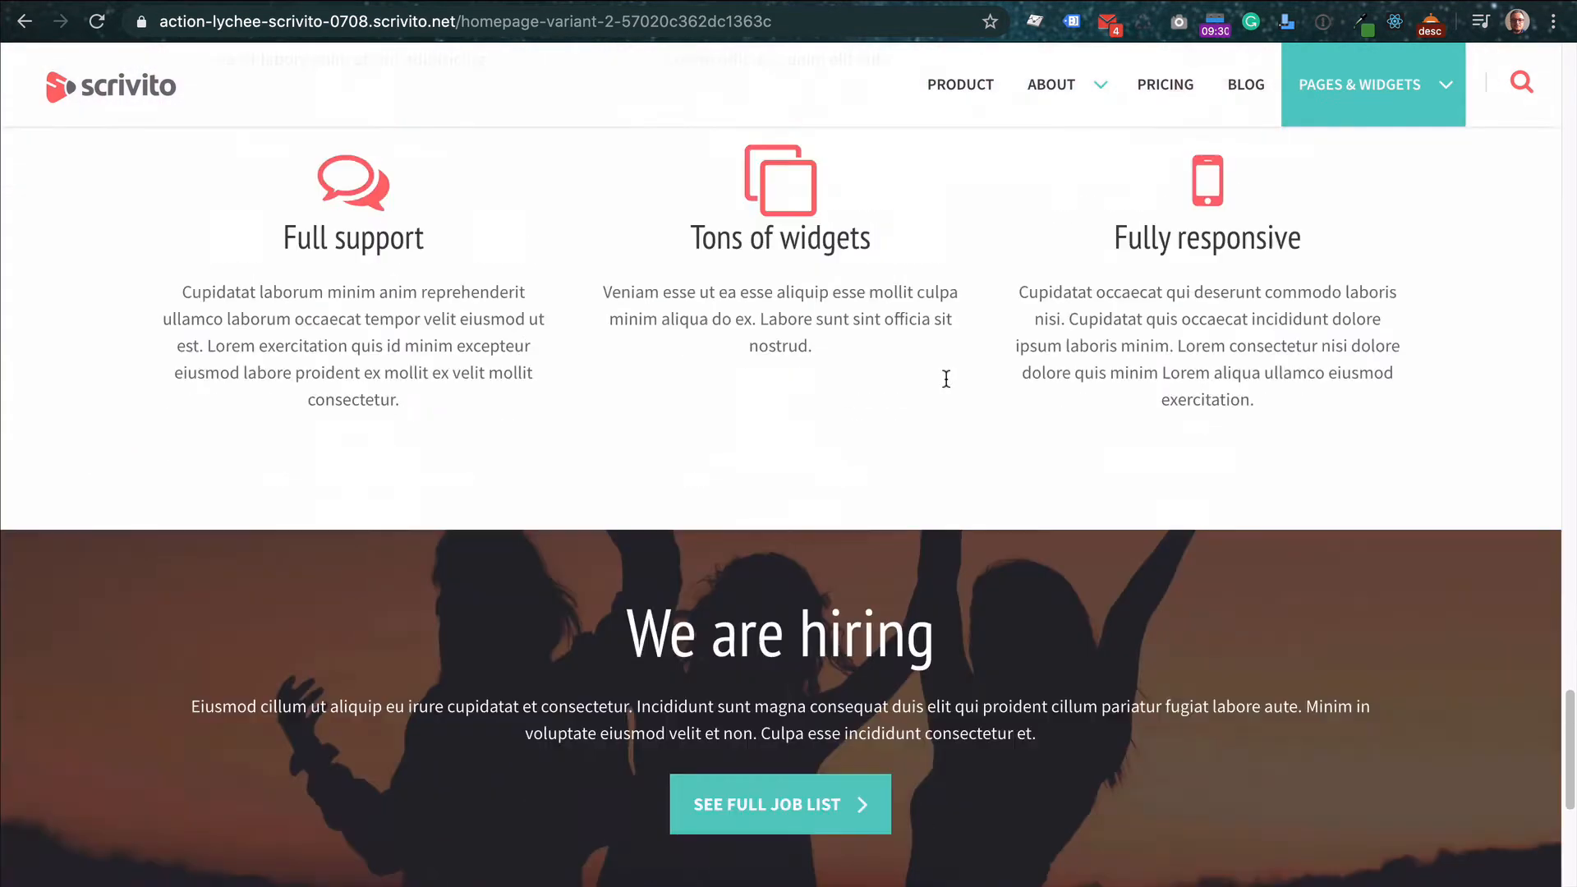
scroll(946, 378, "down", 3)
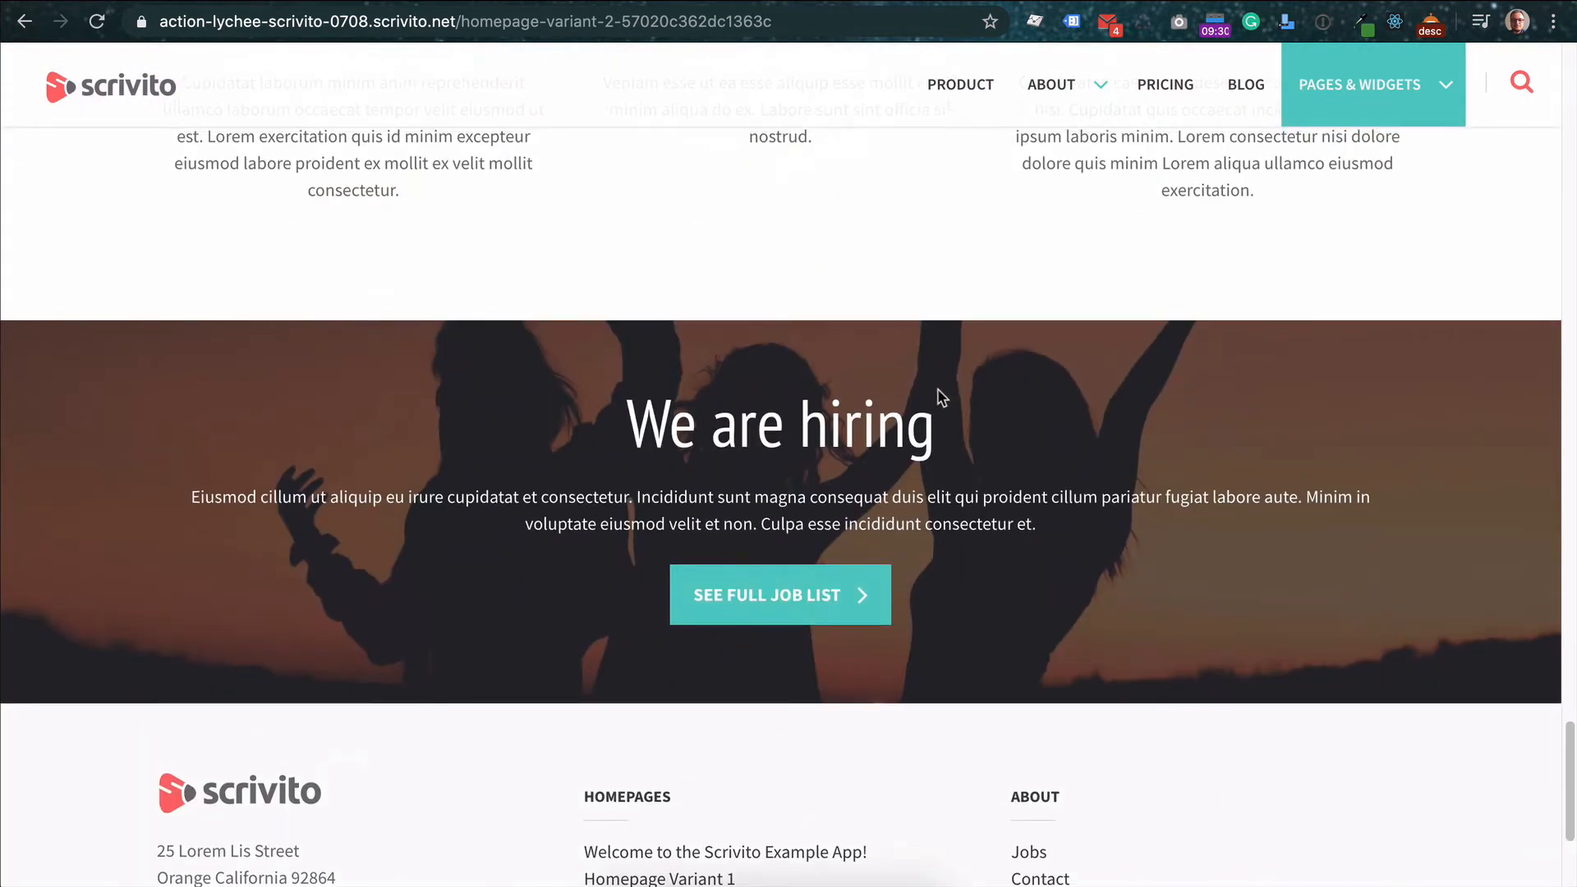
scroll(928, 386, "up", 1)
scroll(926, 389, "up", 2)
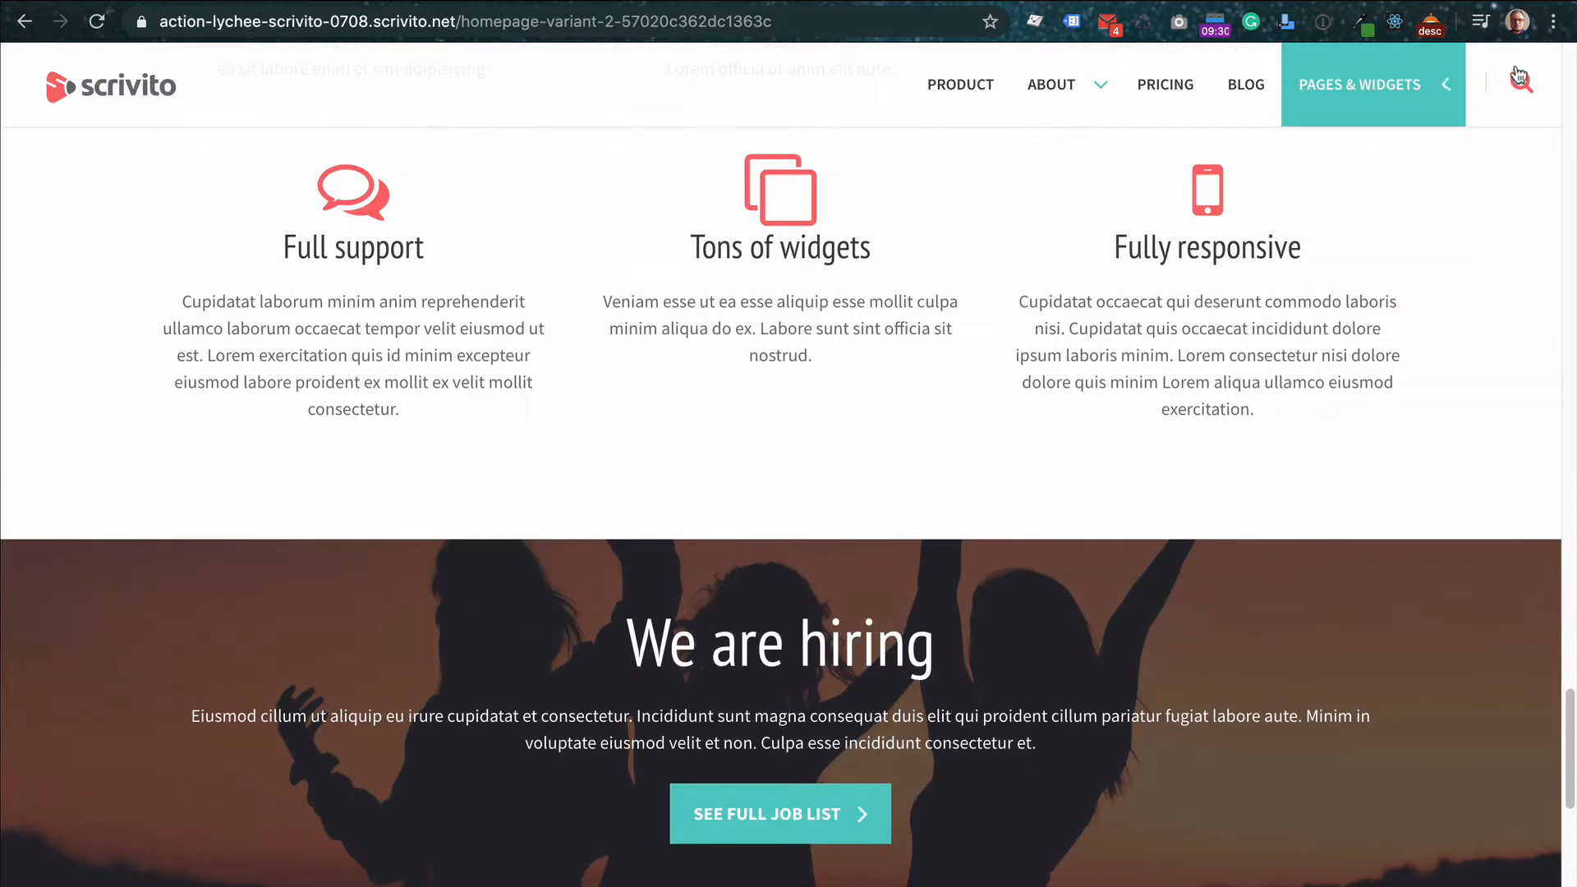
left_click(1521, 82)
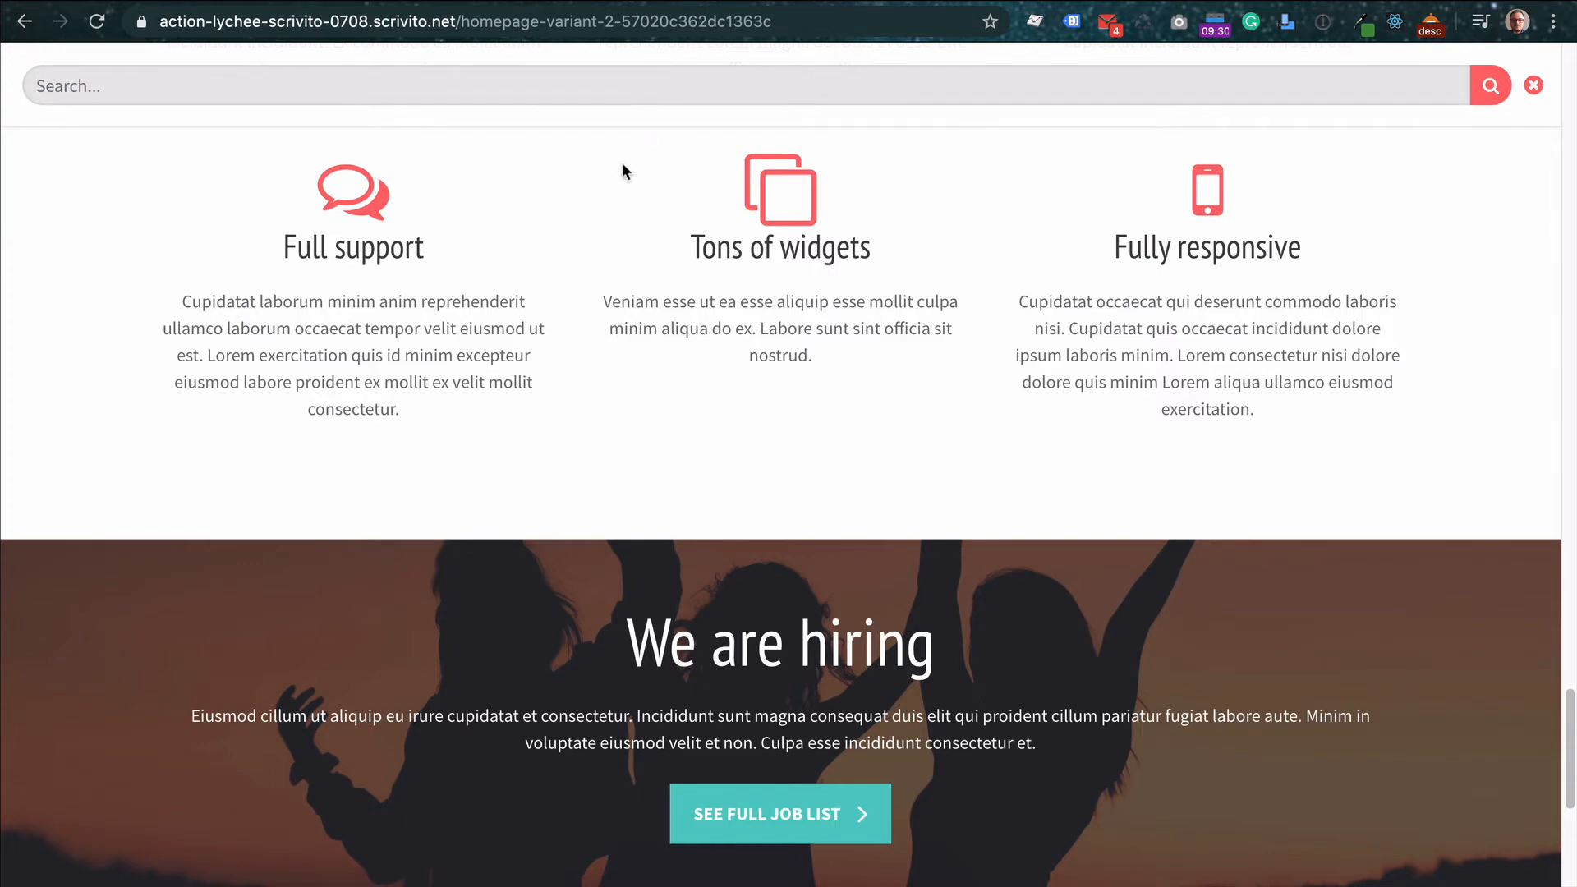
Replace the page path in the website address with "scrivito" and load the site's editing interface
scroll(622, 167, "up", 15)
scroll(622, 169, "up", 10)
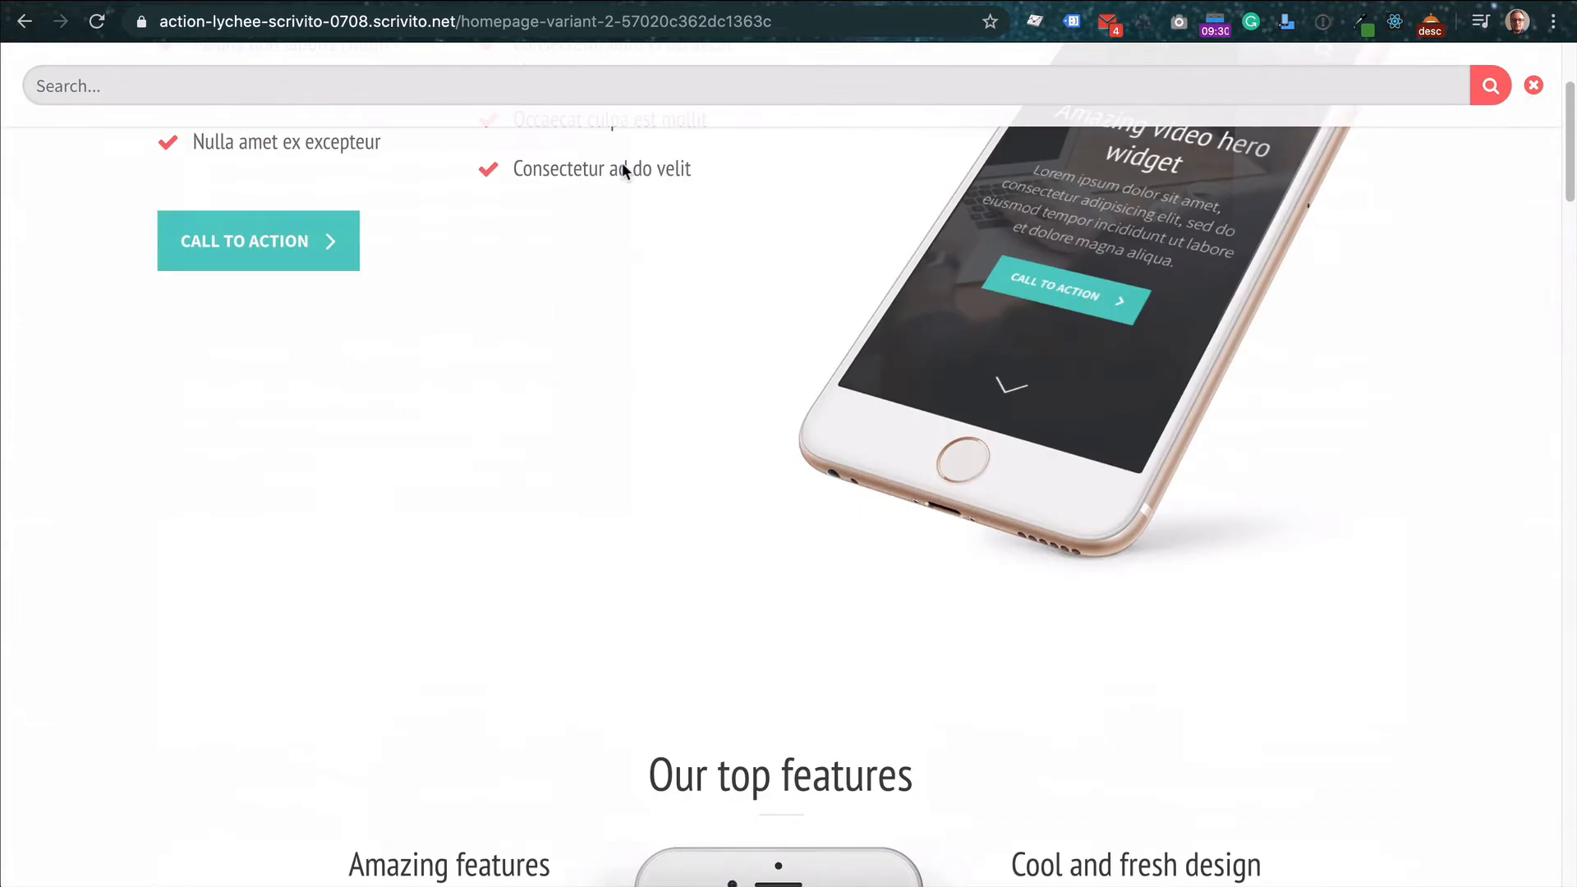
left_click(543, 24)
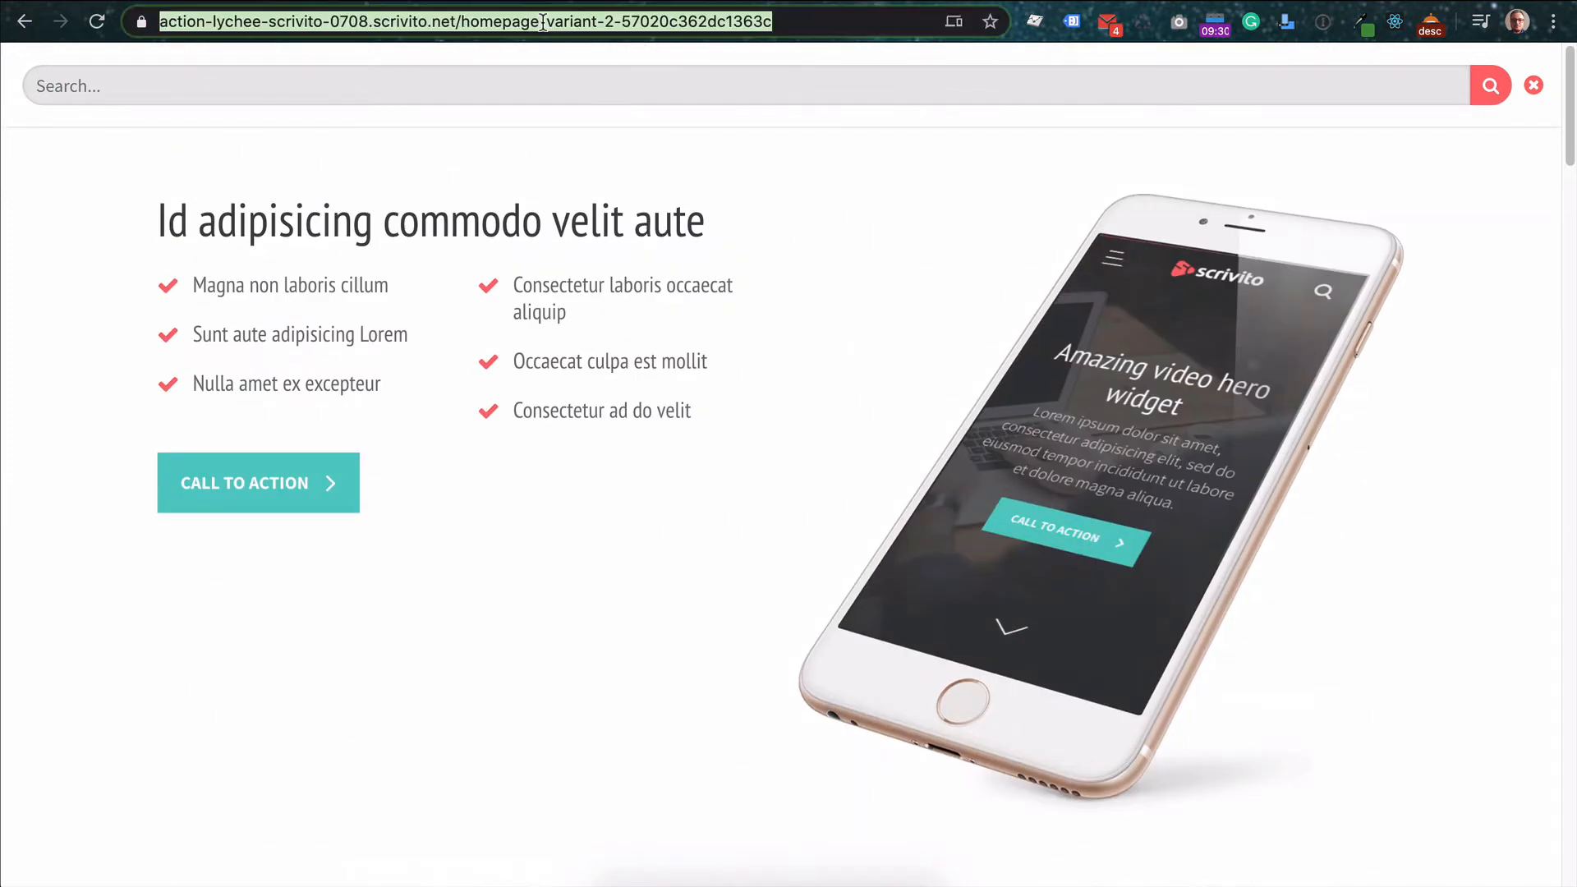
left_click(546, 24)
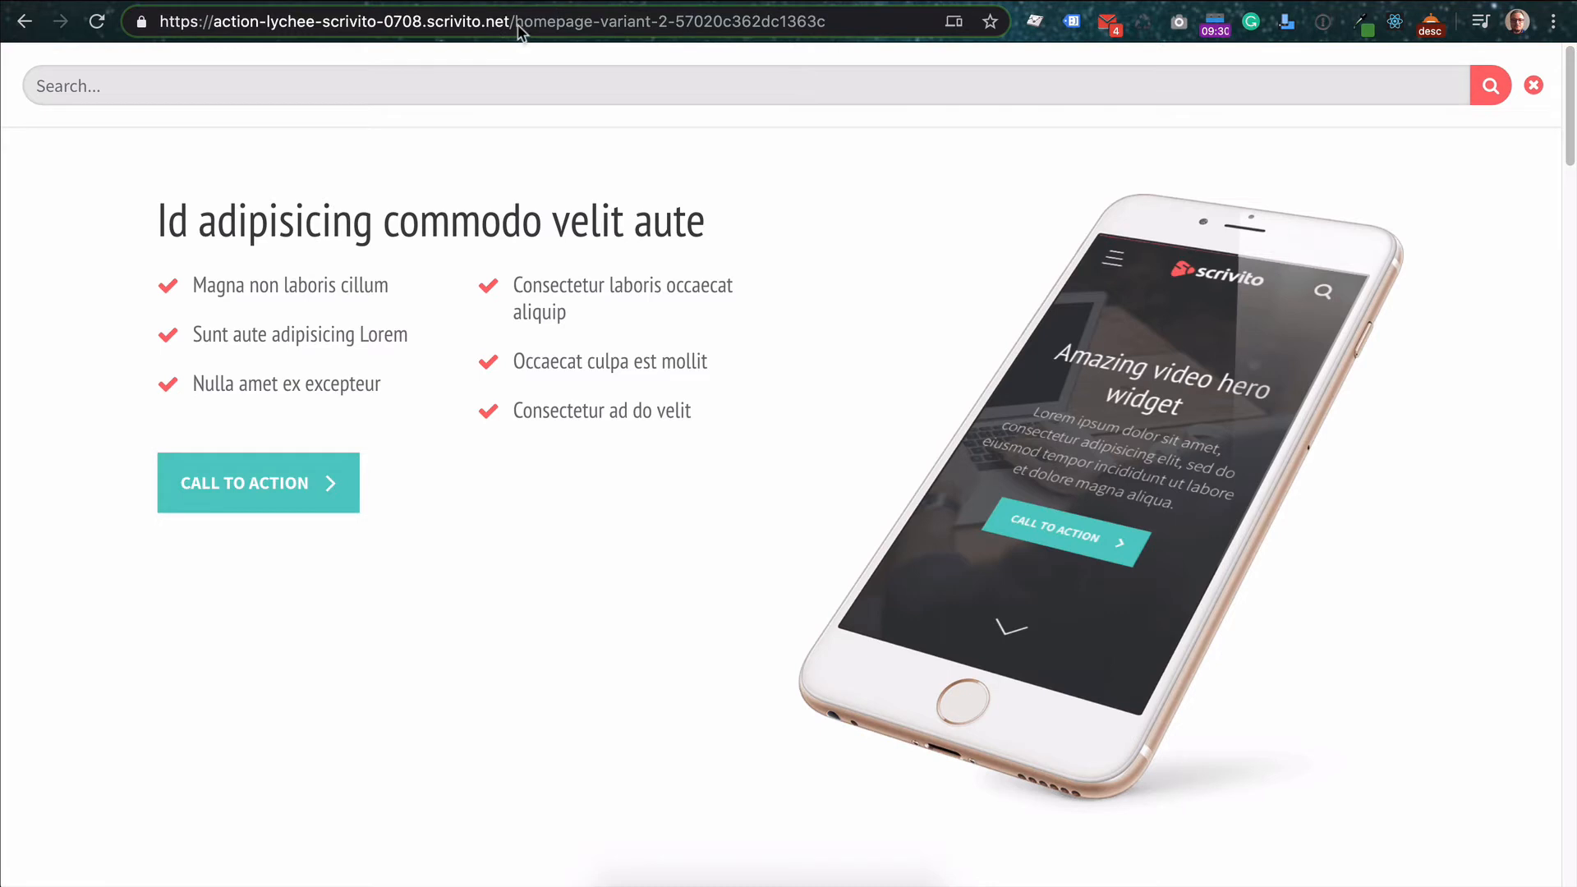
left_click_drag(516, 22, 854, 20)
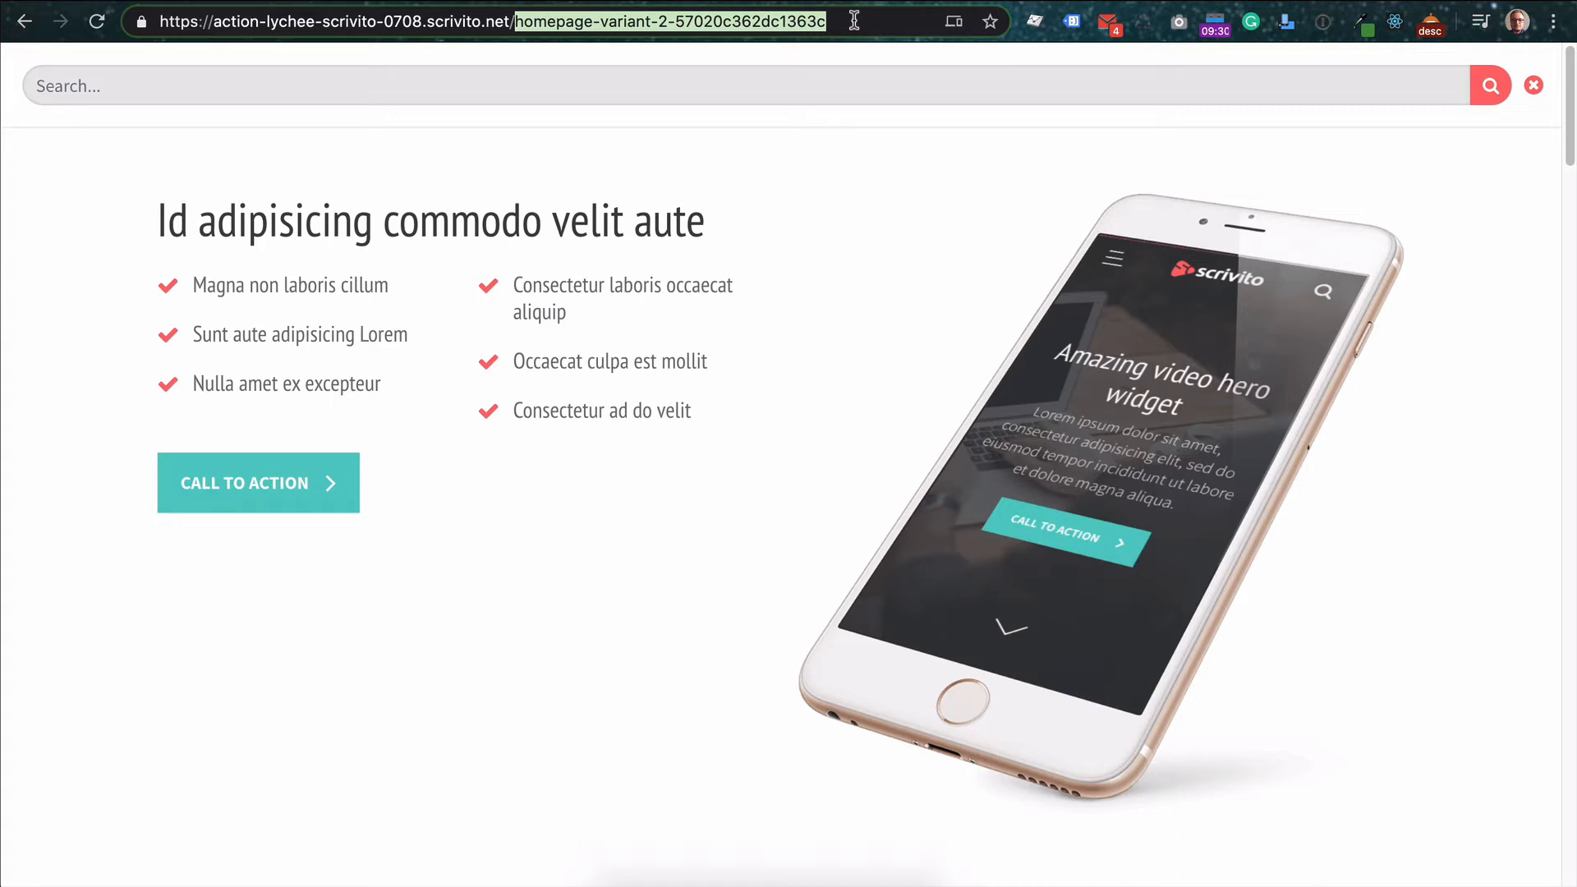
type("scrivit")
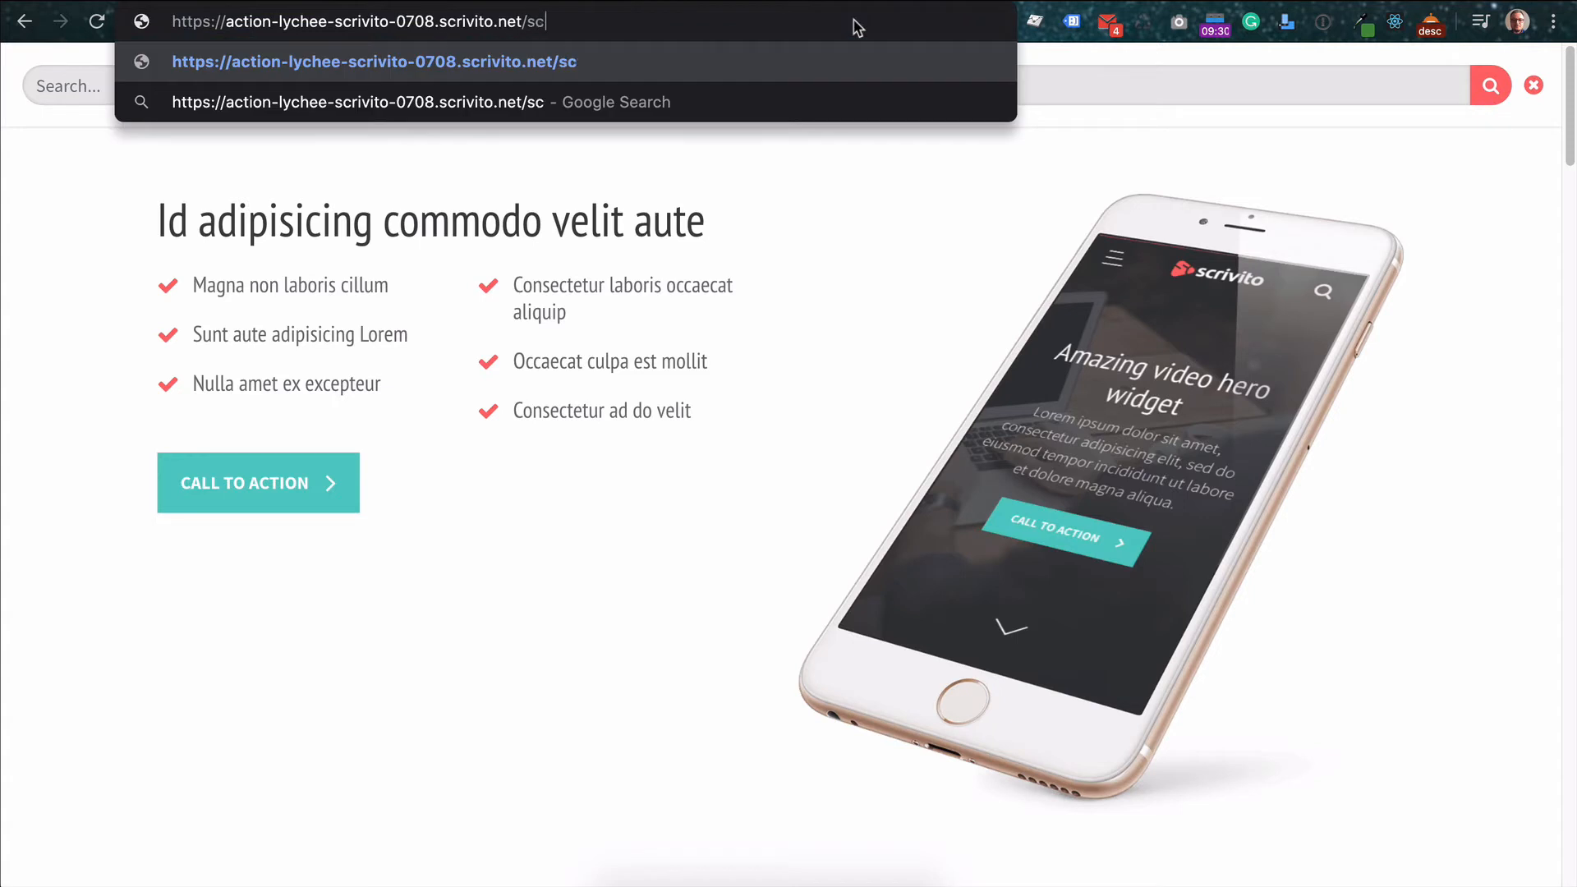
type("o")
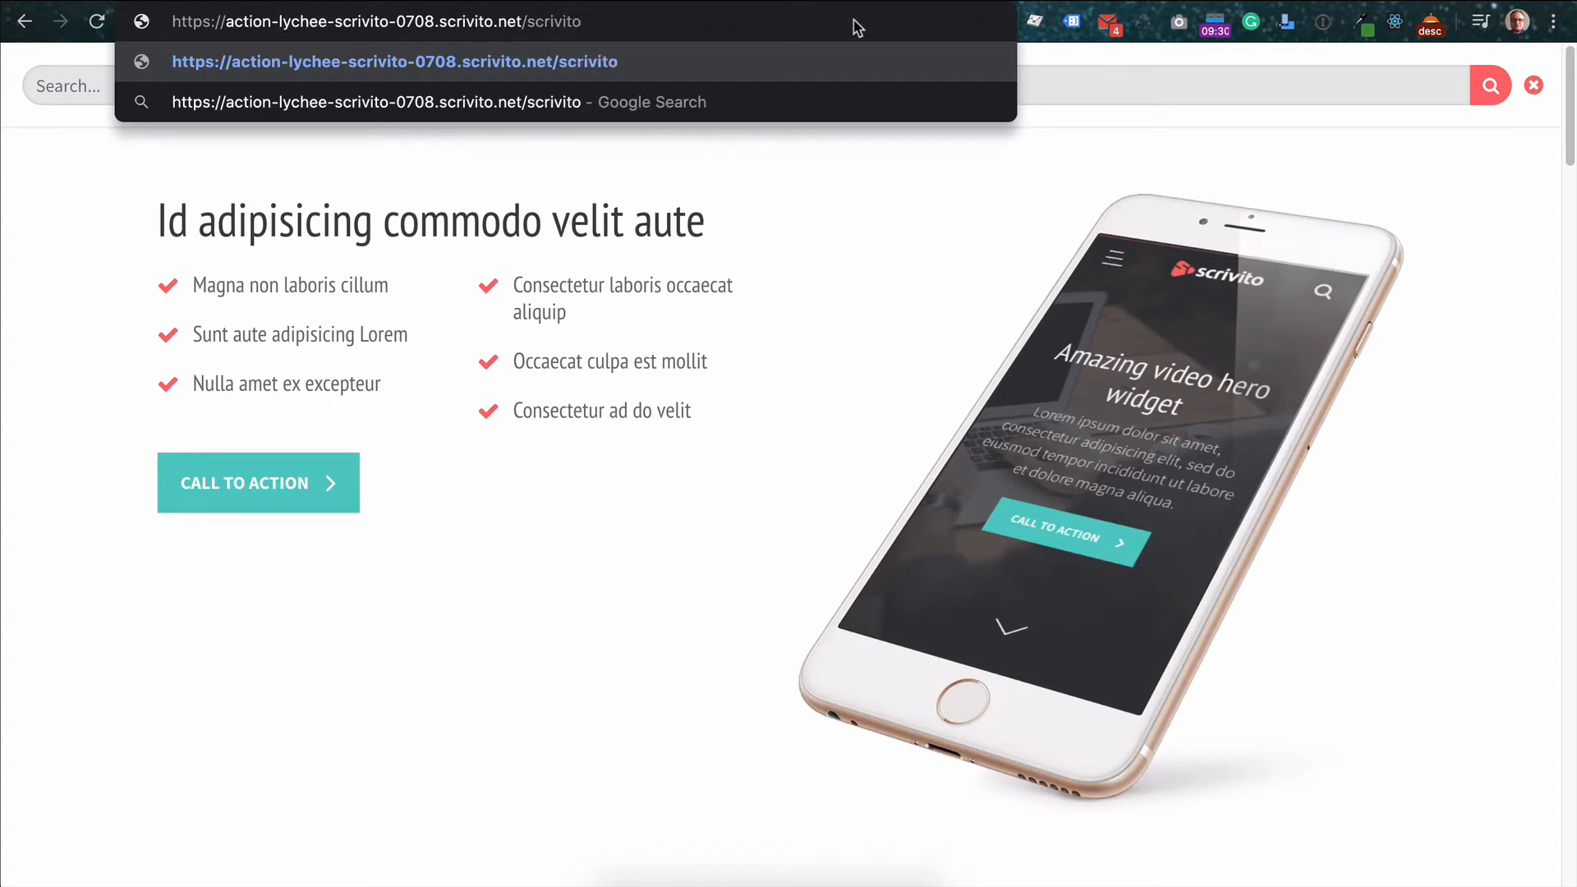
key("Return")
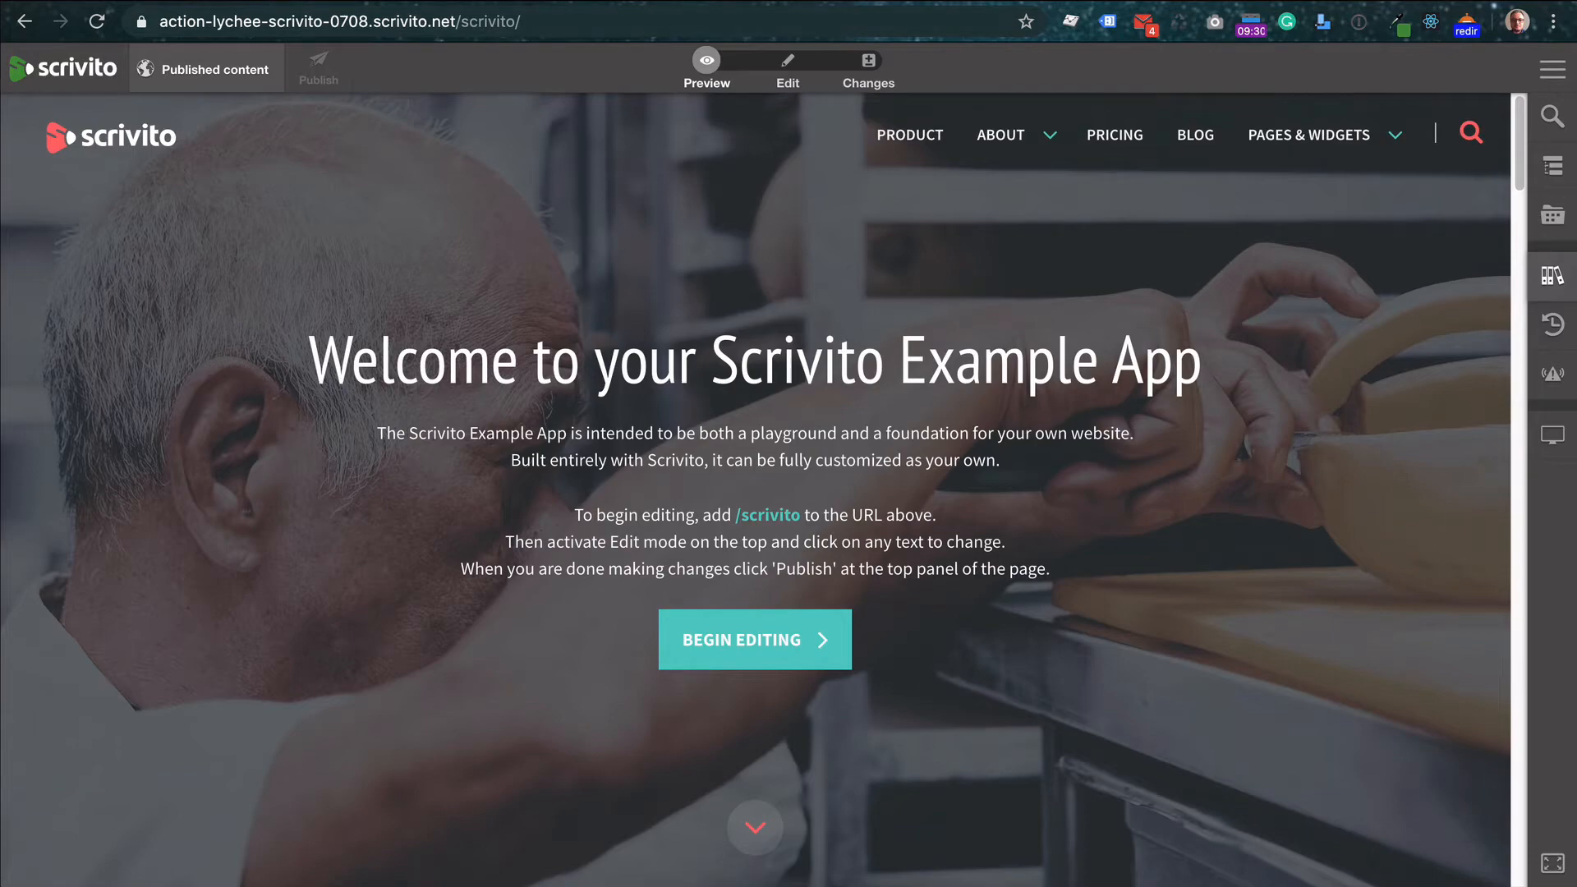
Switch to the Scrivito dashboard and open the website's Editing URL from its overview
key("ctrl+shift+Tab")
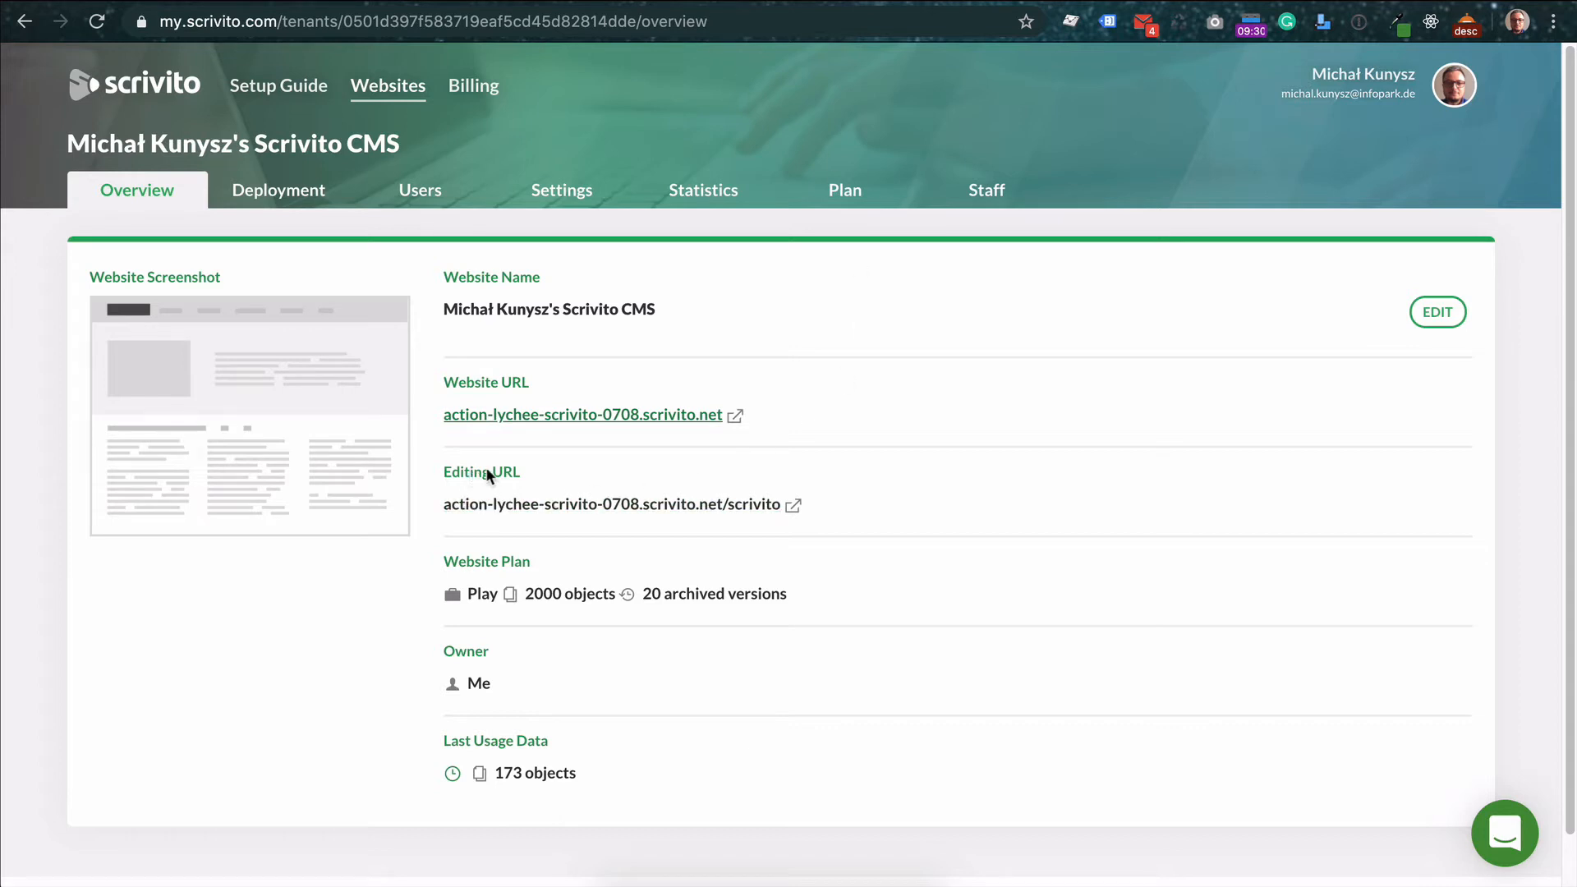
left_click(736, 506)
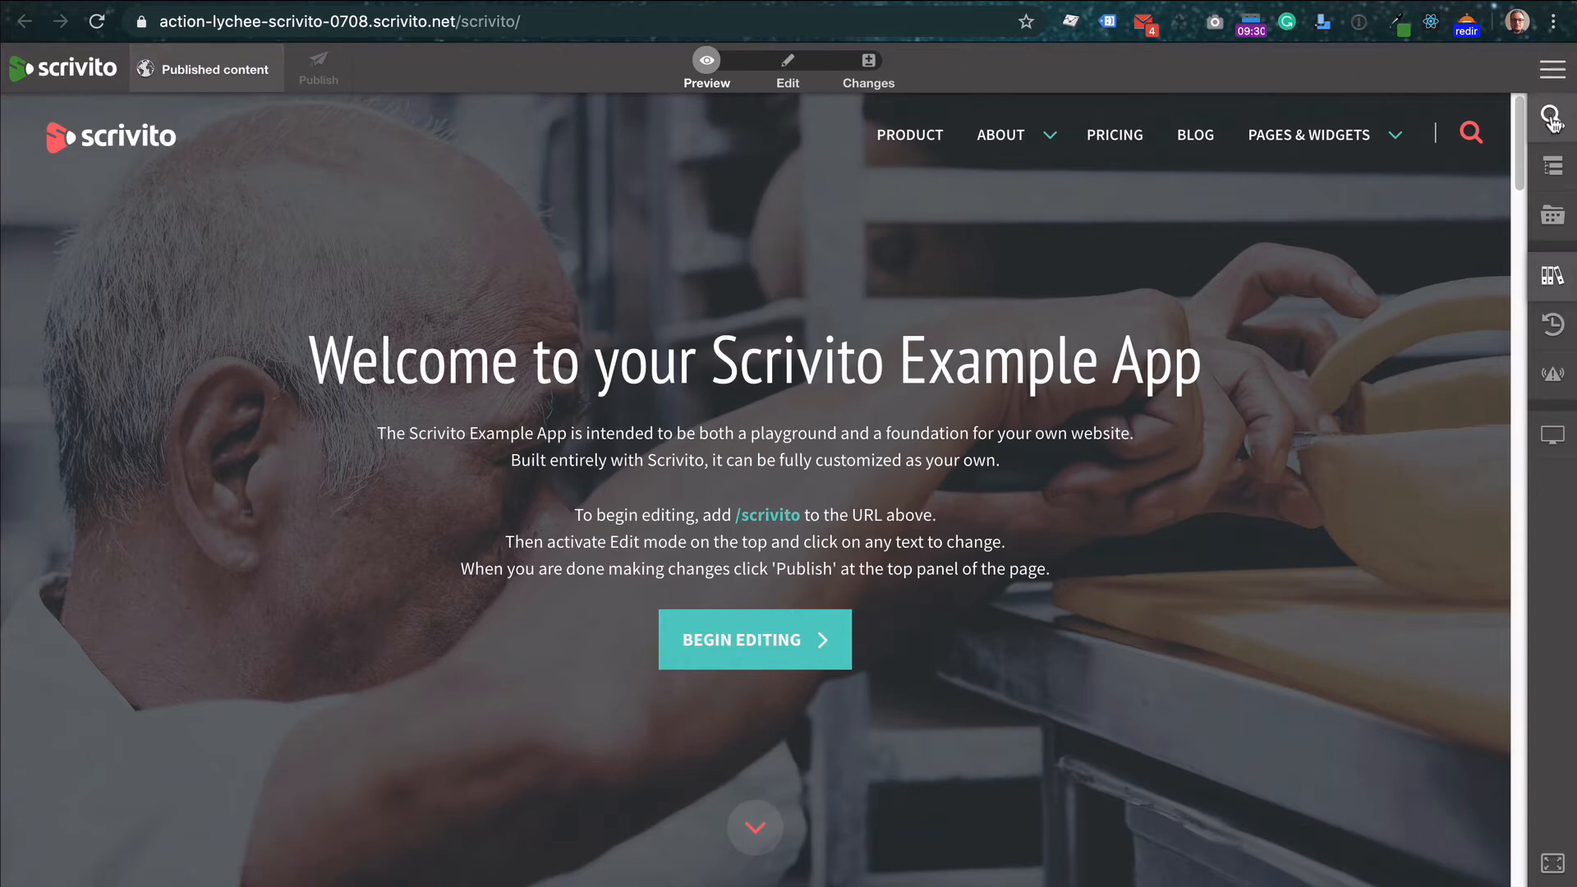
Look through the working copies list and the editor's main page menu, closing each without choosing an entry
left_click(1552, 276)
left_click(378, 230)
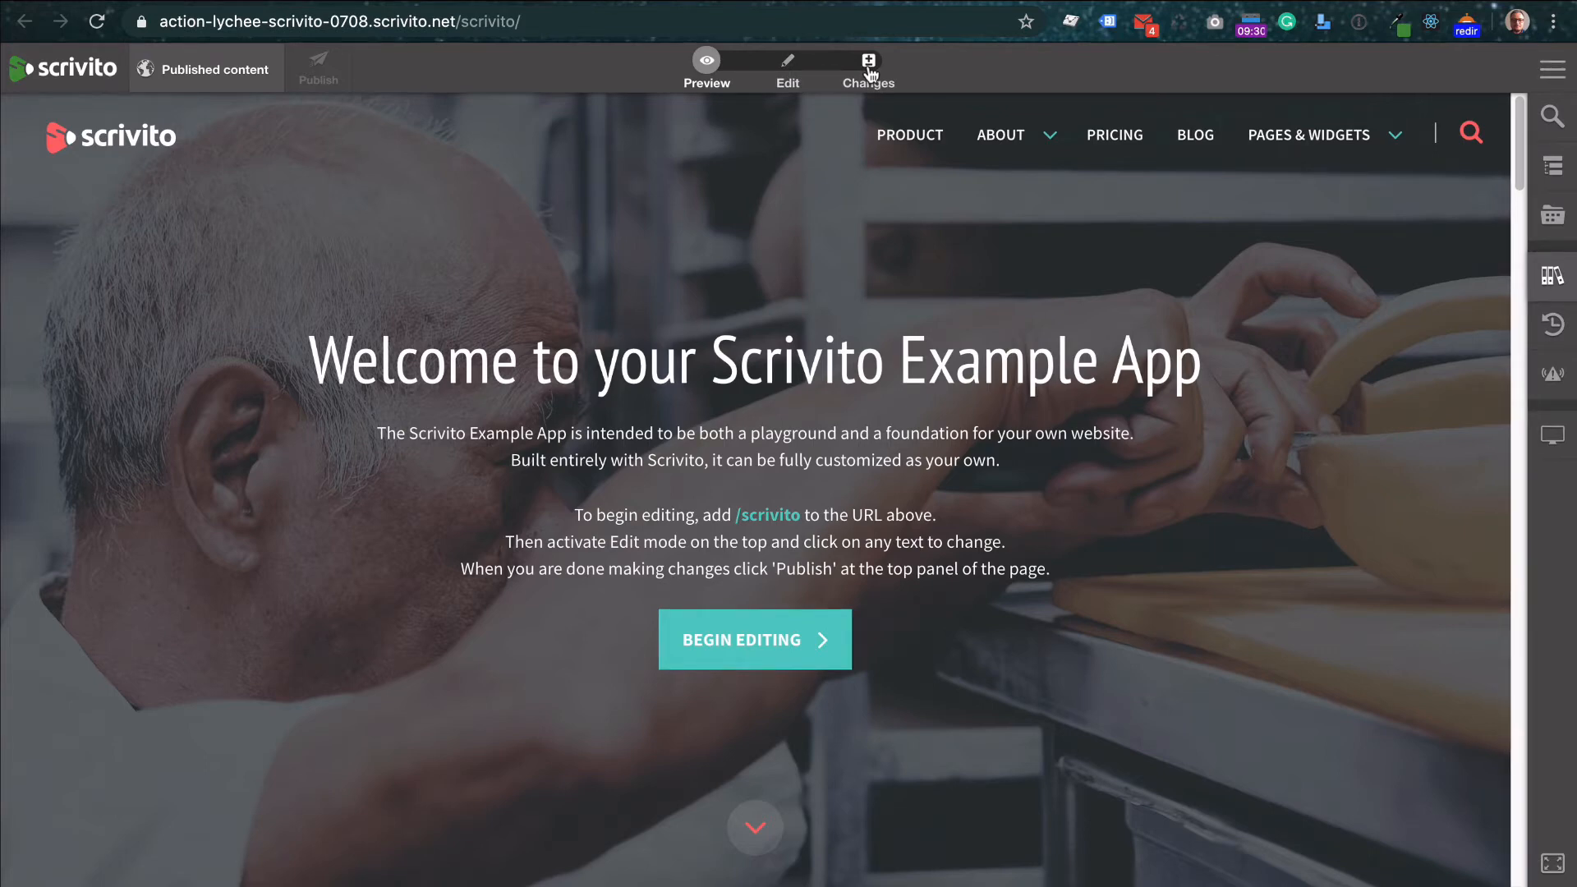
left_click(1554, 72)
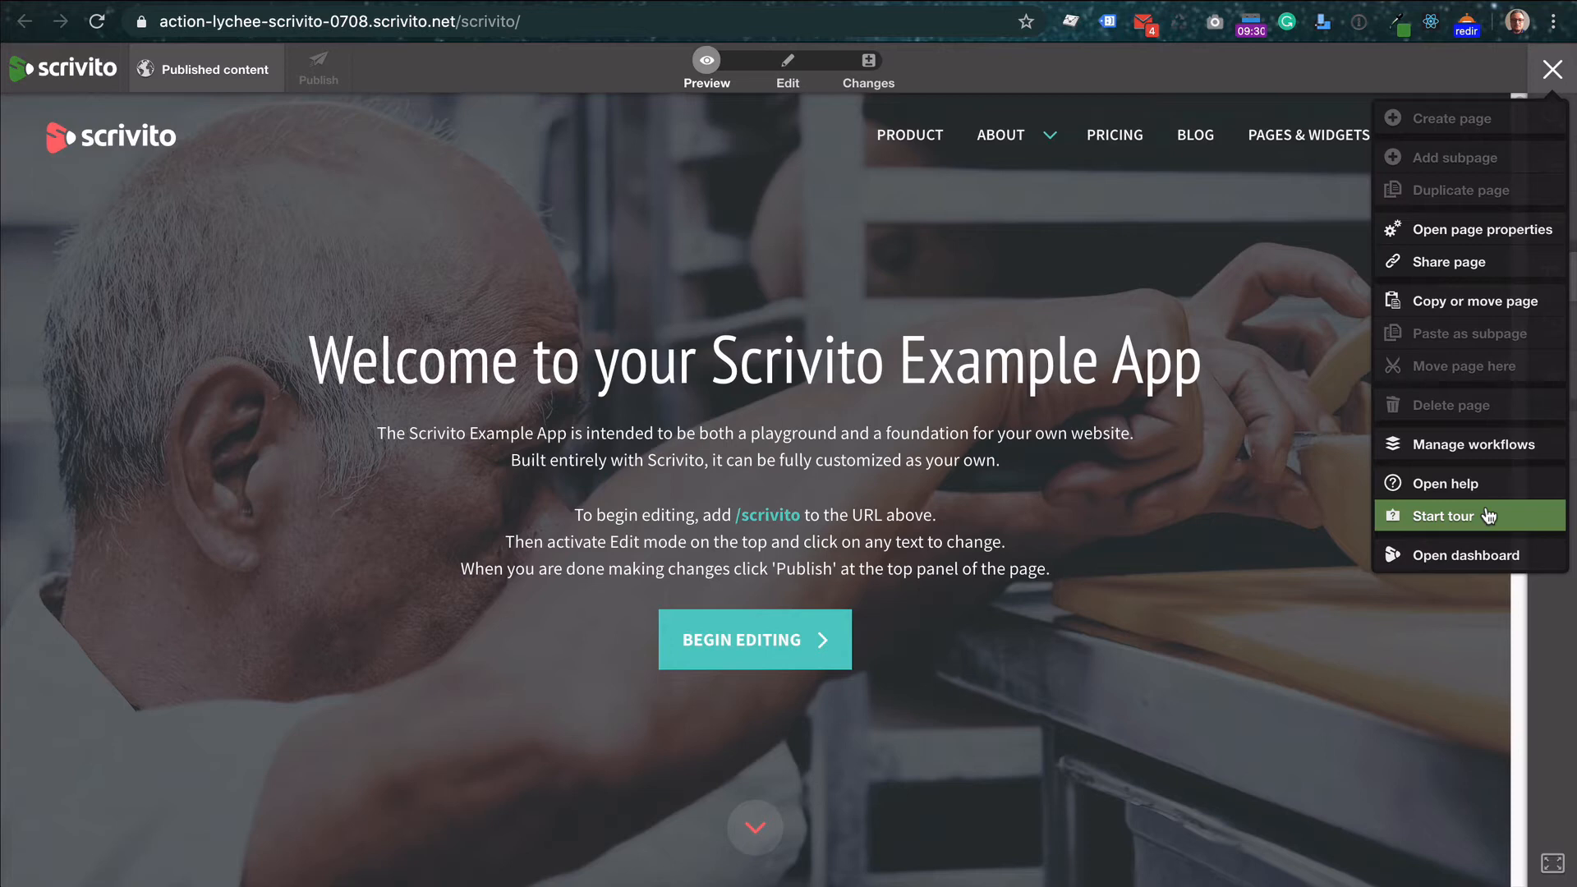
left_click(1329, 507)
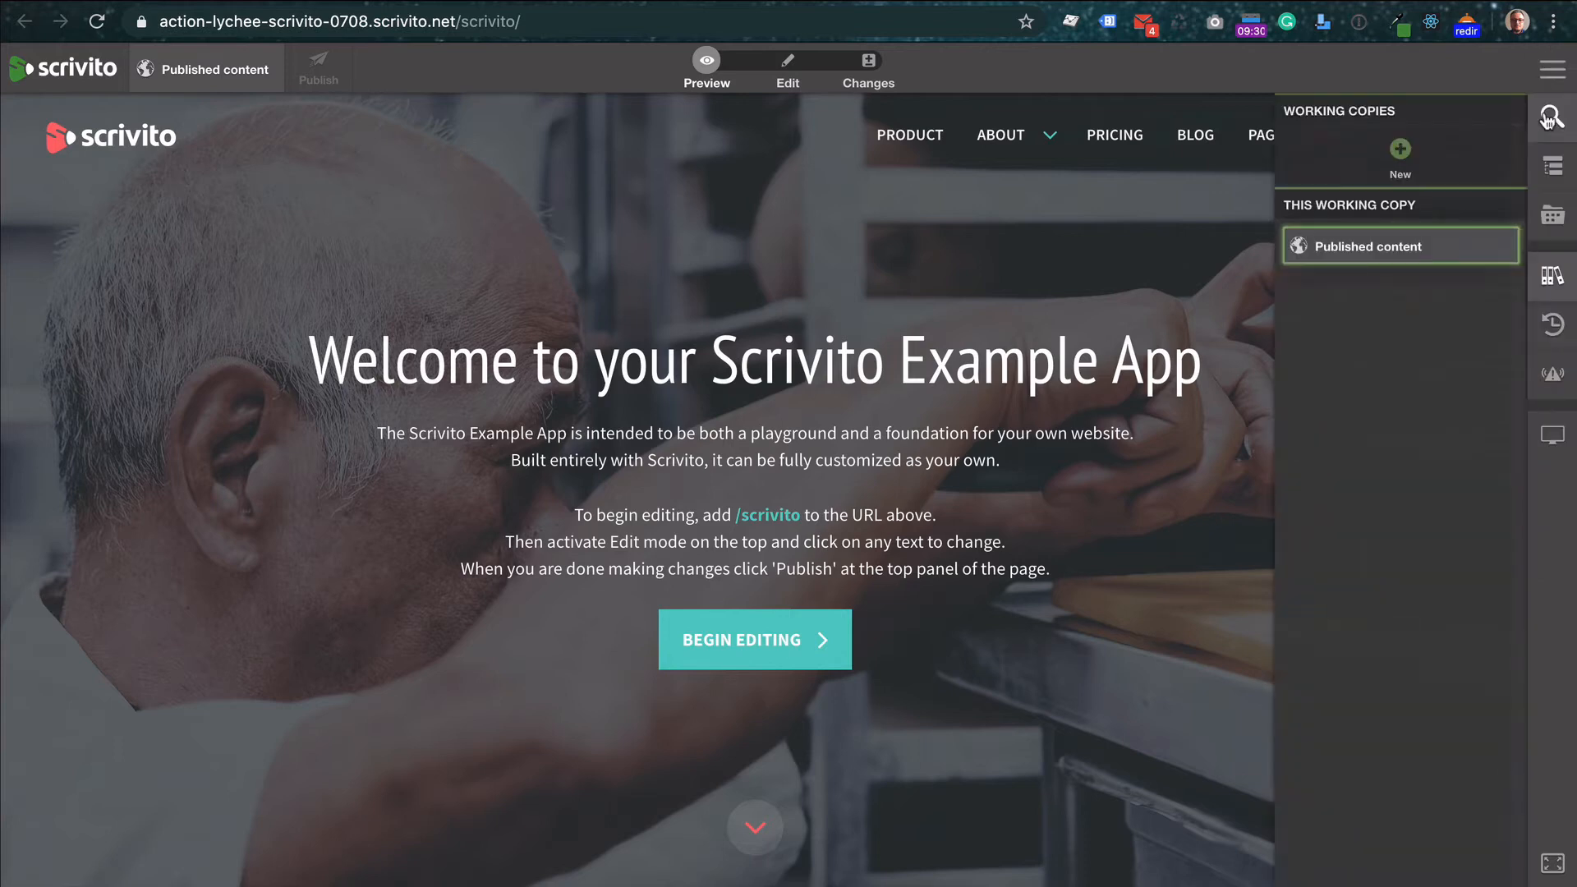
View the content search and the page hierarchy, expanding the About and Pages & Widgets branches
mouse_move(1548, 117)
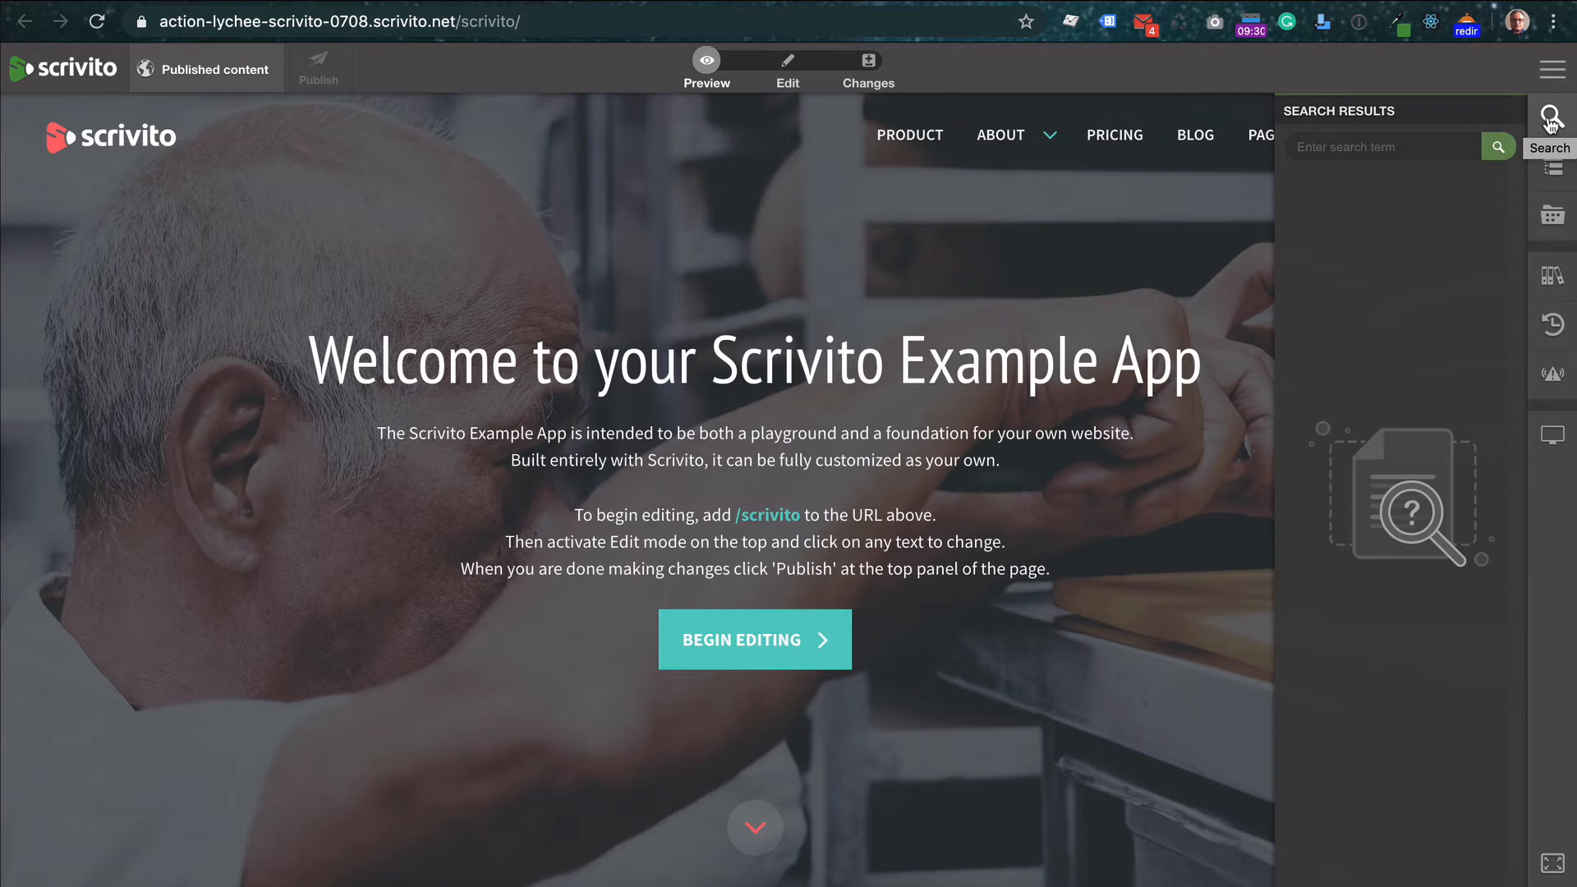
left_click(1553, 174)
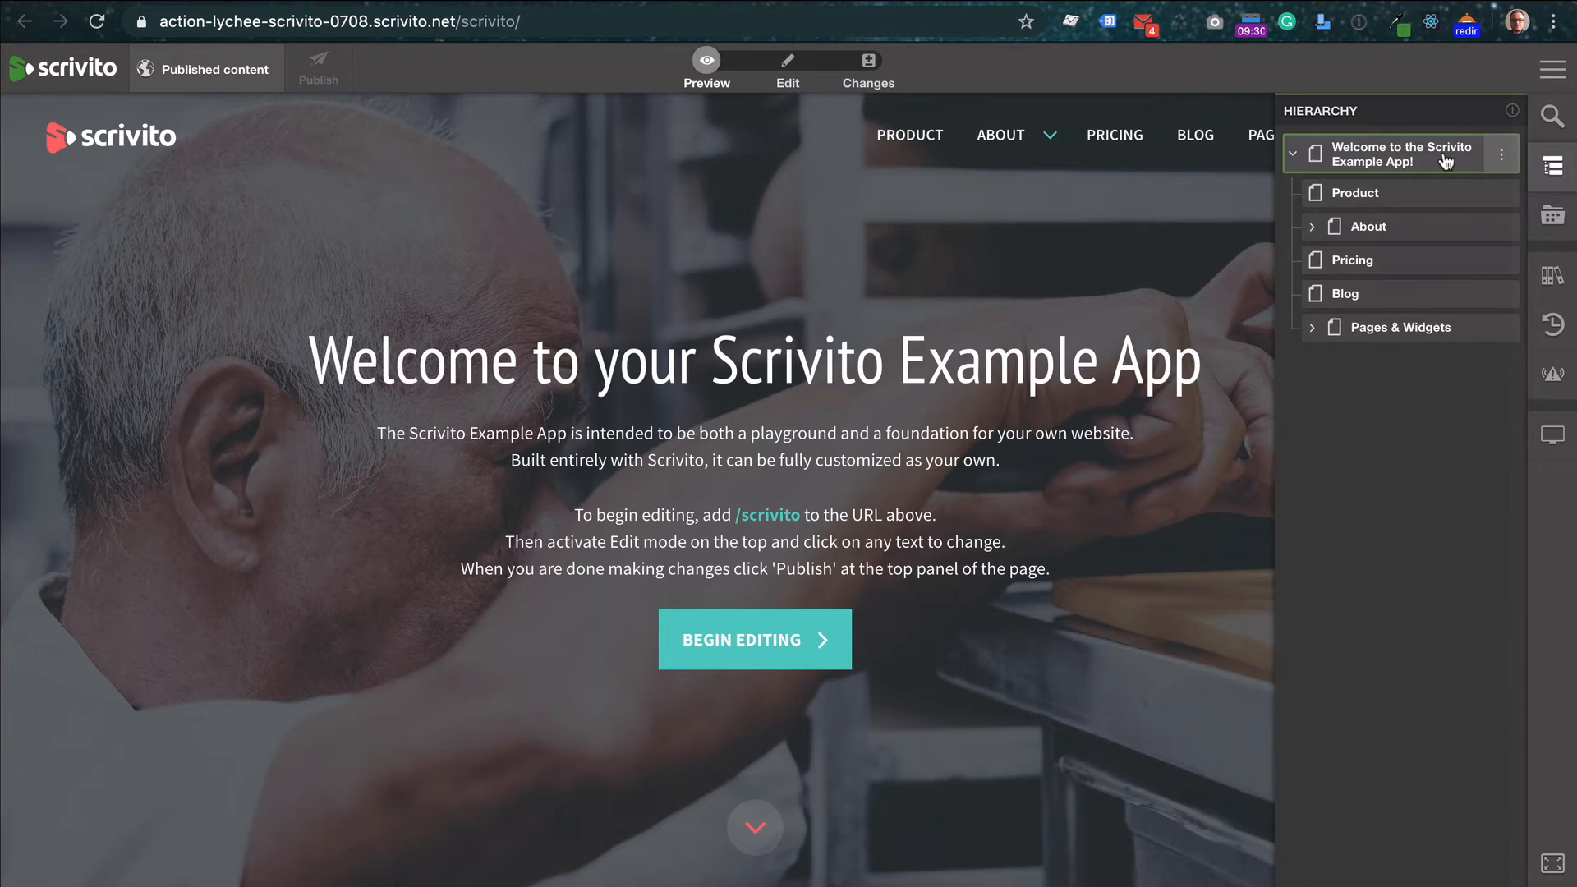
left_click(1313, 226)
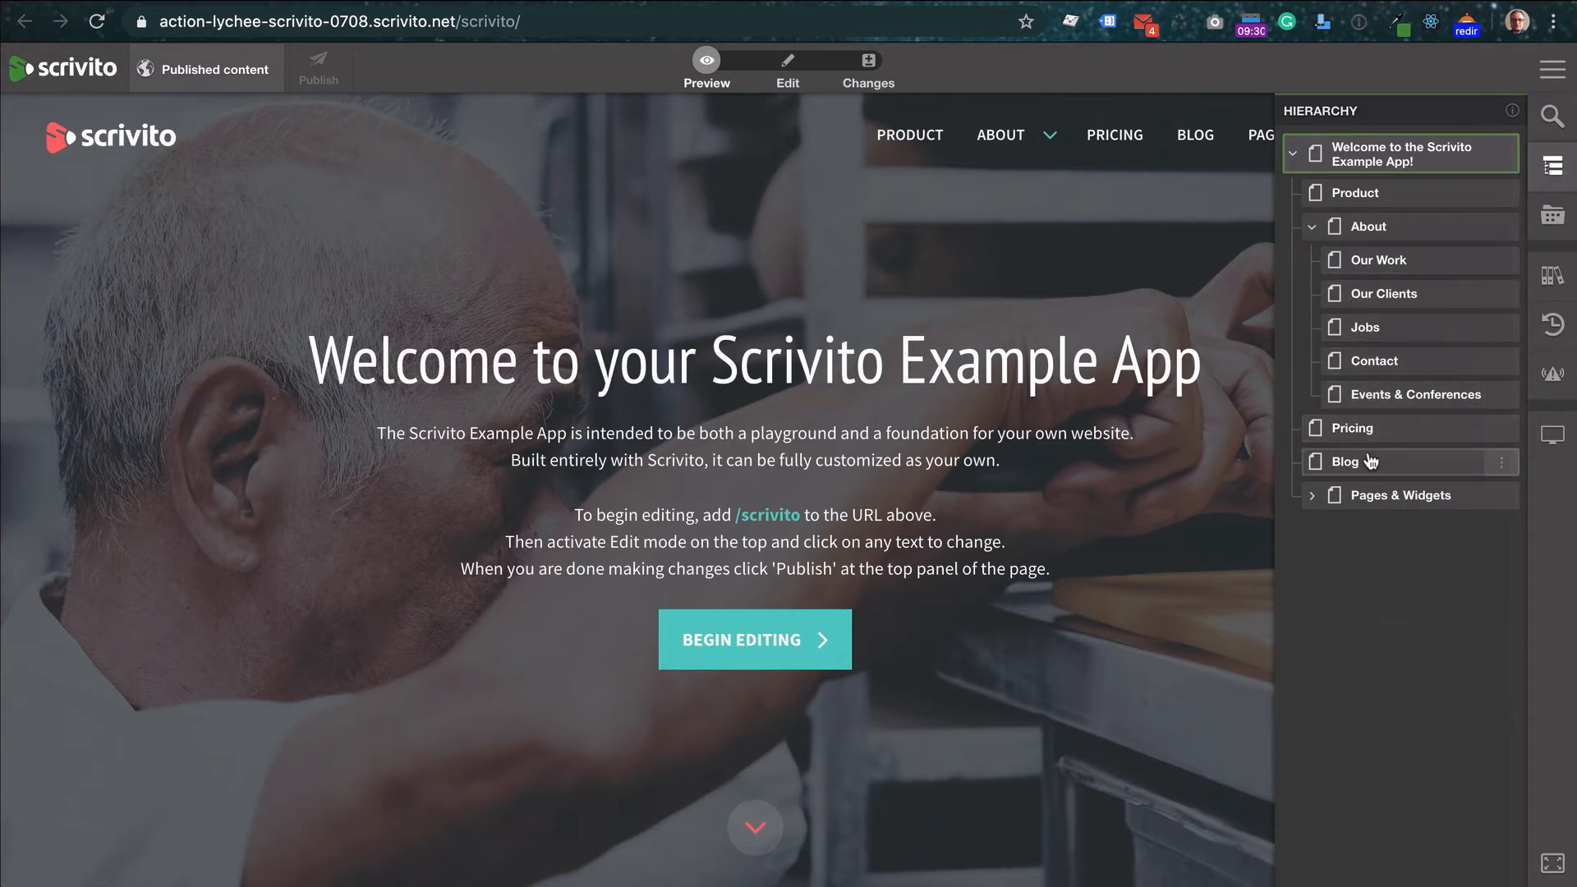
left_click(1313, 497)
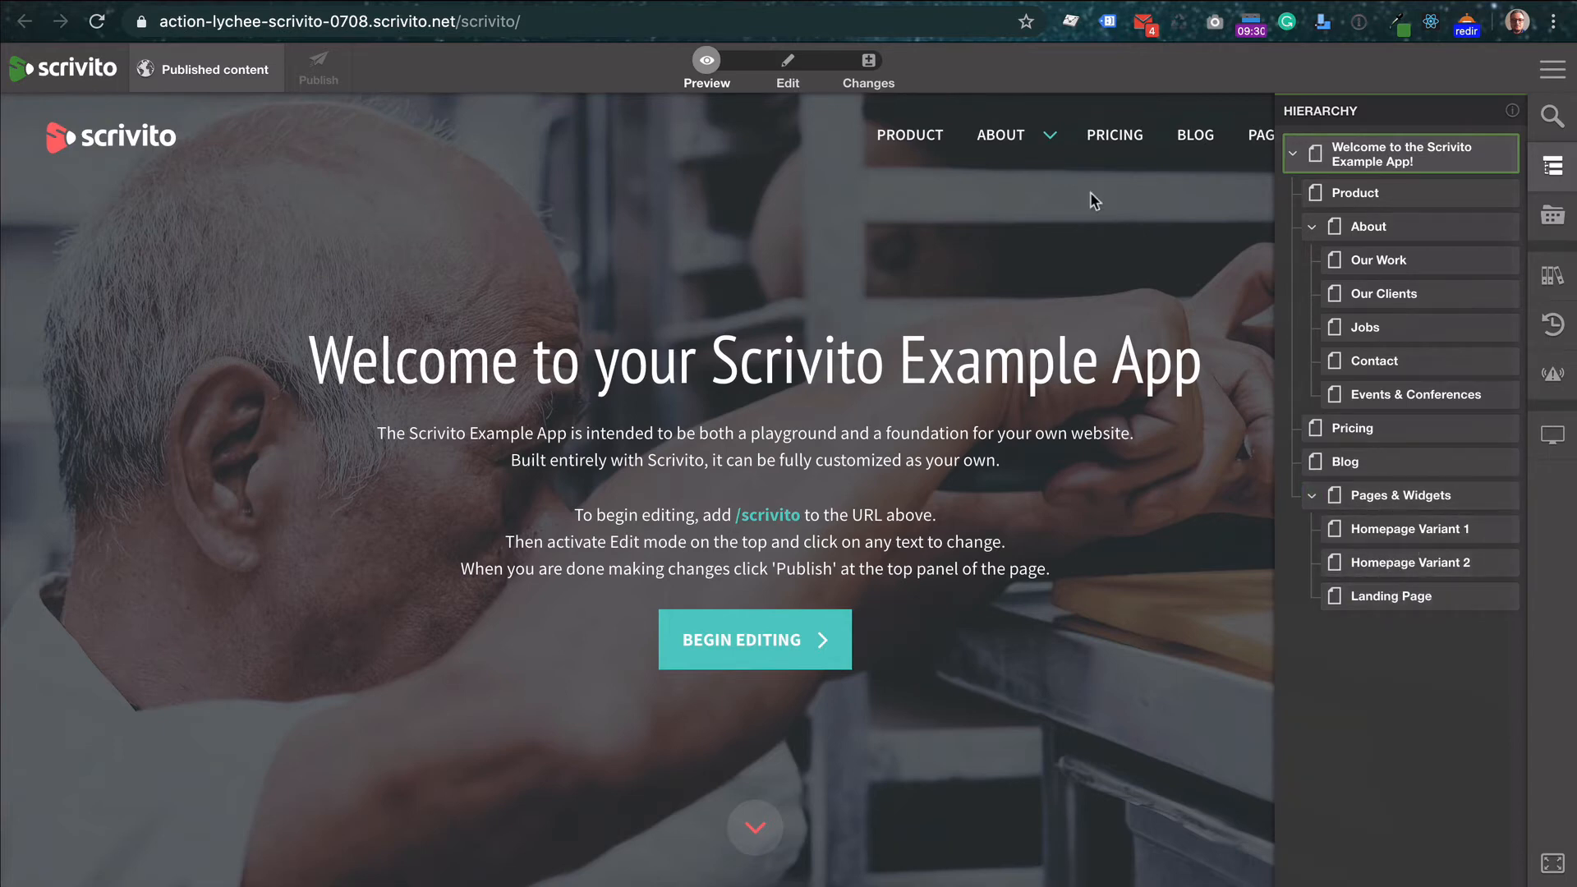
mouse_move(1039, 134)
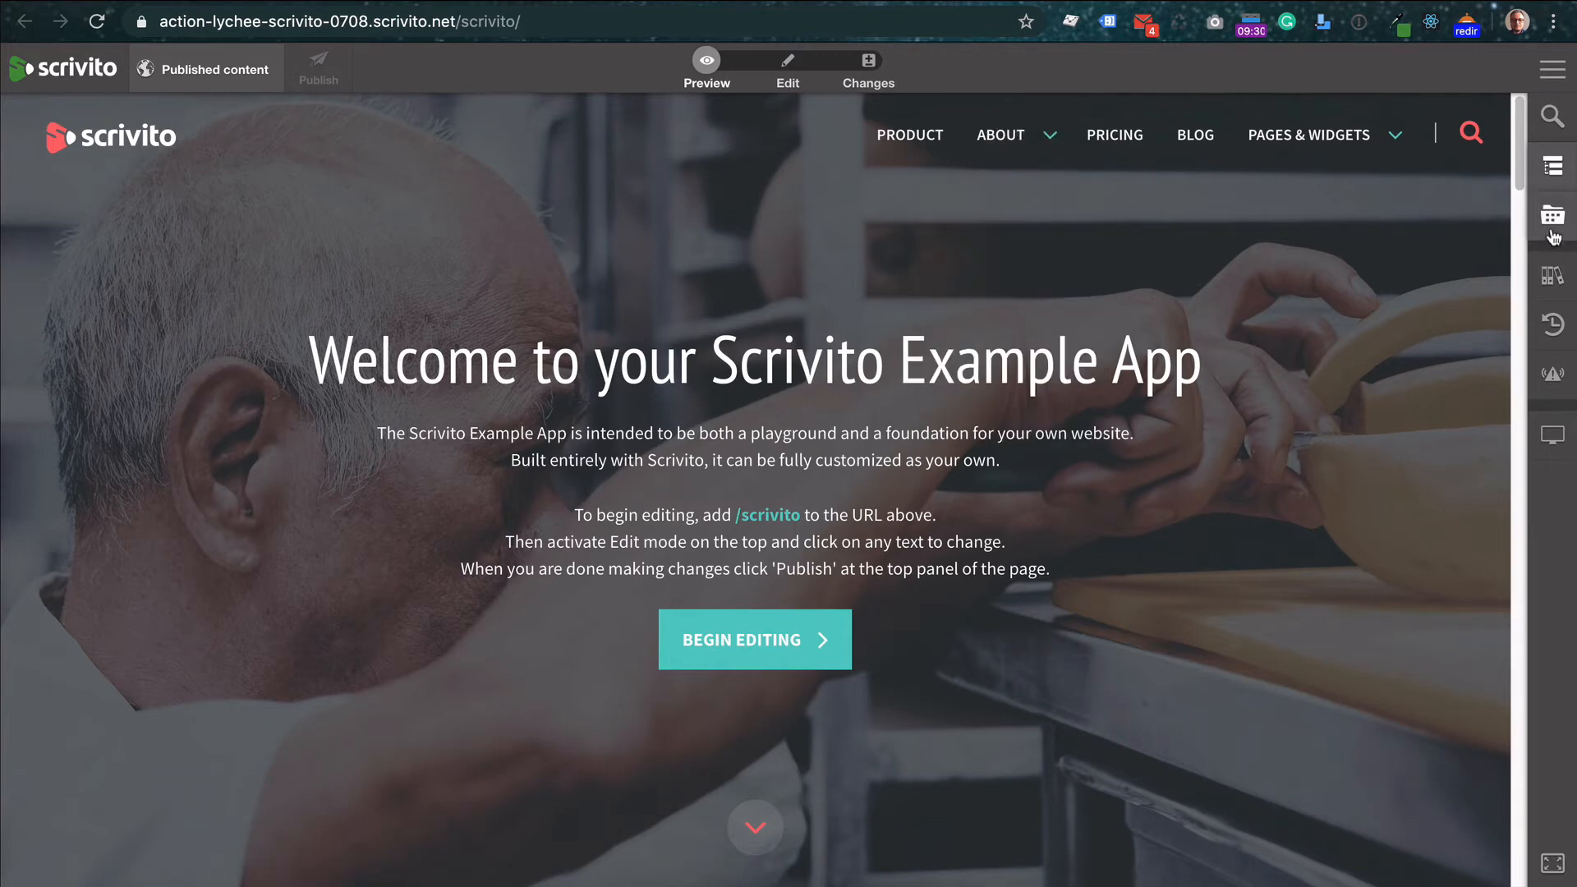
Open the Content Browser, expand the Pages category to view its page types, and close the browser
mouse_move(1553, 234)
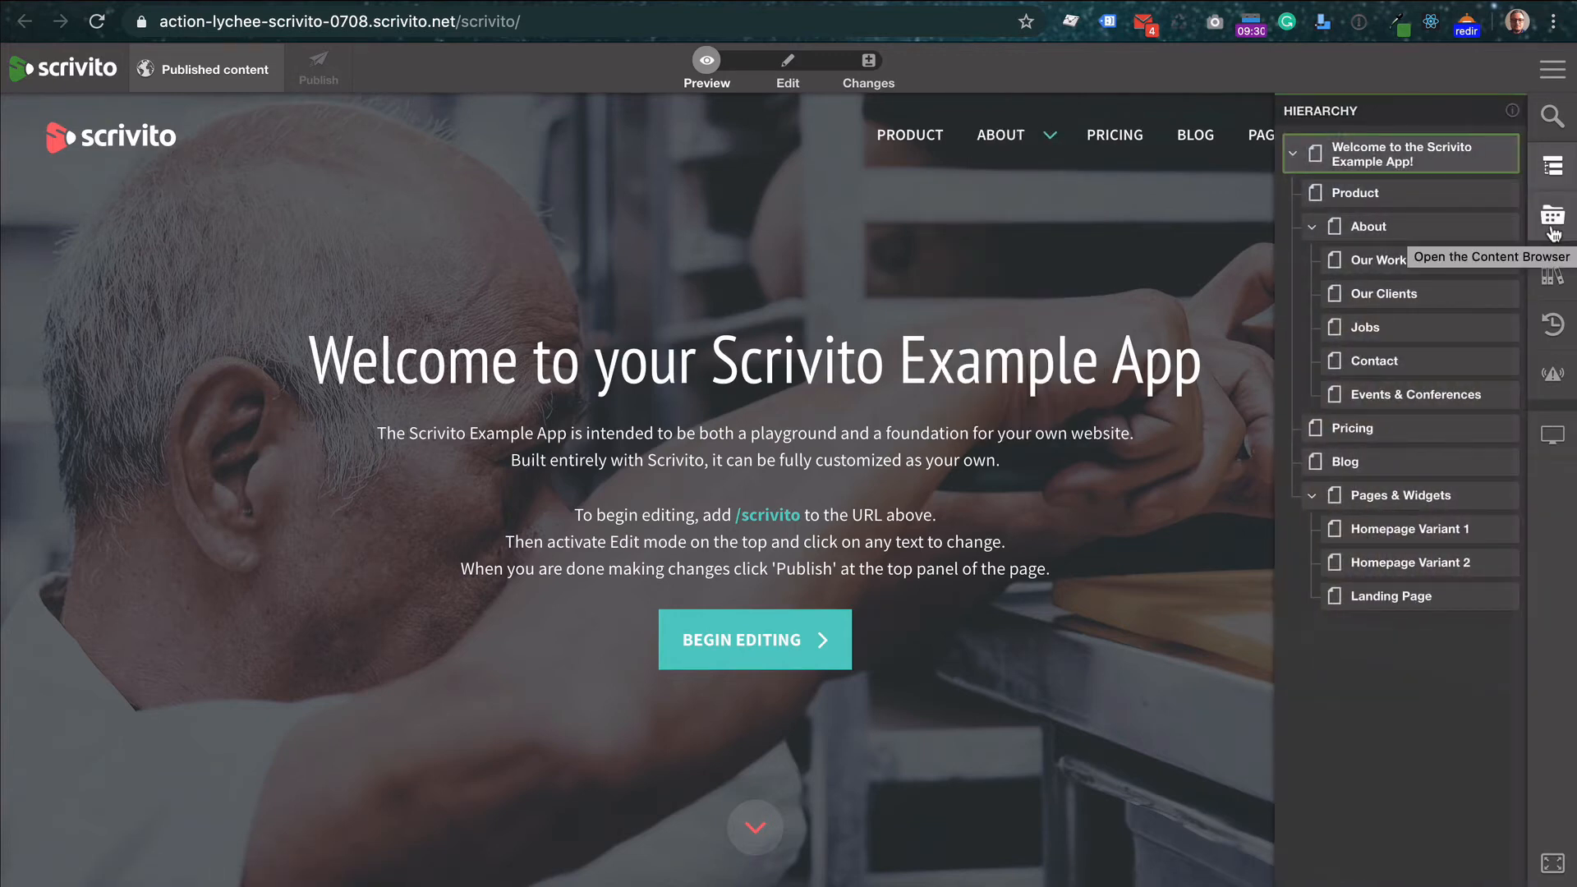
left_click(1552, 234)
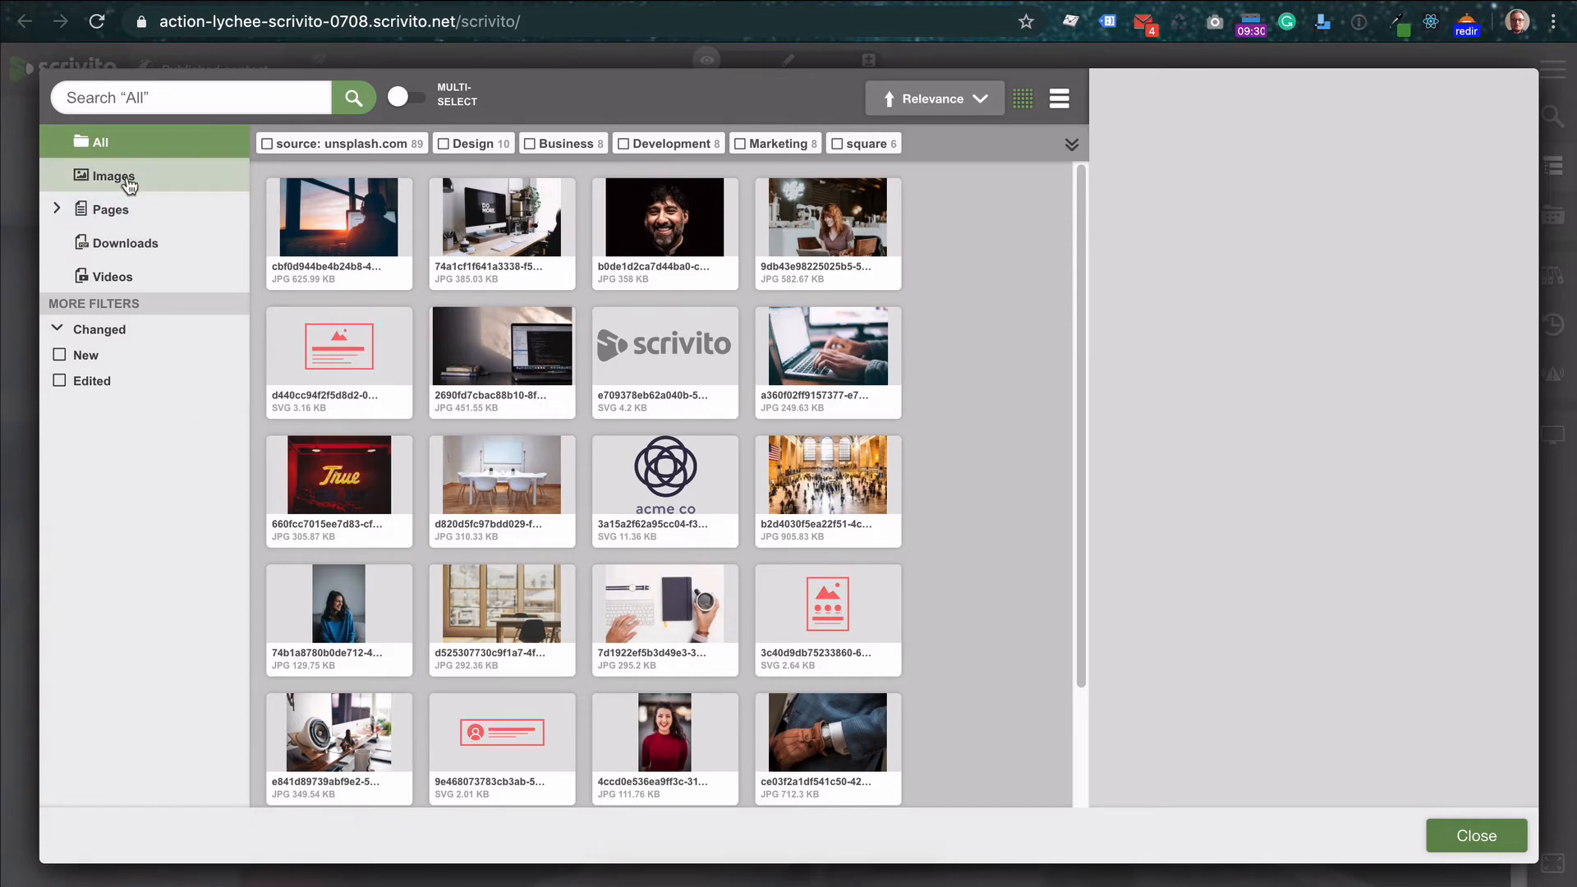
left_click(58, 211)
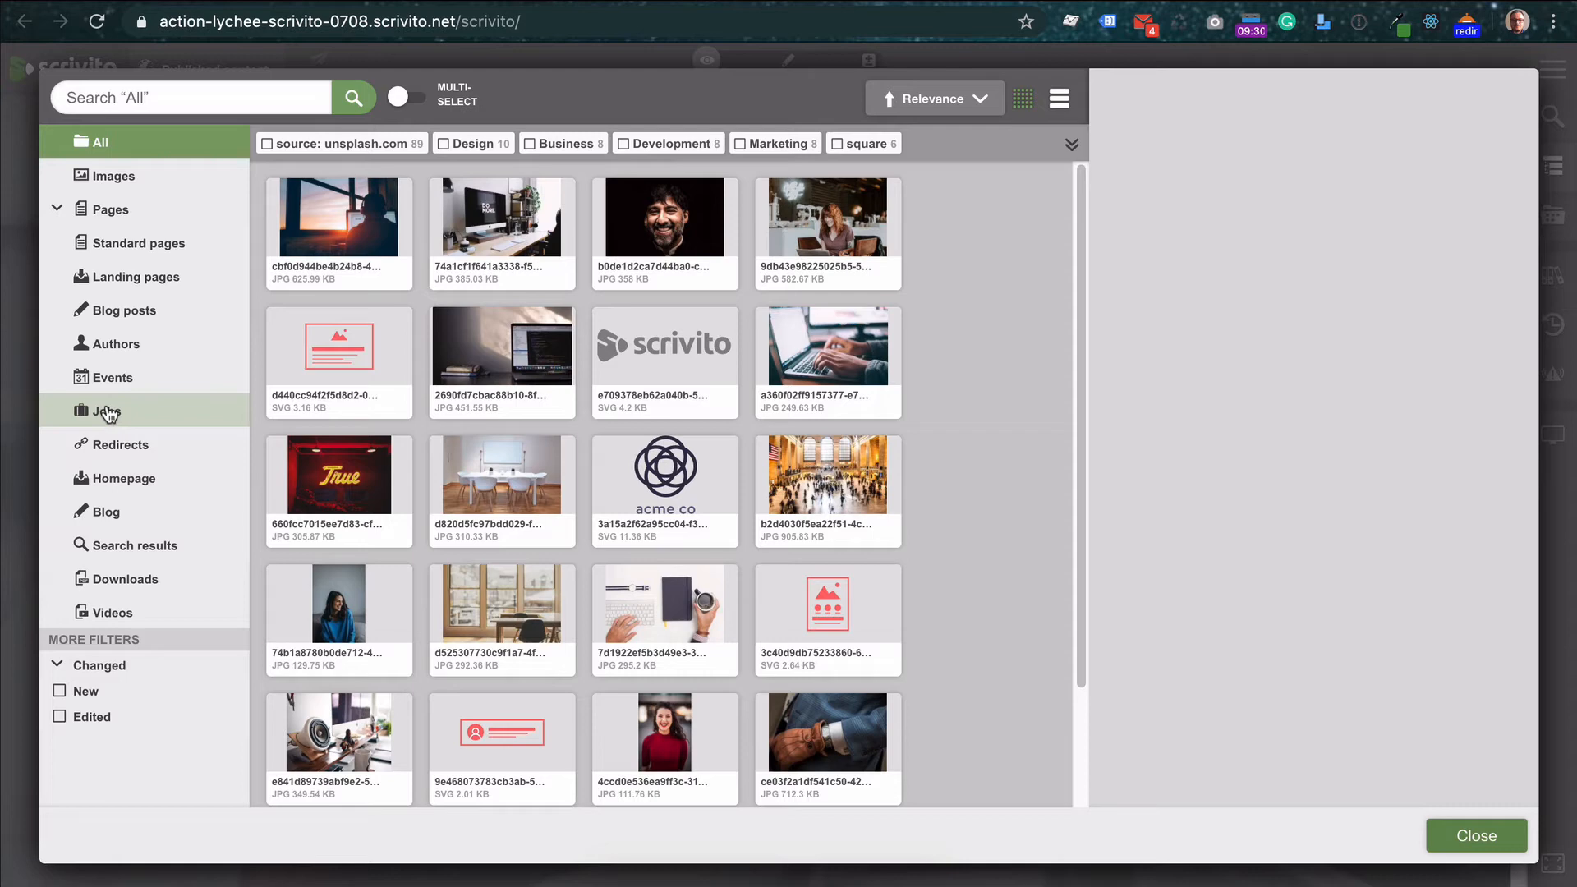
left_click(1493, 835)
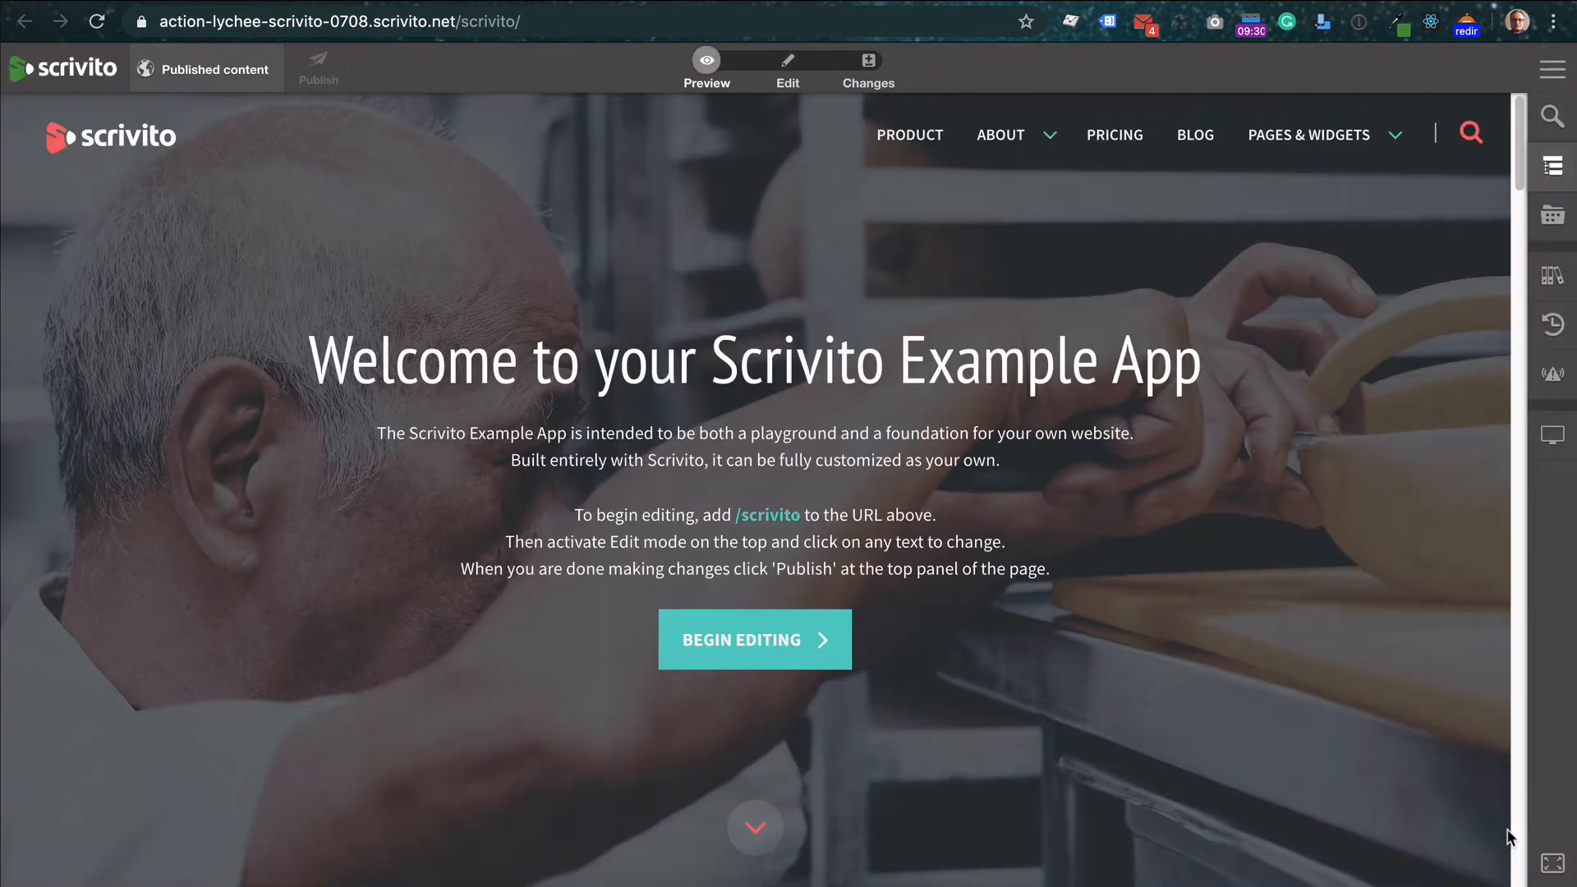
View the working copies, the current page's publishing history and the notifications in turn
left_click(1551, 278)
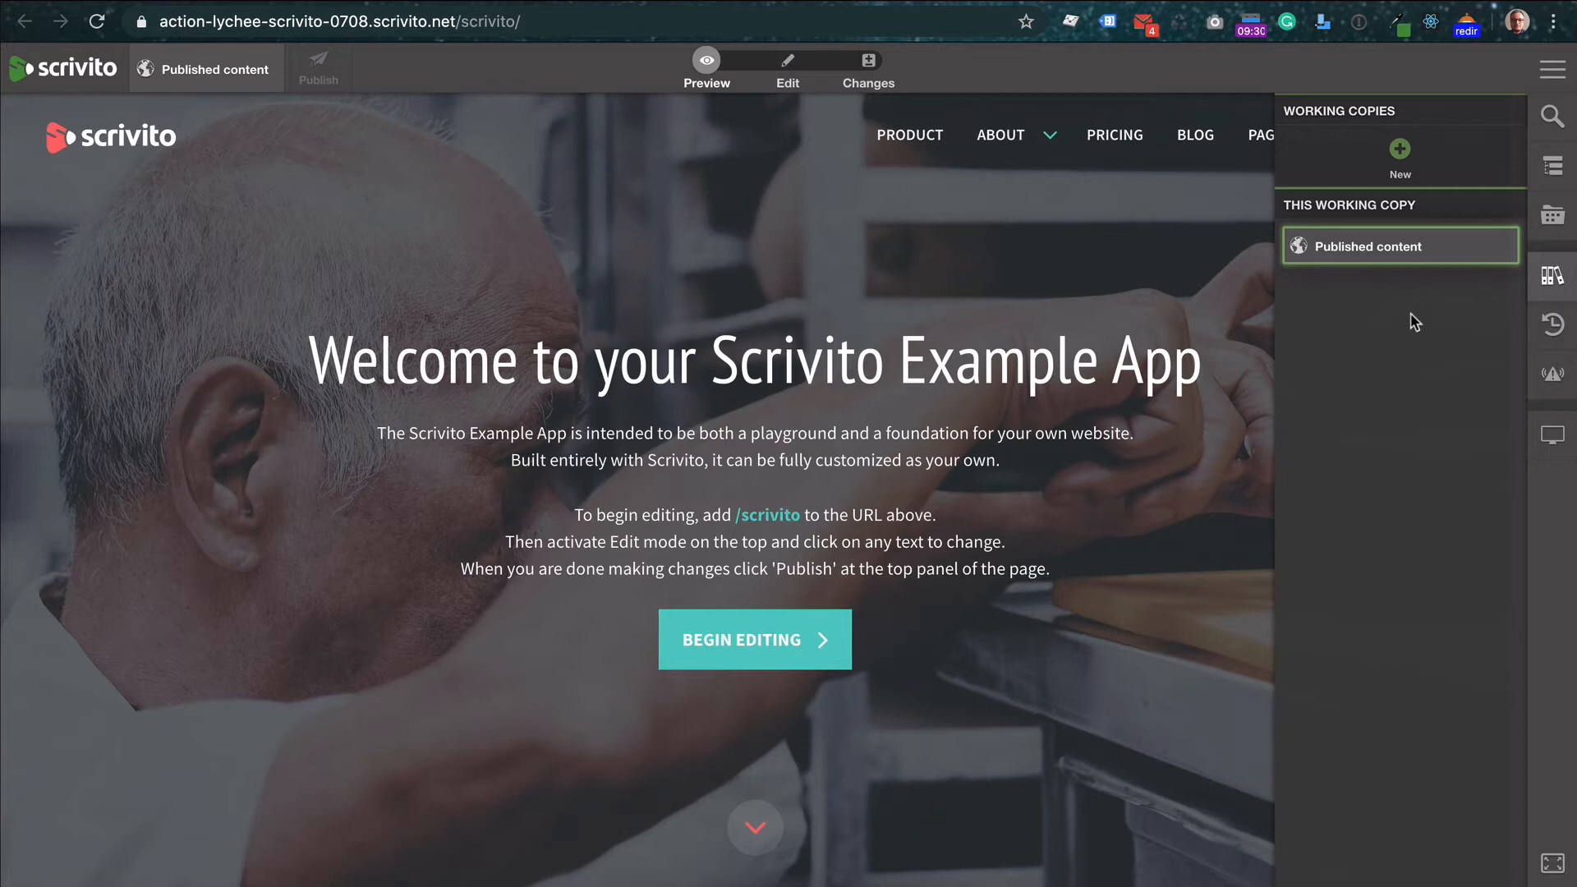
left_click(1552, 276)
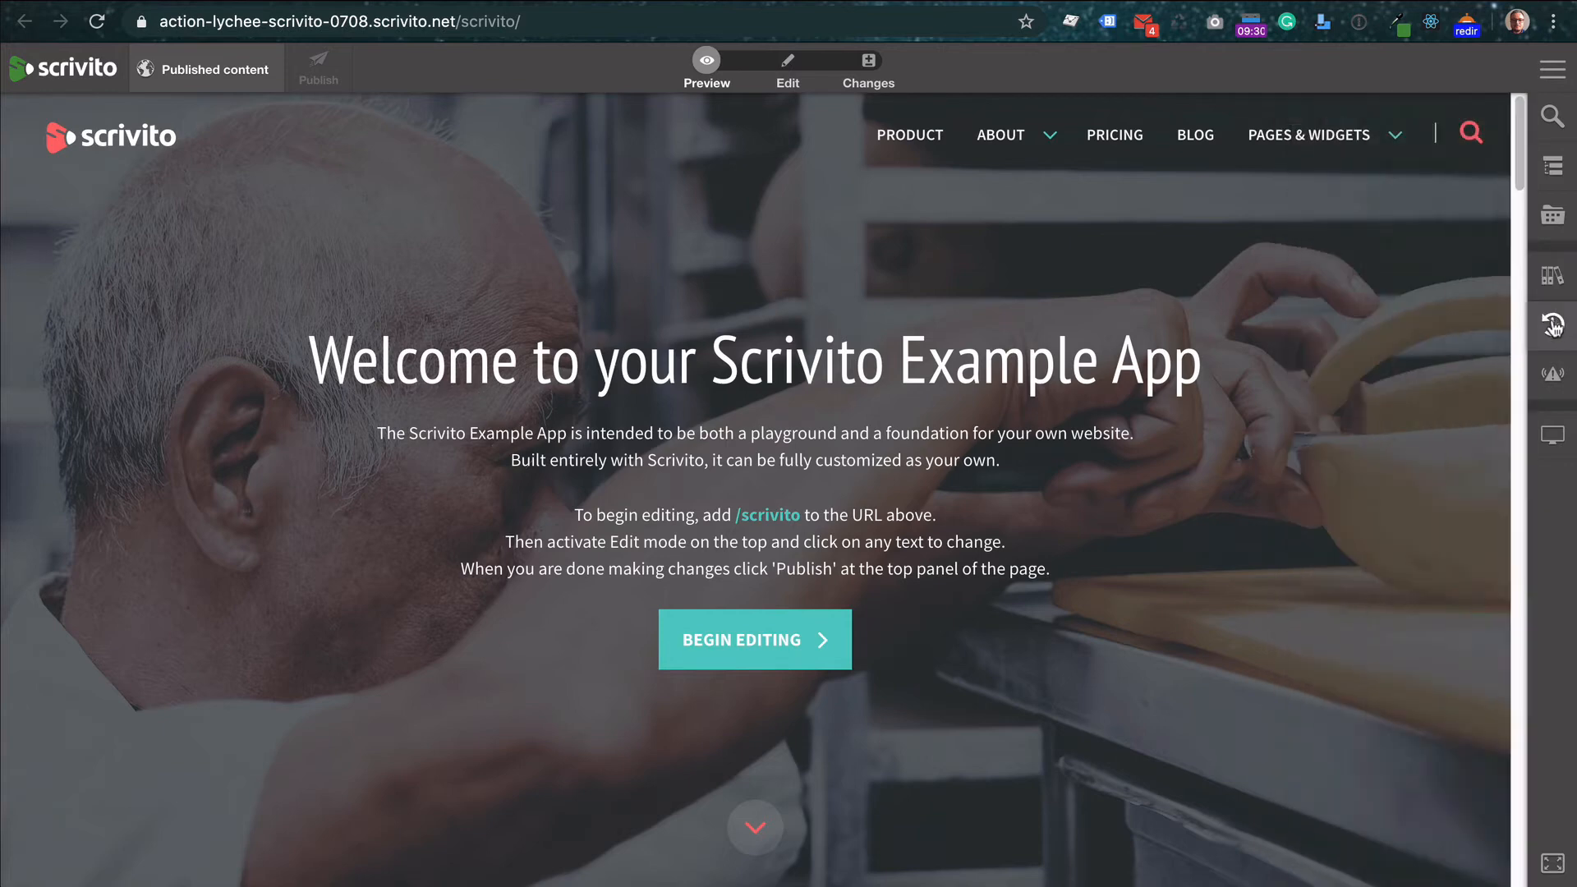
left_click(1554, 325)
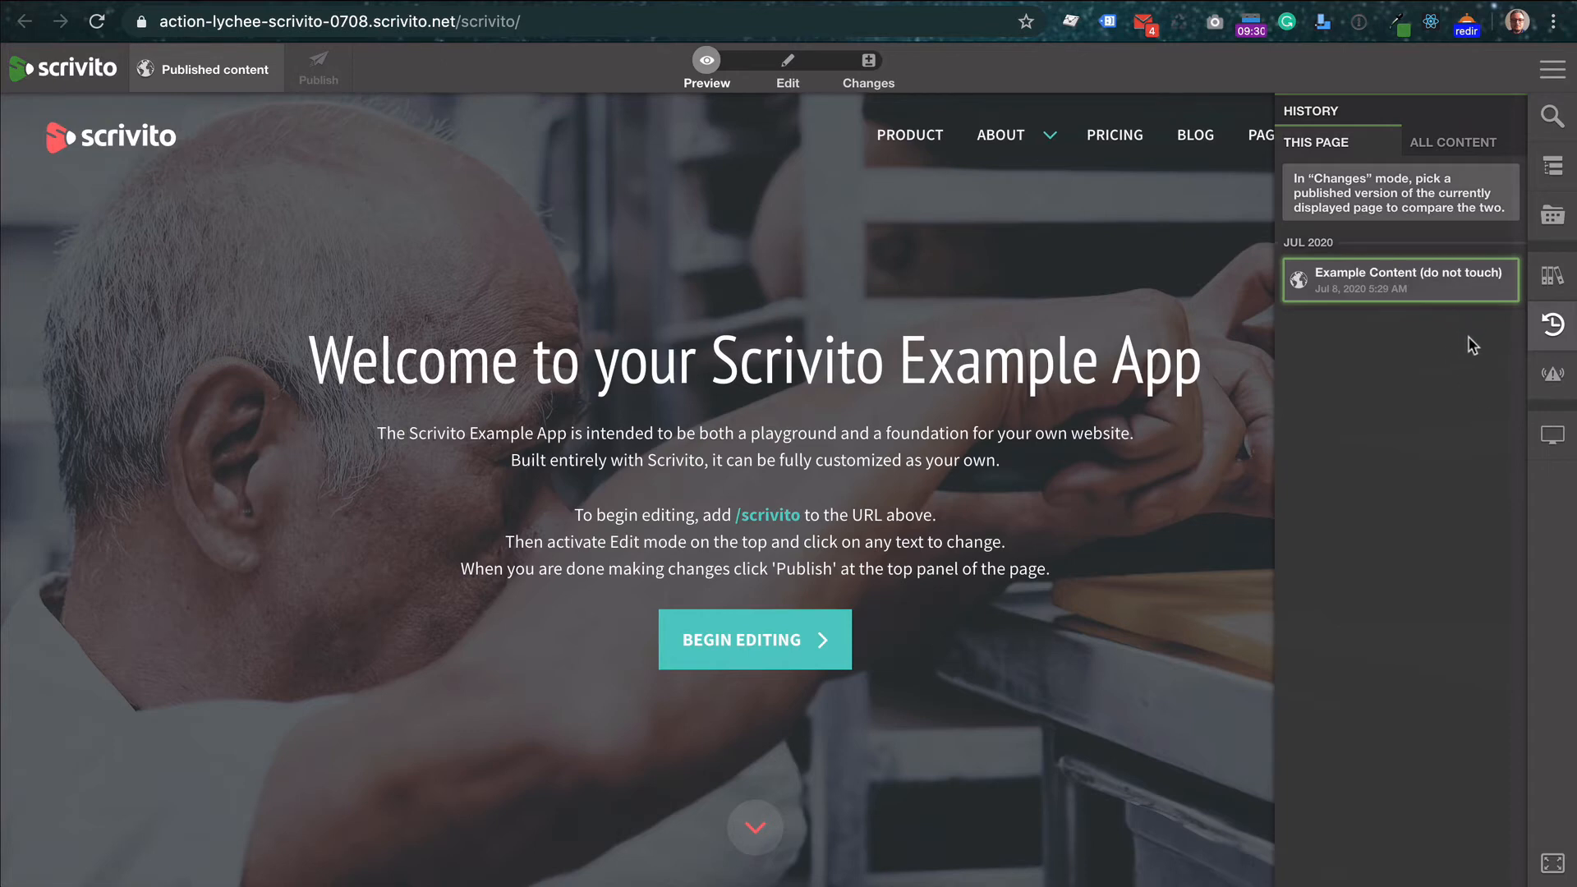
left_click(1553, 376)
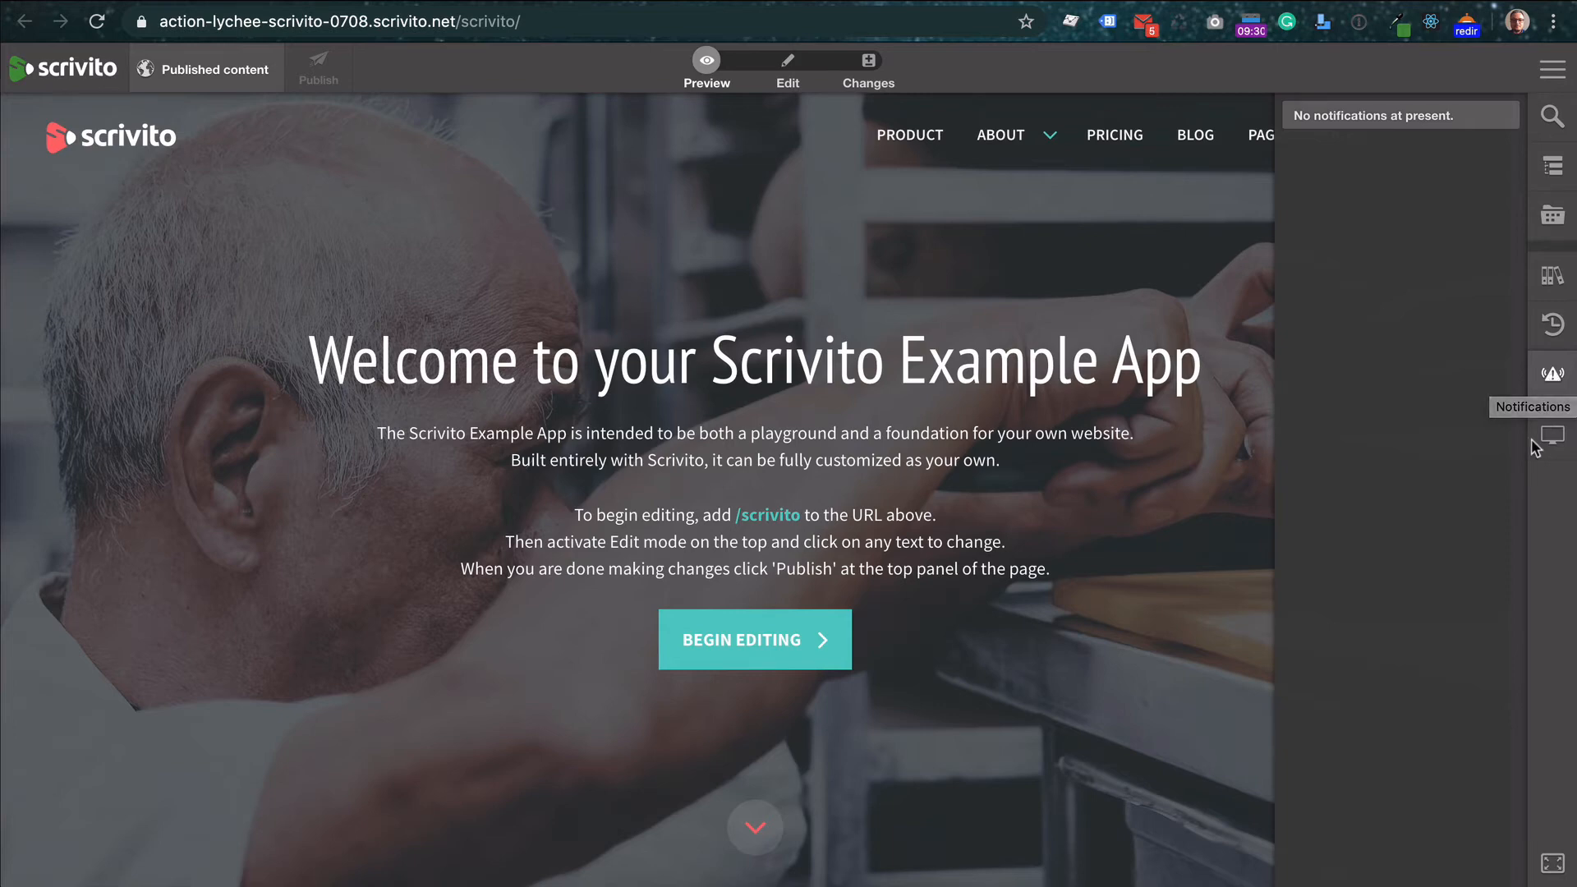
Preview the page in mobile phone portrait, tablet portrait and laptop sizes, and return it to desktop size
left_click(1559, 444)
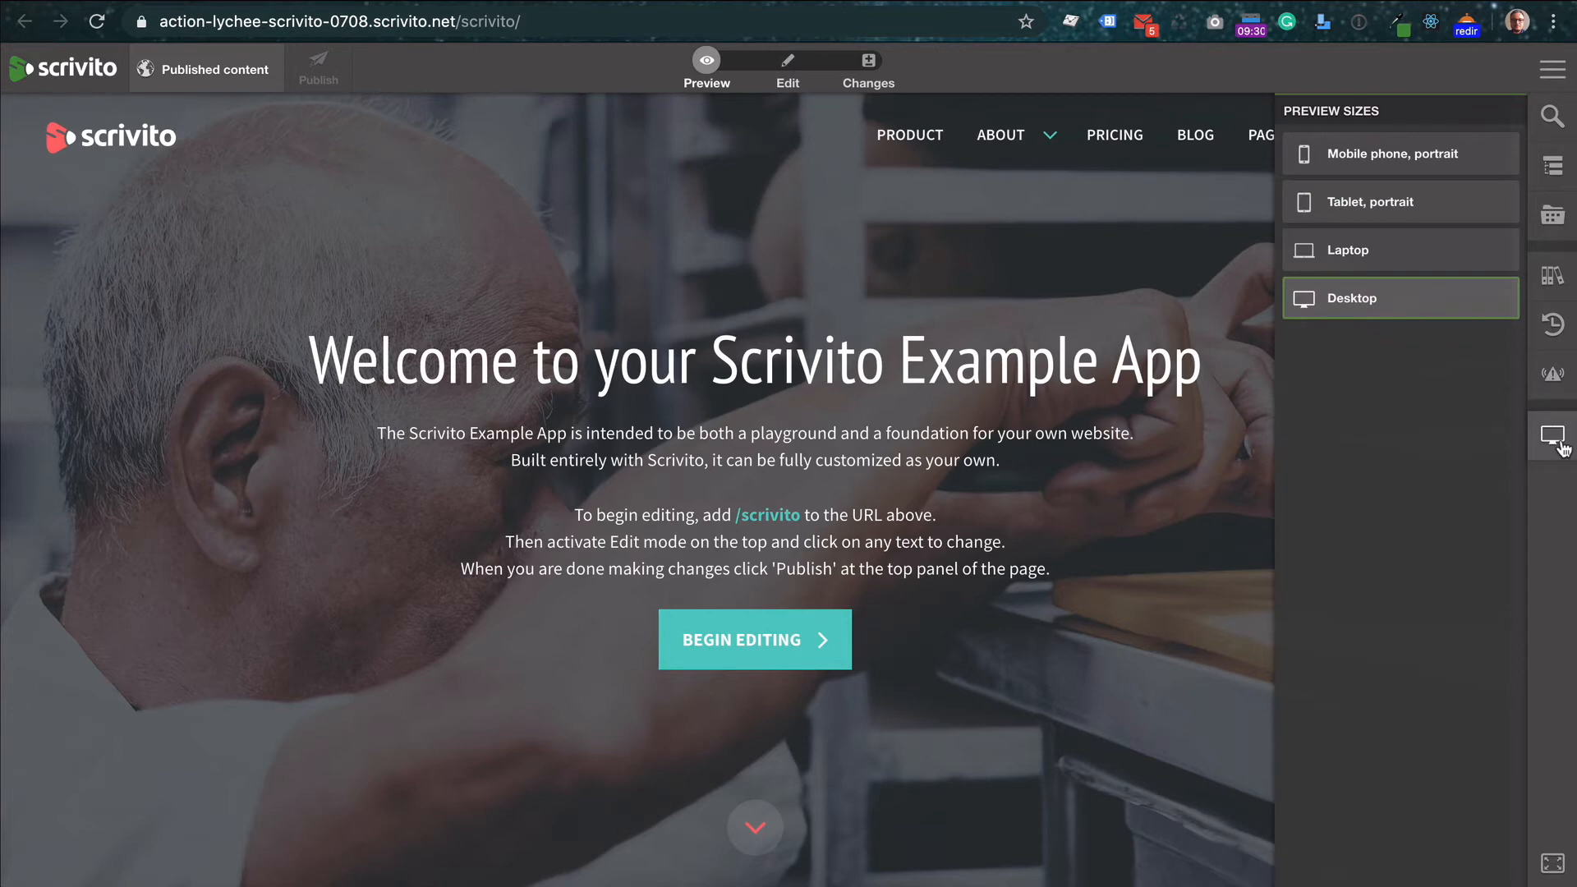
left_click(1394, 155)
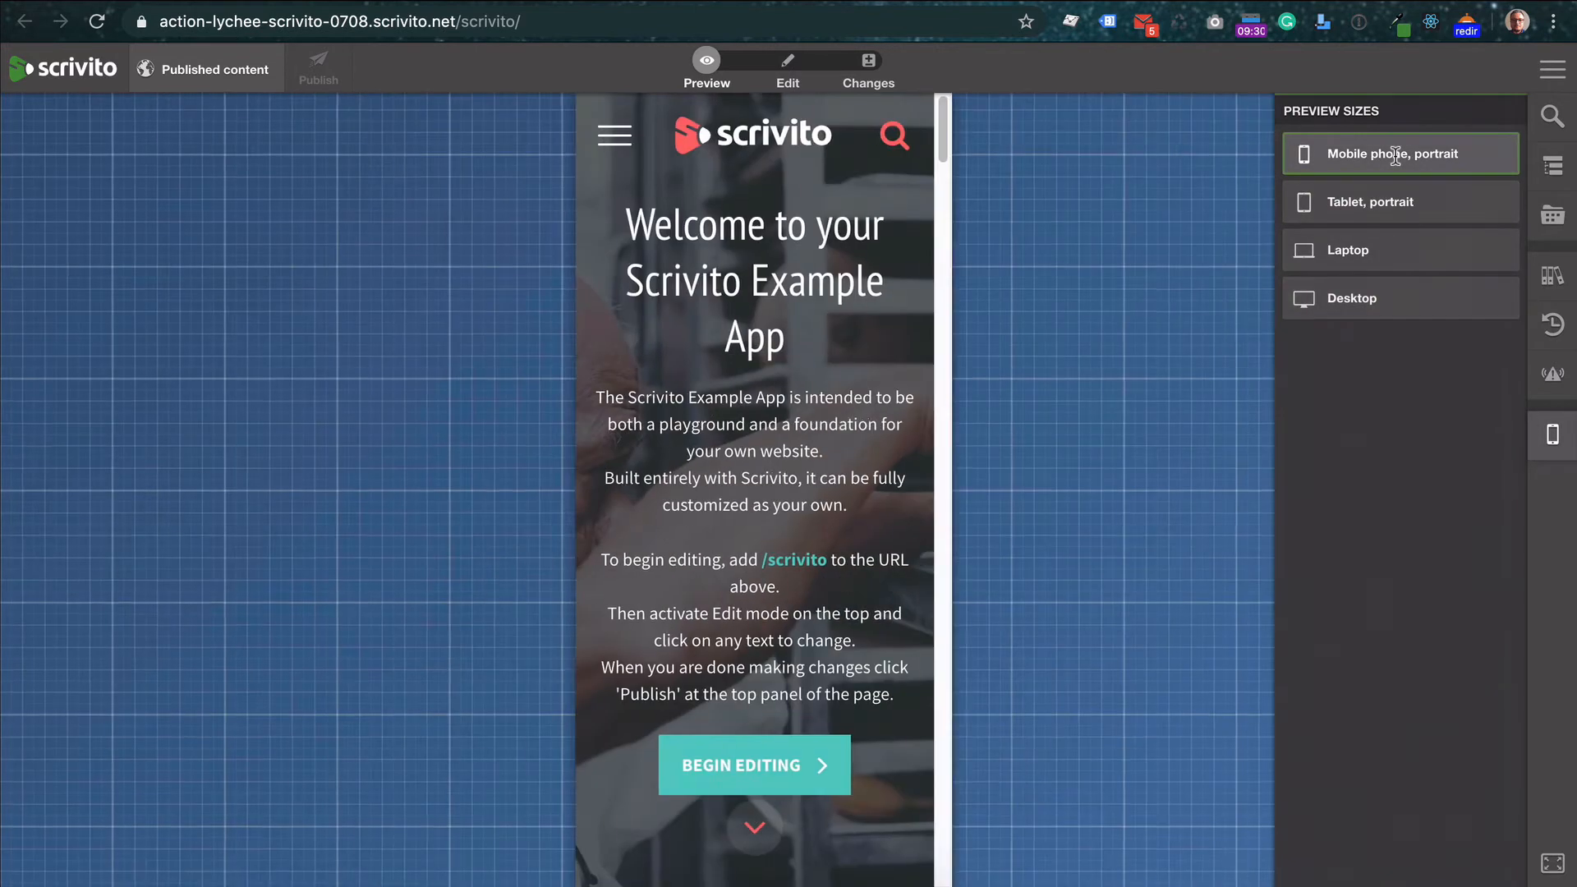
left_click(1395, 202)
left_click(1386, 253)
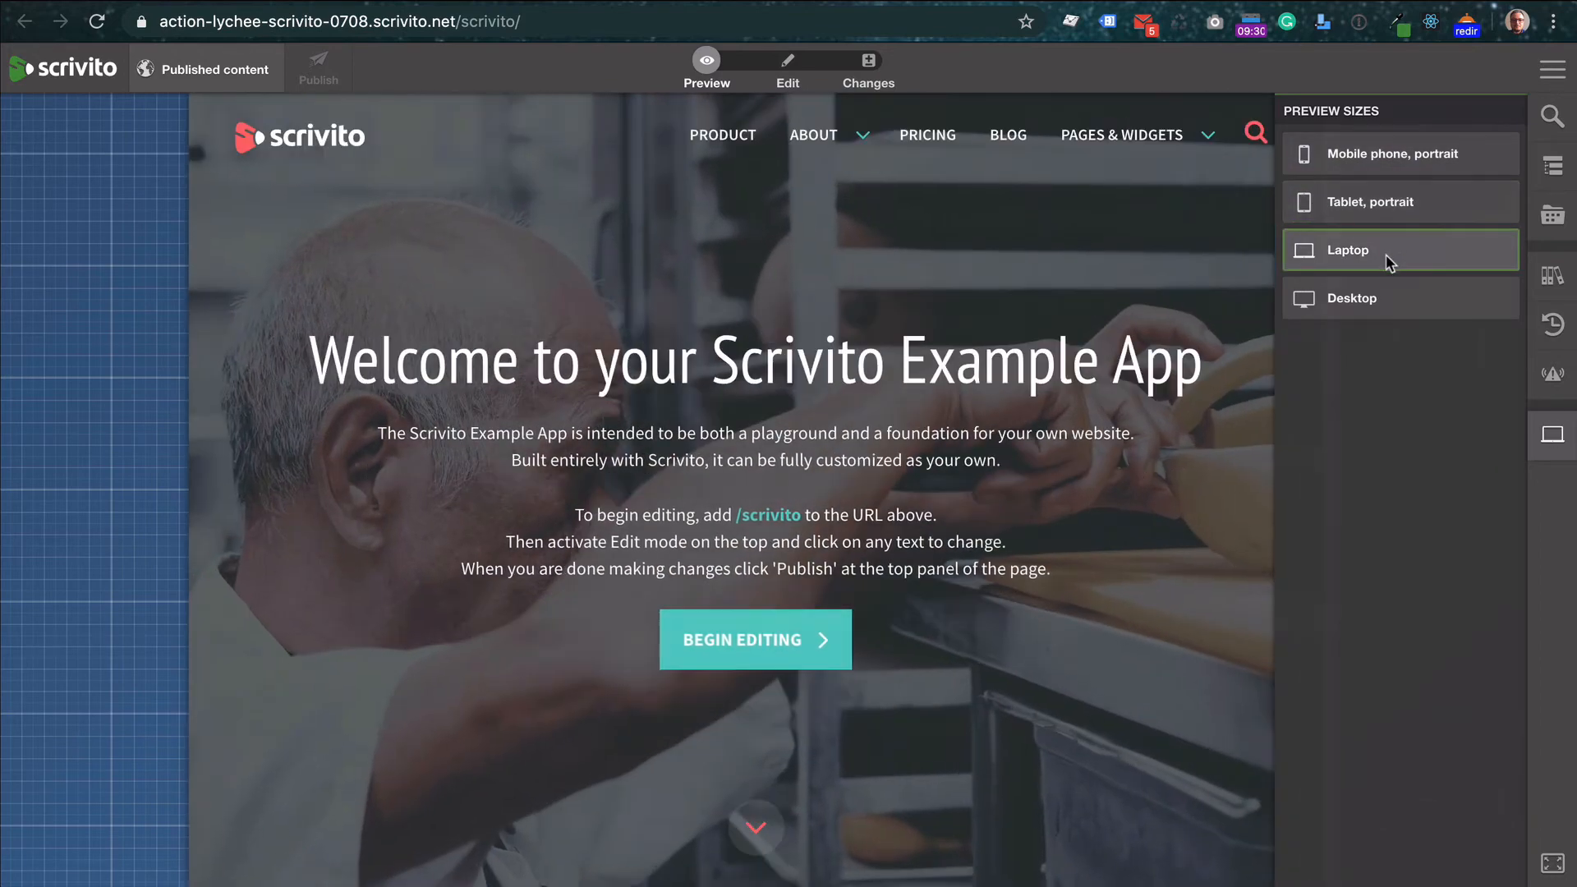
left_click(1383, 291)
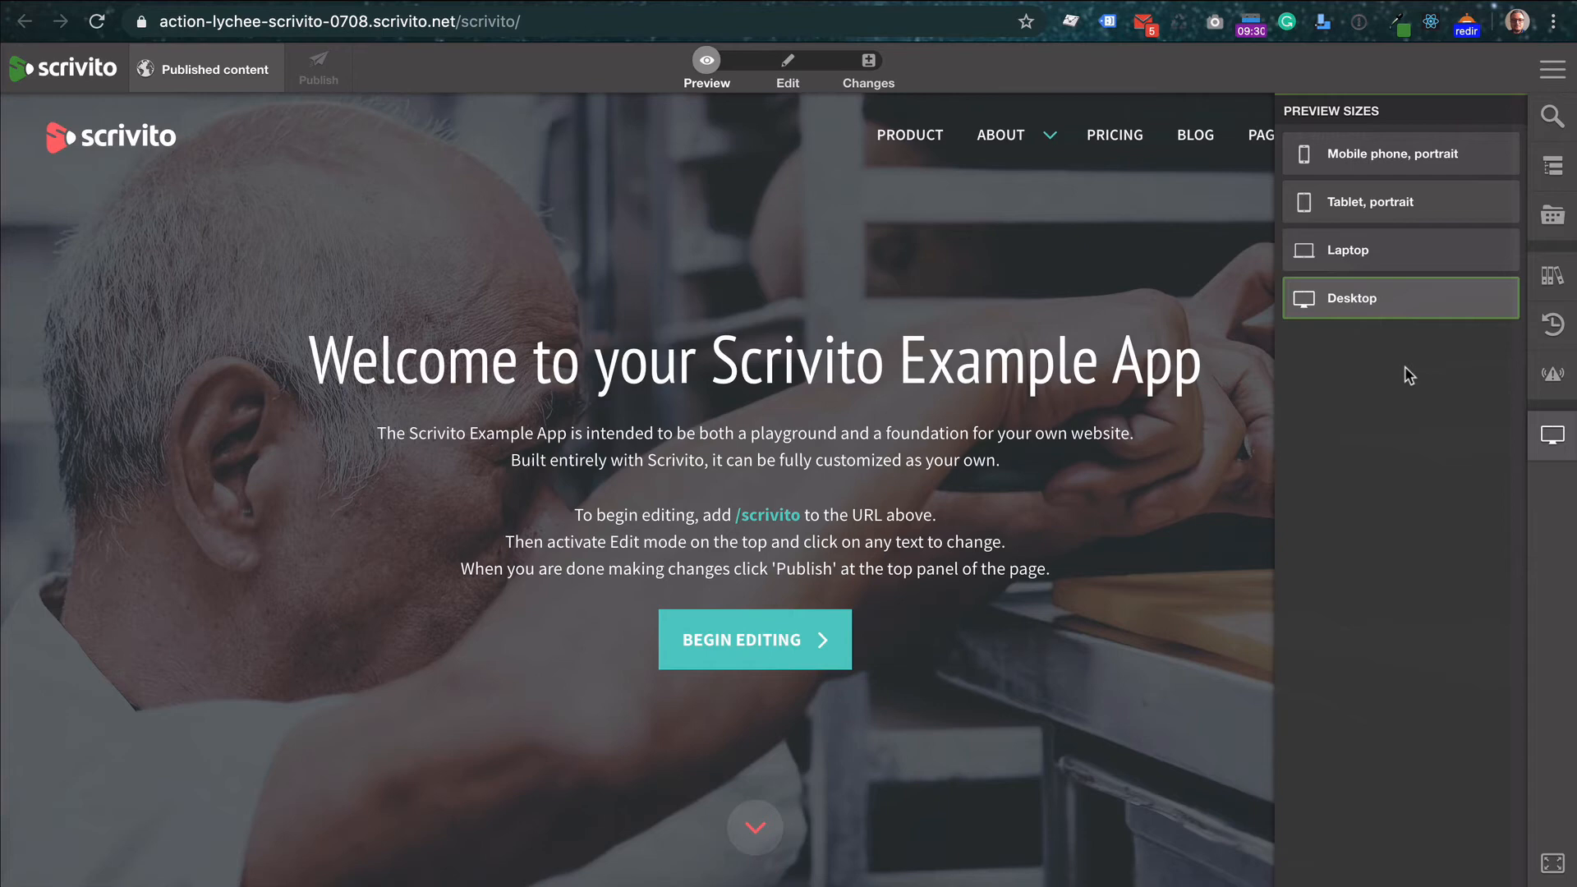
left_click(1555, 880)
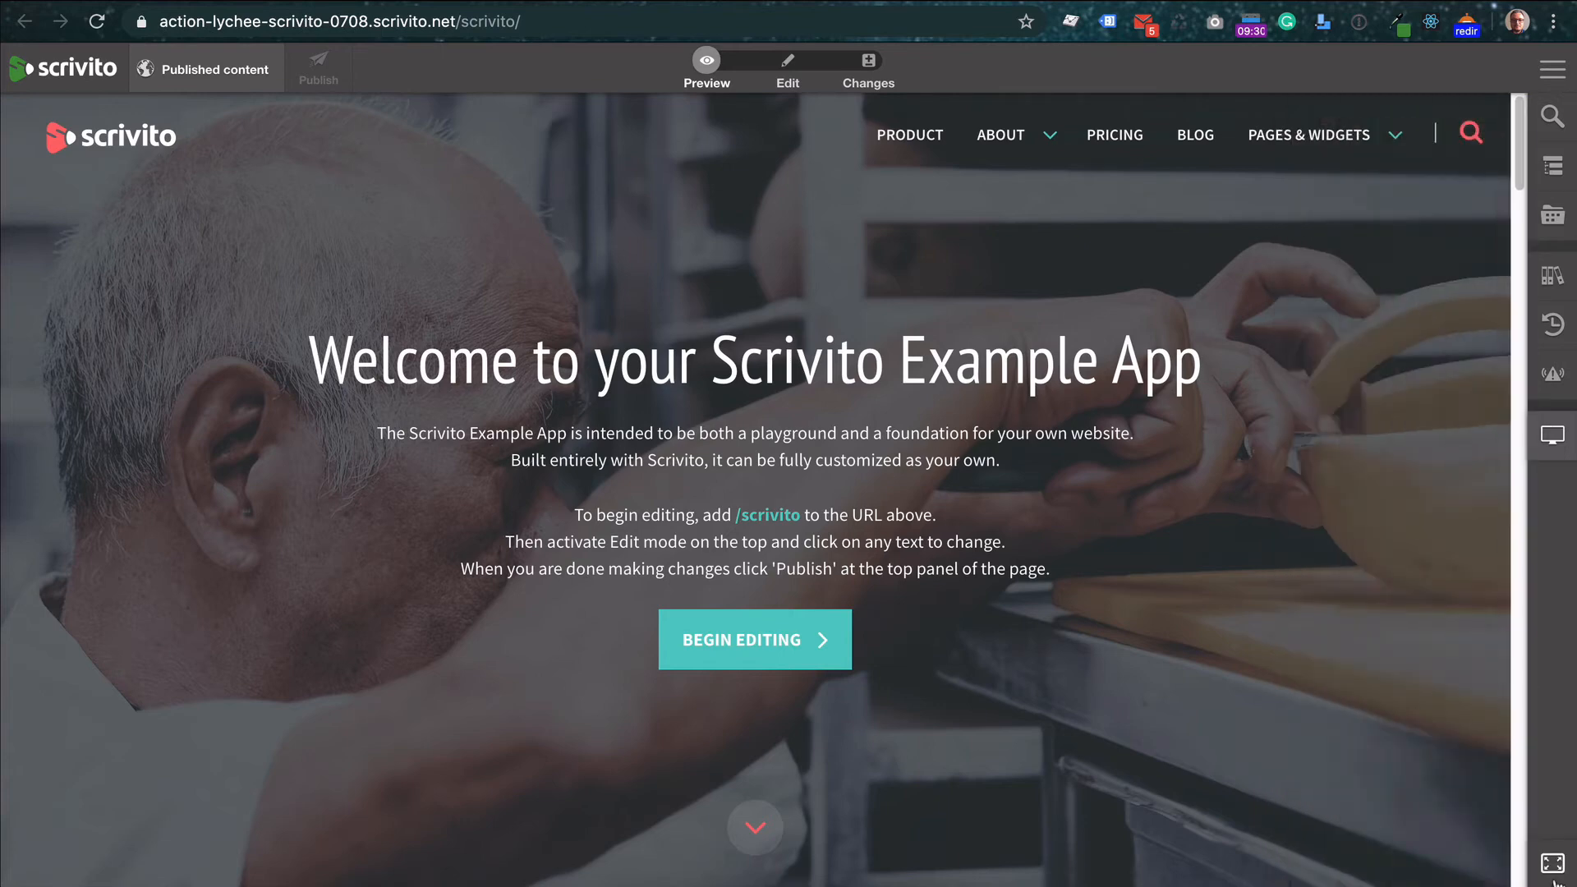
View the page without the editing interface, look through its sections, and restore the interface
left_click(1555, 878)
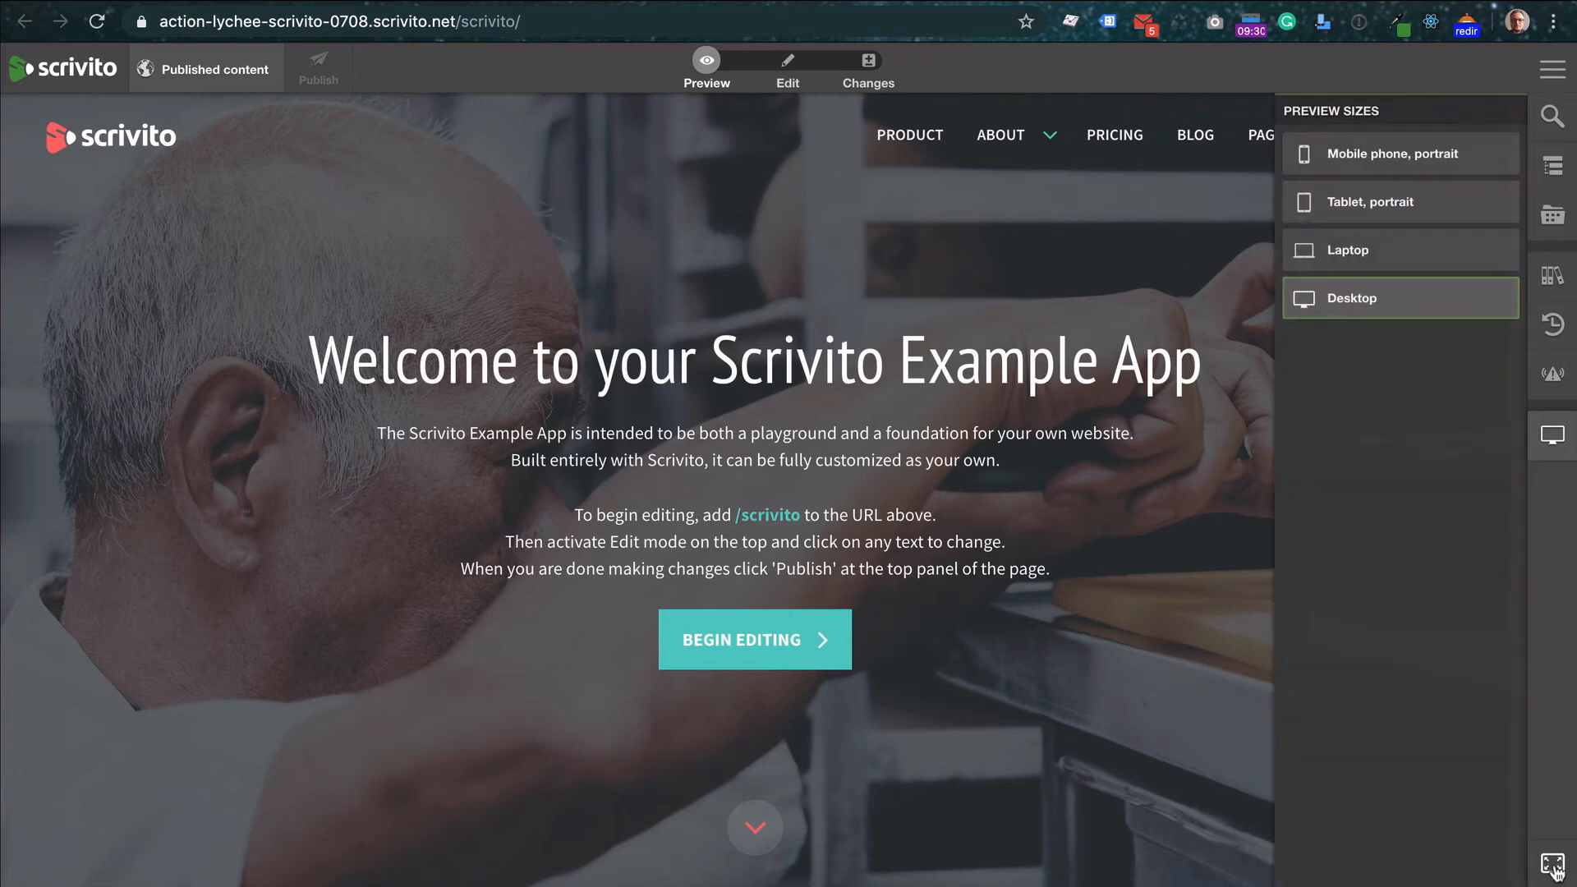
left_click(1555, 876)
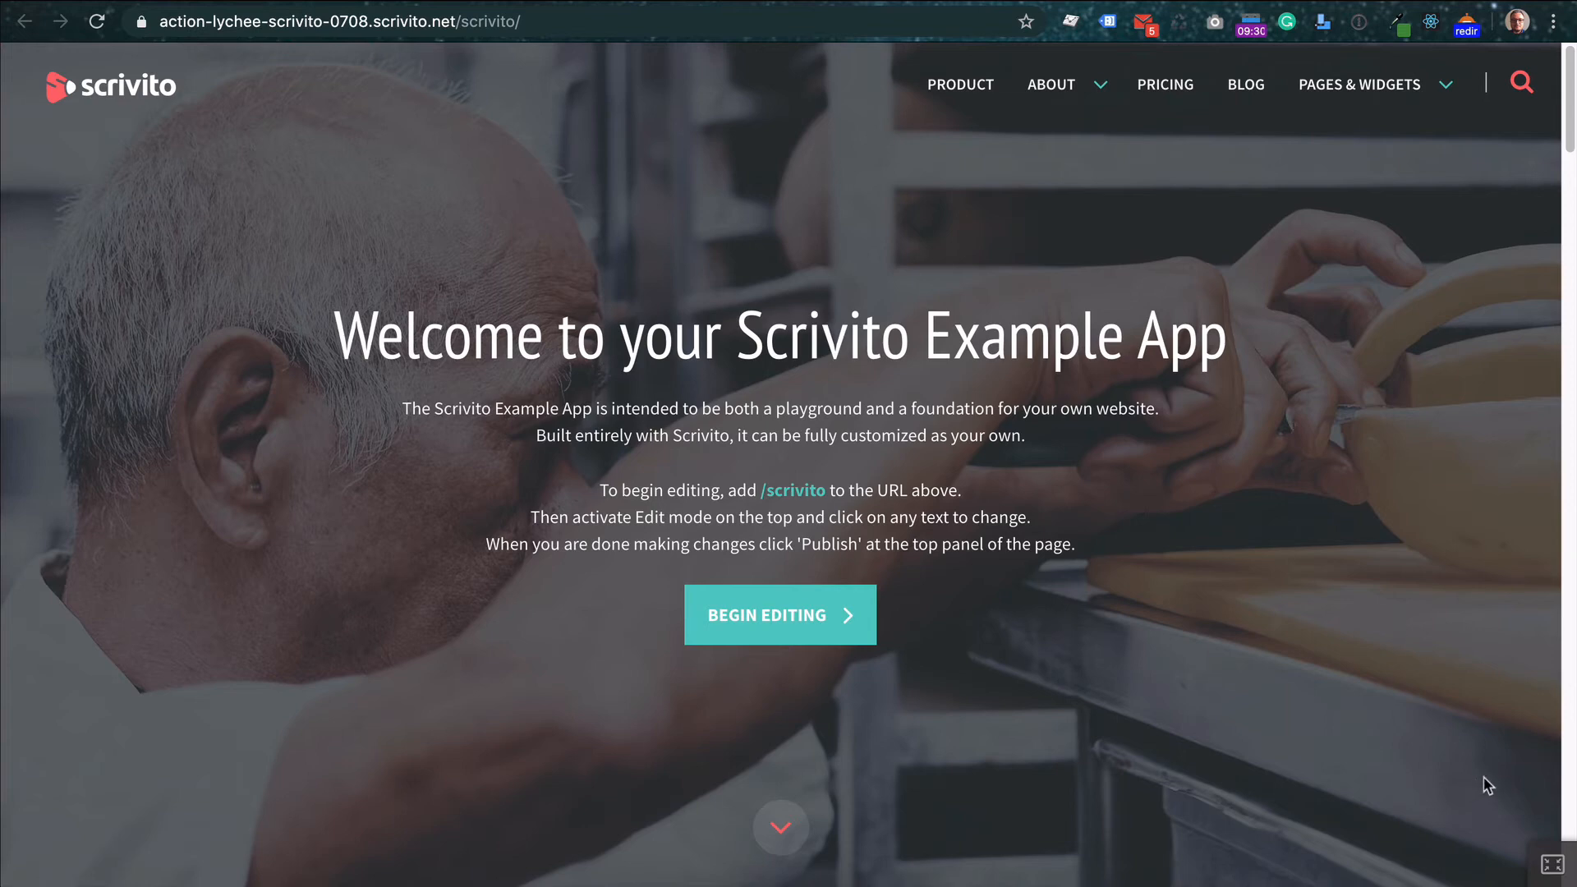
scroll(1450, 729, "down", 8)
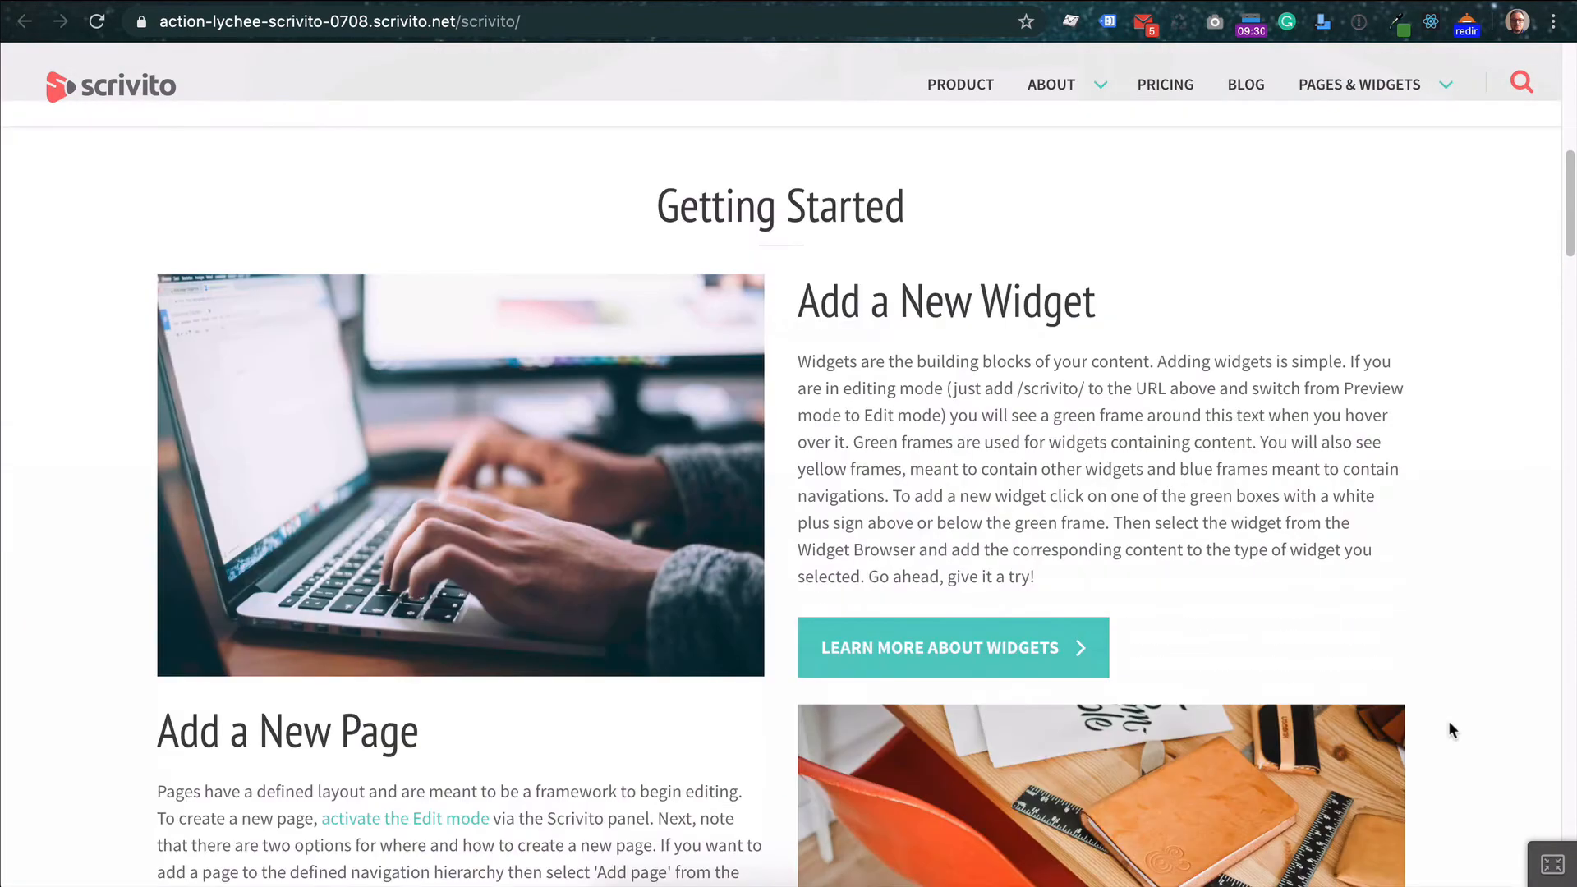
scroll(1448, 721, "down", 5)
scroll(1447, 727, "up", 15)
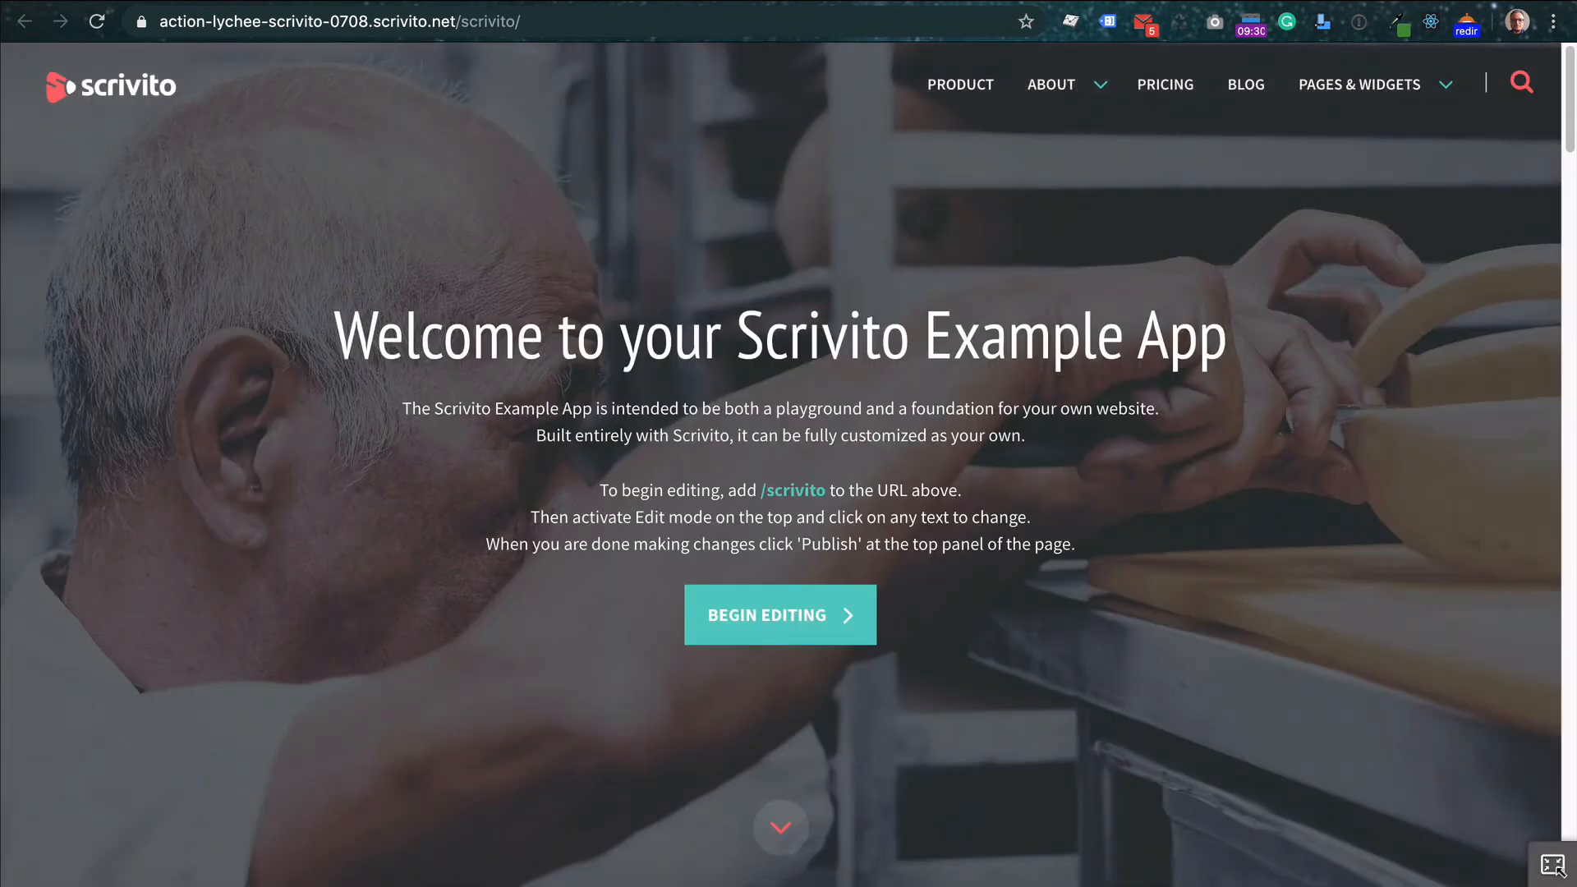
left_click(1552, 865)
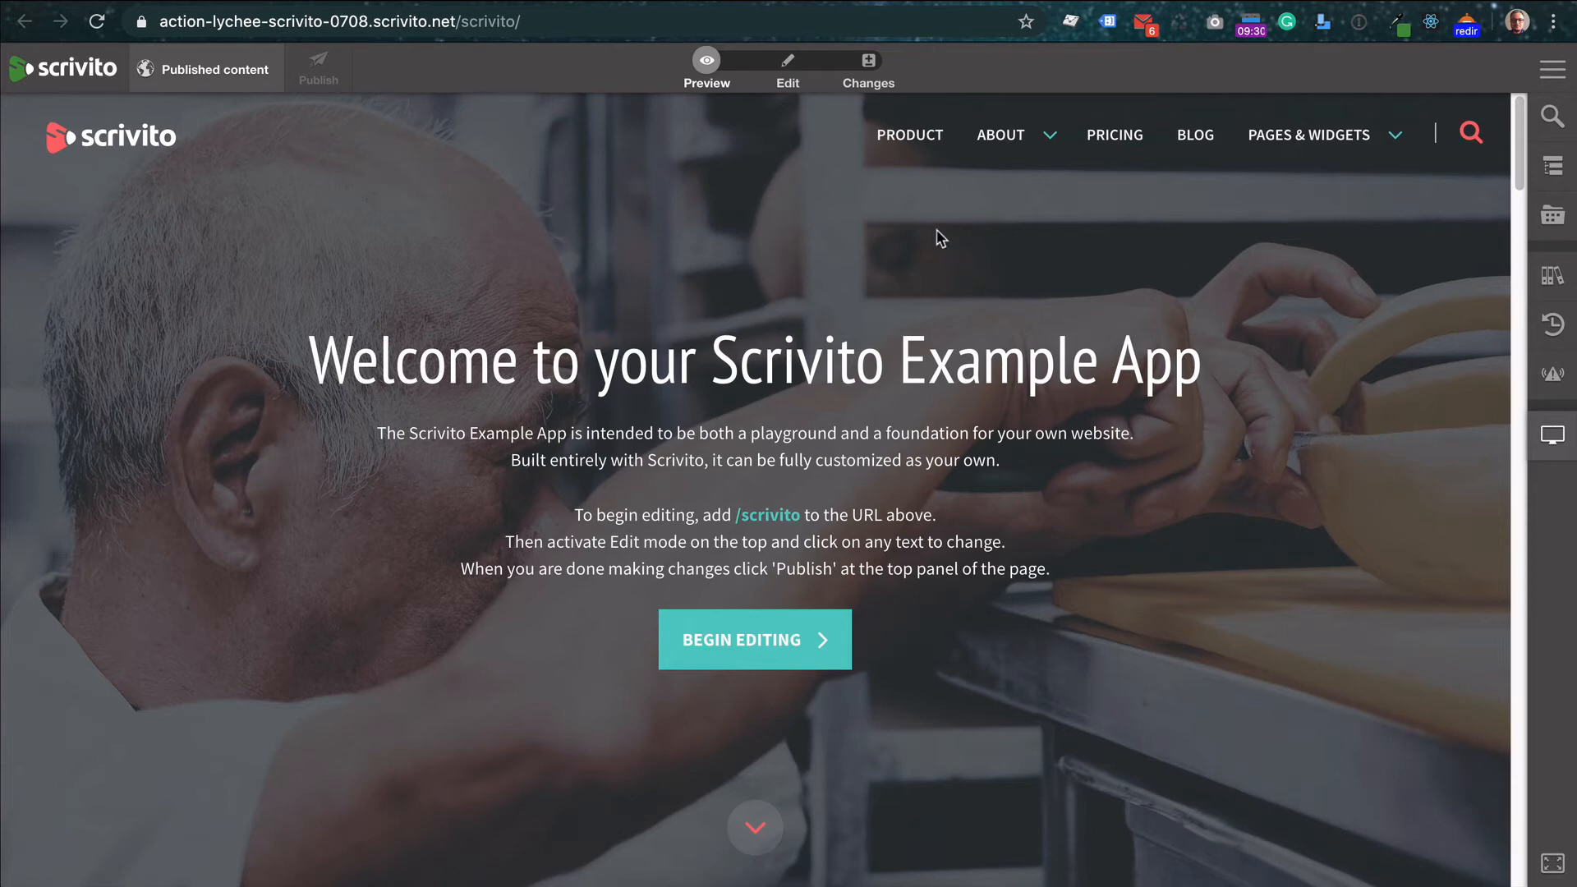
Switch the page to Edit mode and replace "Welcome to your" in the main headline with "Website based on"
left_click(785, 86)
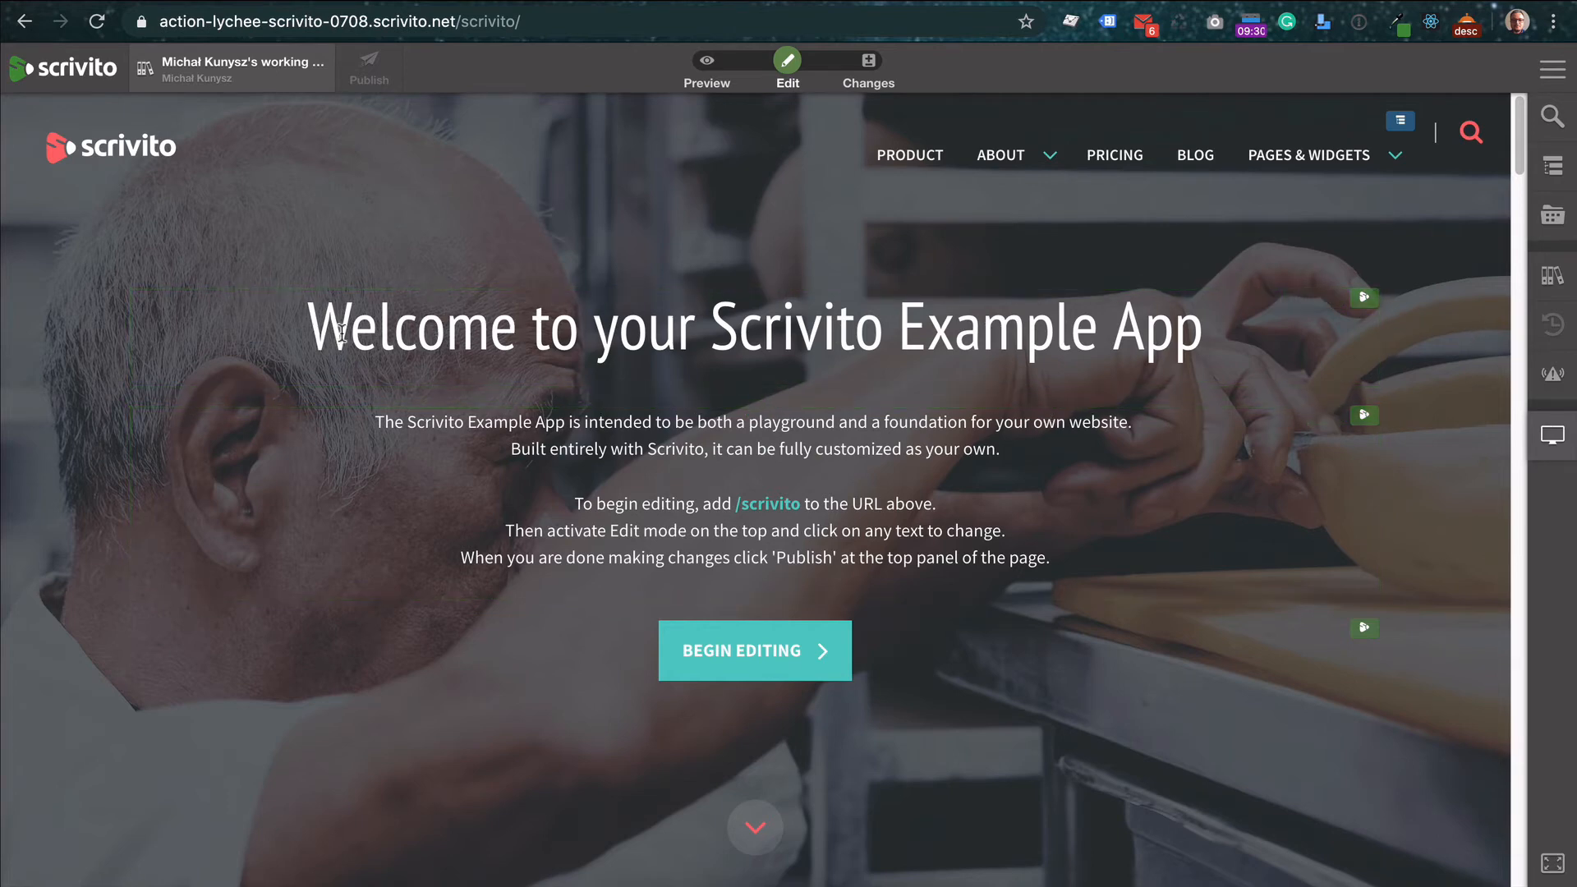
left_click_drag(709, 328, 320, 319)
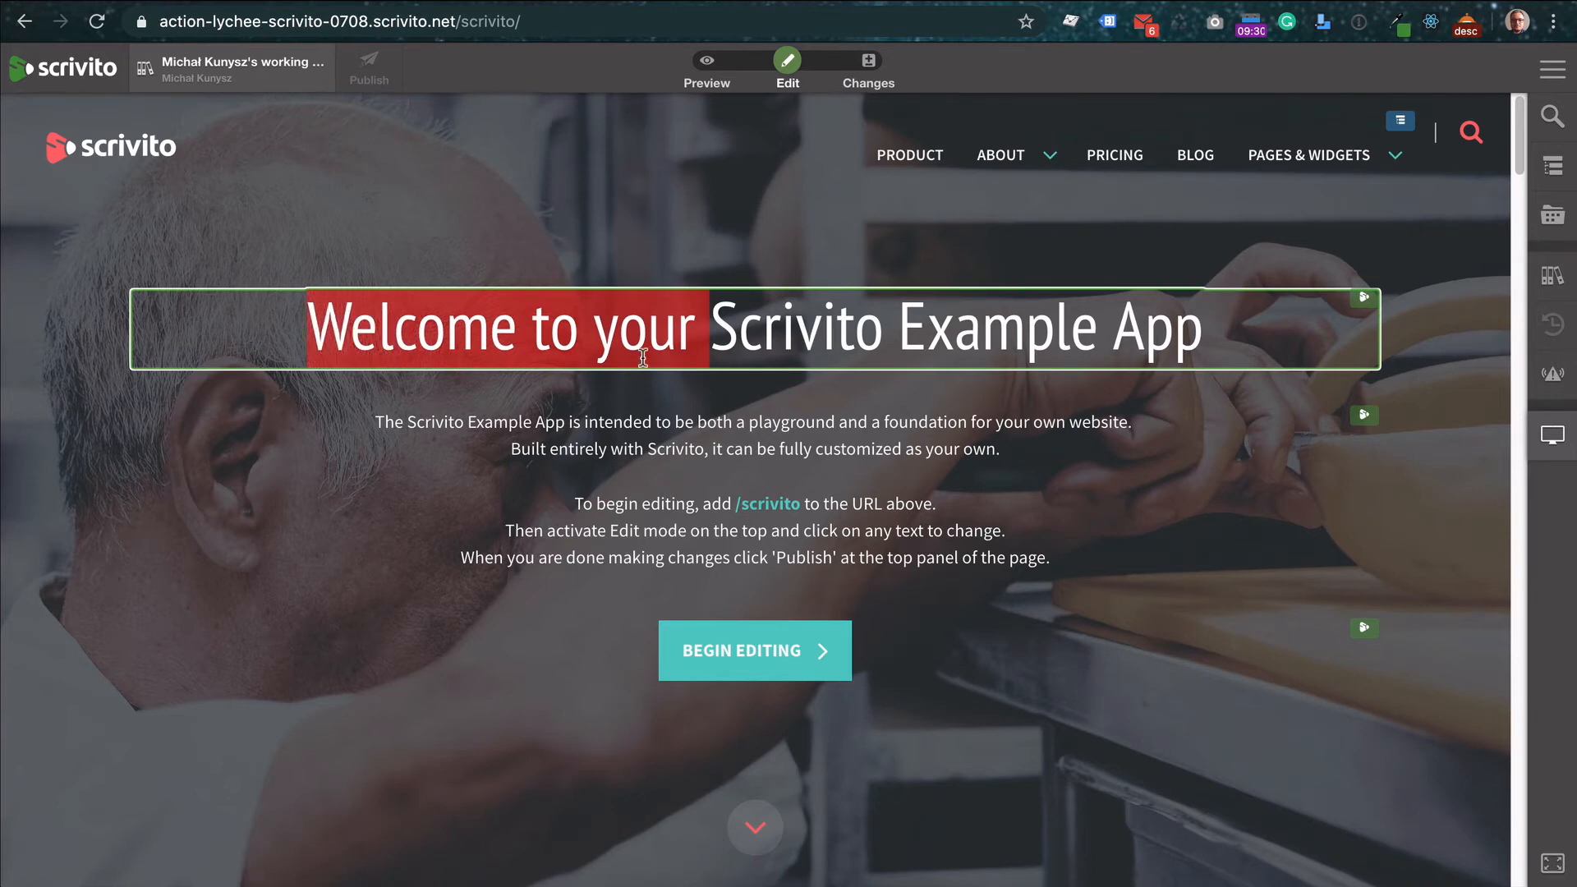
type("Web")
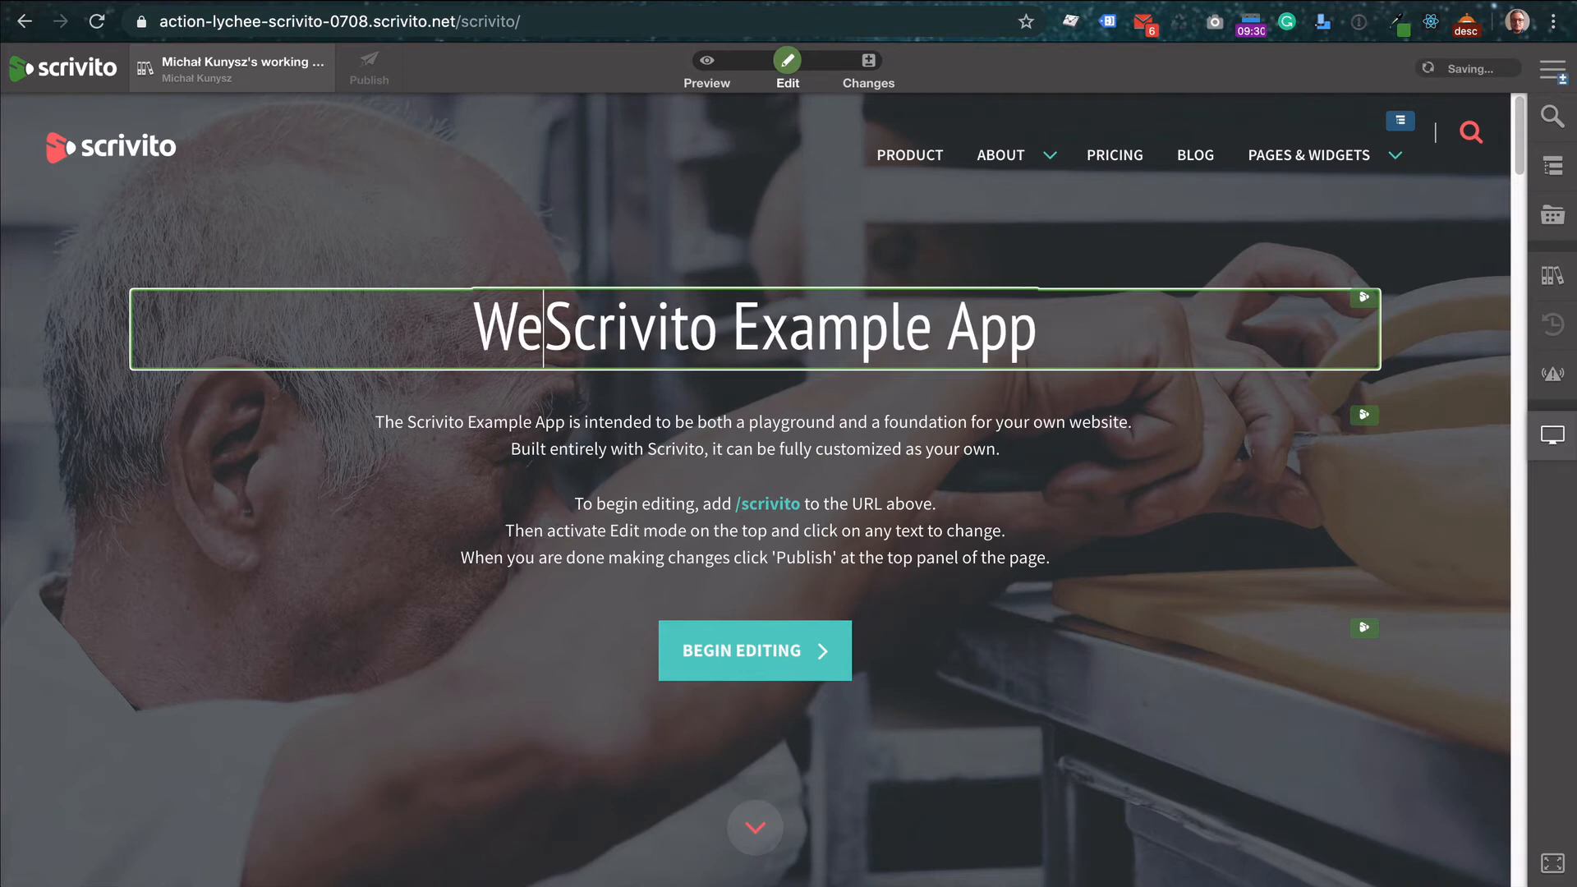
type("site based o")
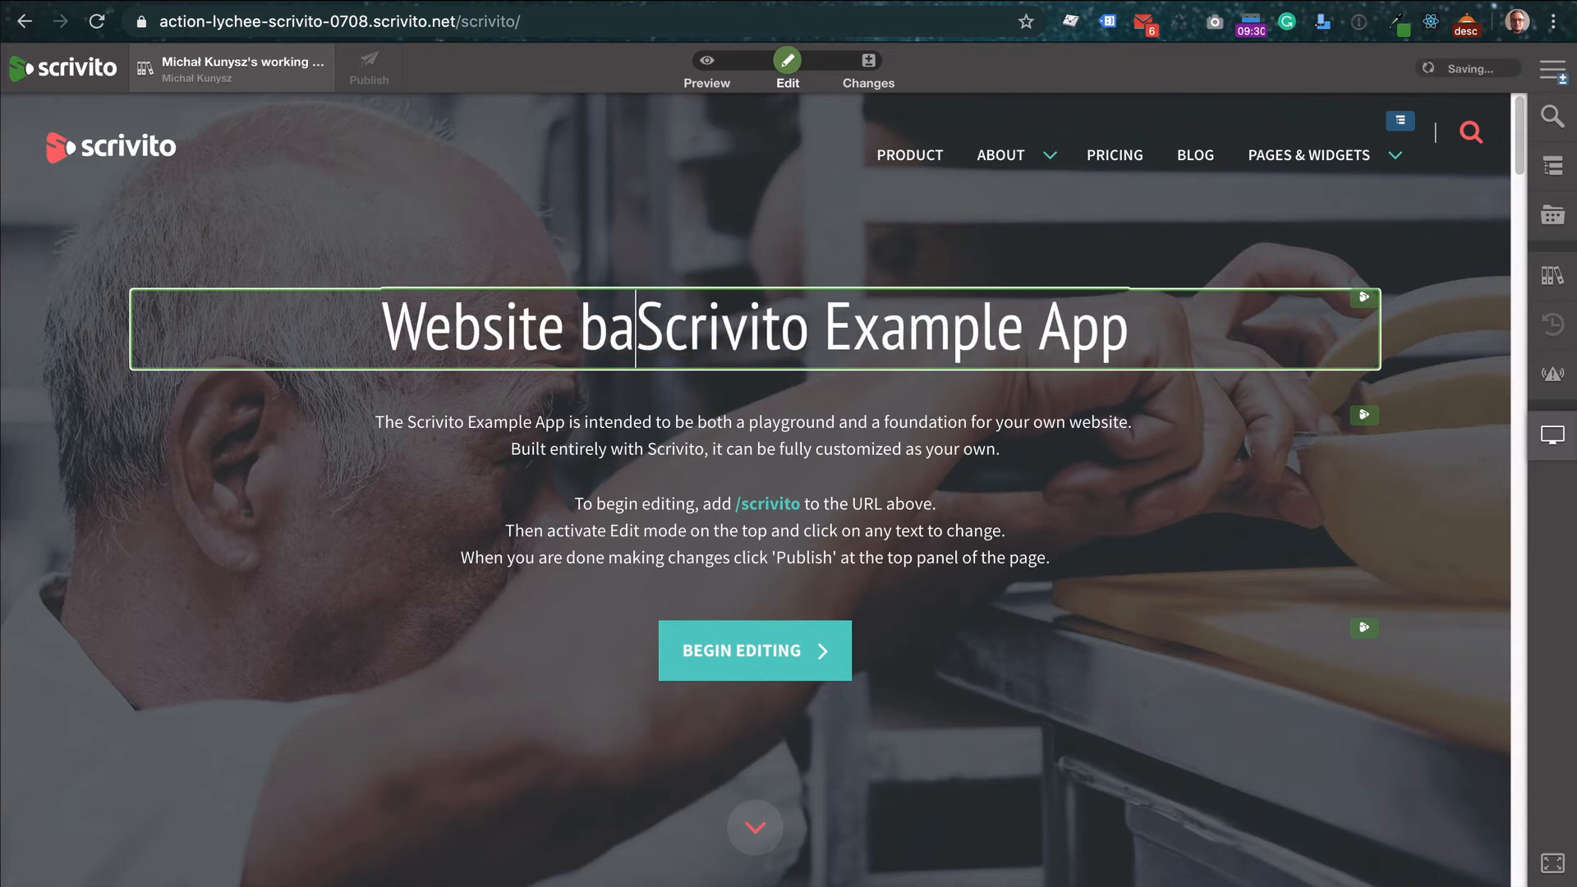
type("n")
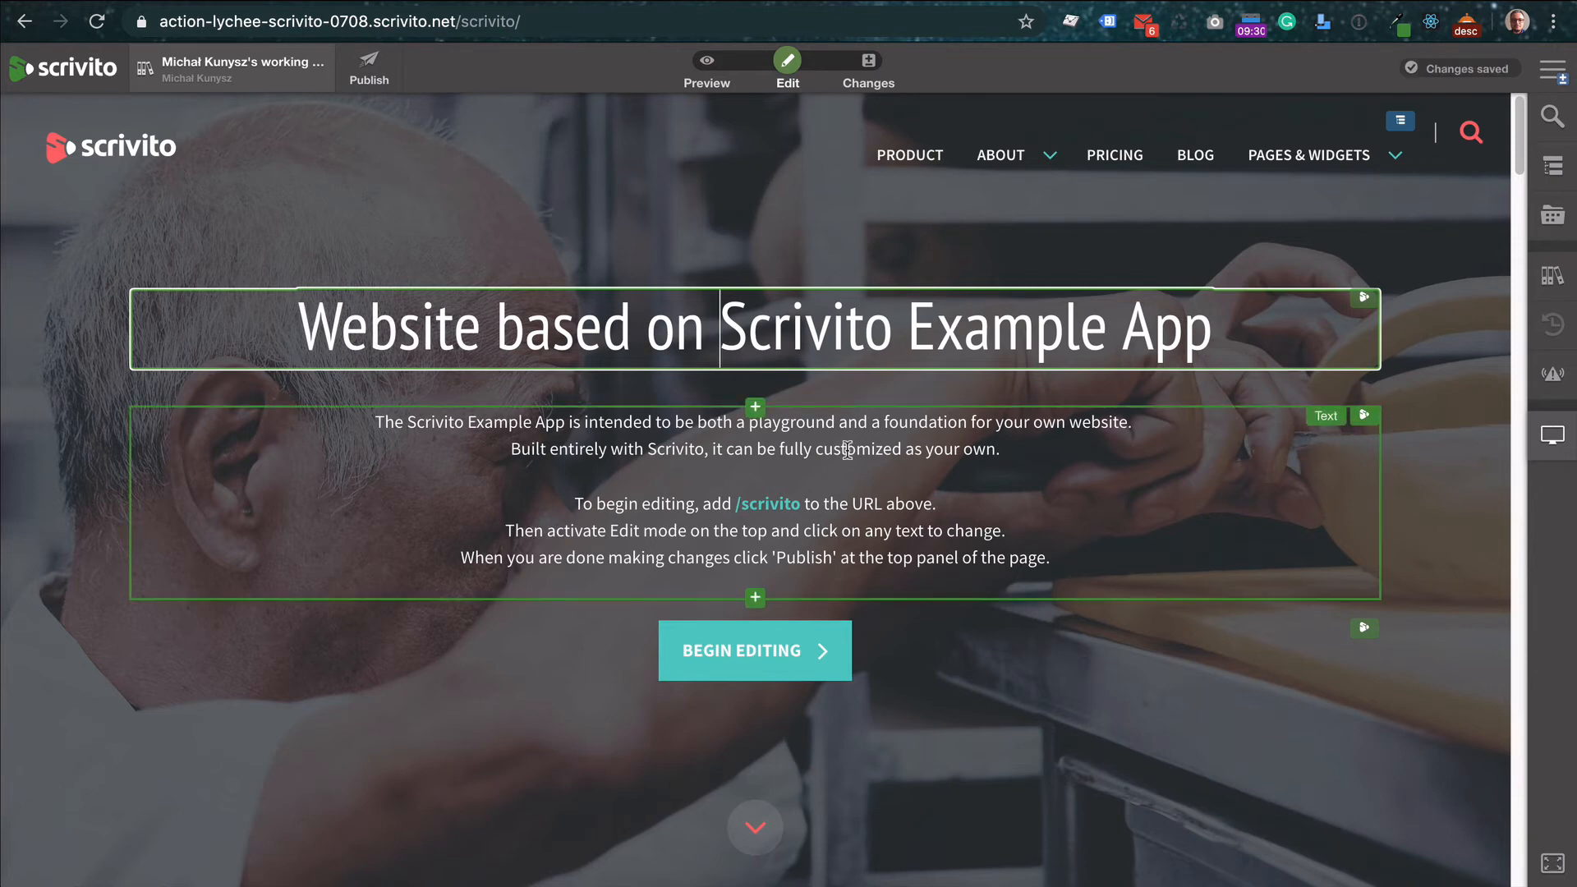
left_click(837, 244)
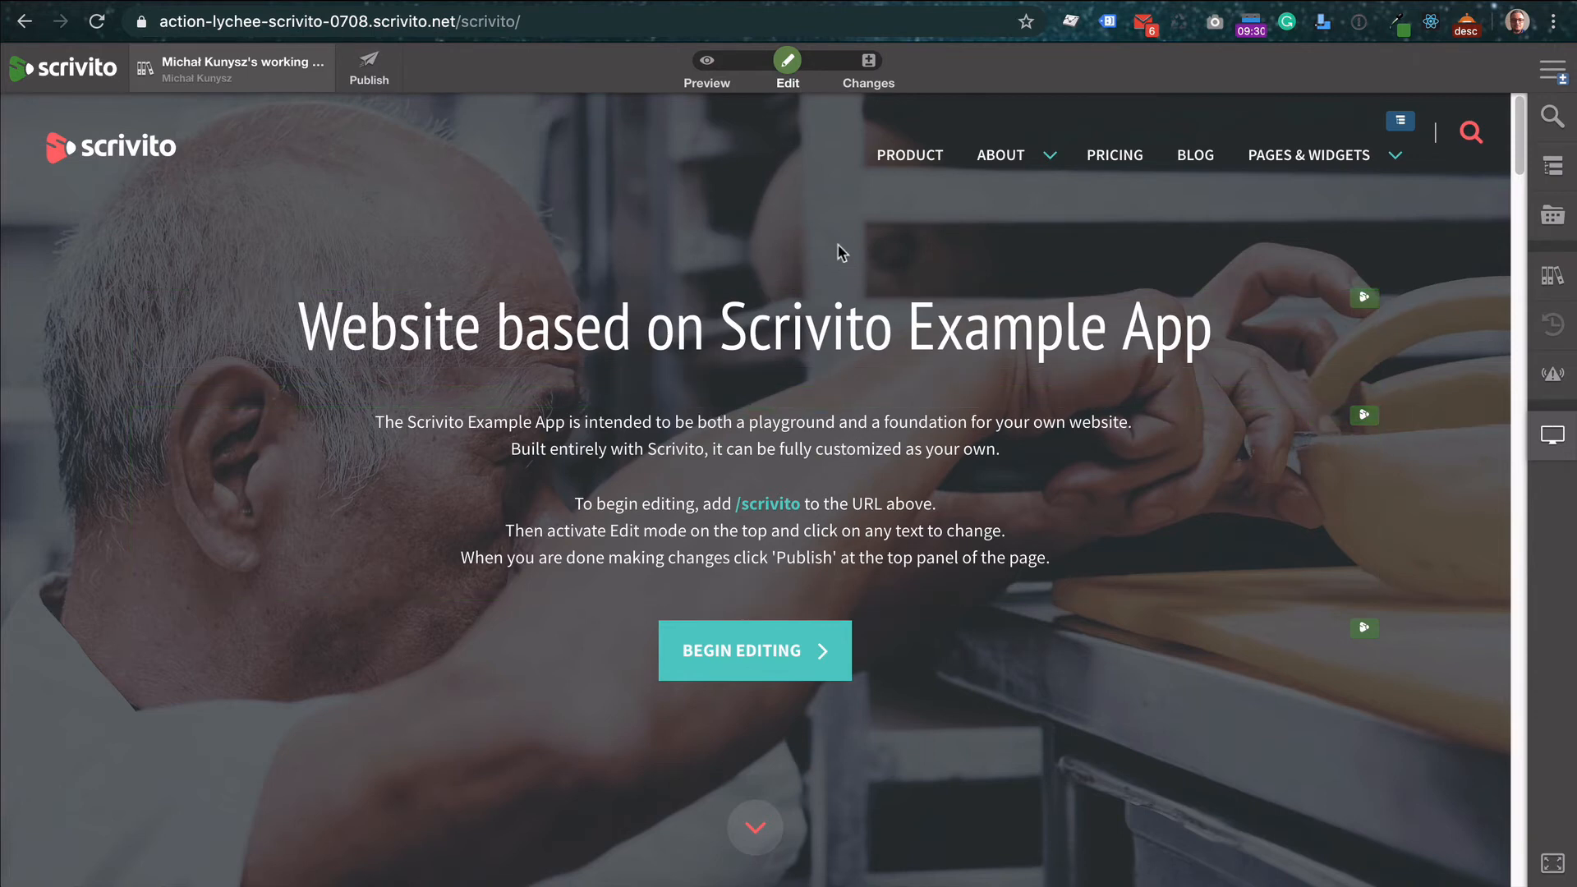
Switch the page to the mobile phone portrait size and delete the word "Example" from the headline
left_click(1552, 436)
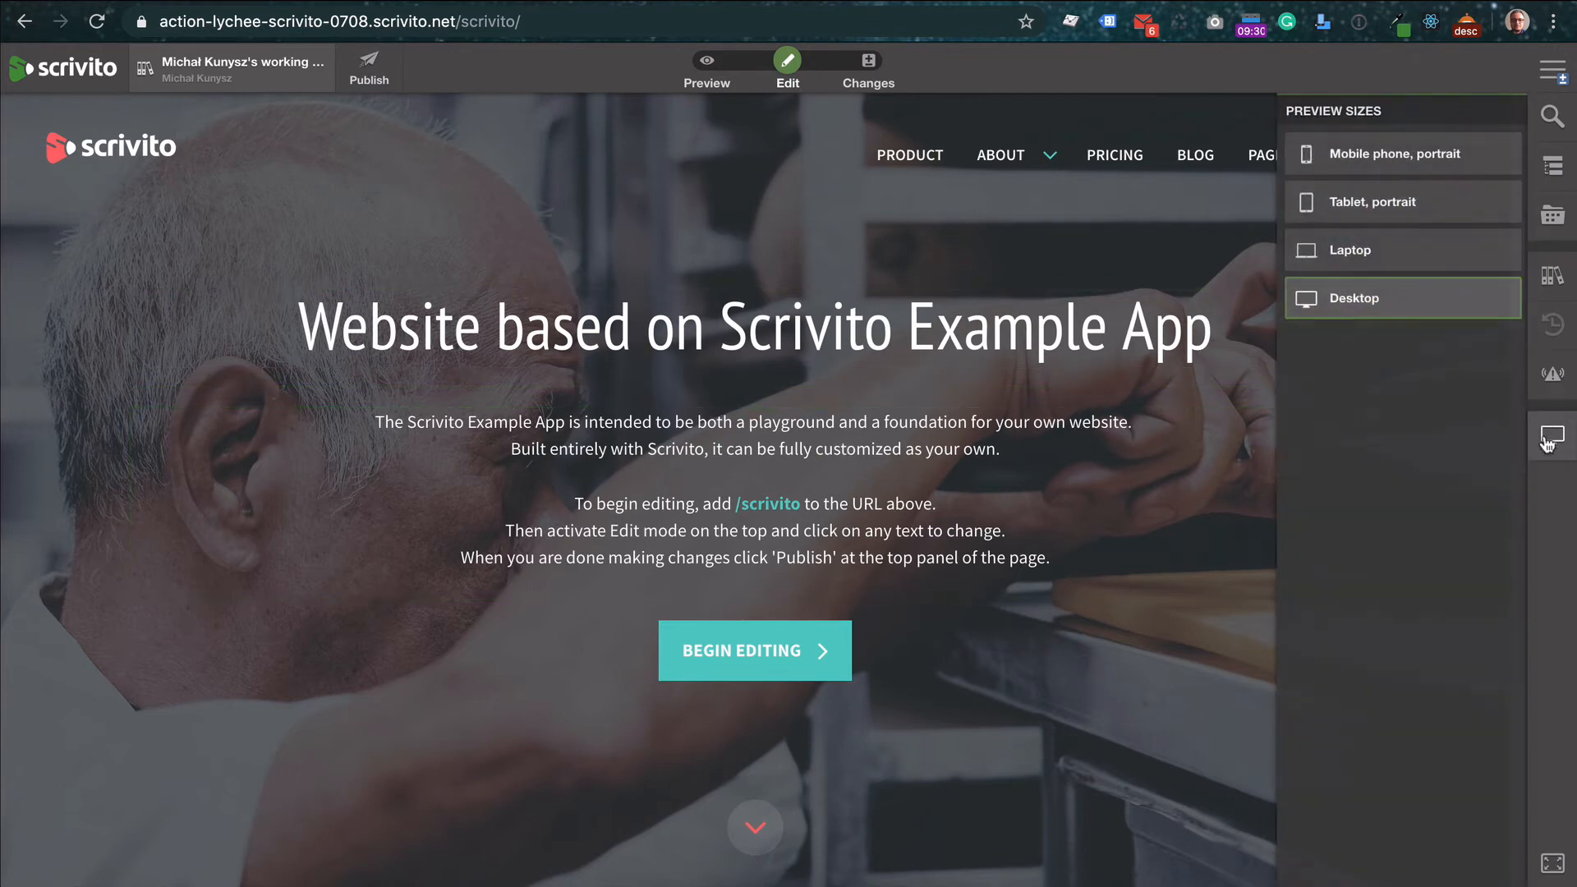
left_click(1361, 156)
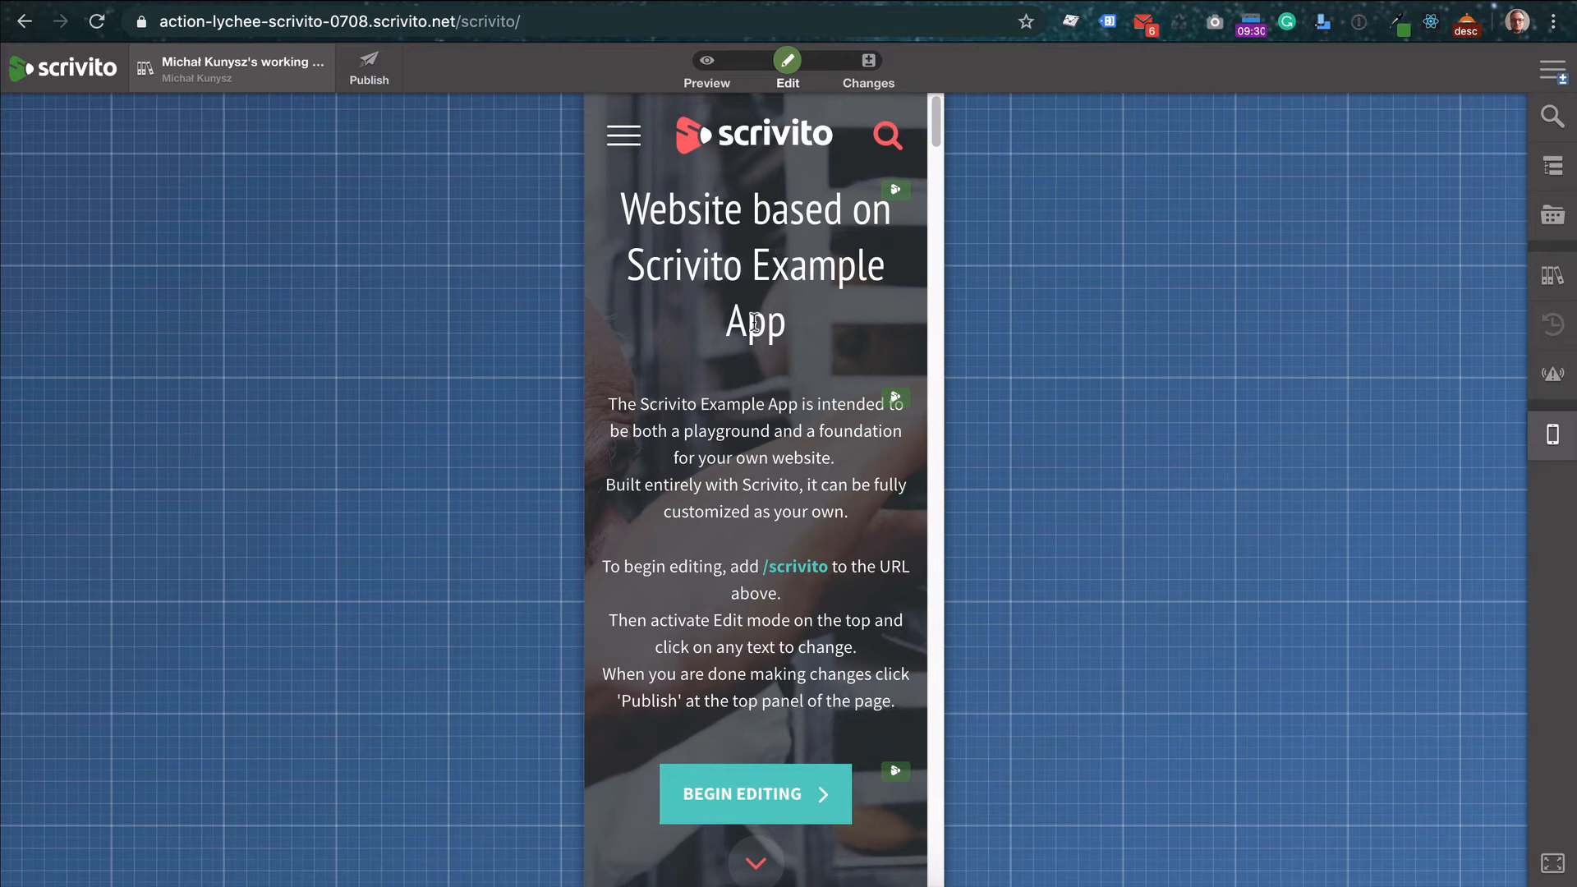
double_click(787, 268)
key("BackSpace")
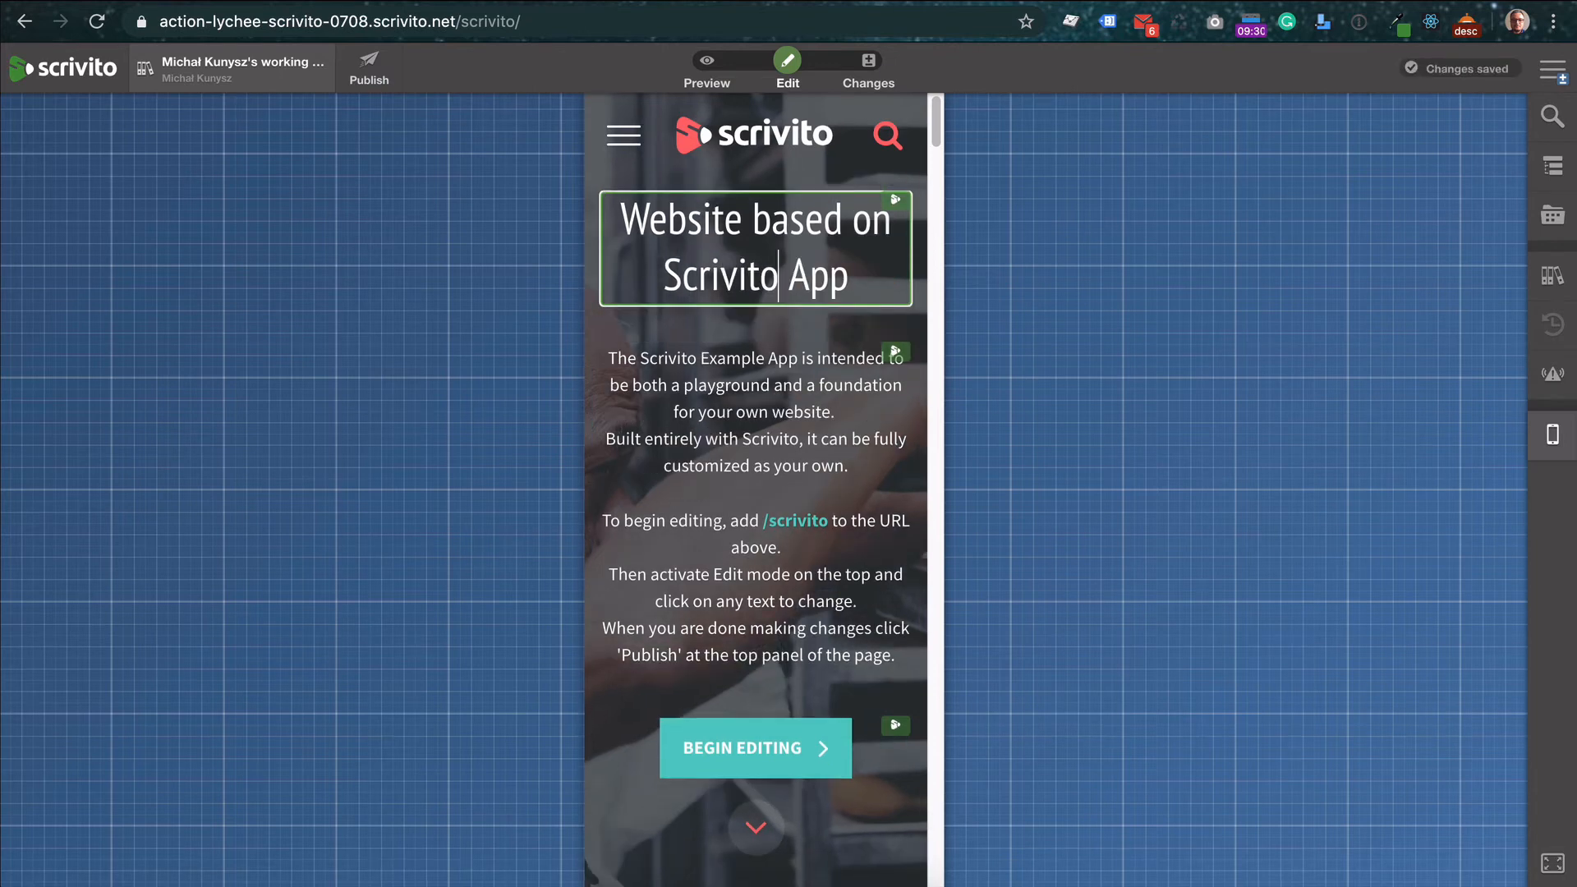
left_click(806, 384)
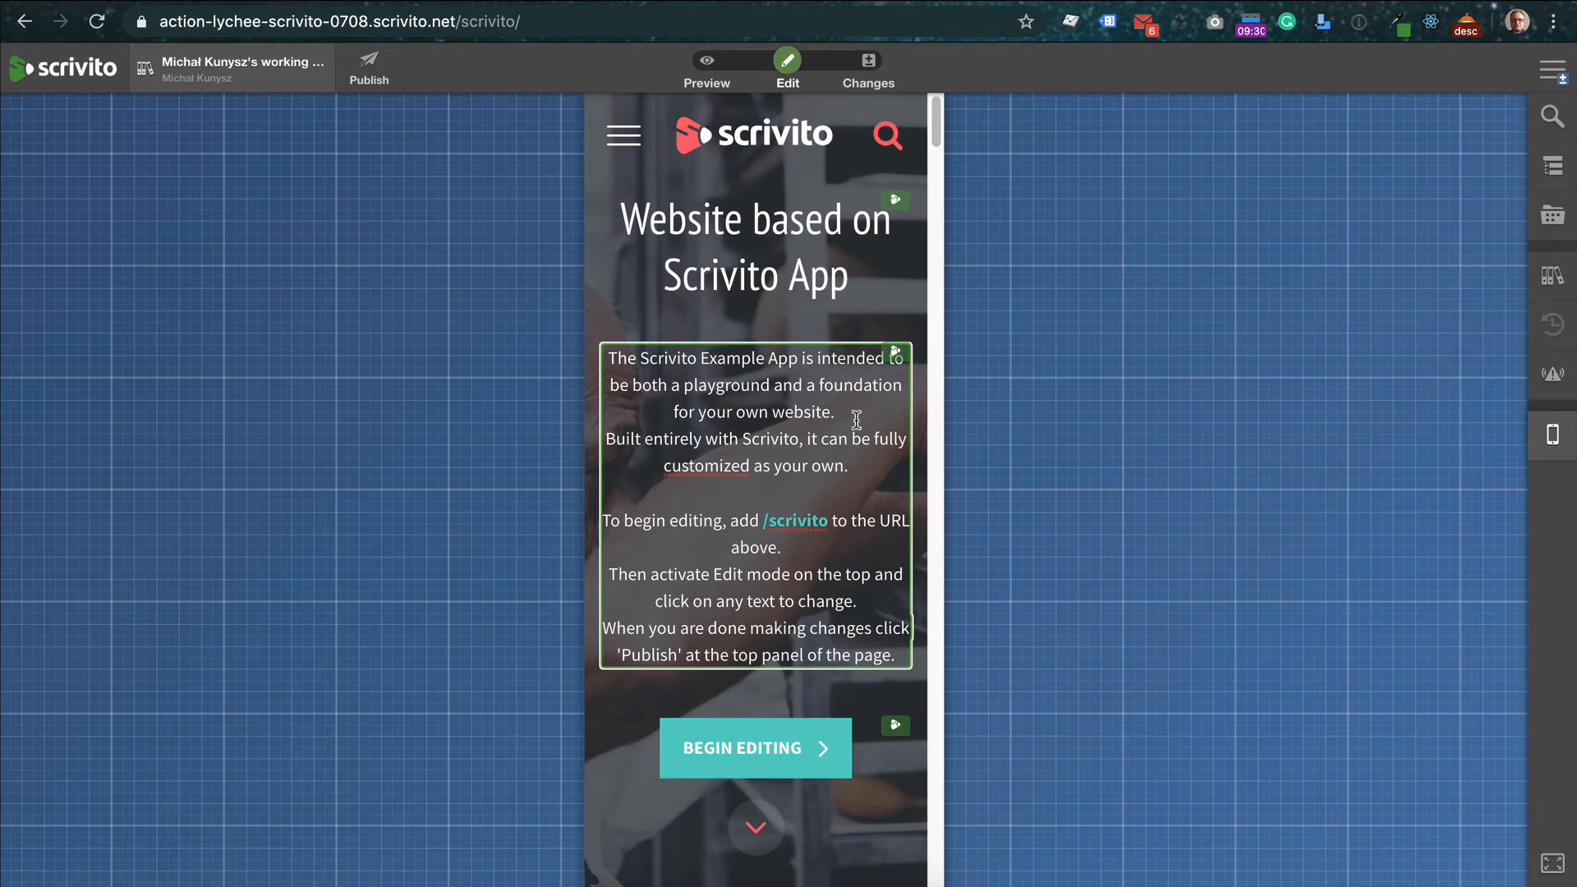
Return the page to desktop size and place the cursor in the introductory text below the headline
left_click(1552, 433)
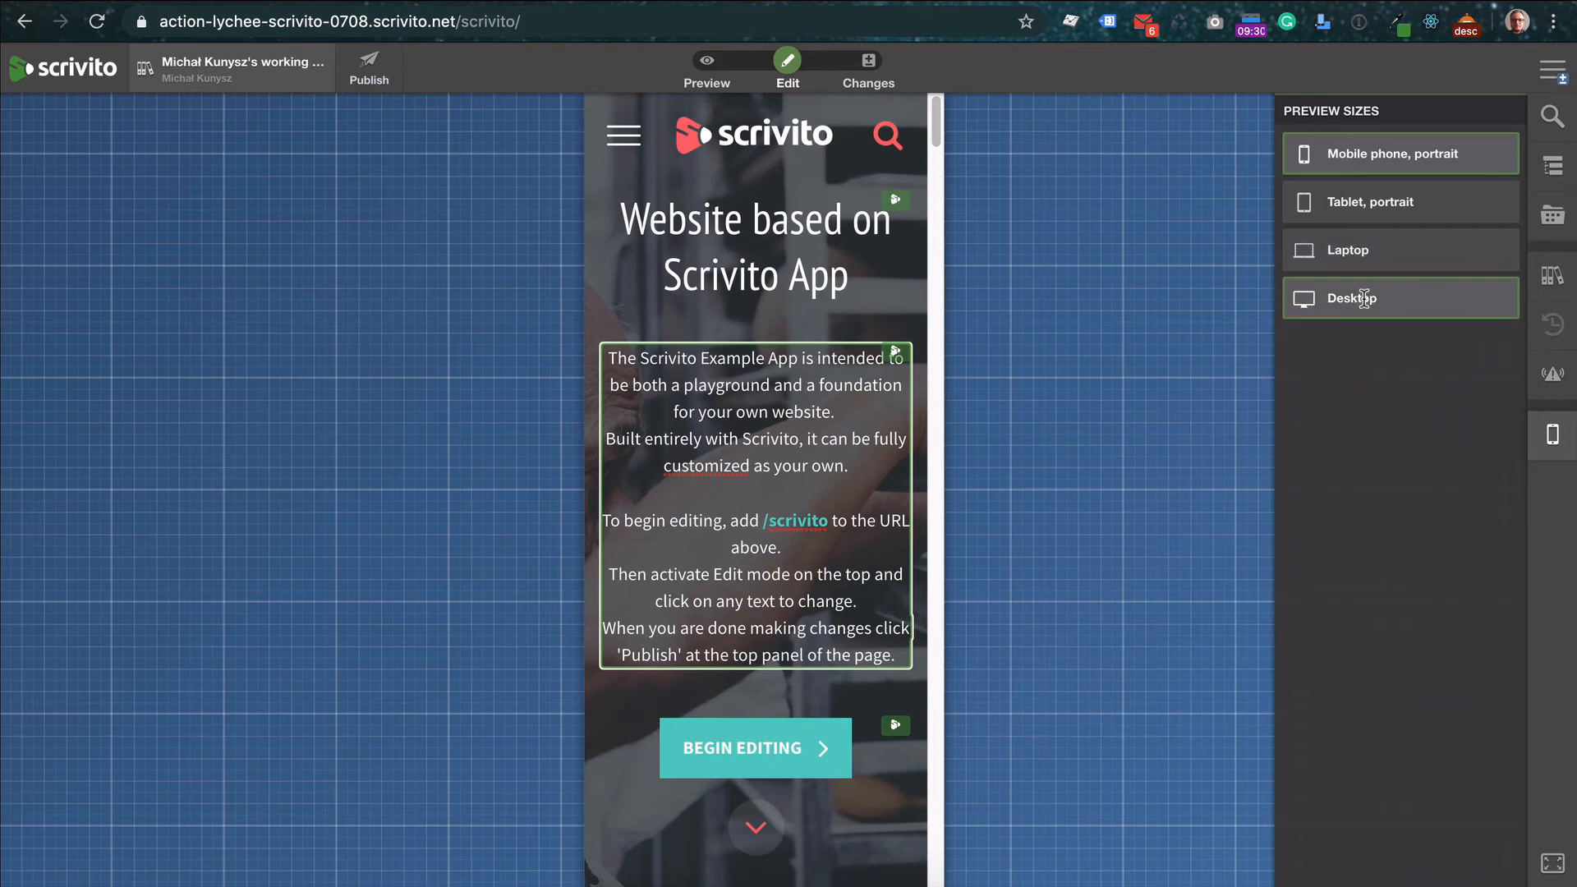
left_click(1364, 299)
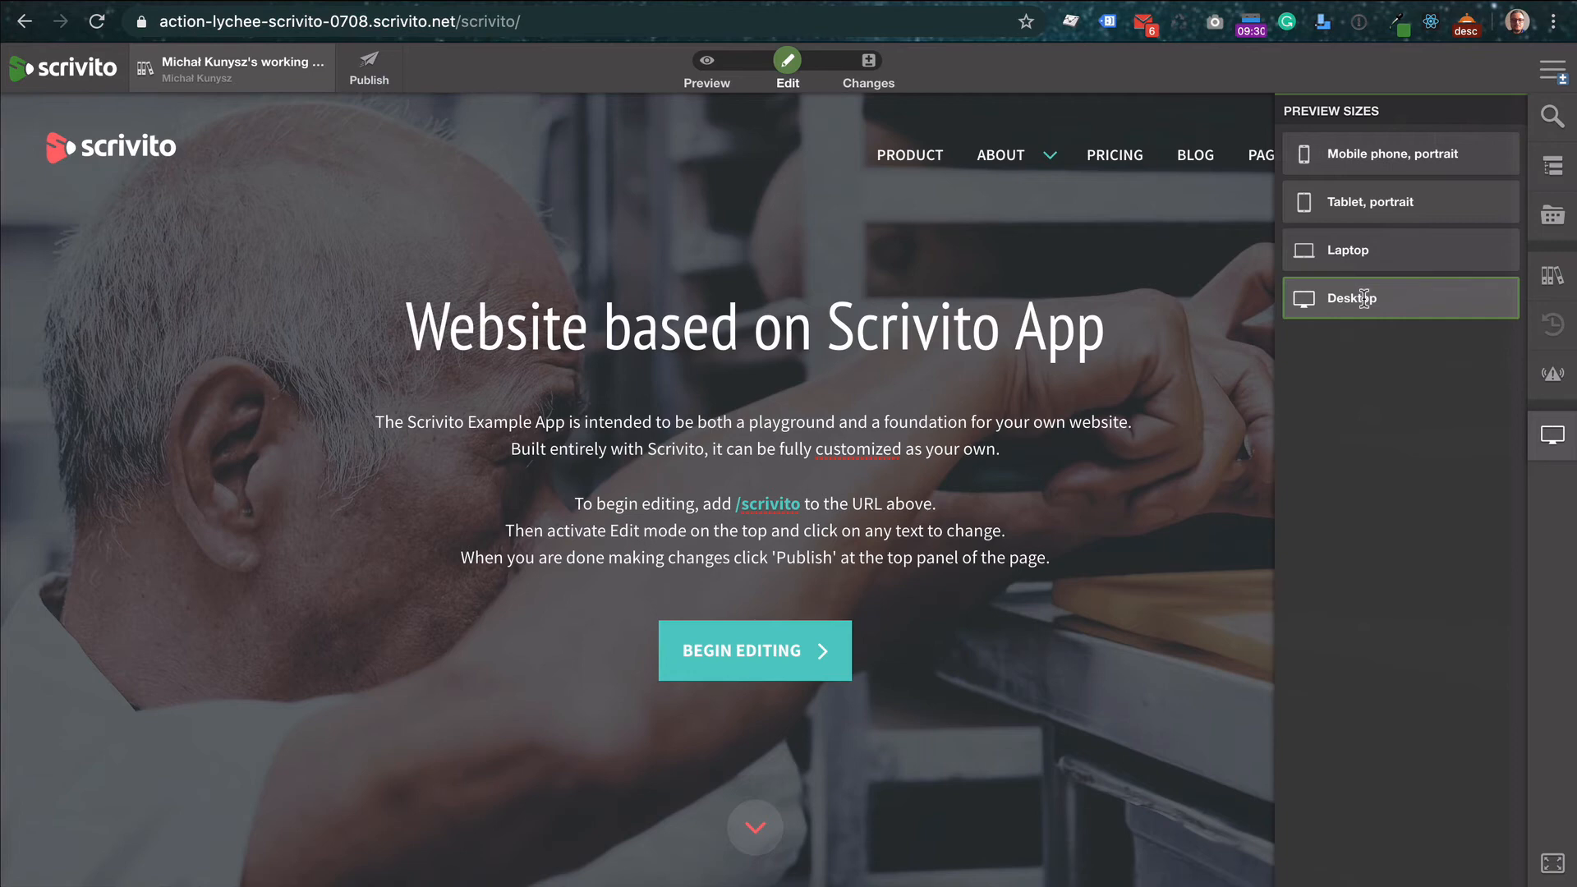
left_click(1241, 324)
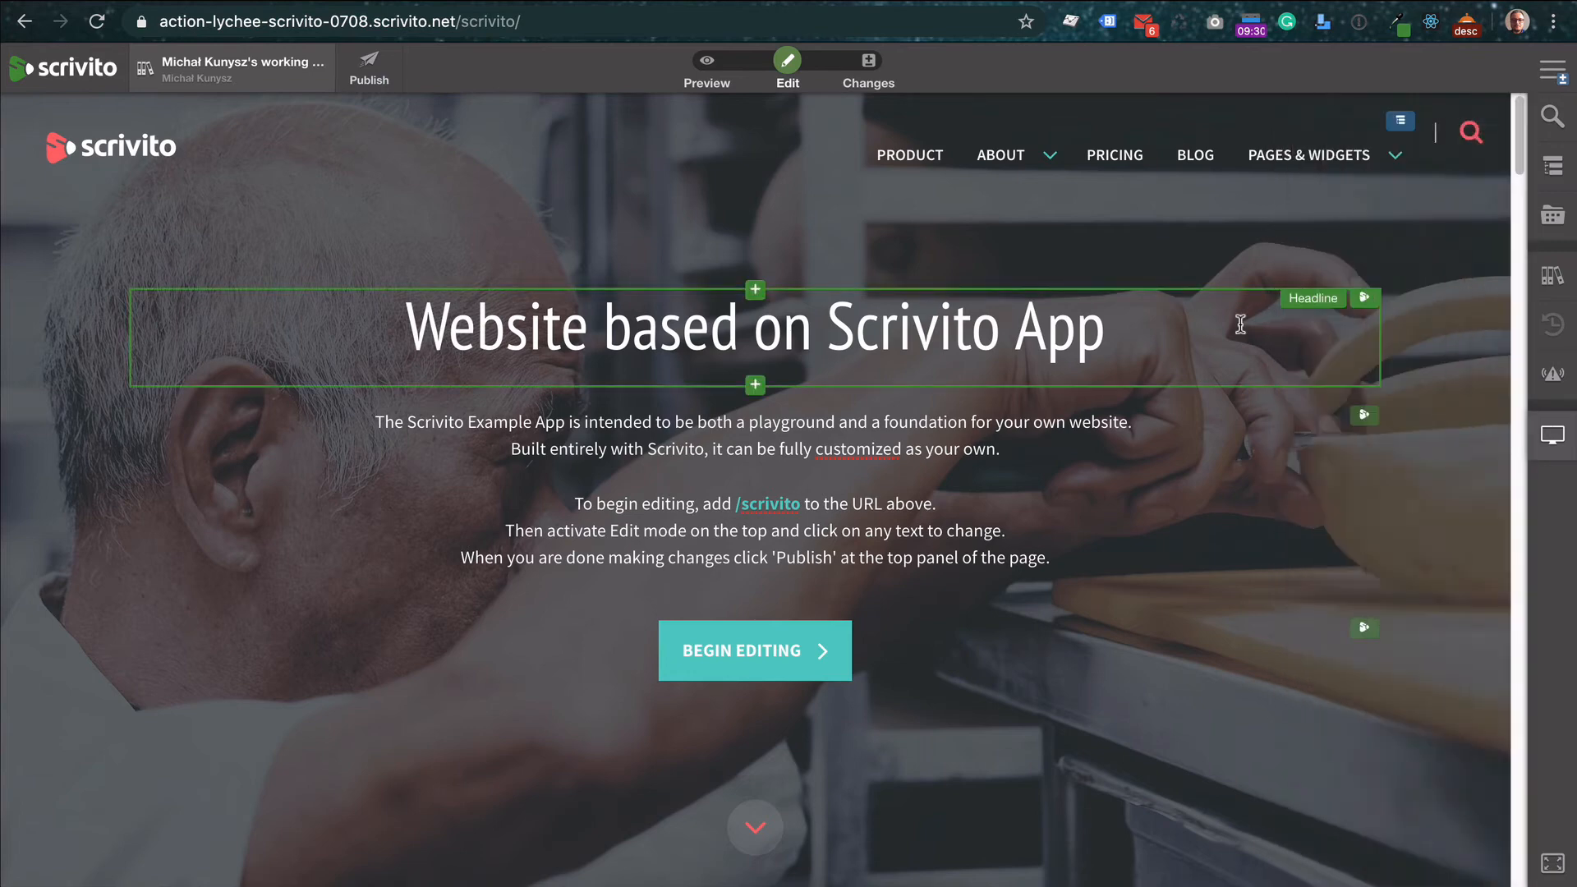
left_click(759, 452)
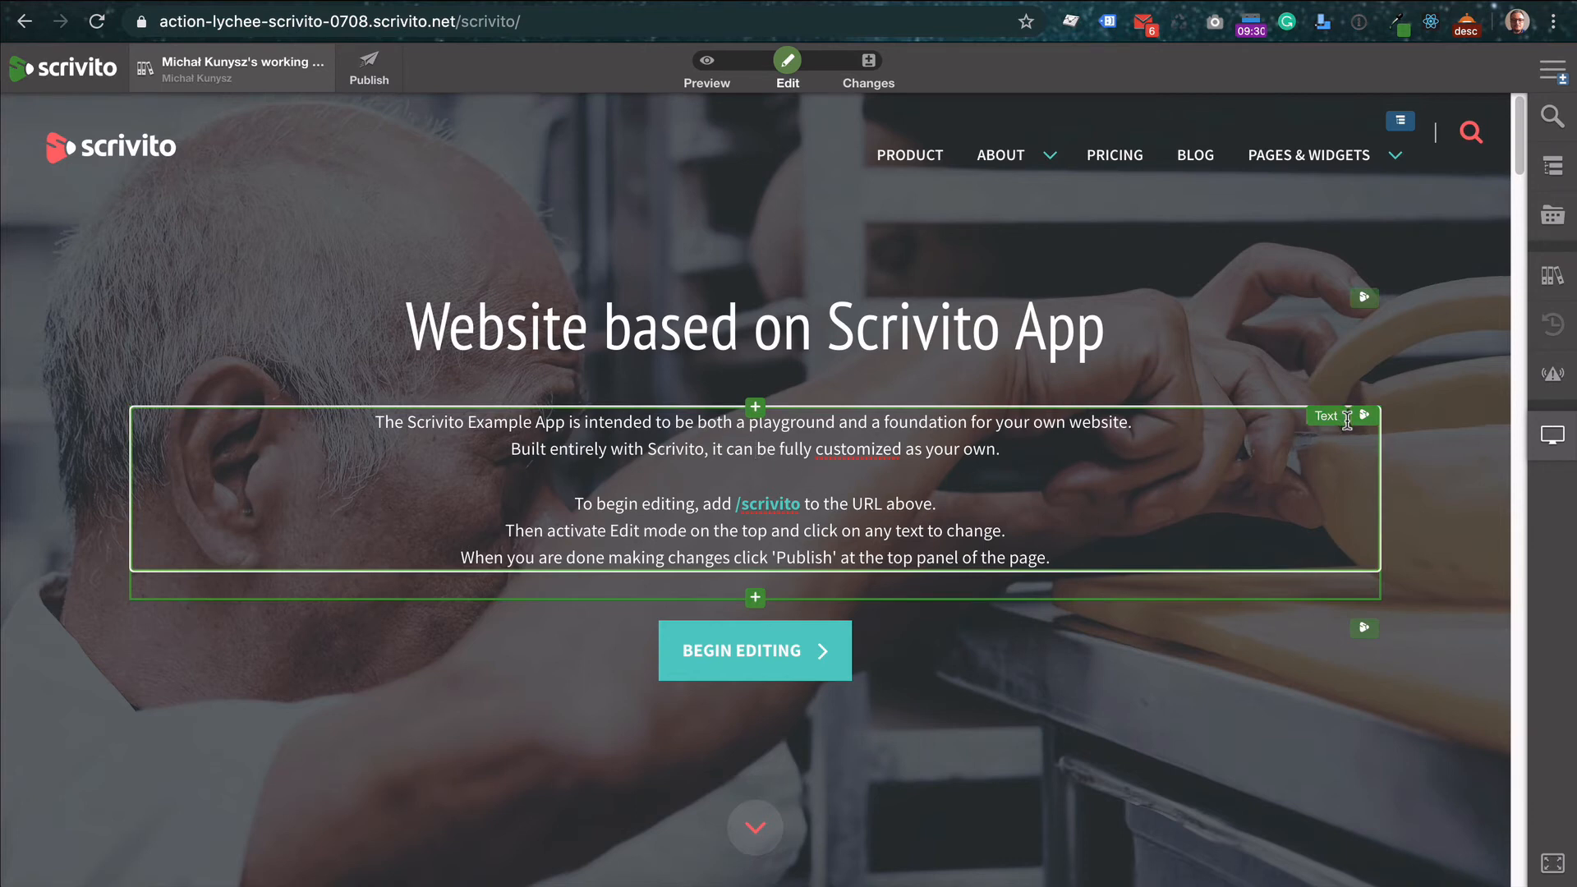
In the headline widget's properties, show the dividing line and set the alignment to Left
left_click(1363, 297)
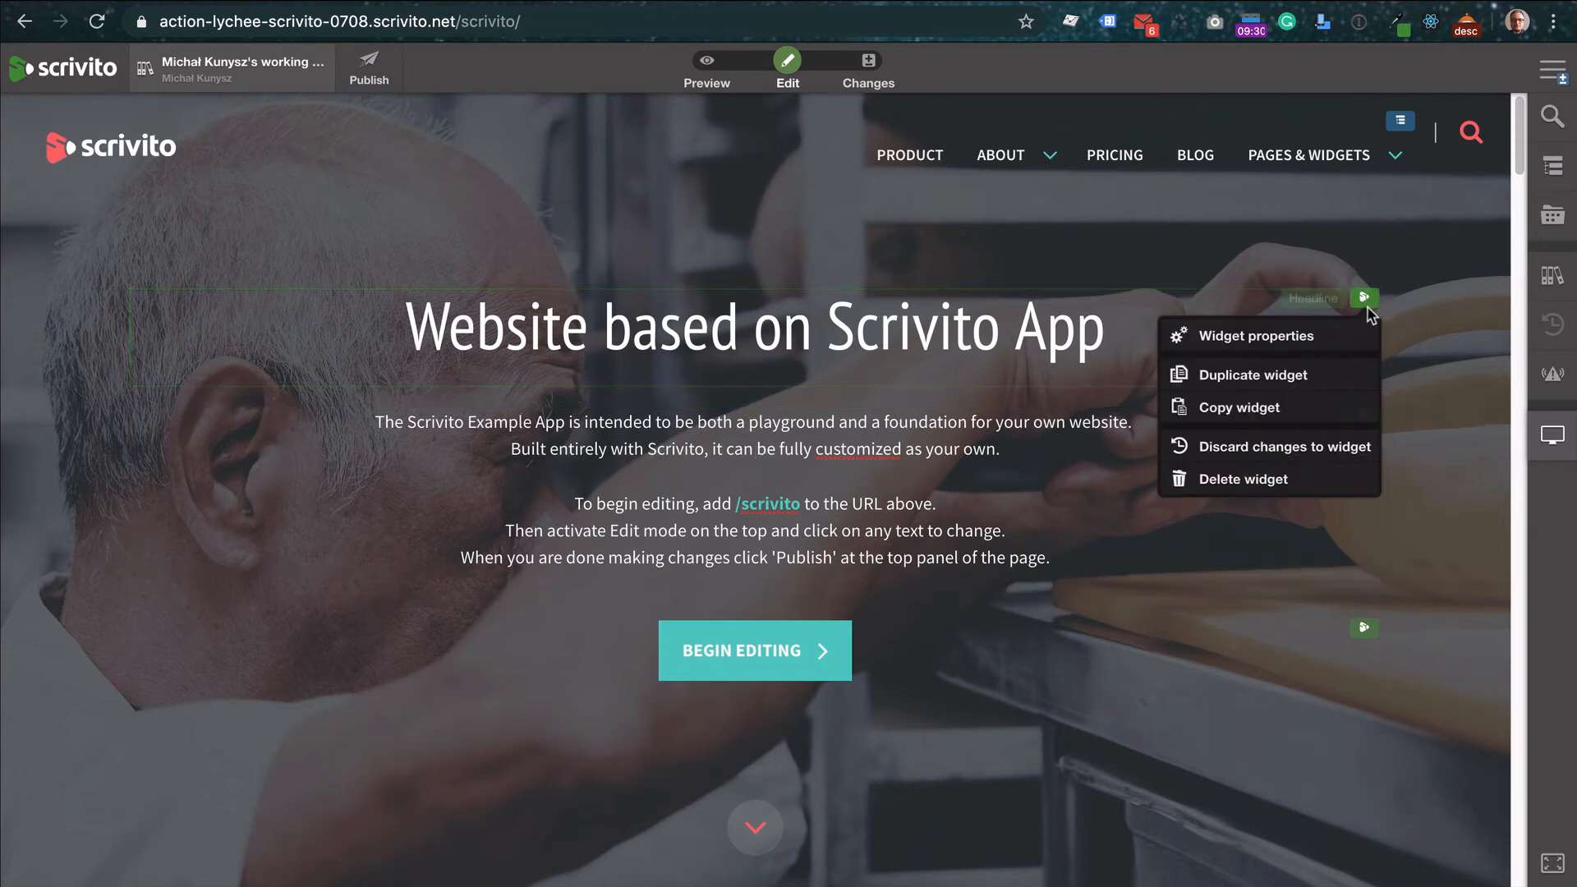
left_click(1332, 332)
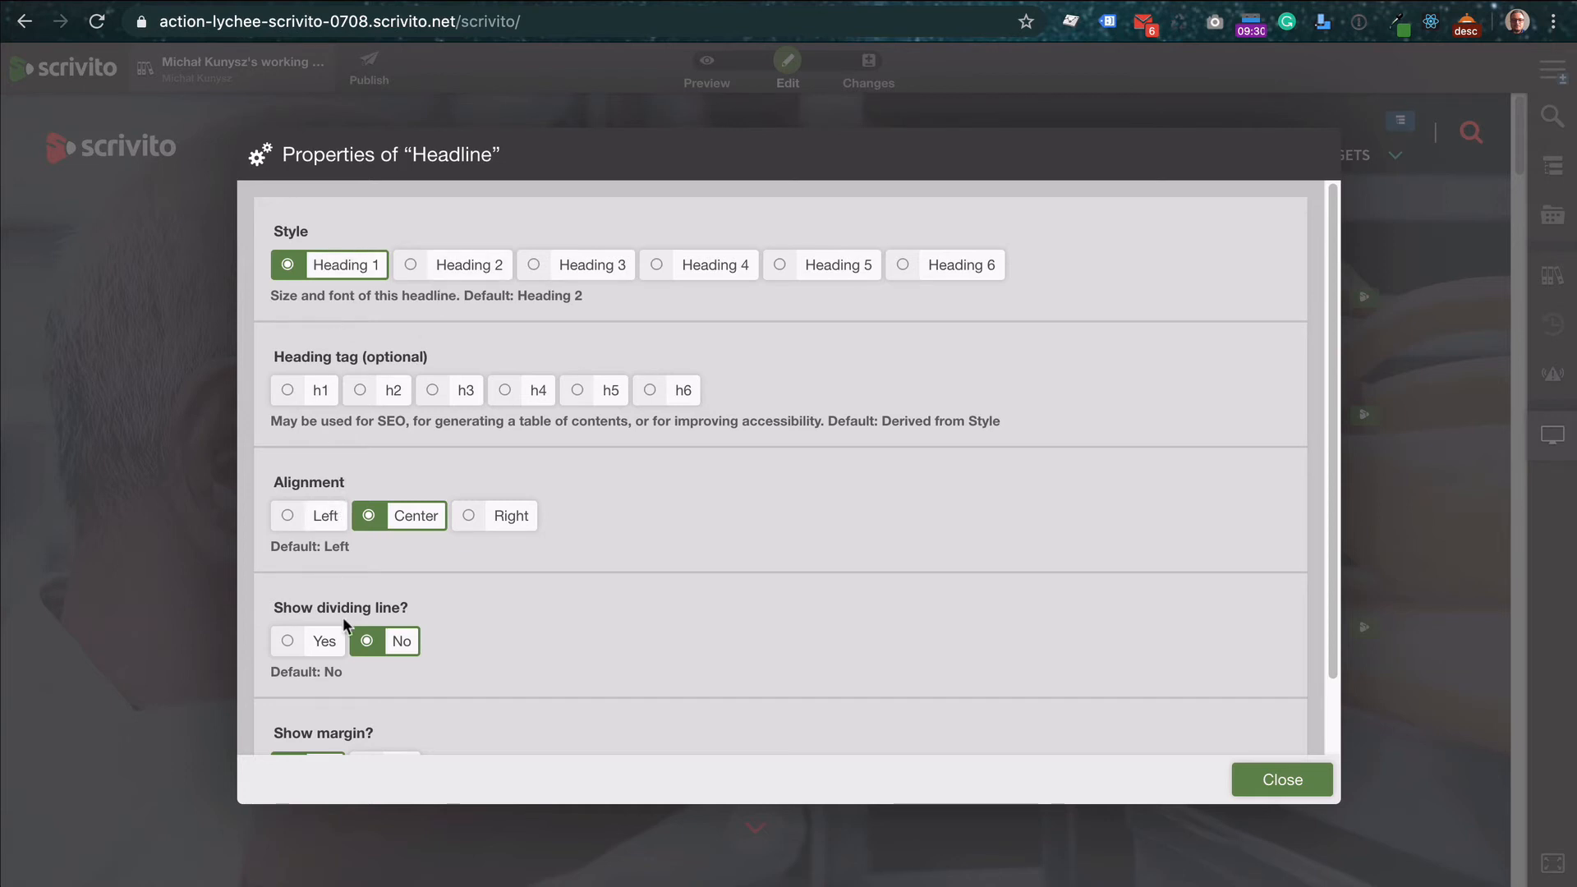
scroll(337, 641, "down", 1)
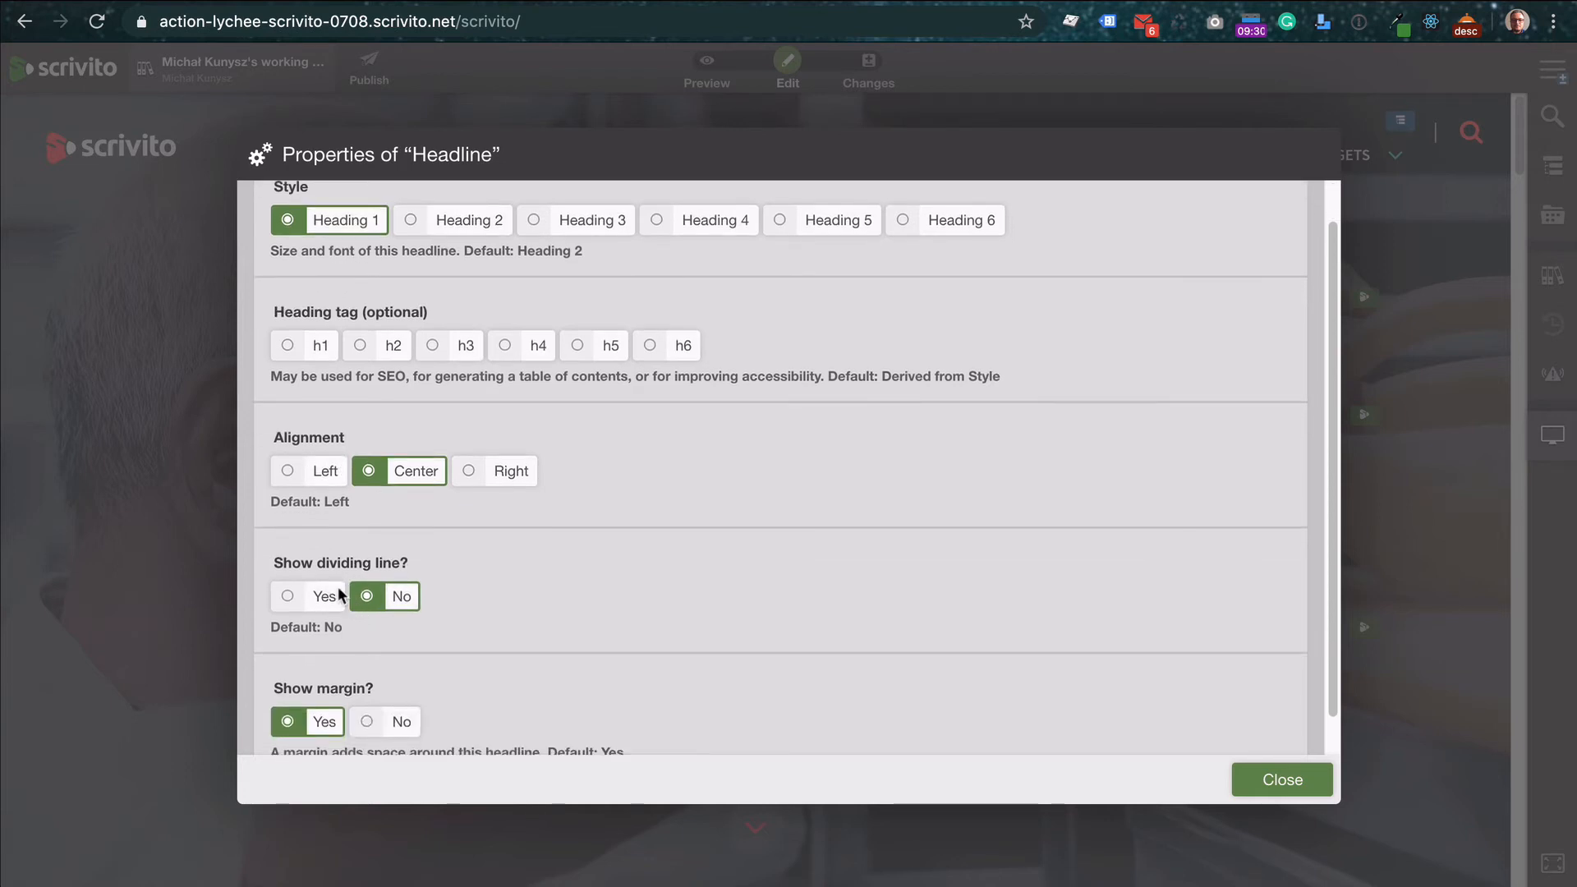
left_click(319, 600)
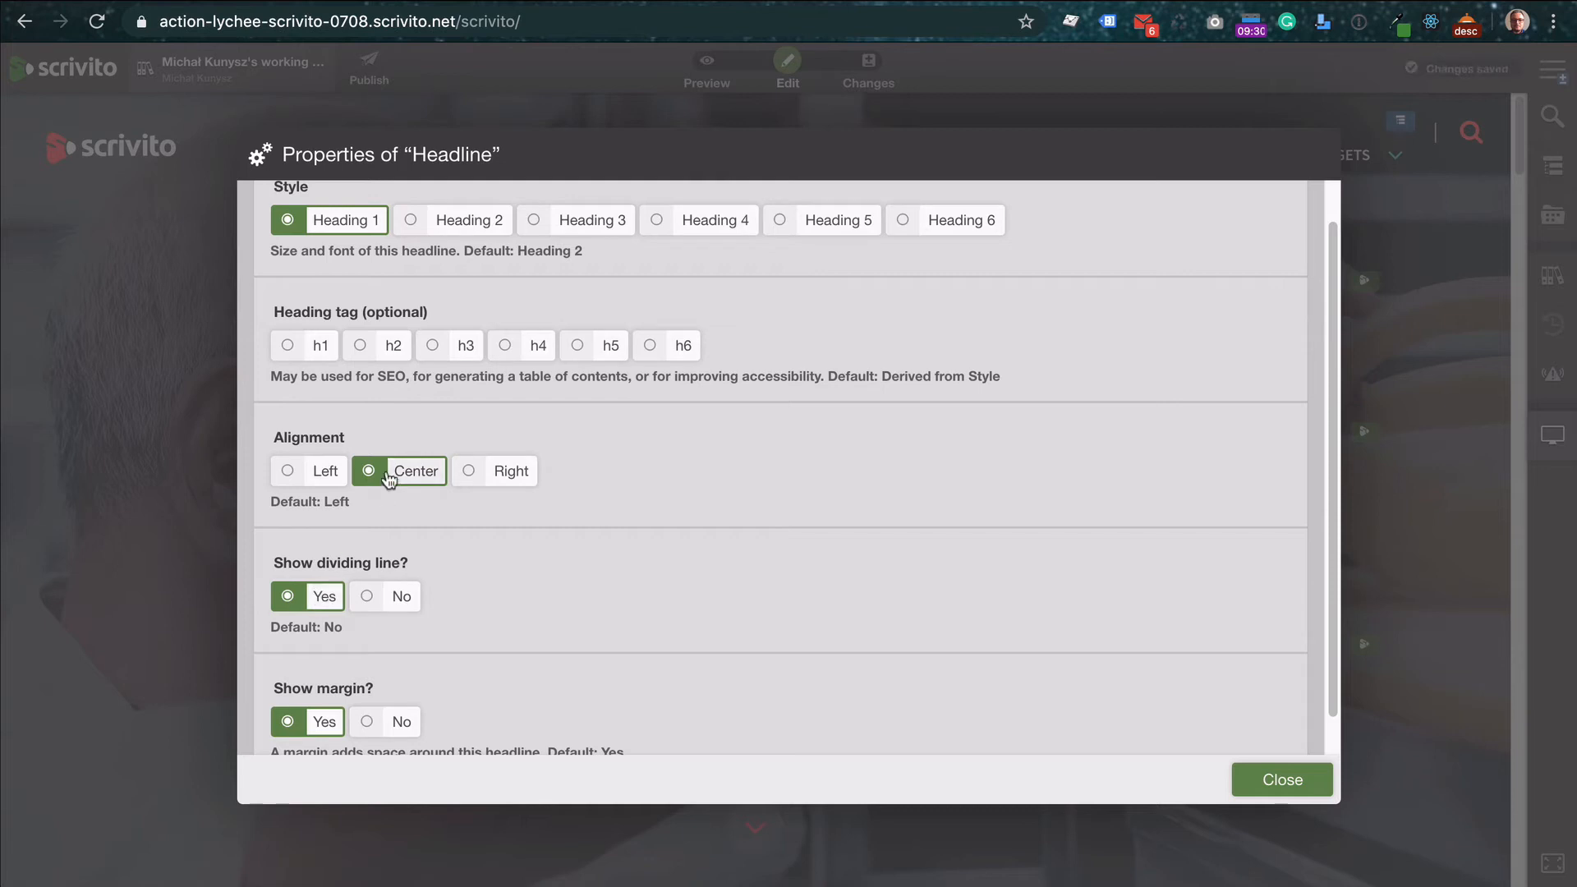
left_click(320, 469)
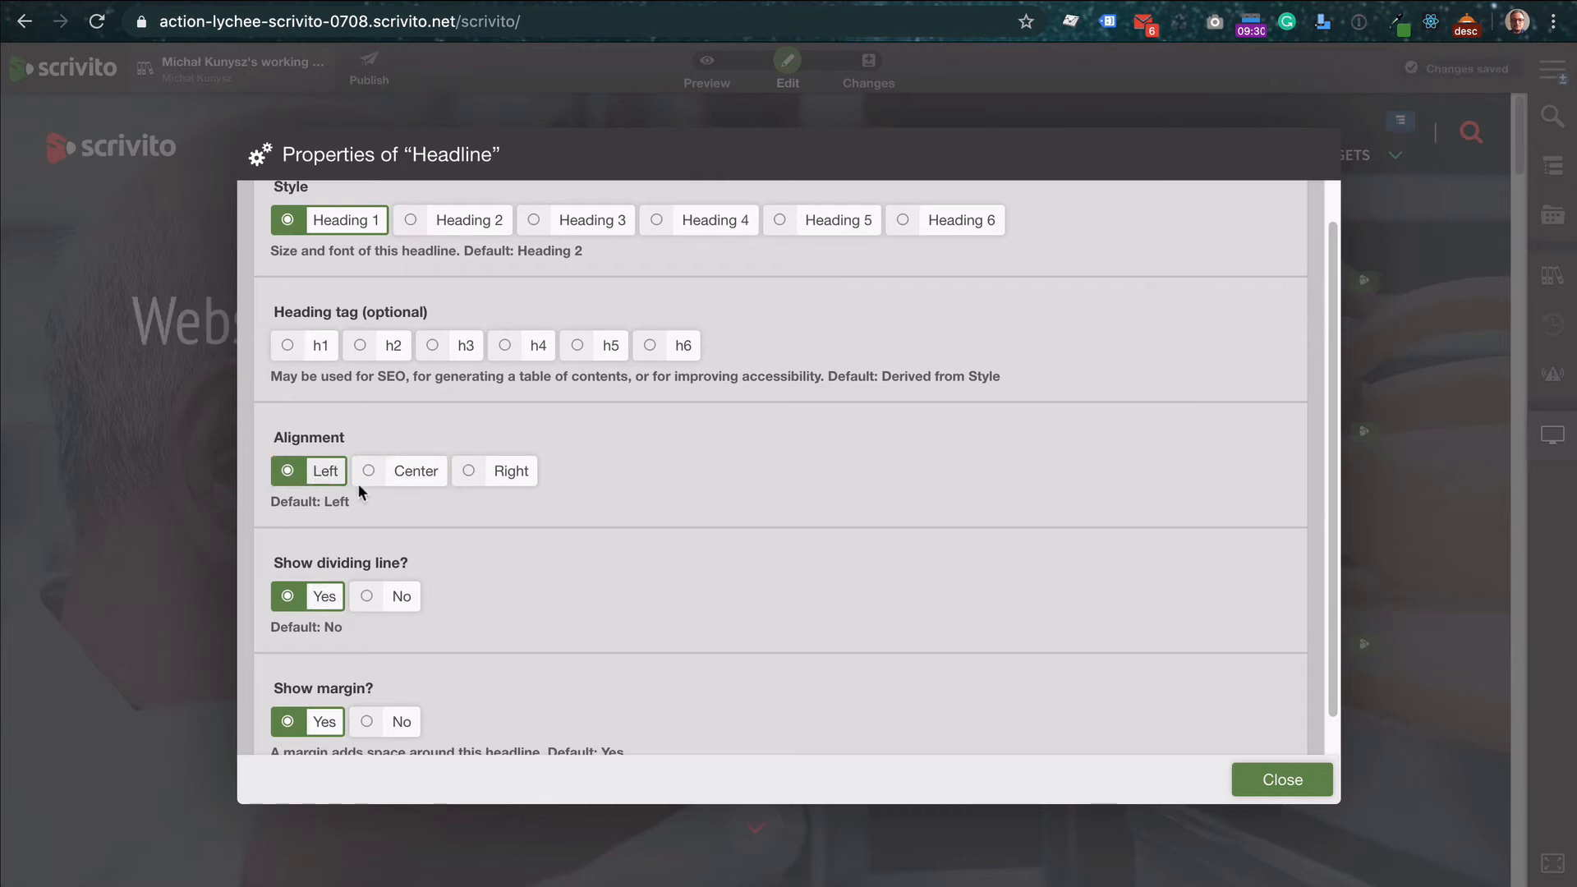
scroll(386, 497, "down", 1)
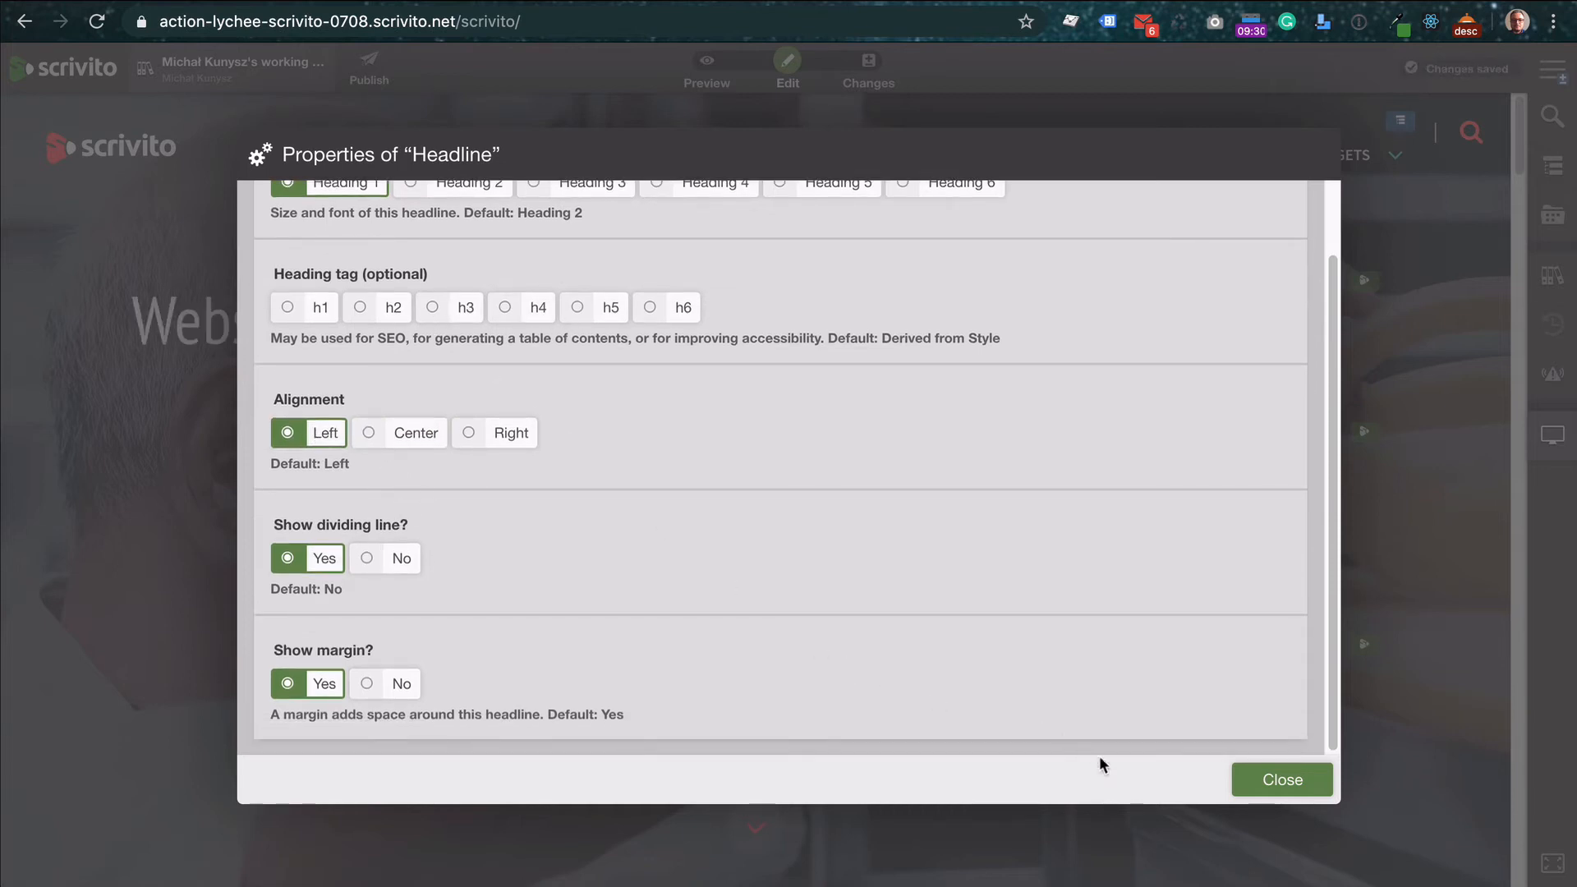
left_click(1261, 781)
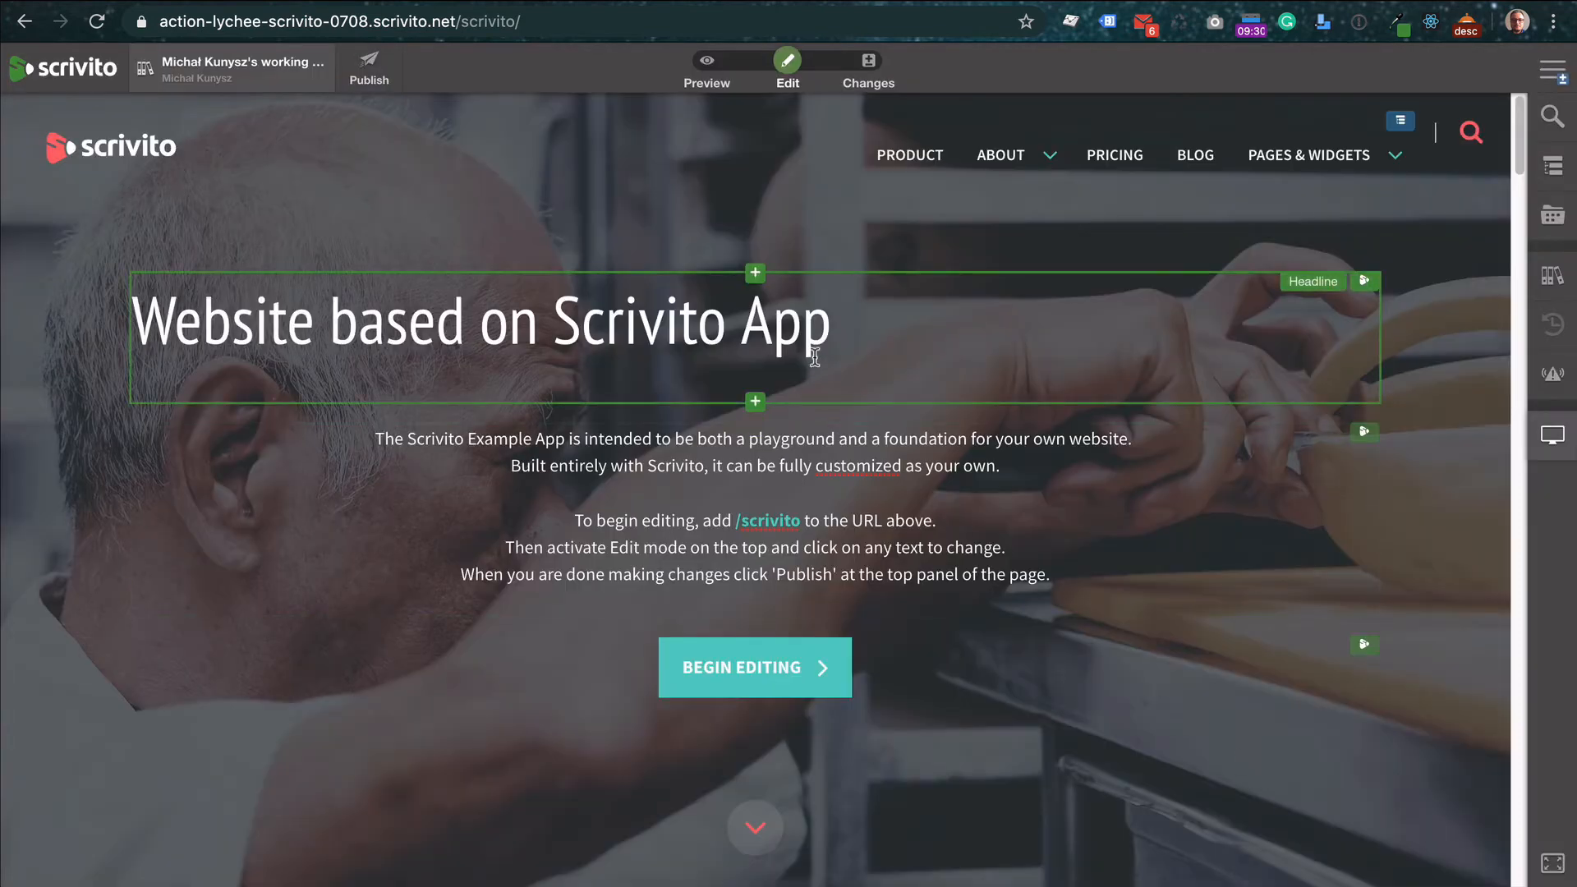
Set the headline widget's alignment to Right in its properties
left_click(1365, 282)
left_click(1360, 317)
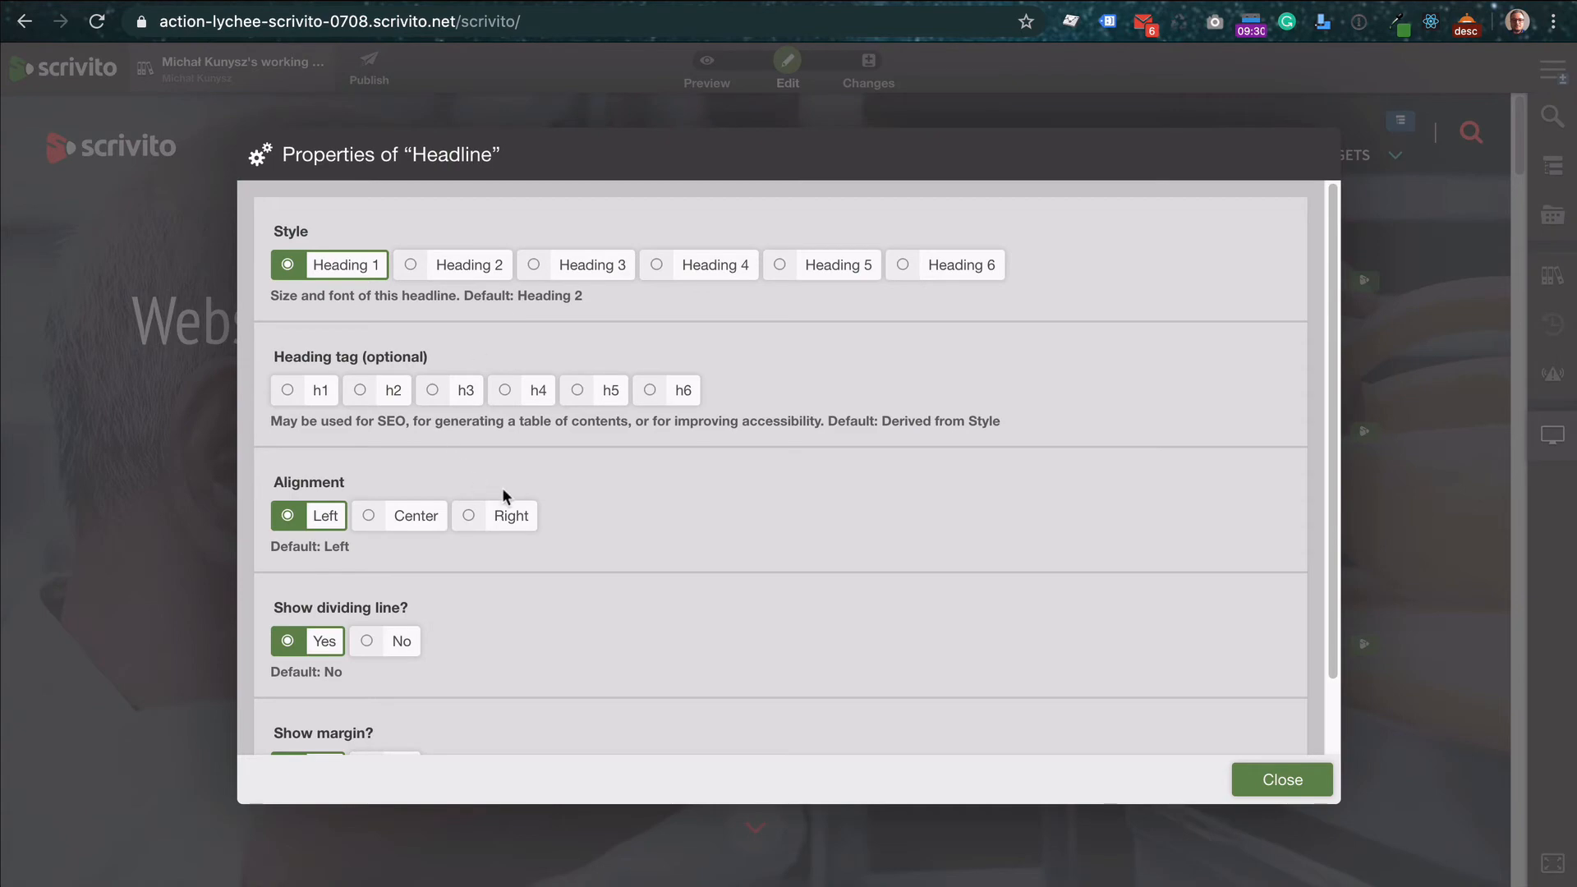
scroll(415, 607, "down", 2)
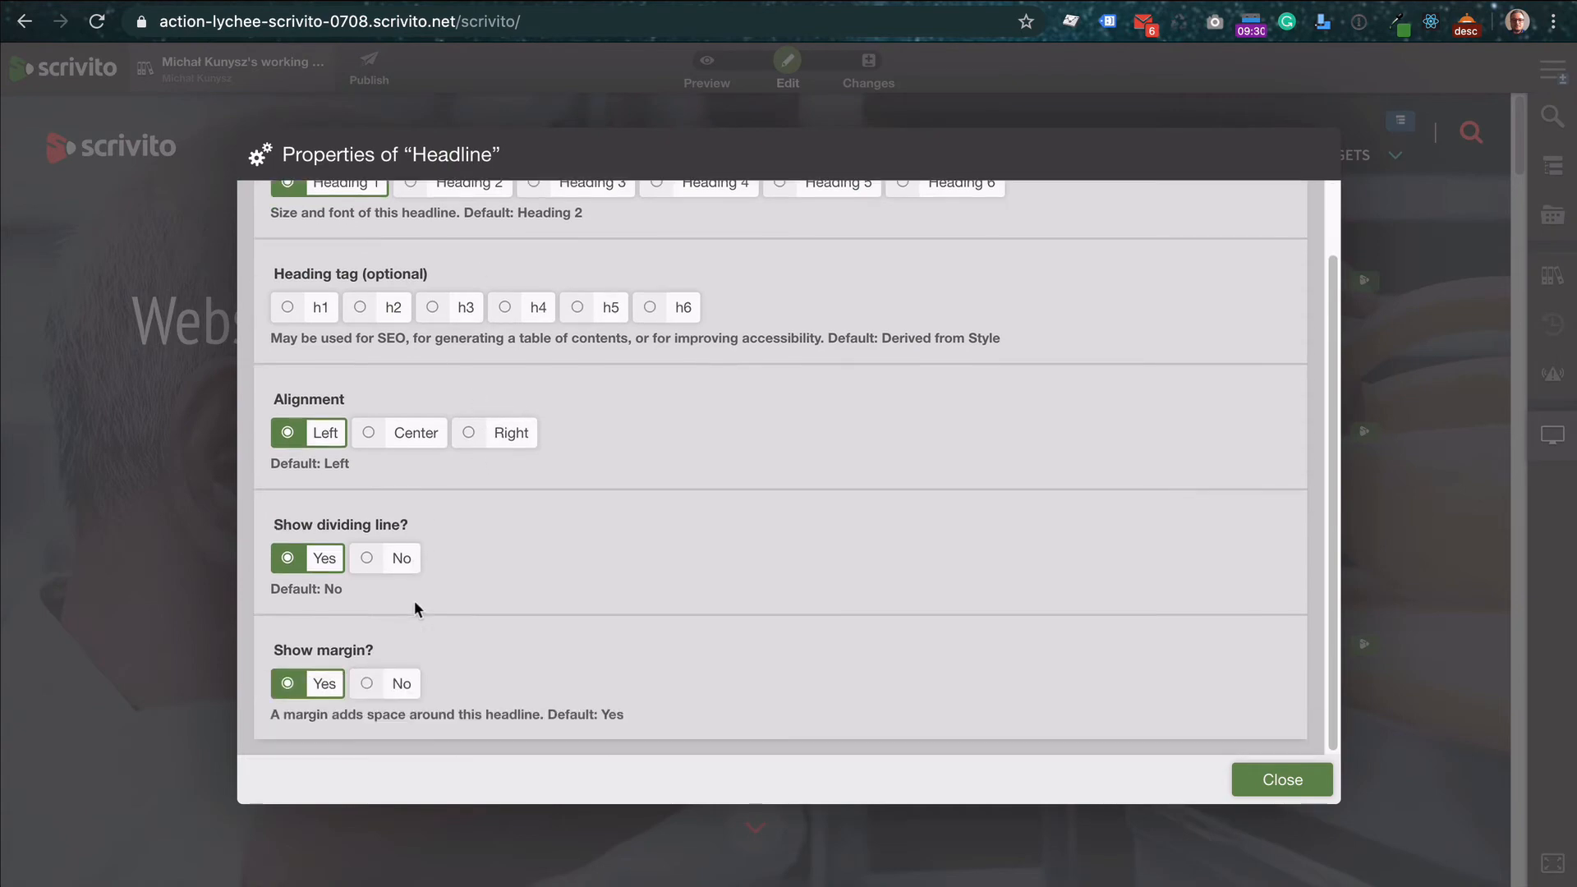
left_click(499, 435)
left_click(1280, 779)
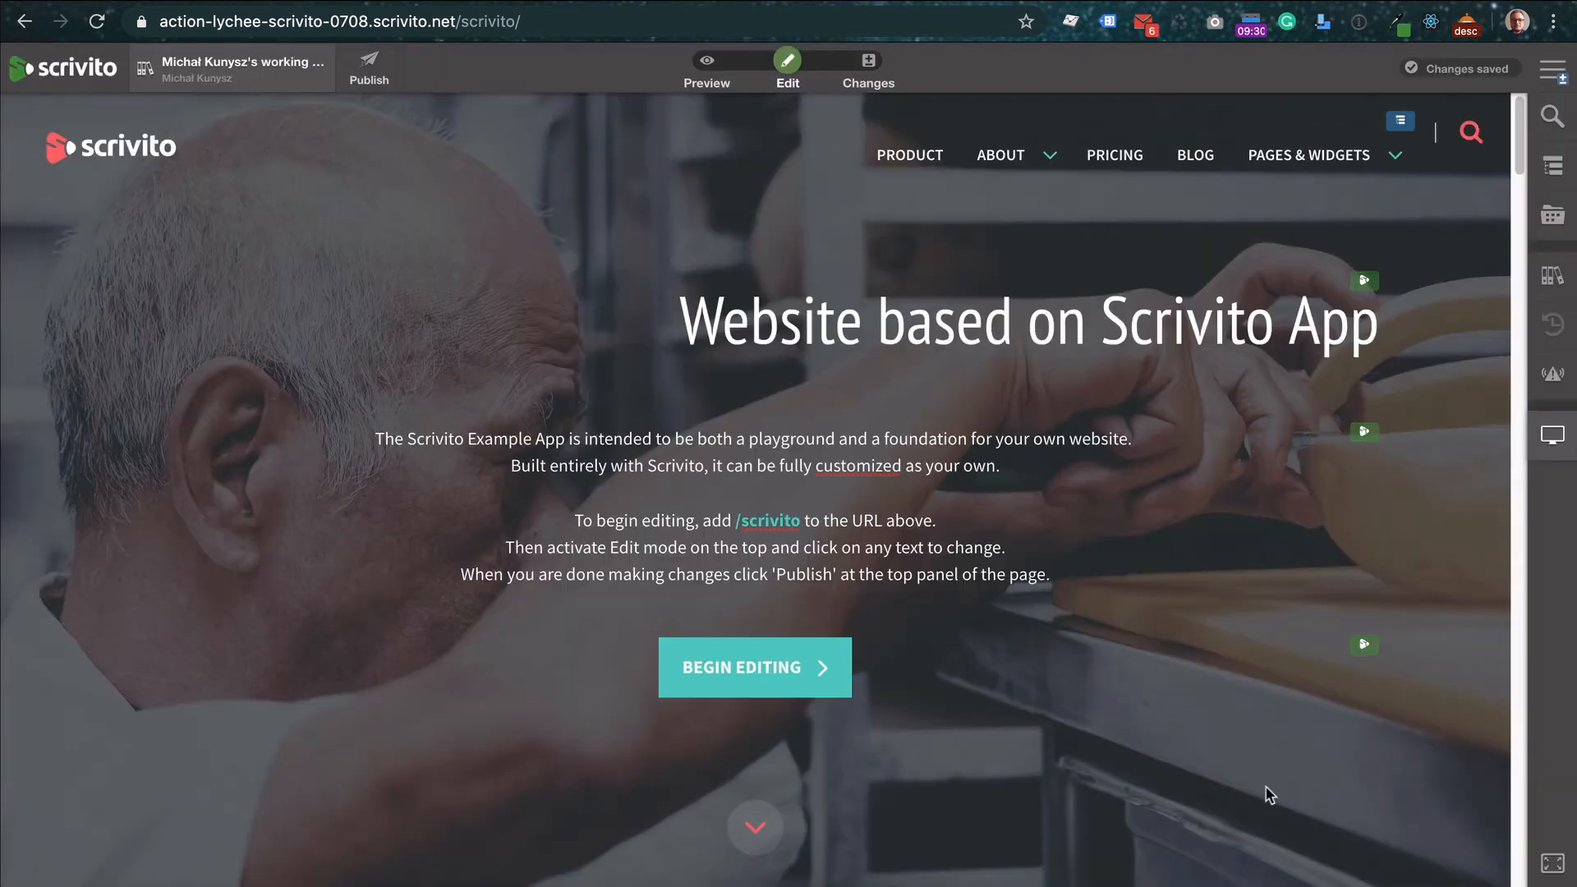
Set the introductory text widget's alignment to Right in its properties
left_click(1363, 433)
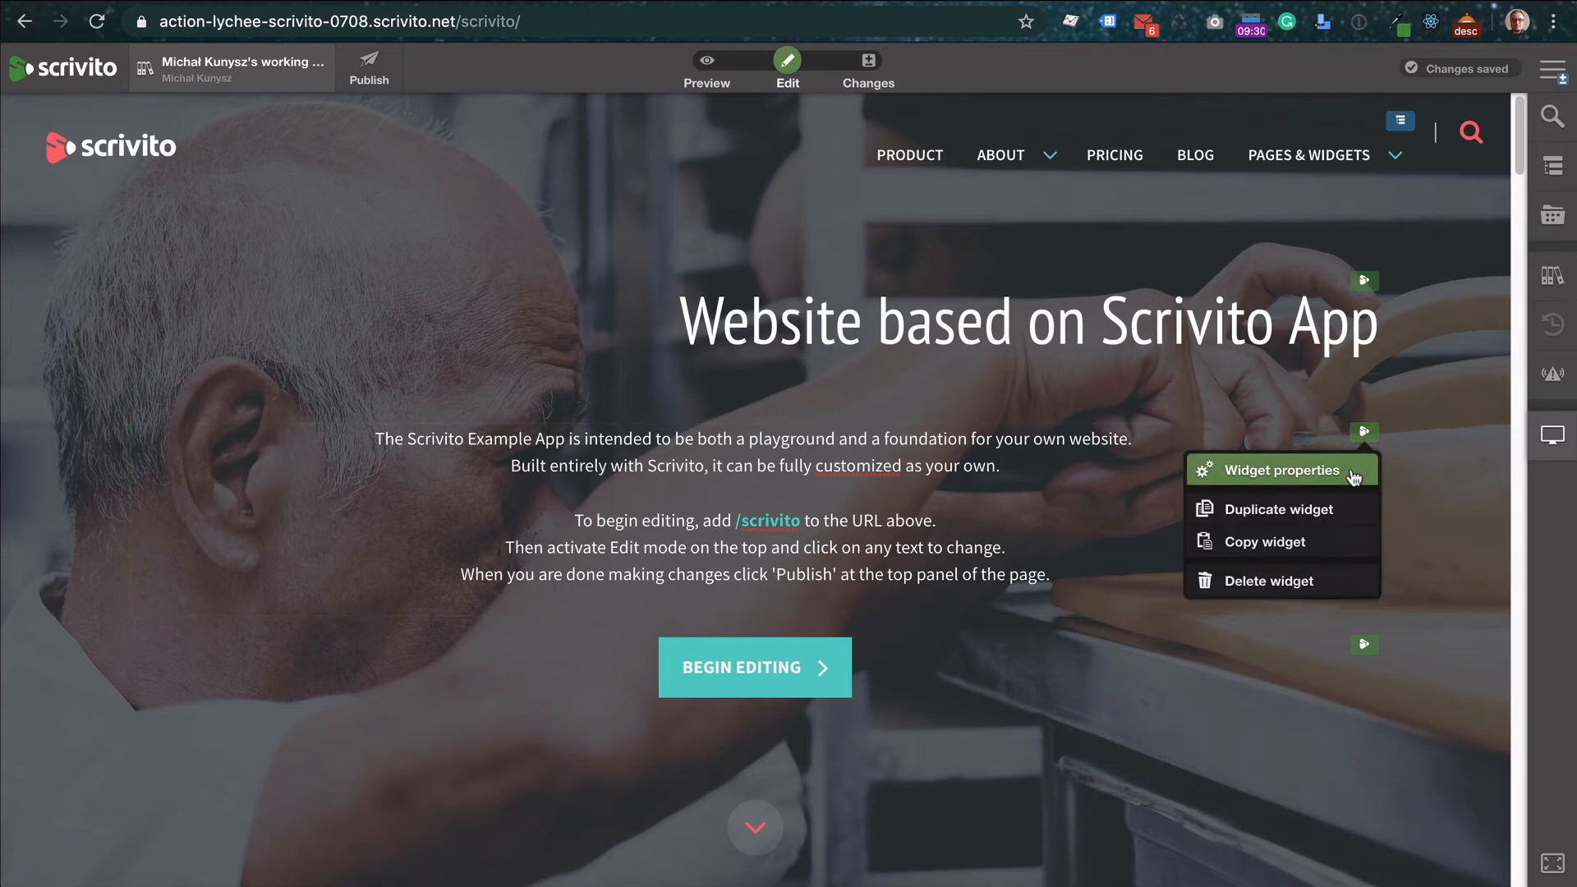
left_click(1347, 466)
left_click(511, 263)
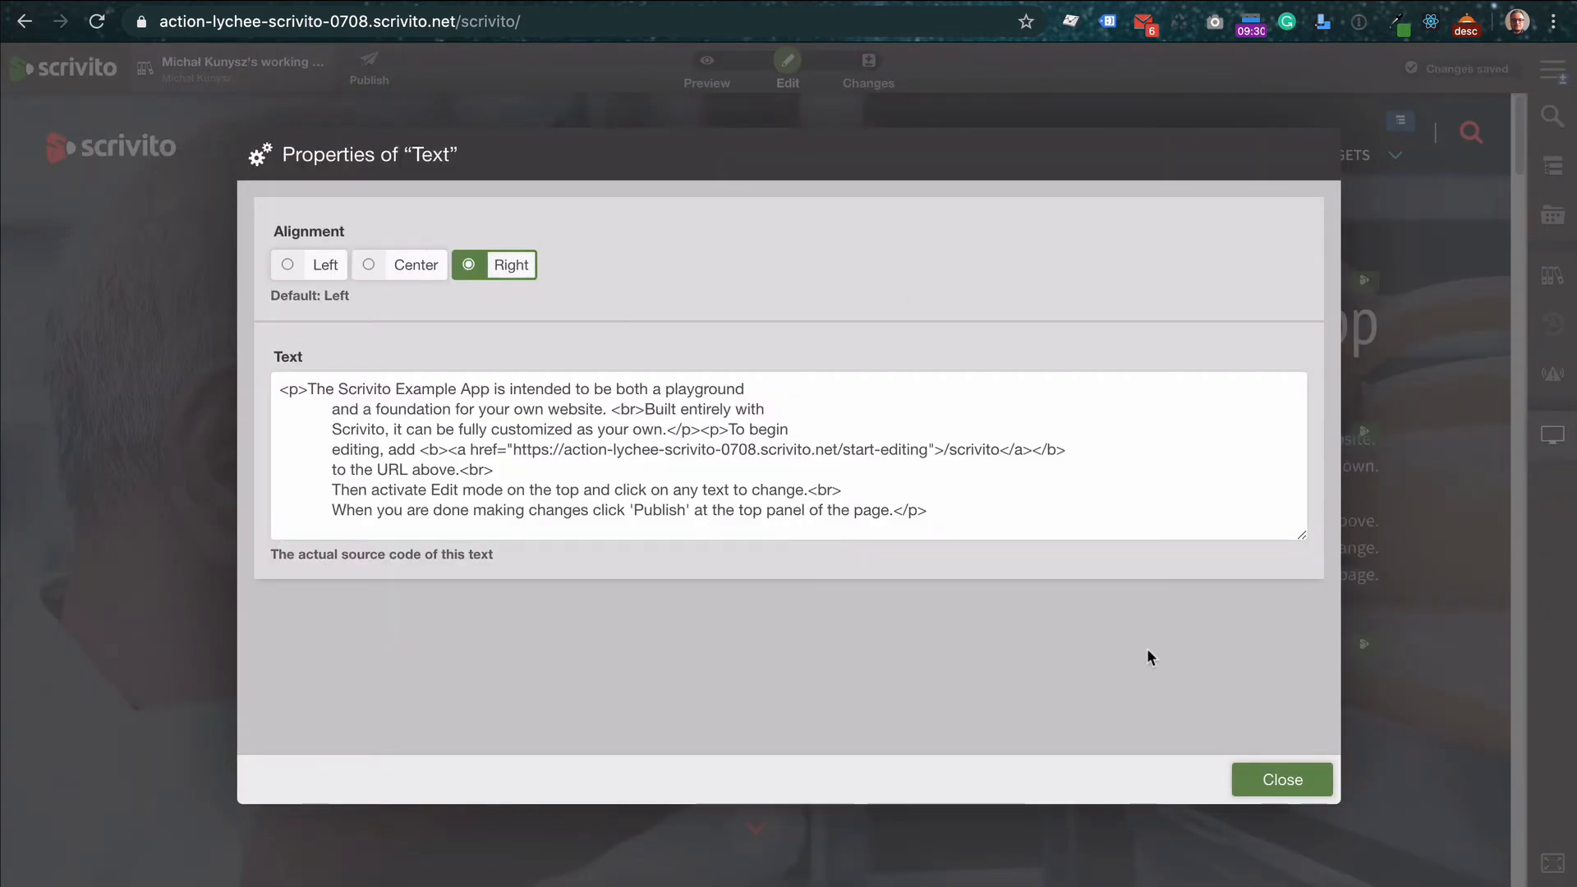
left_click(1280, 779)
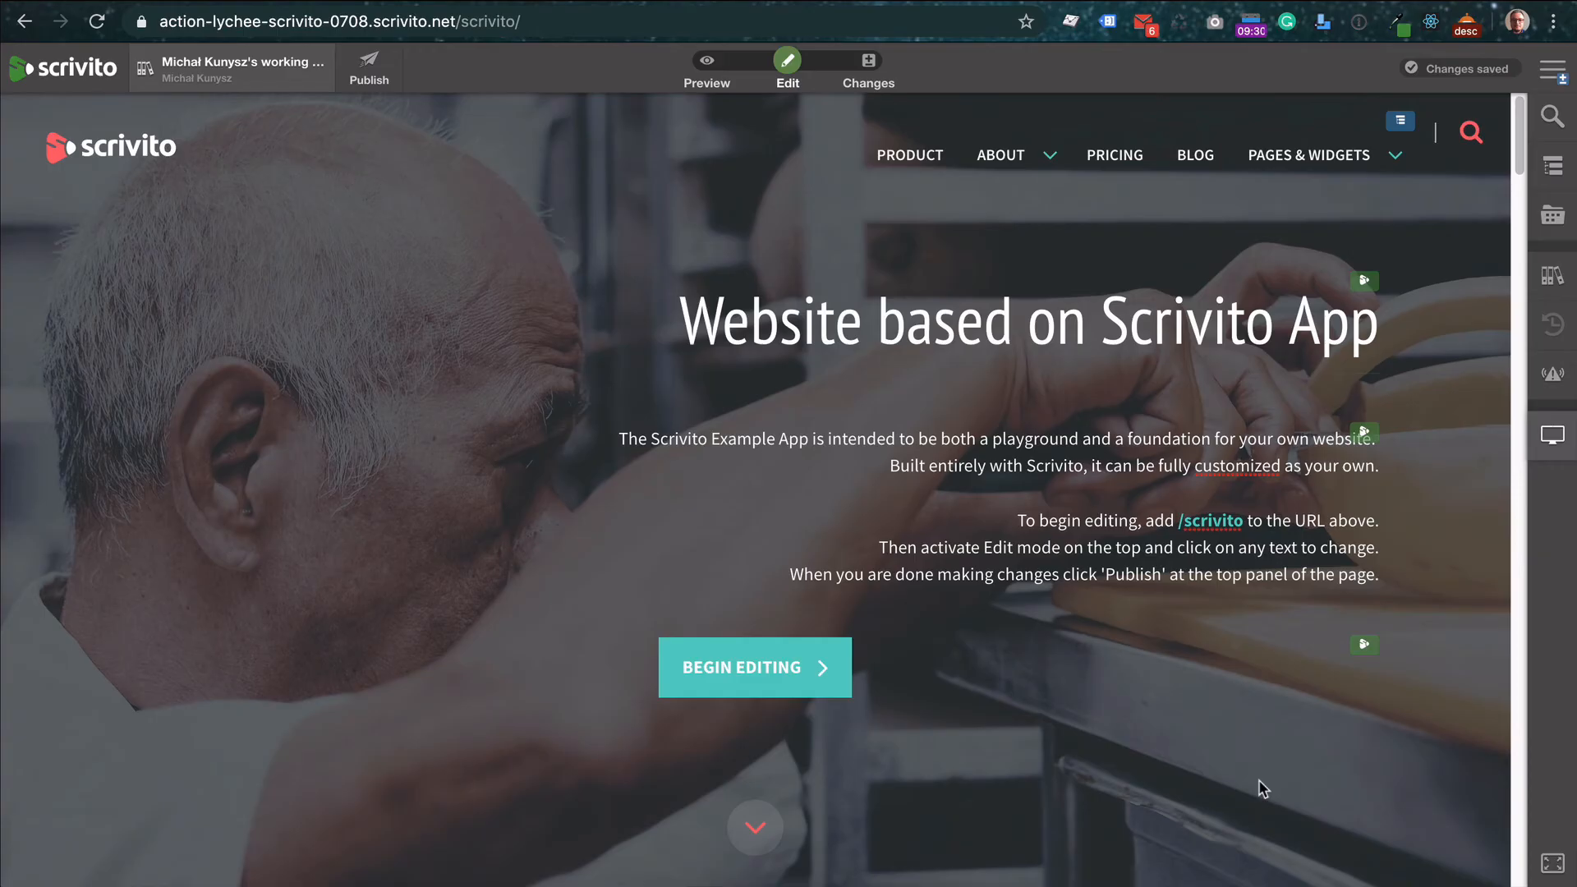
Set the Begin Editing button widget's alignment to Right in its properties
left_click(1364, 644)
left_click(1364, 675)
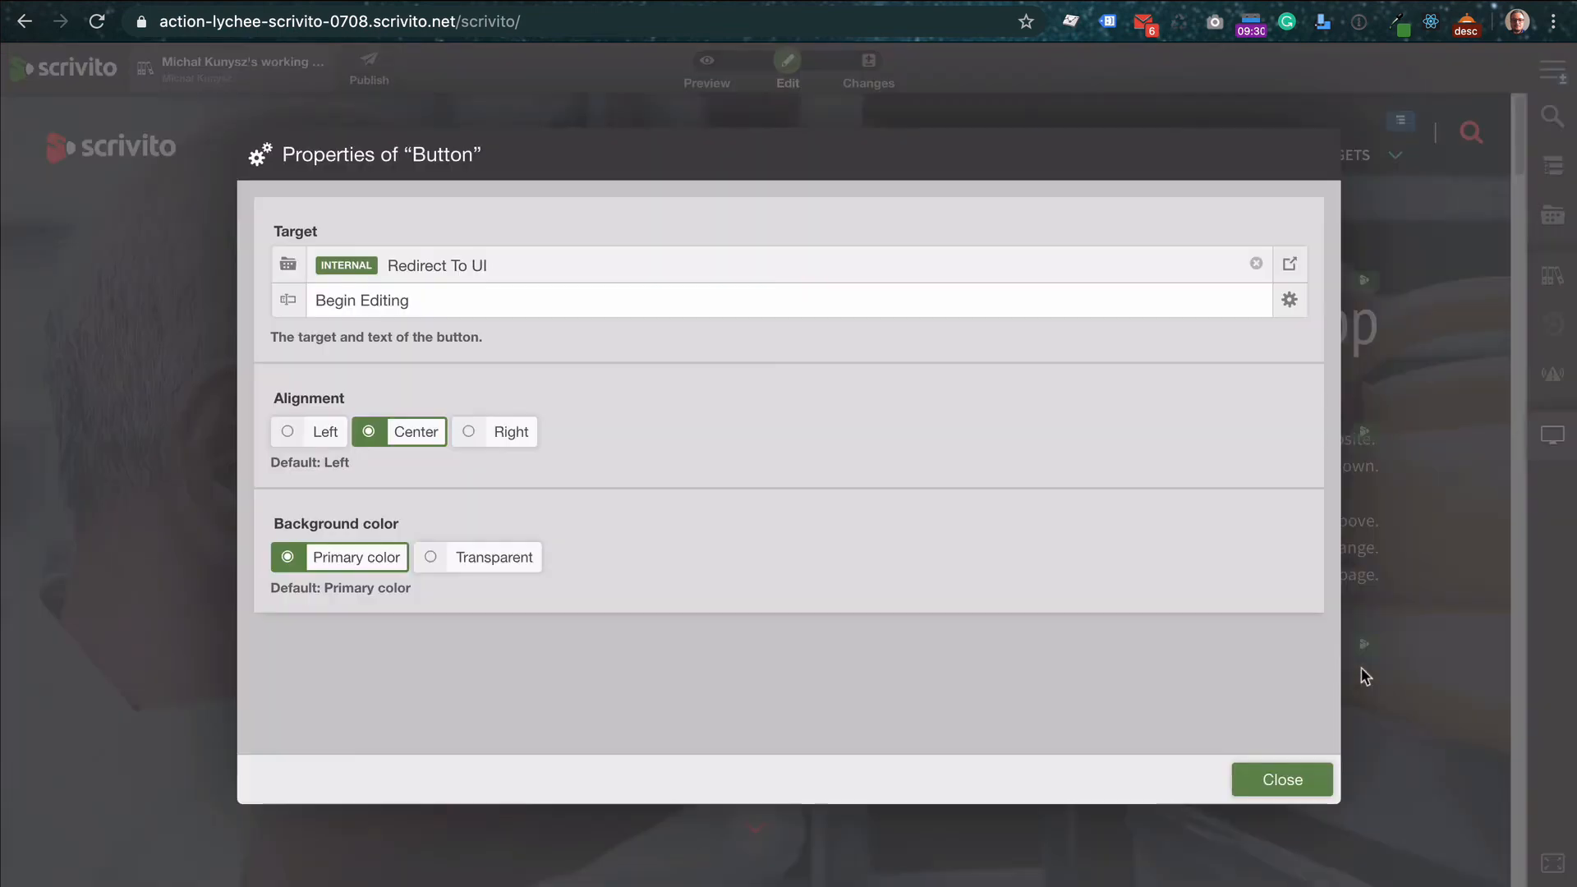
left_click(507, 434)
left_click(1280, 785)
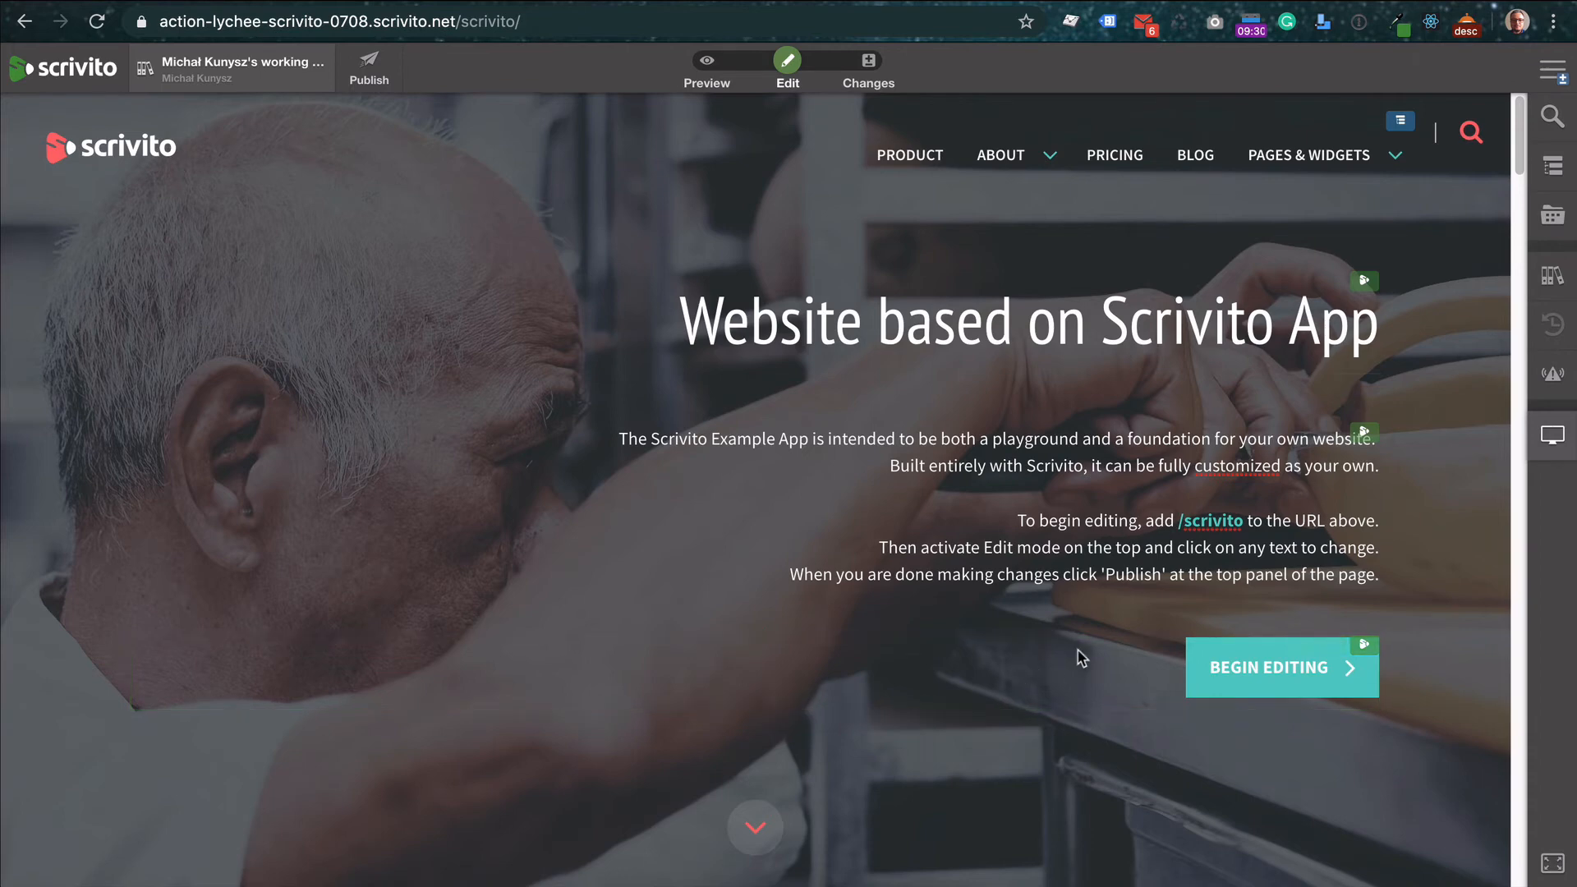
Delete the words "The Scrivito Example App" and "Built" from the homepage's introductory text
left_click(654, 442)
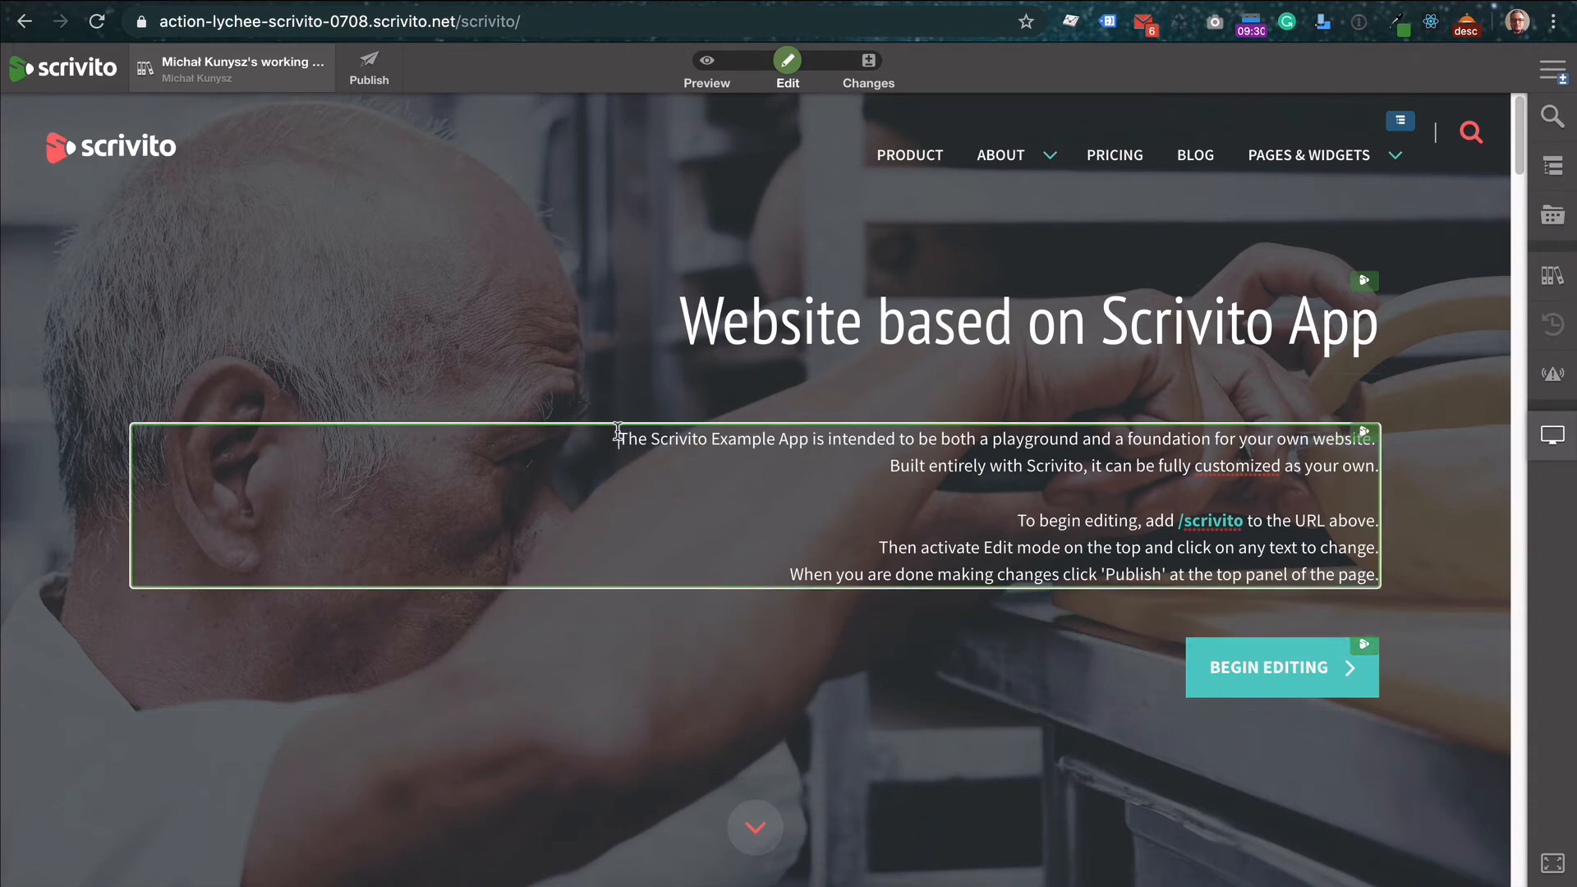
left_click_drag(616, 436, 812, 444)
key("BackSpace")
left_click(818, 639)
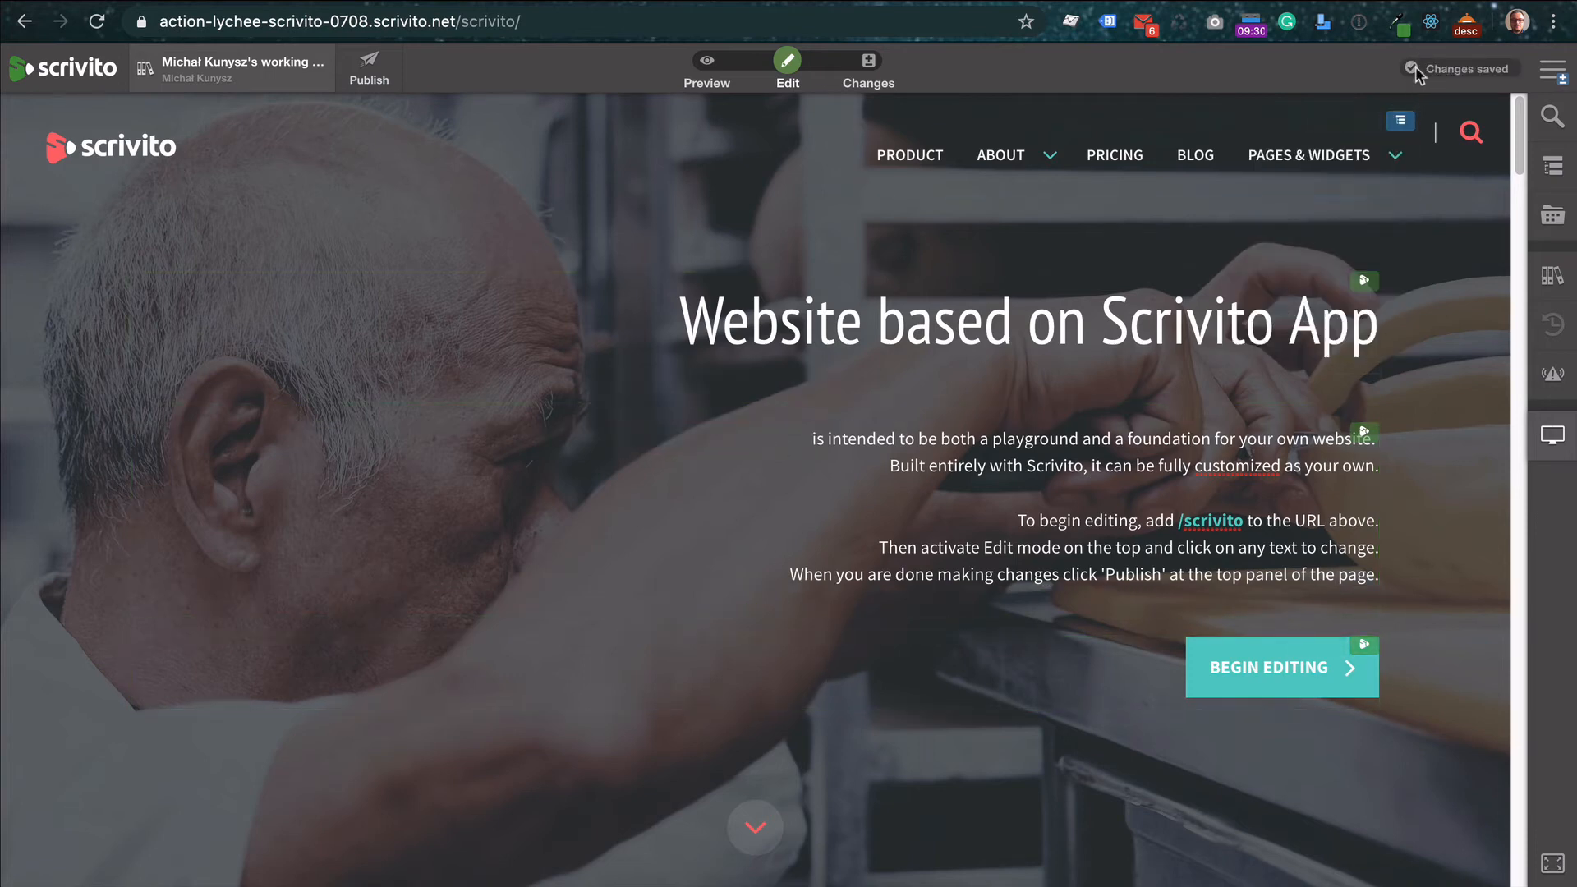
left_click_drag(1509, 72, 1454, 71)
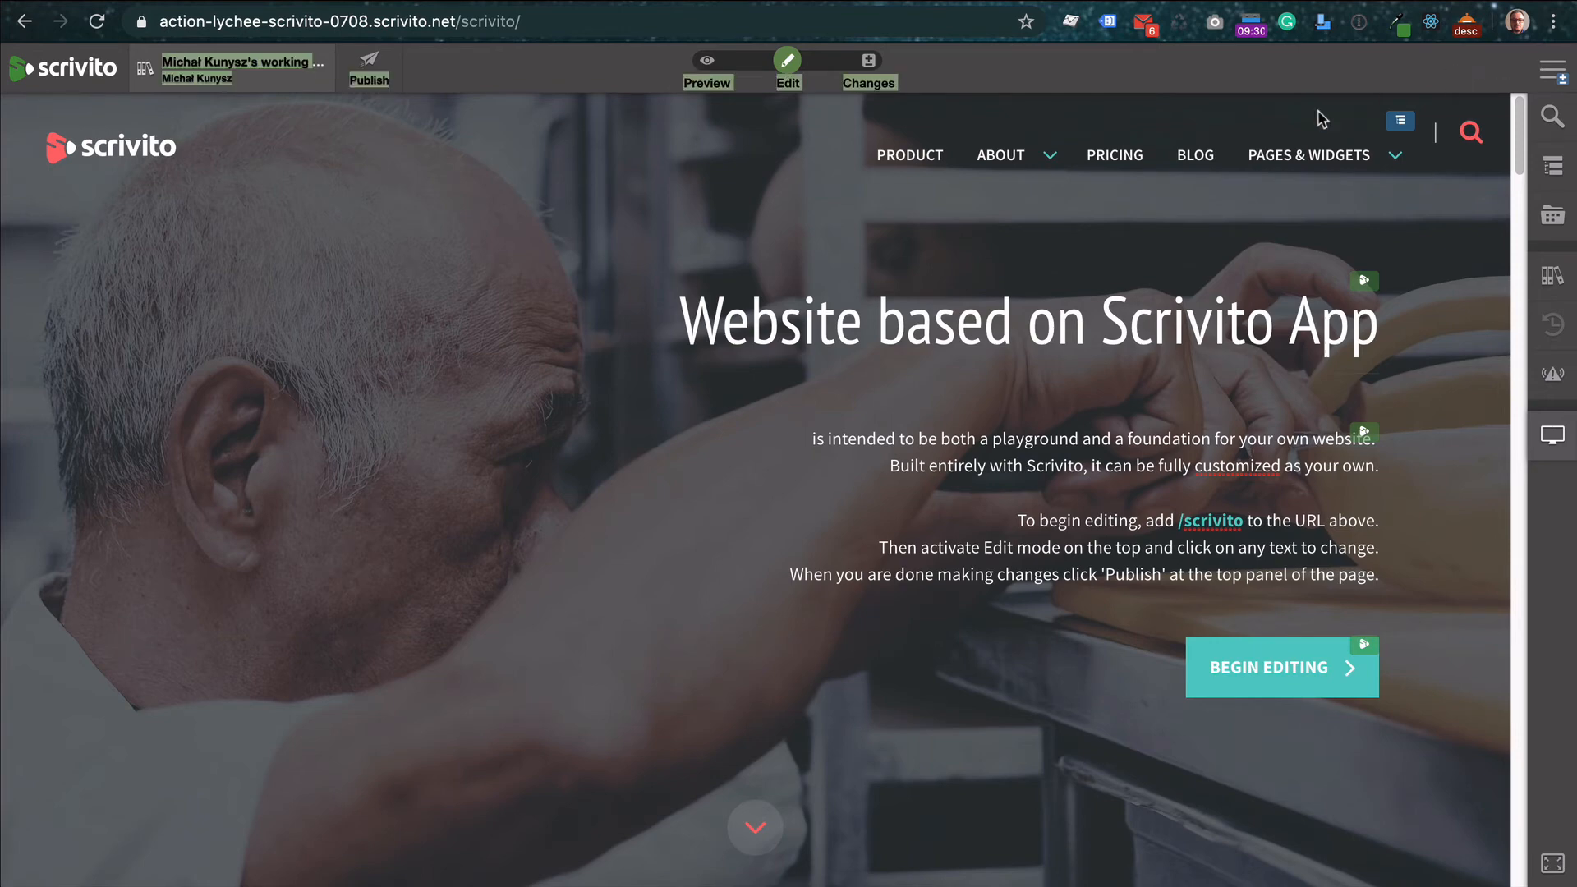
double_click(906, 468)
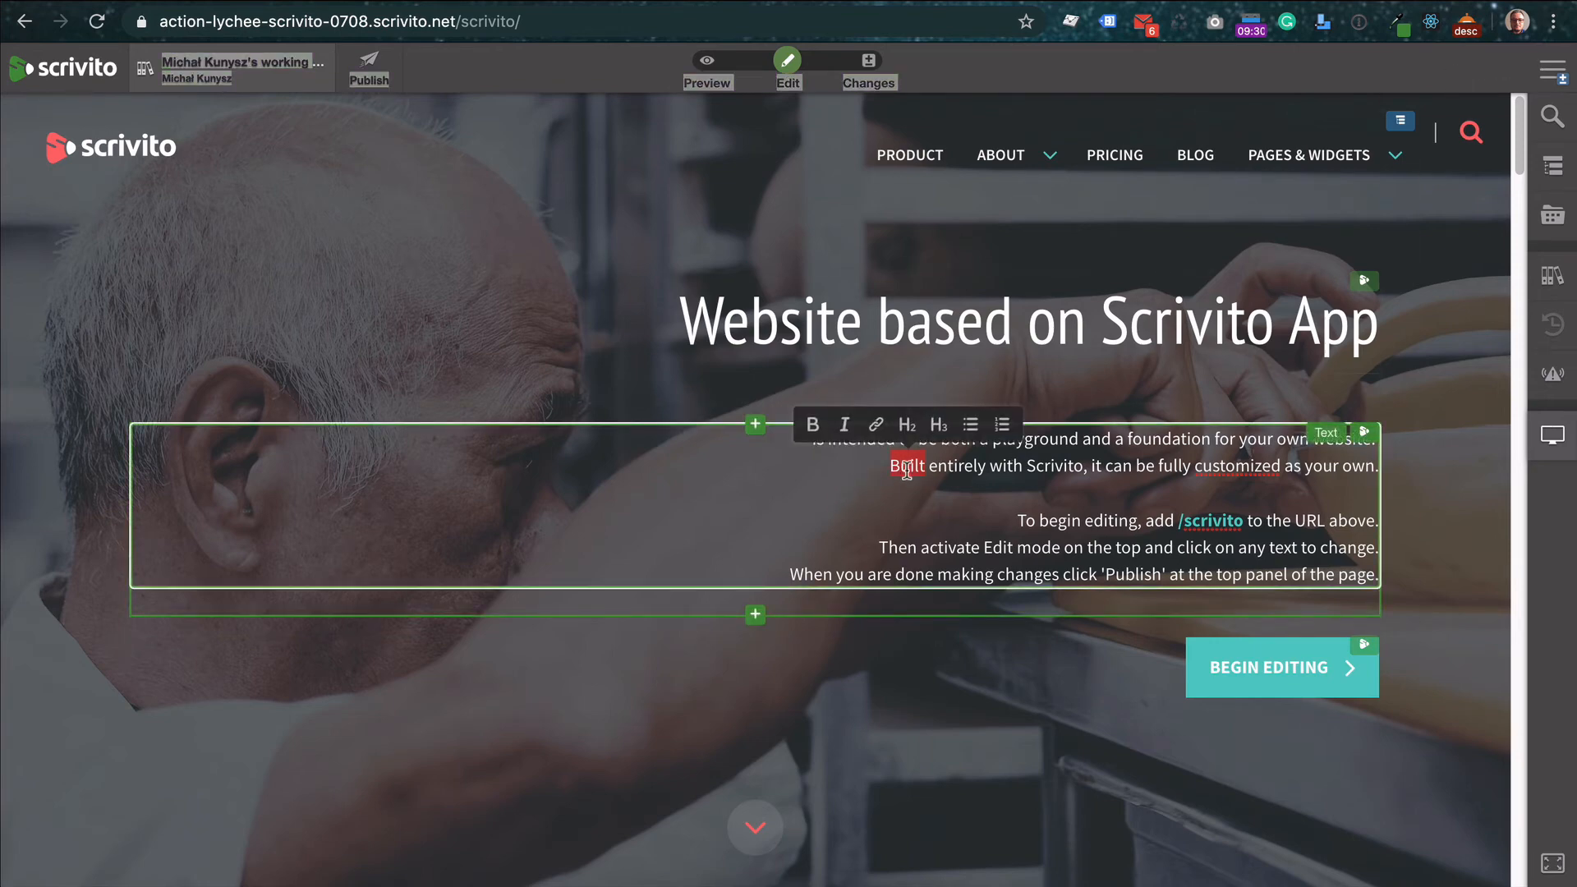
key("BackSpace")
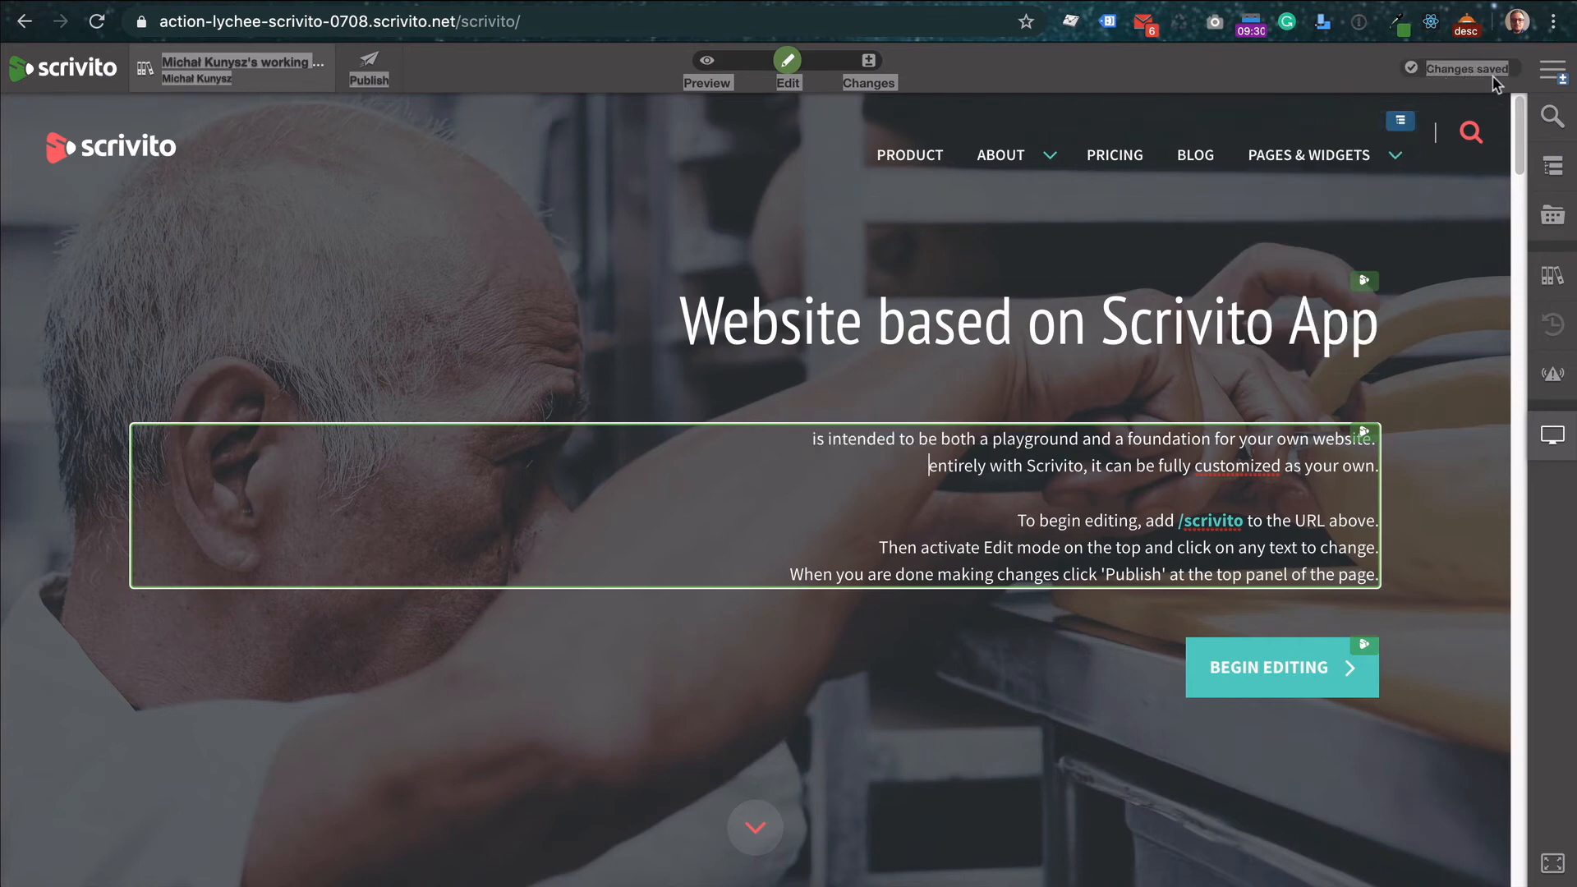
left_click(1462, 331)
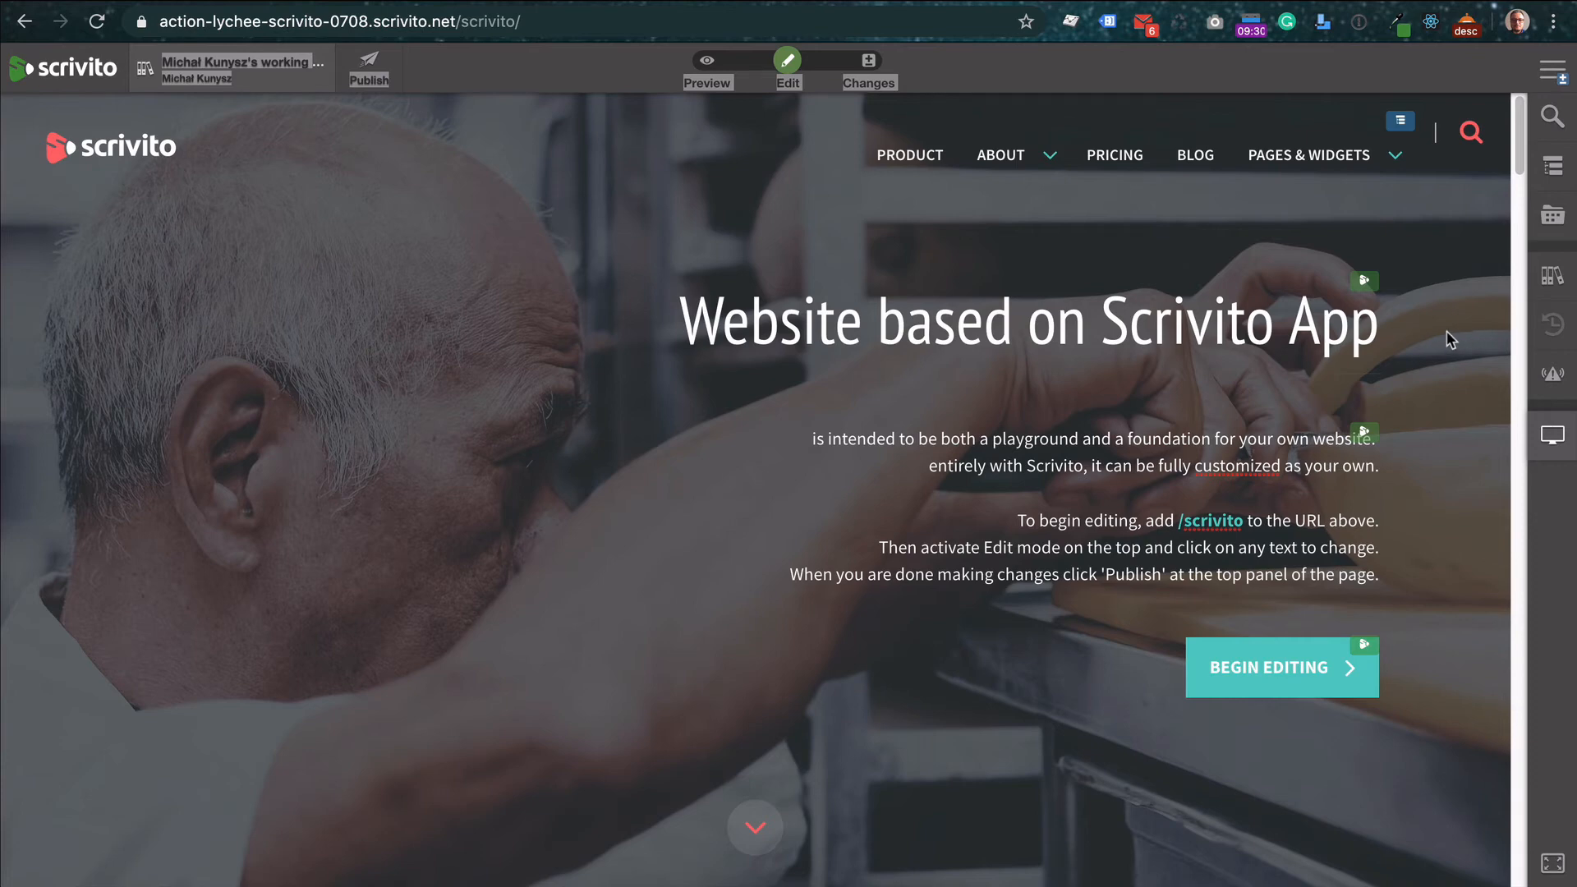
Replace the laptop keyboard image in the Getting Started section with the "Glass office" image from the image library
scroll(1449, 339, "down", 3)
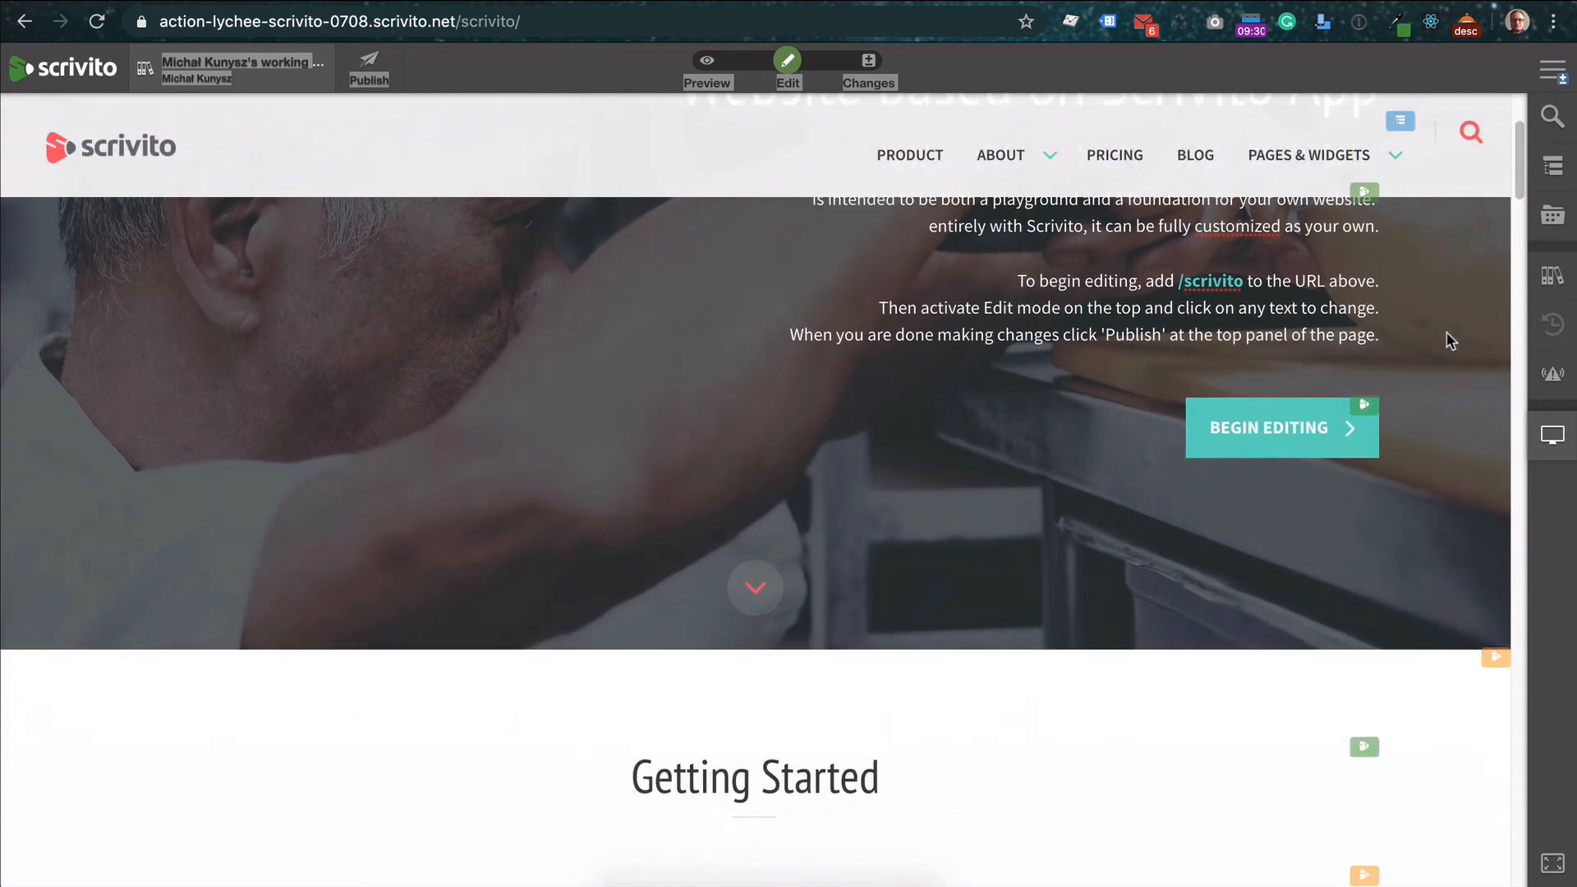
scroll(1450, 341, "down", 2)
scroll(1449, 340, "down", 2)
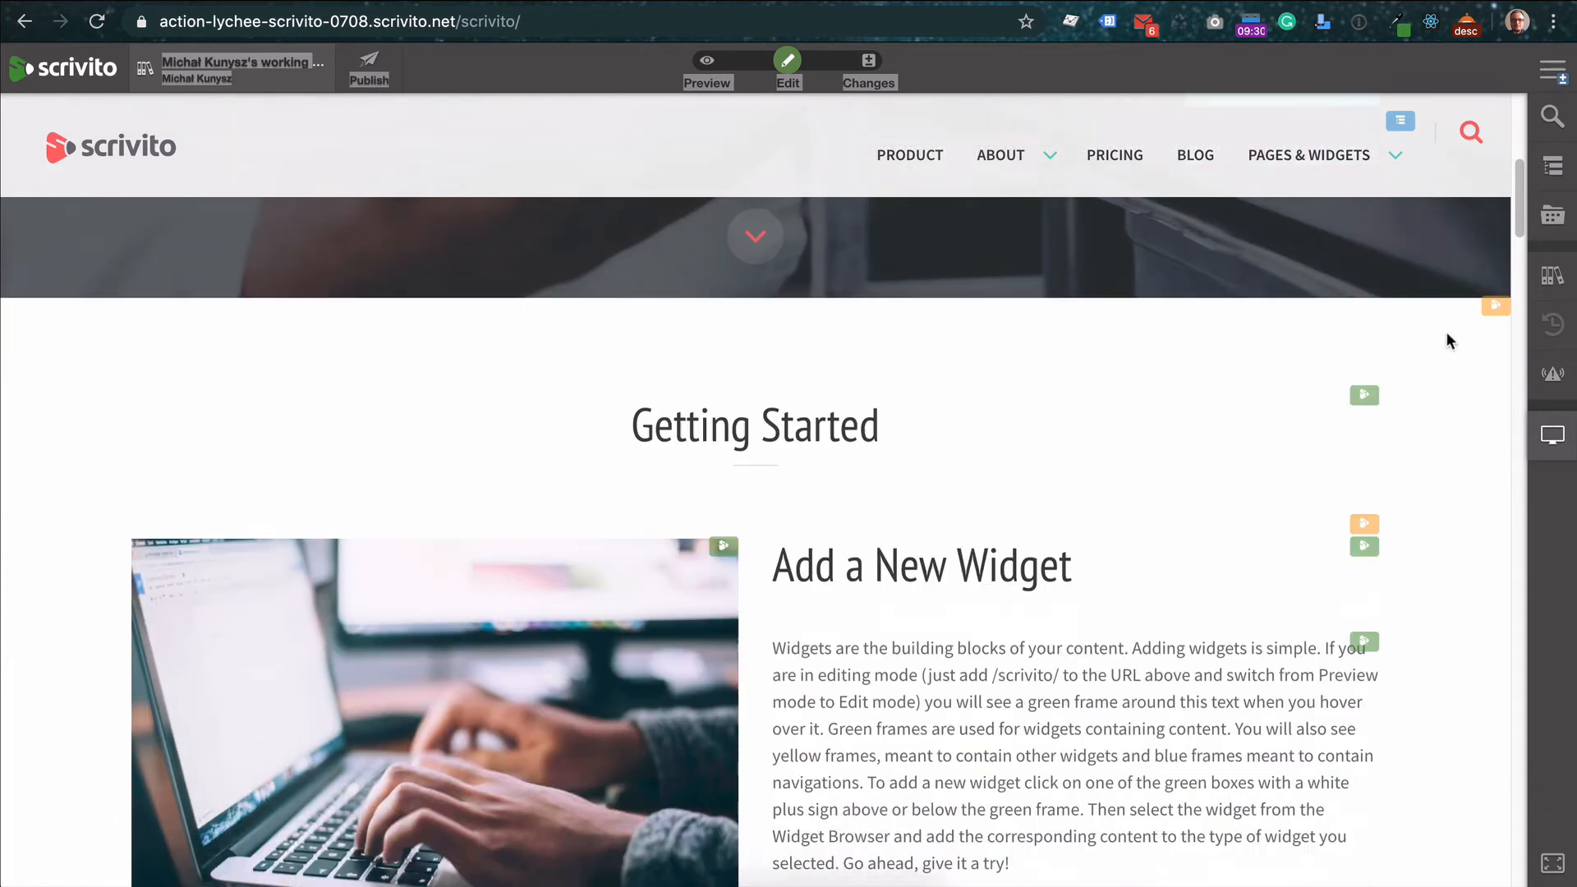
scroll(1450, 340, "down", 2)
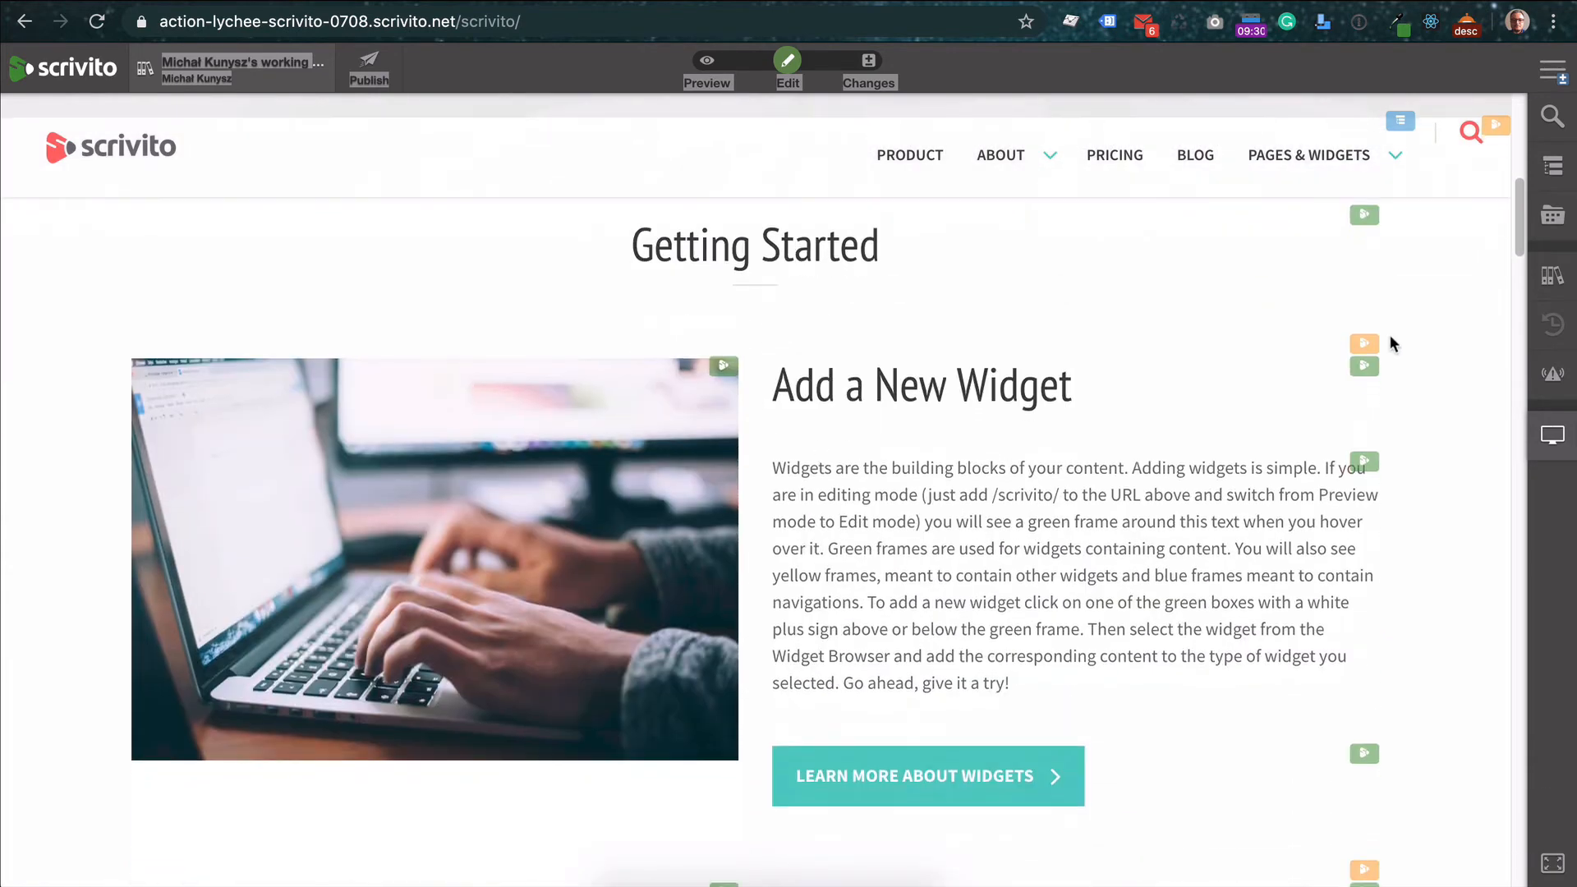
left_click(449, 519)
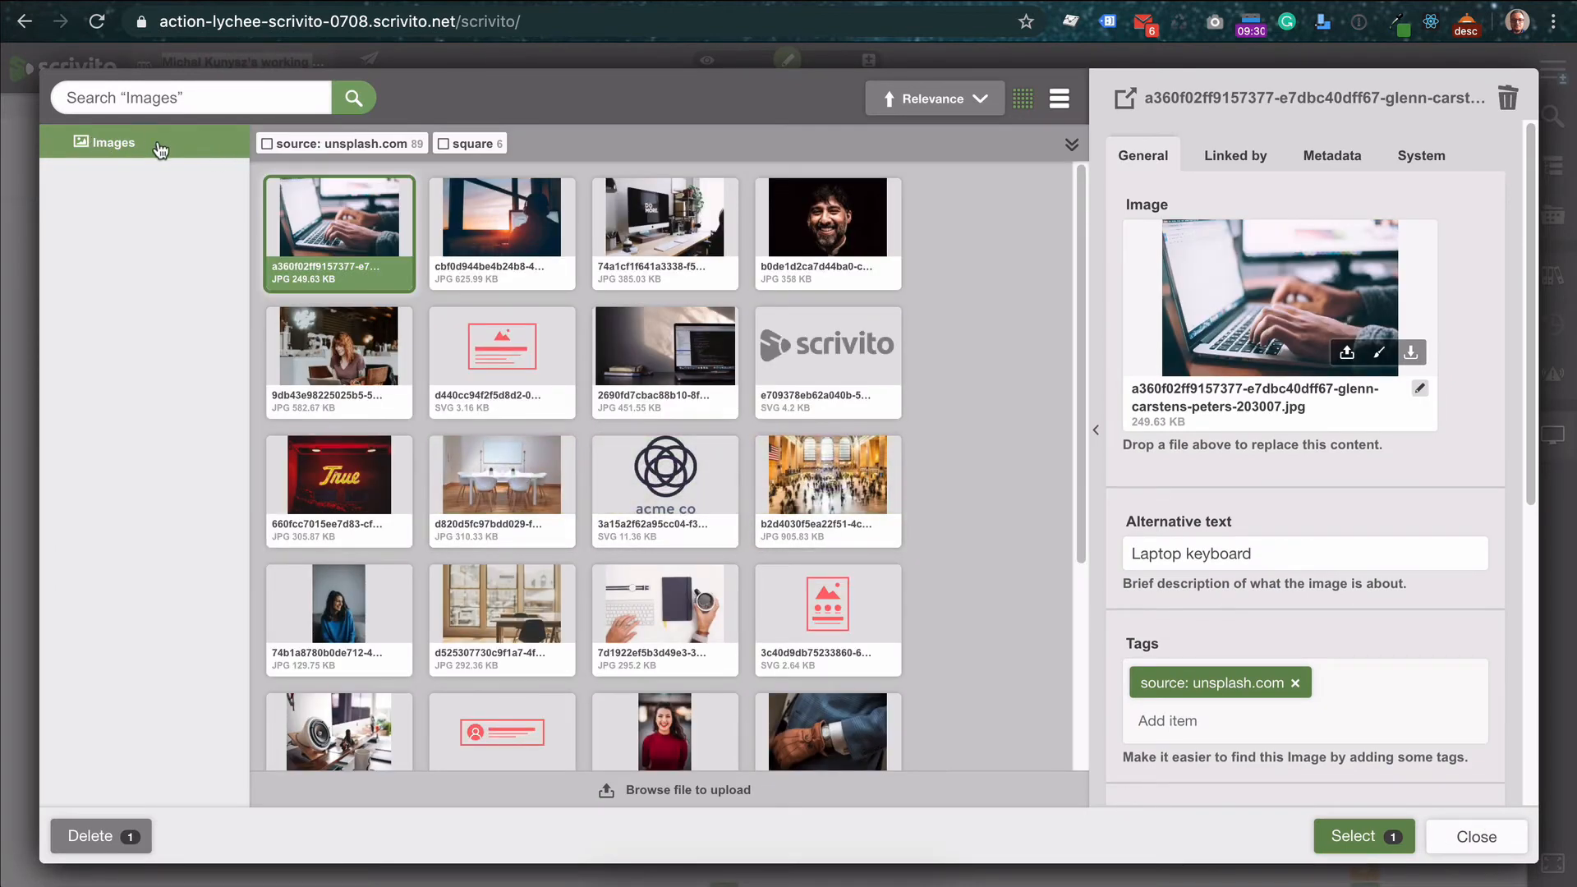
scroll(851, 468, "down", 2)
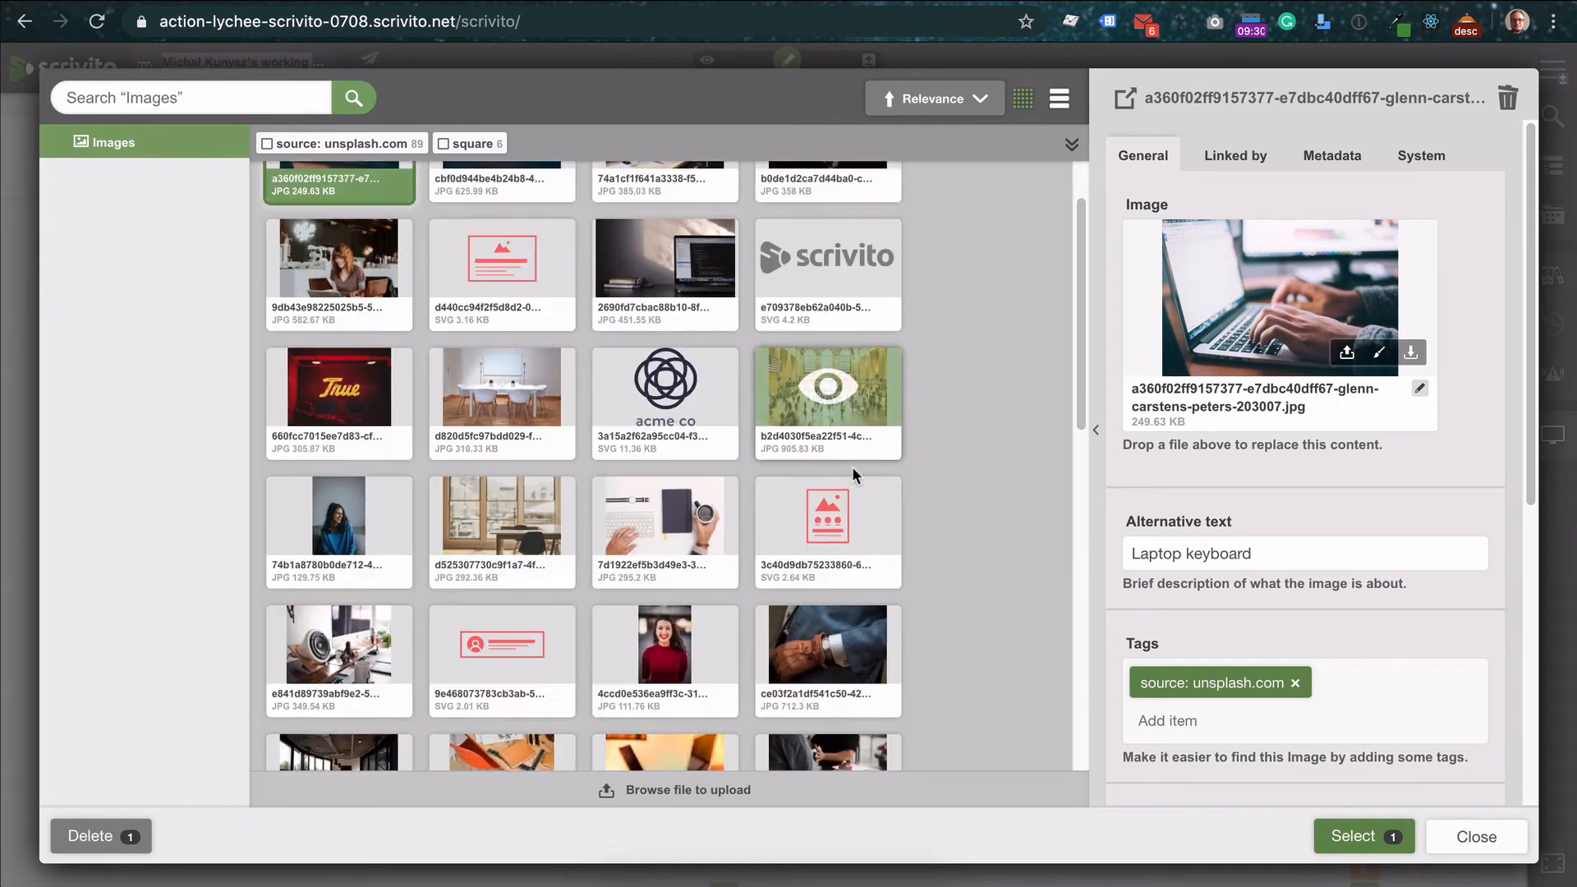
scroll(851, 467, "down", 1)
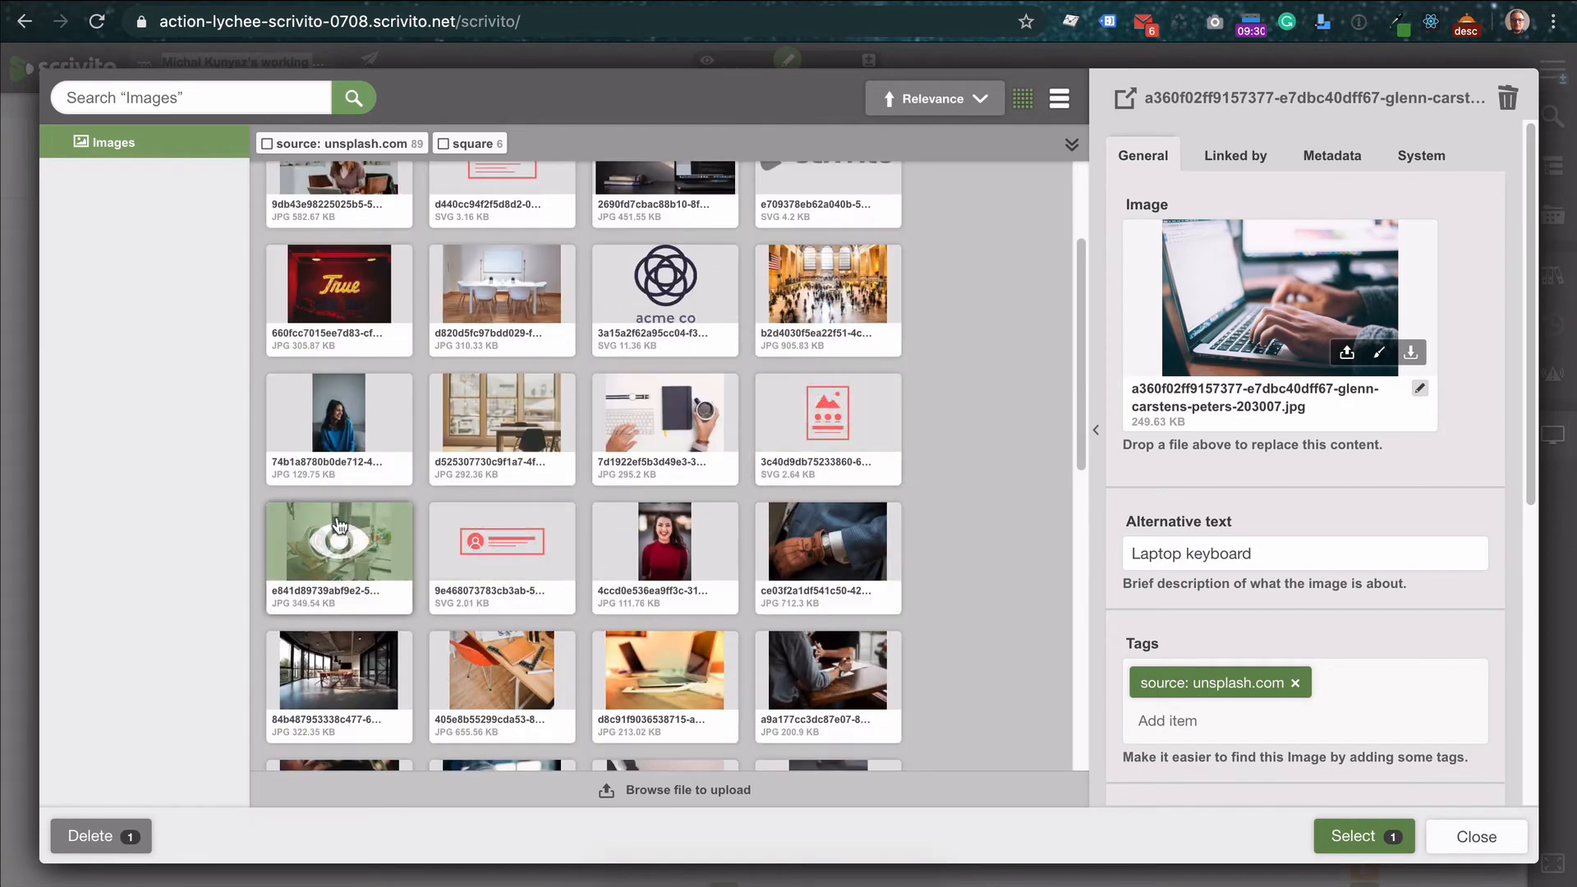
left_click(338, 667)
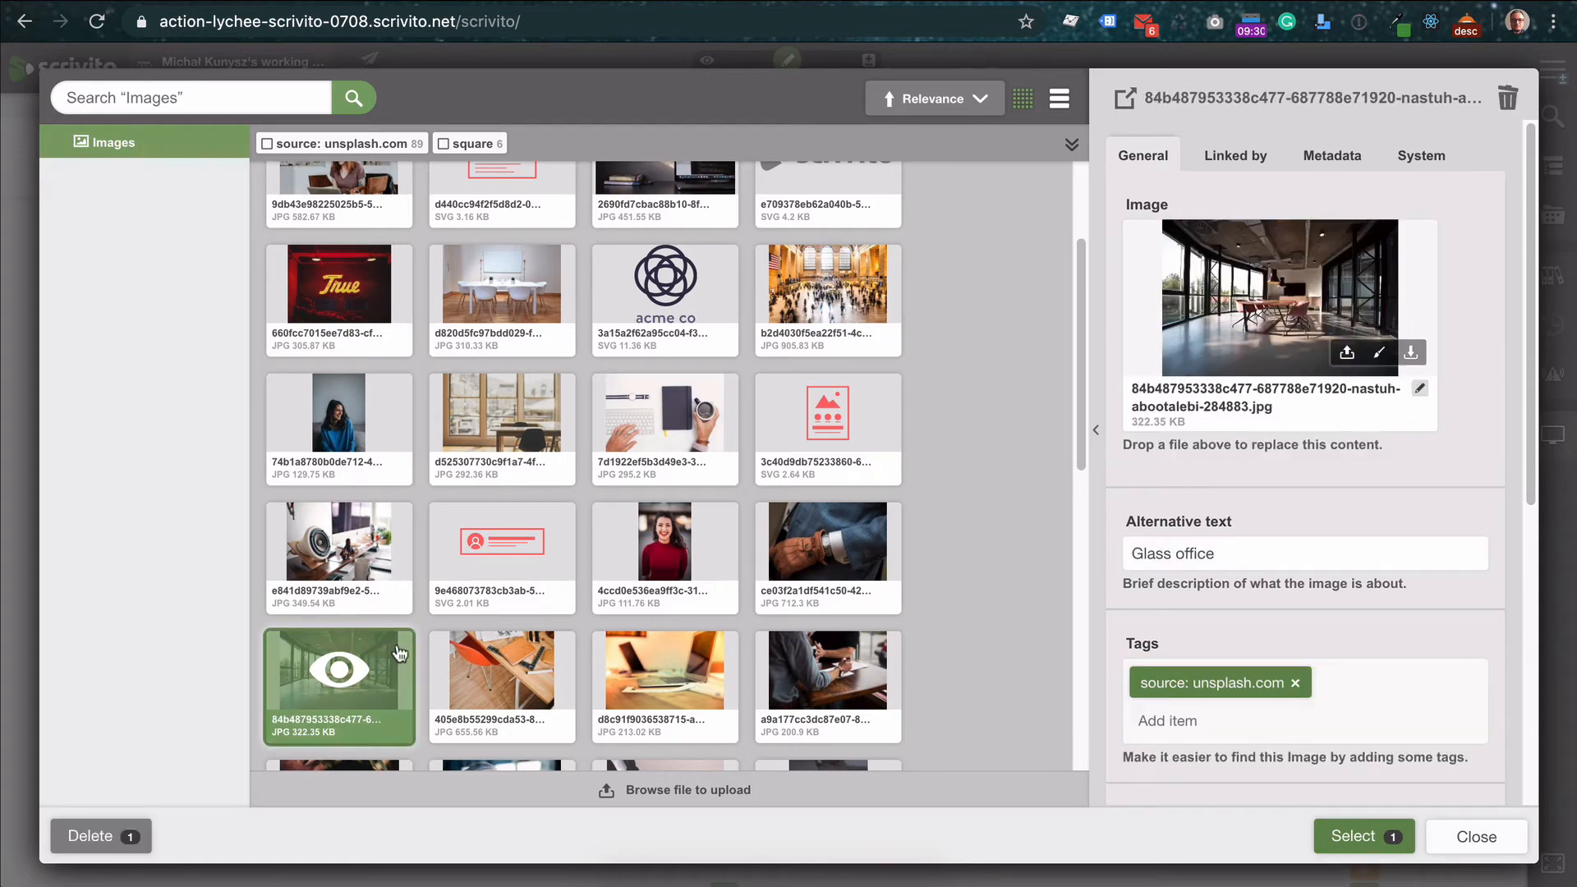
left_click(1336, 828)
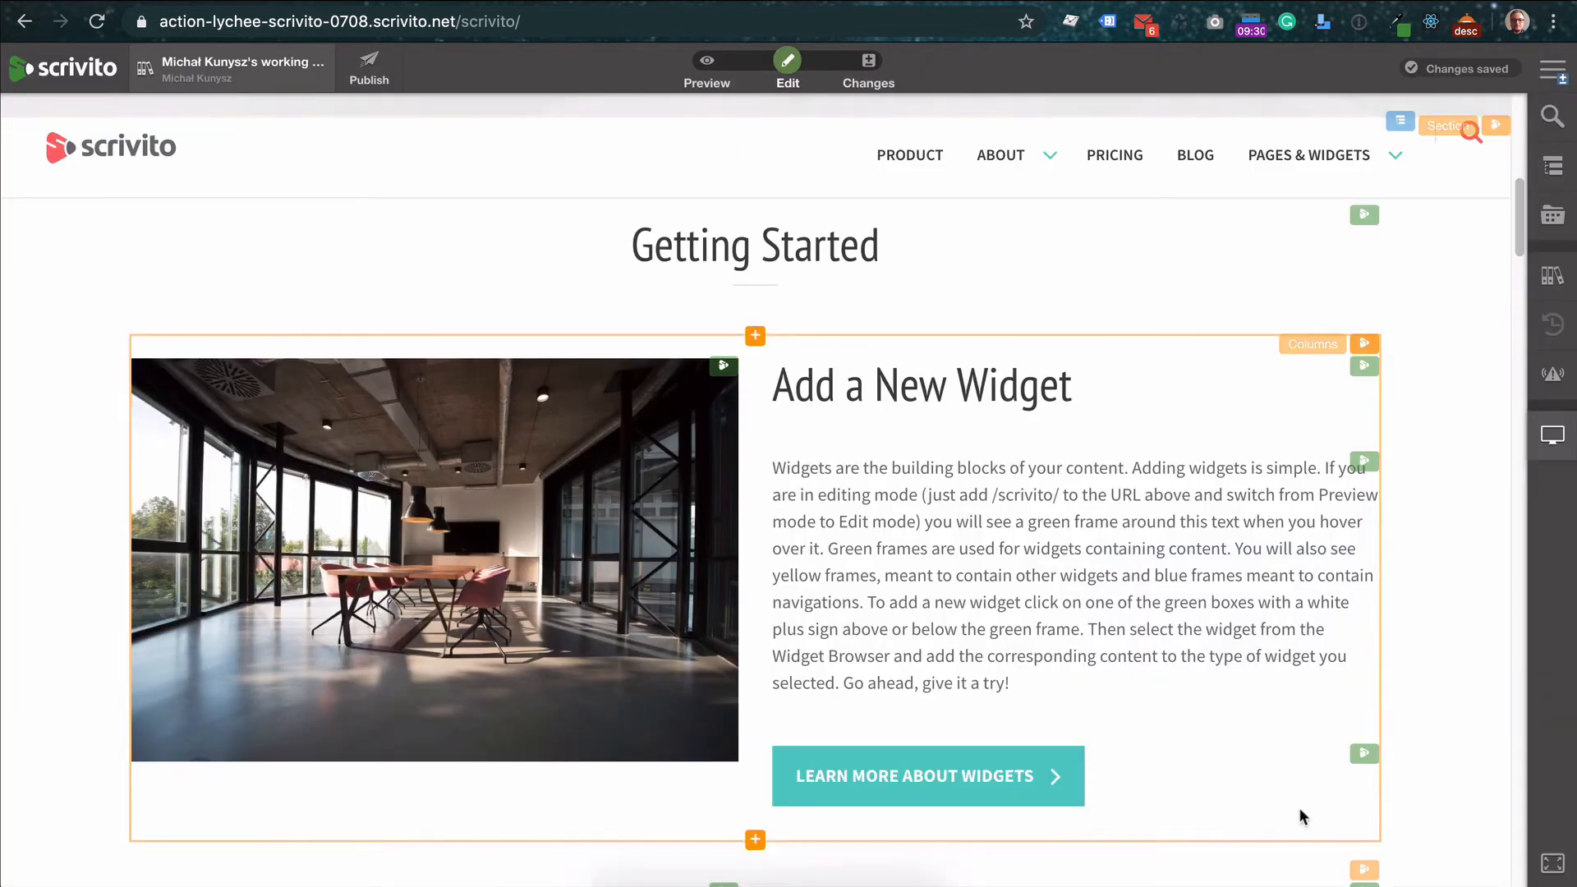
Change the "Add a New Widget" headline to "New widget"
triple_click(937, 367)
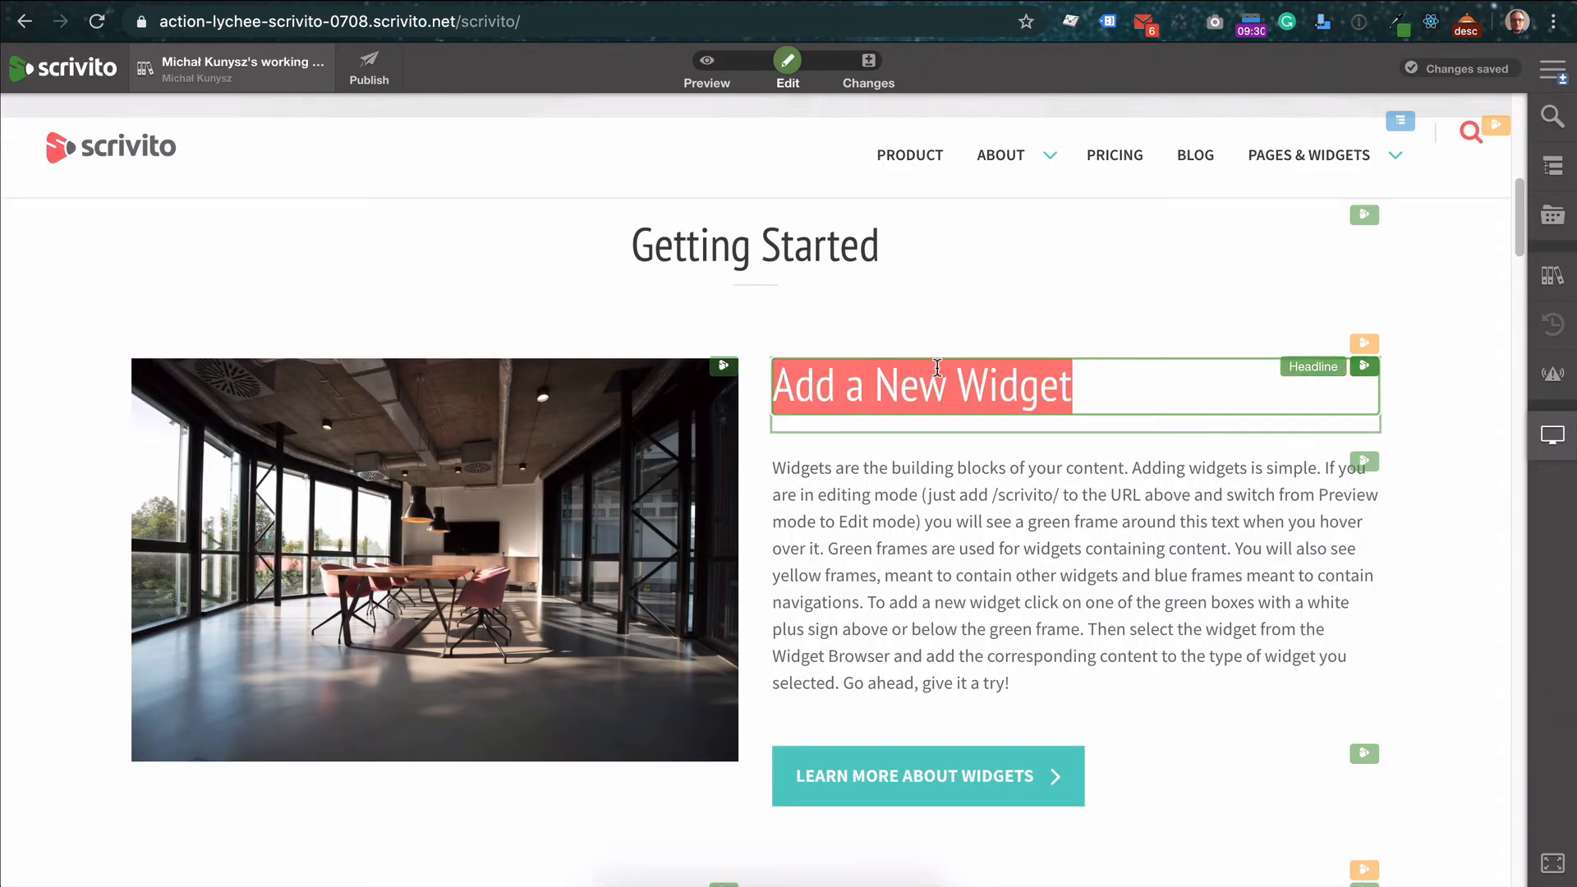
type("N")
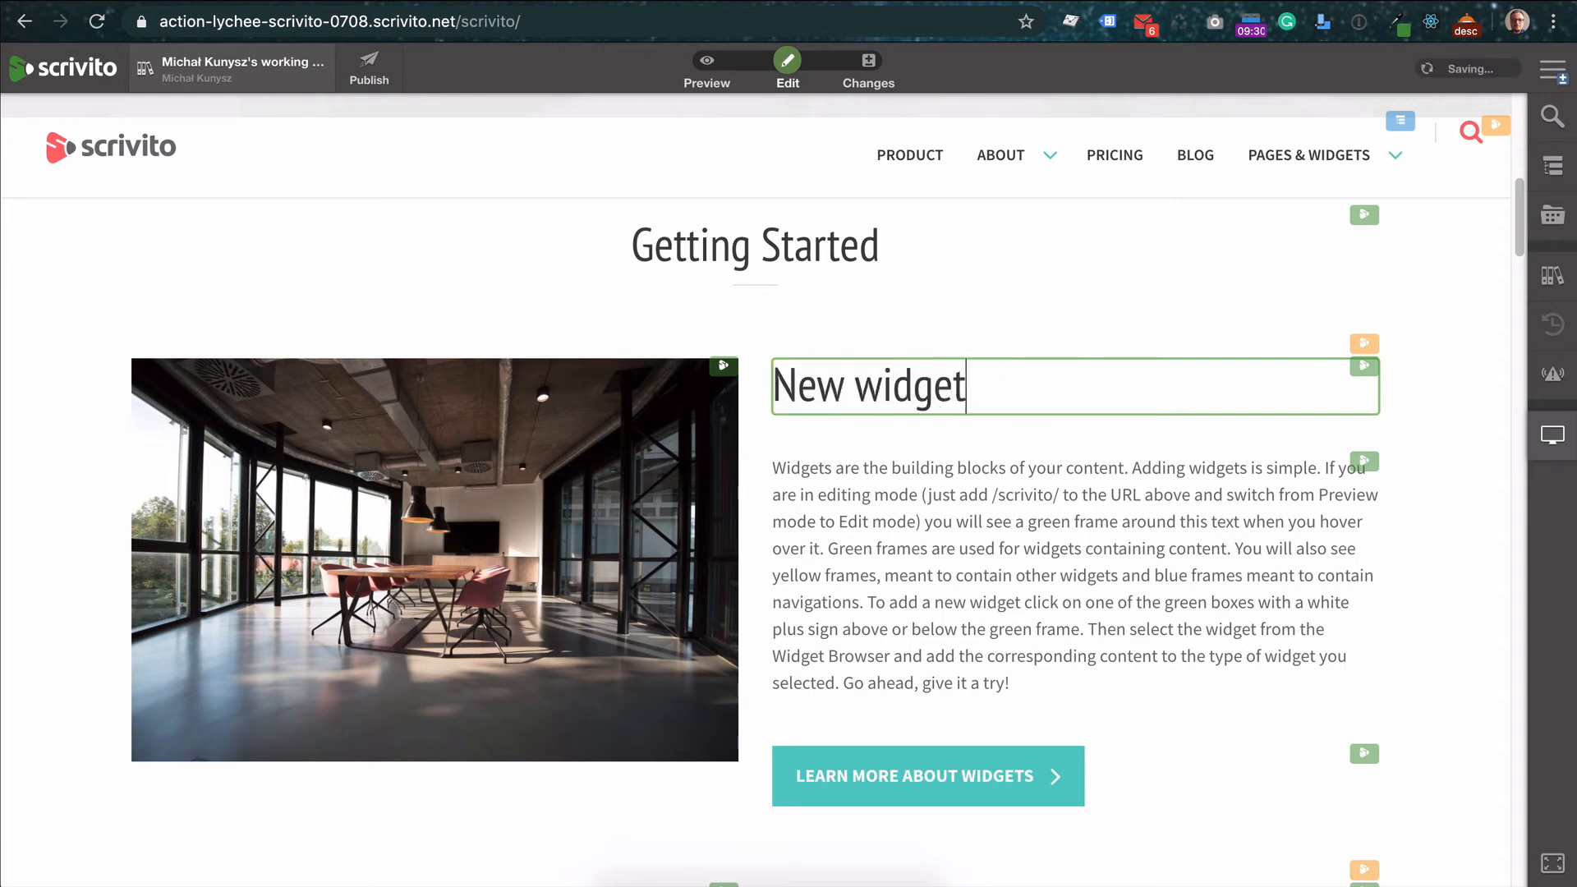
left_click(1006, 488)
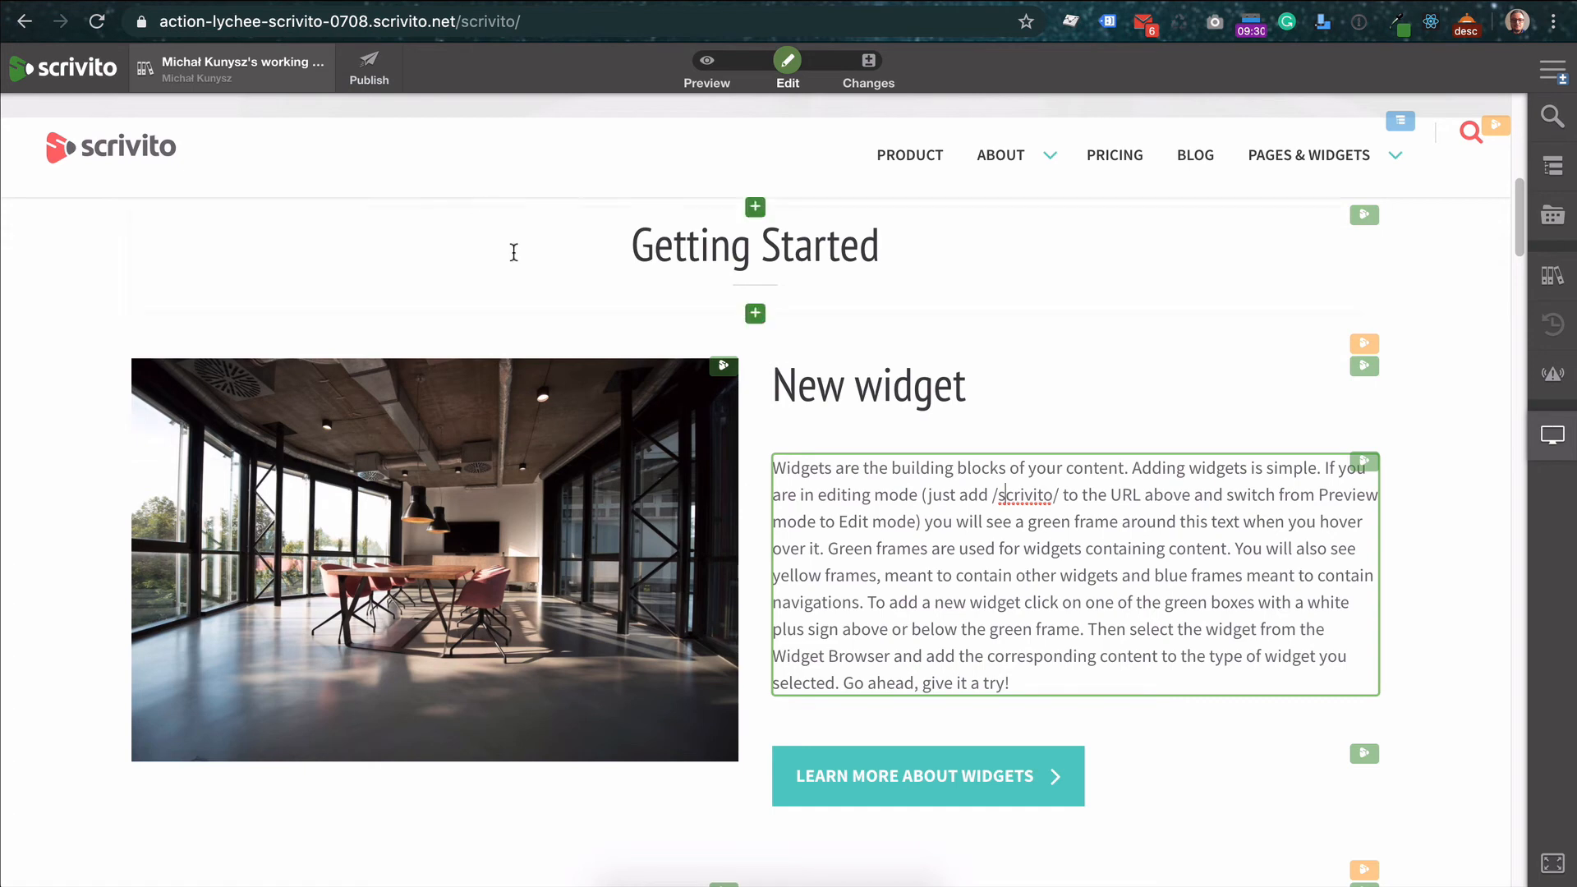
Move the desk image widget of the "Add a New Page" block into the first column, above the headline
scroll(514, 260, "down", 2)
scroll(514, 275, "down", 2)
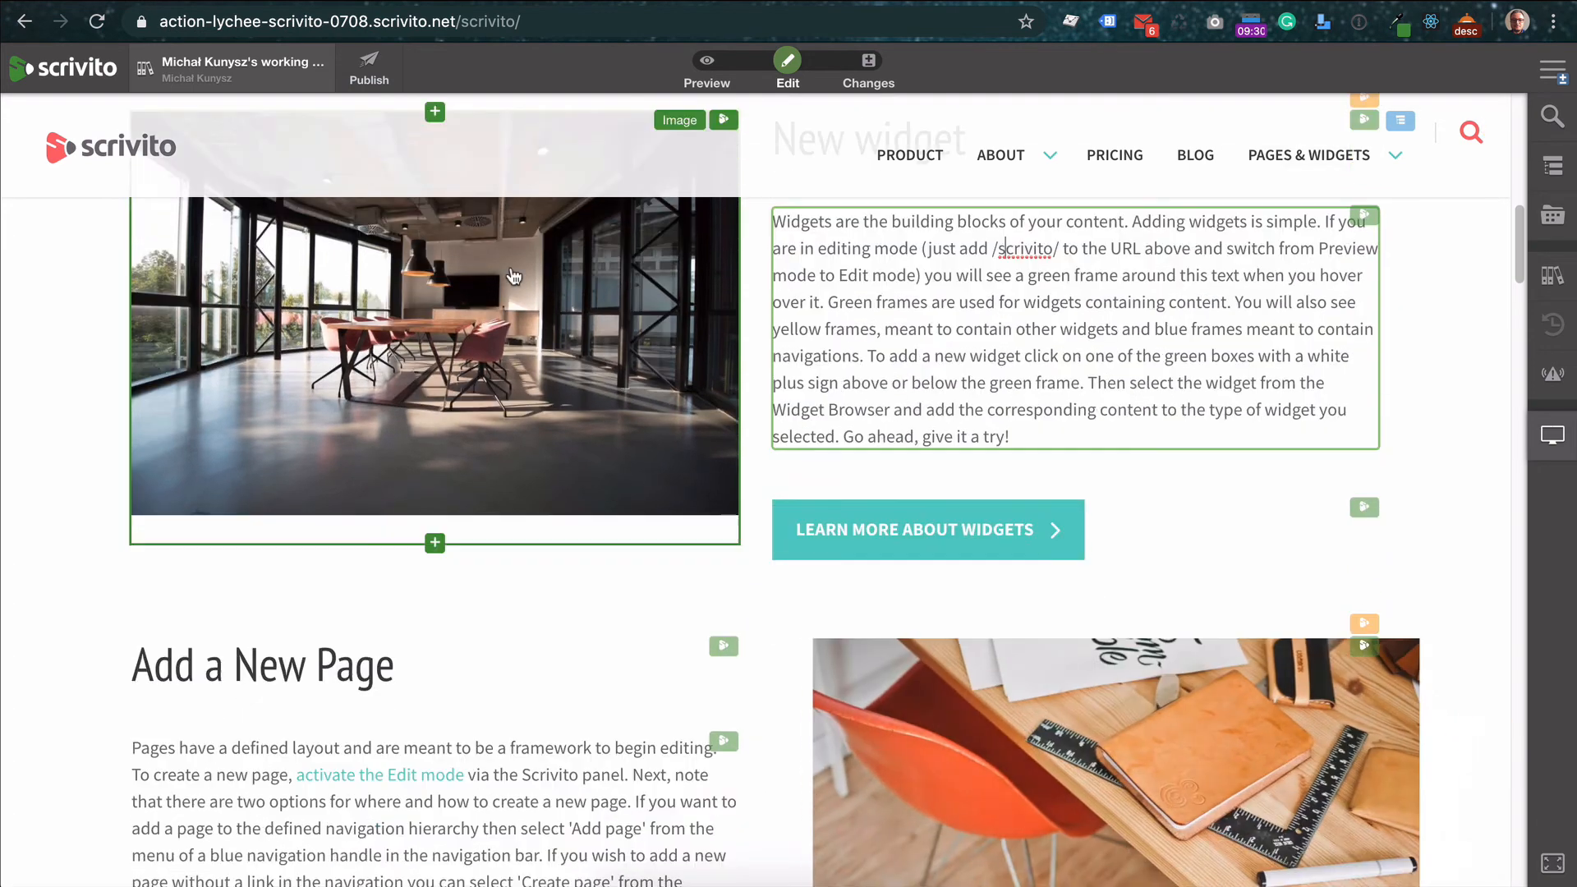
scroll(514, 275, "down", 3)
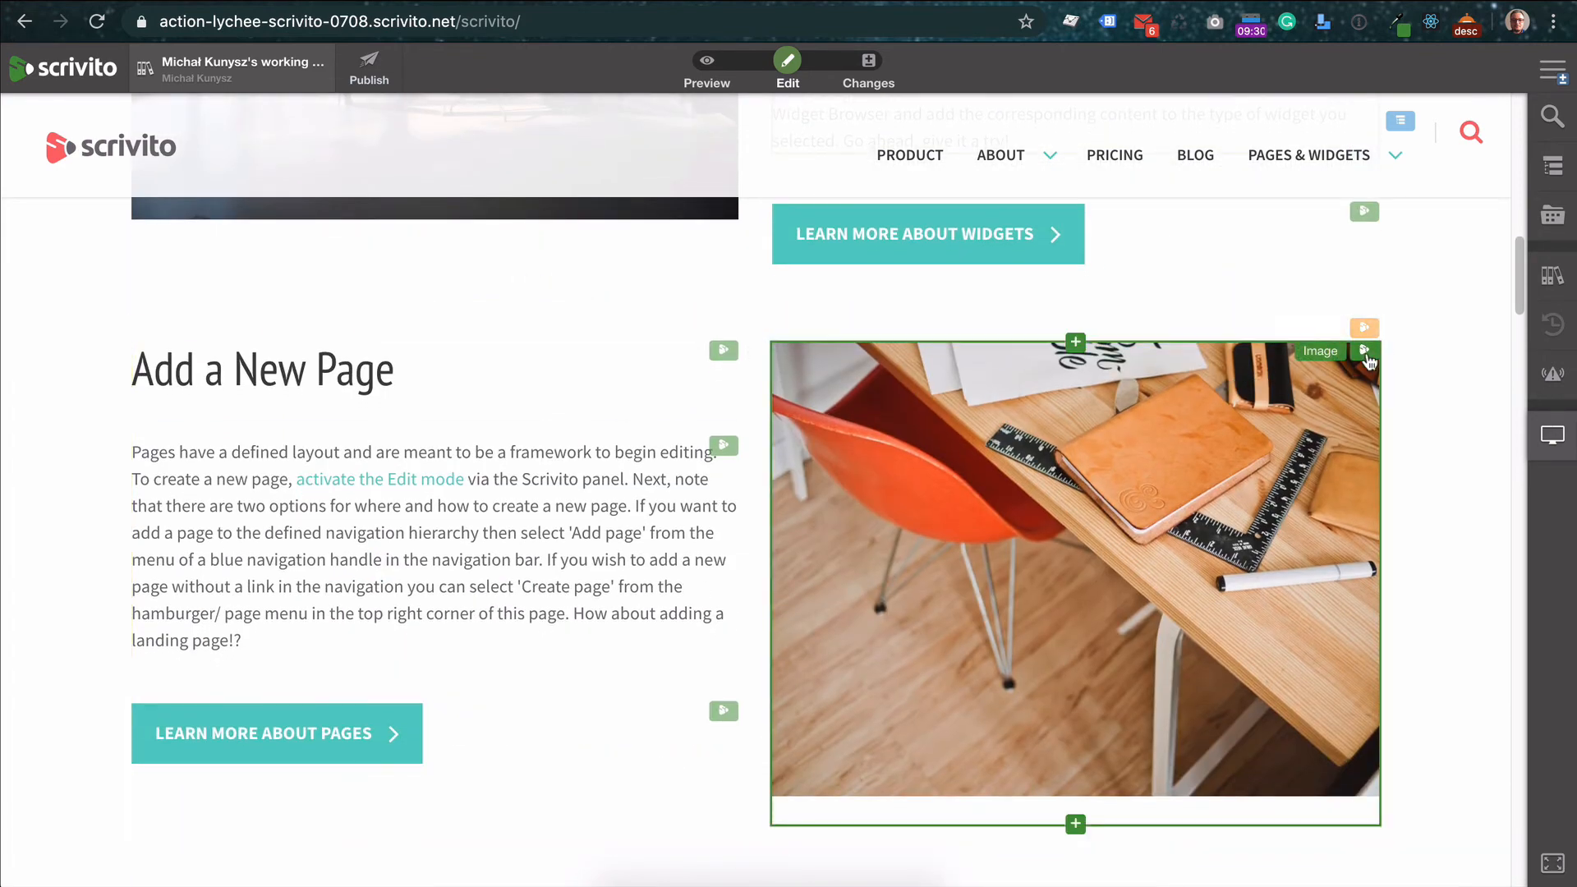
scroll(1366, 362, "up", 4)
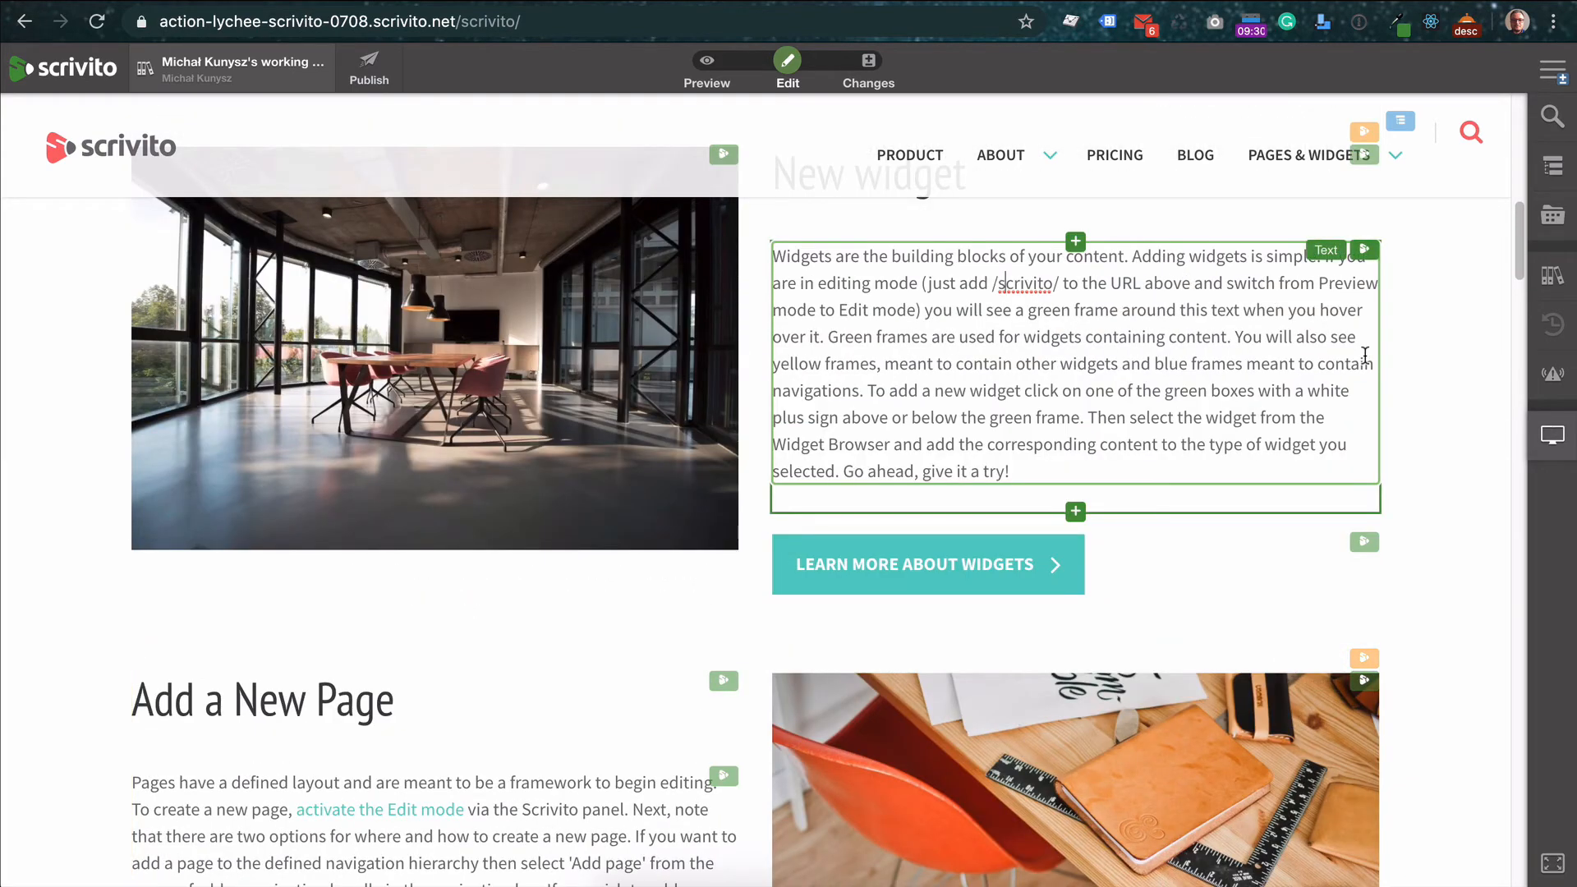
scroll(1365, 355, "down", 3)
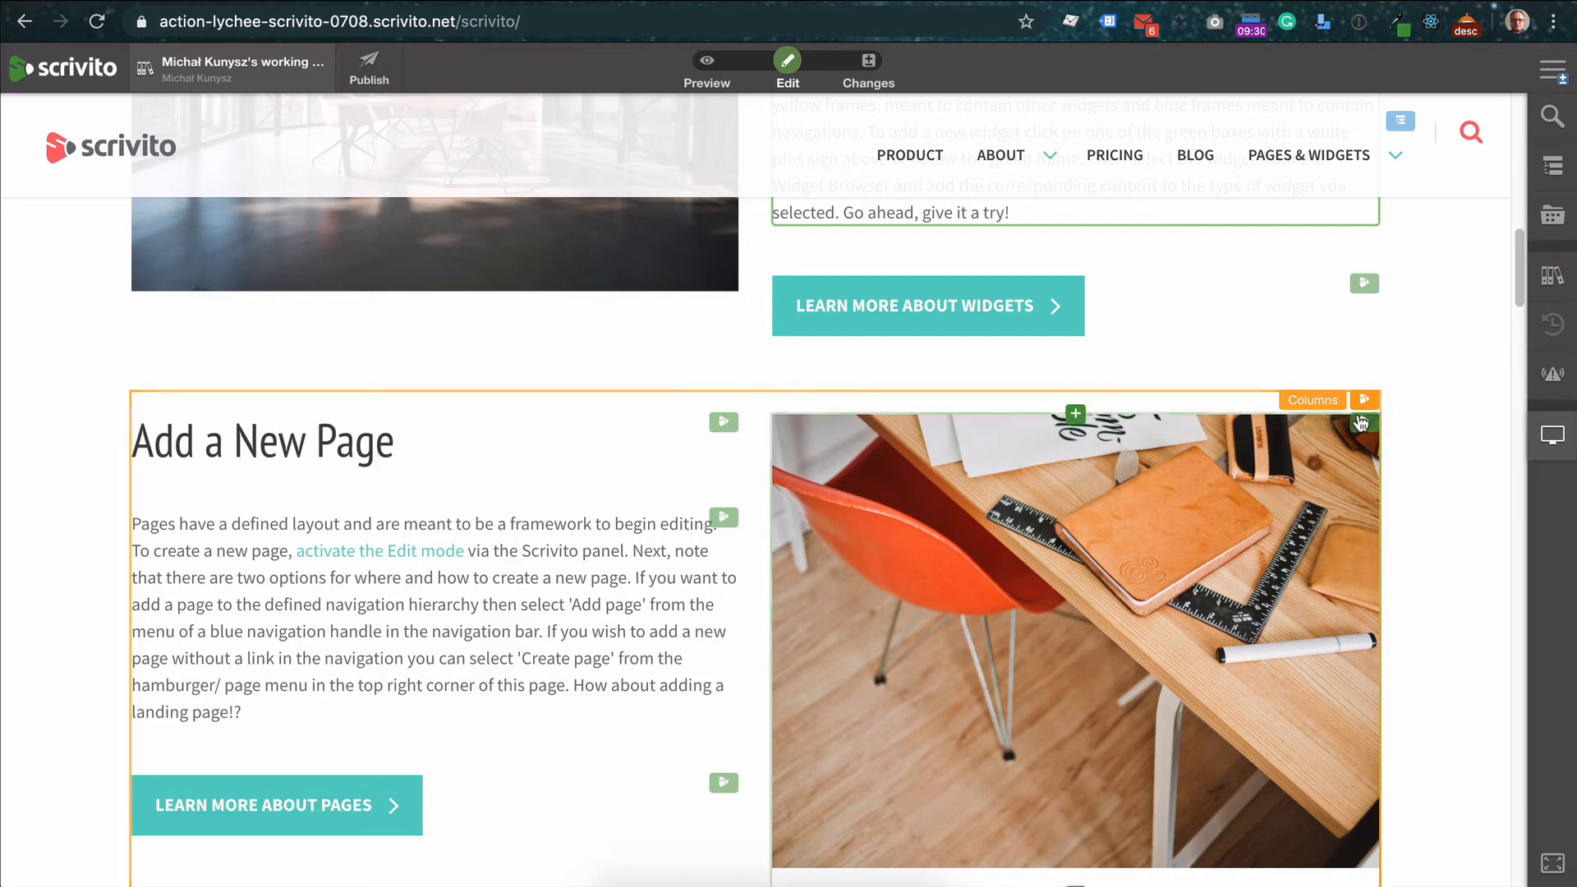
left_click_drag(1363, 422, 641, 421)
Move the "Add a New Page" headline, its text and the "Learn more about pages" button into the empty second column
scroll(642, 421, "down", 2)
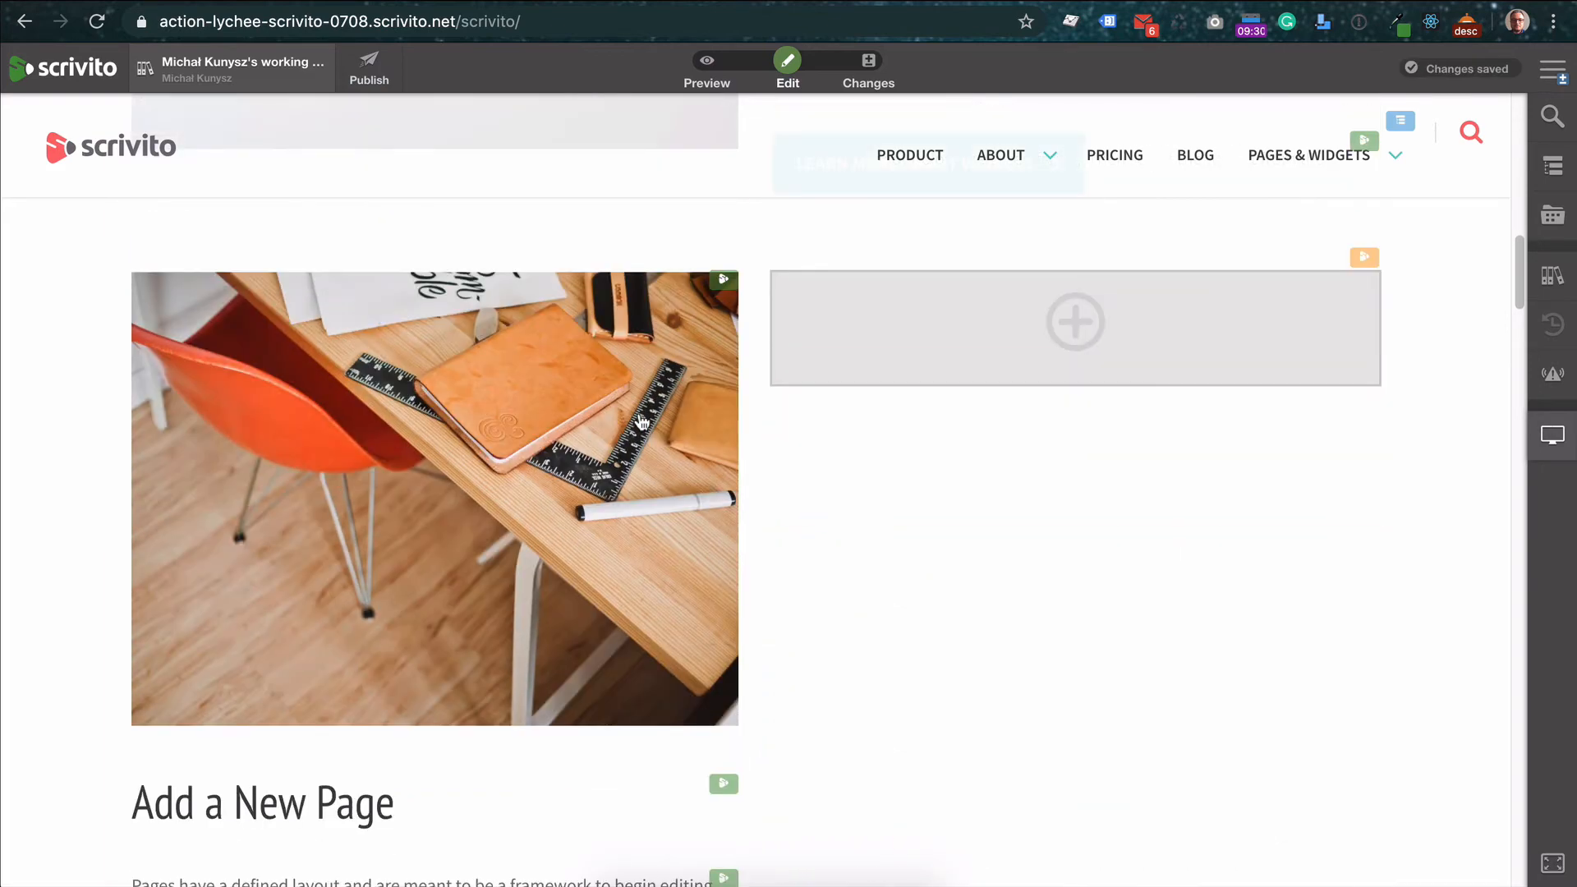
left_click_drag(724, 784, 1123, 313)
left_click_drag(724, 783, 1006, 411)
left_click_drag(724, 784, 977, 624)
Switch the preview size to "Mobile phone, portrait" and examine how the homepage's sections stack on a narrow screen
scroll(1339, 400, "up", 1)
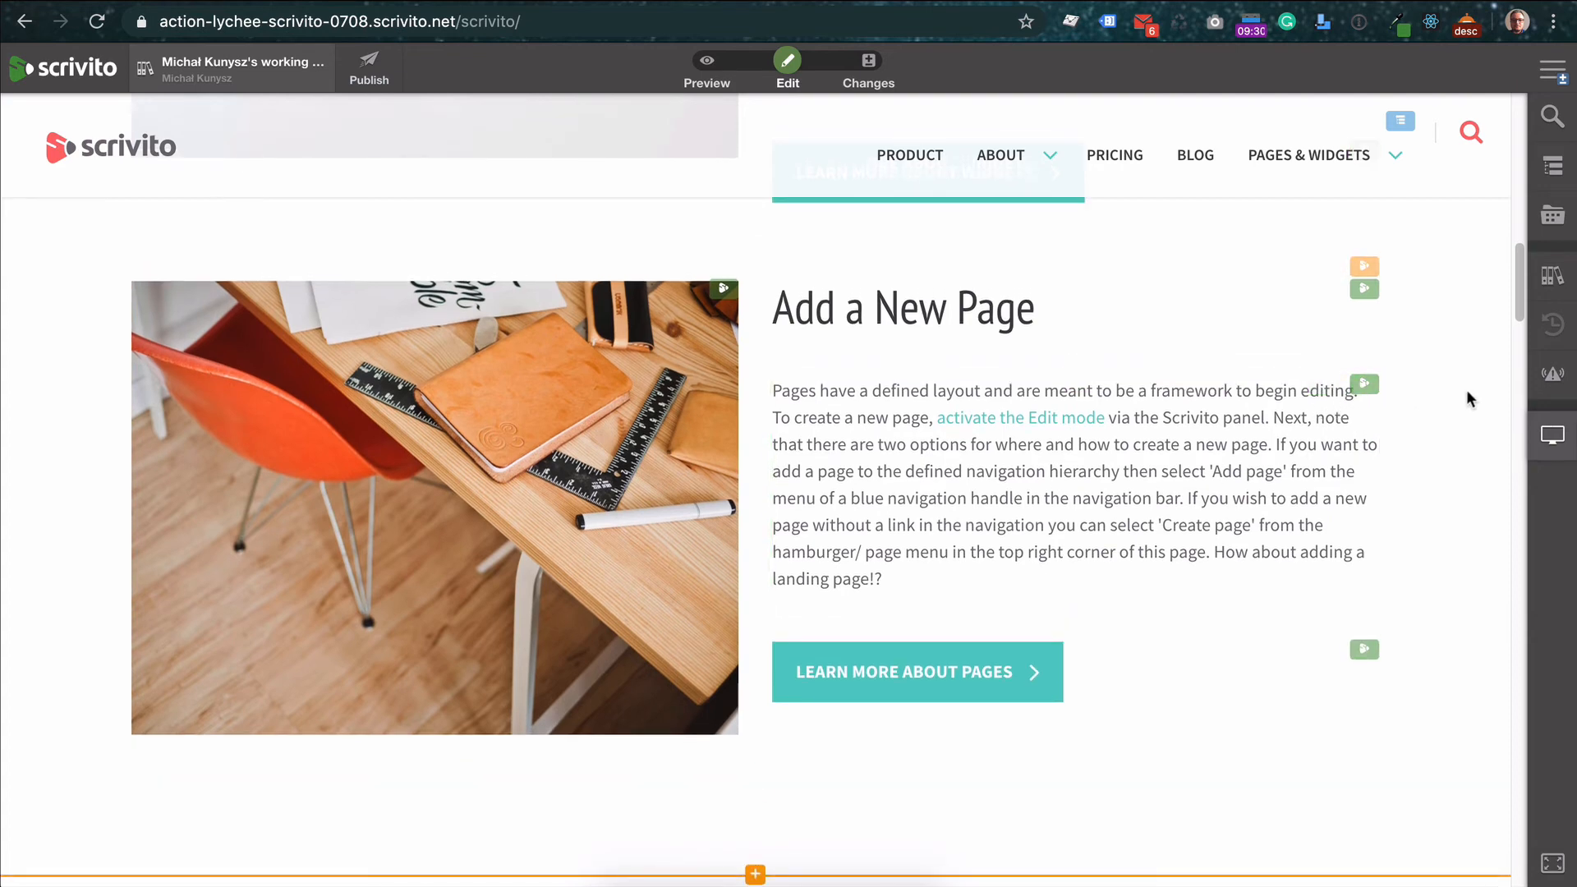
scroll(1408, 350, "up", 3)
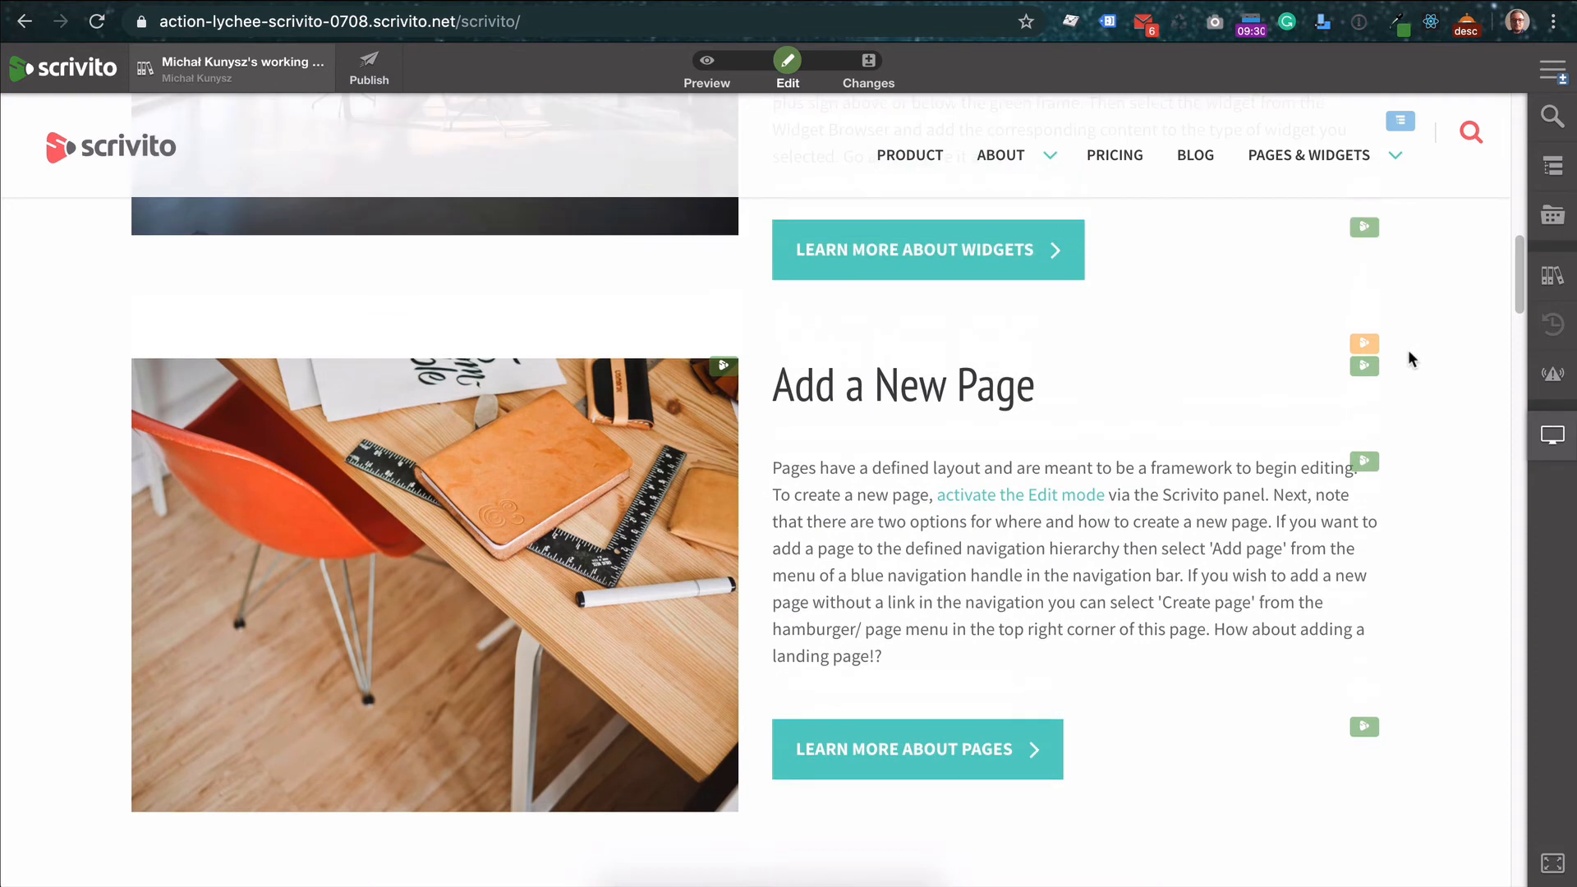
scroll(1407, 359, "up", 1)
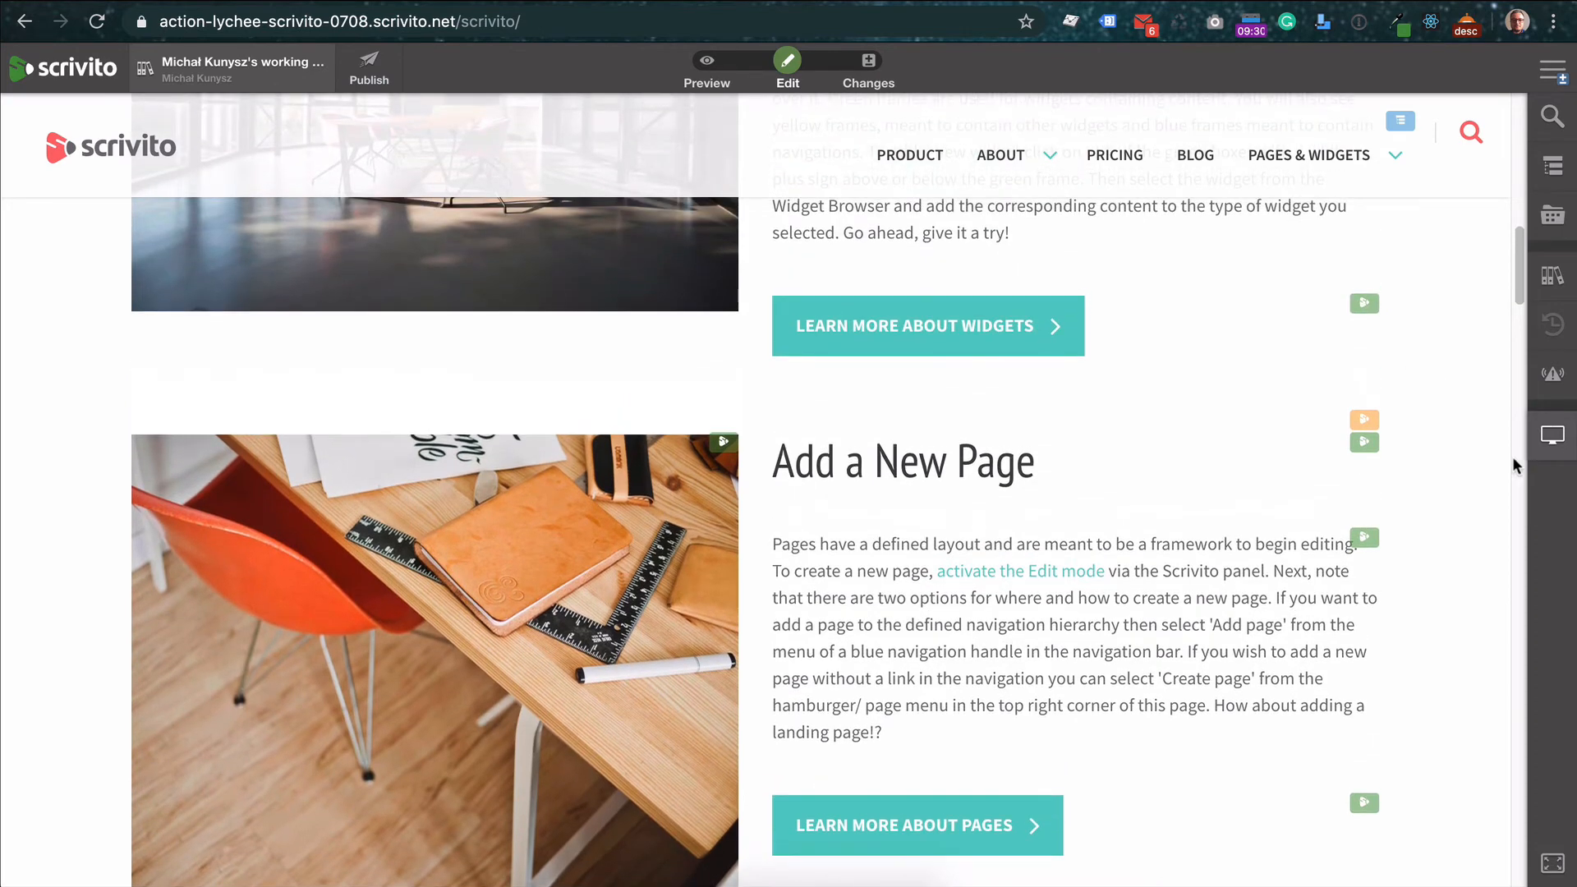
left_click(1549, 440)
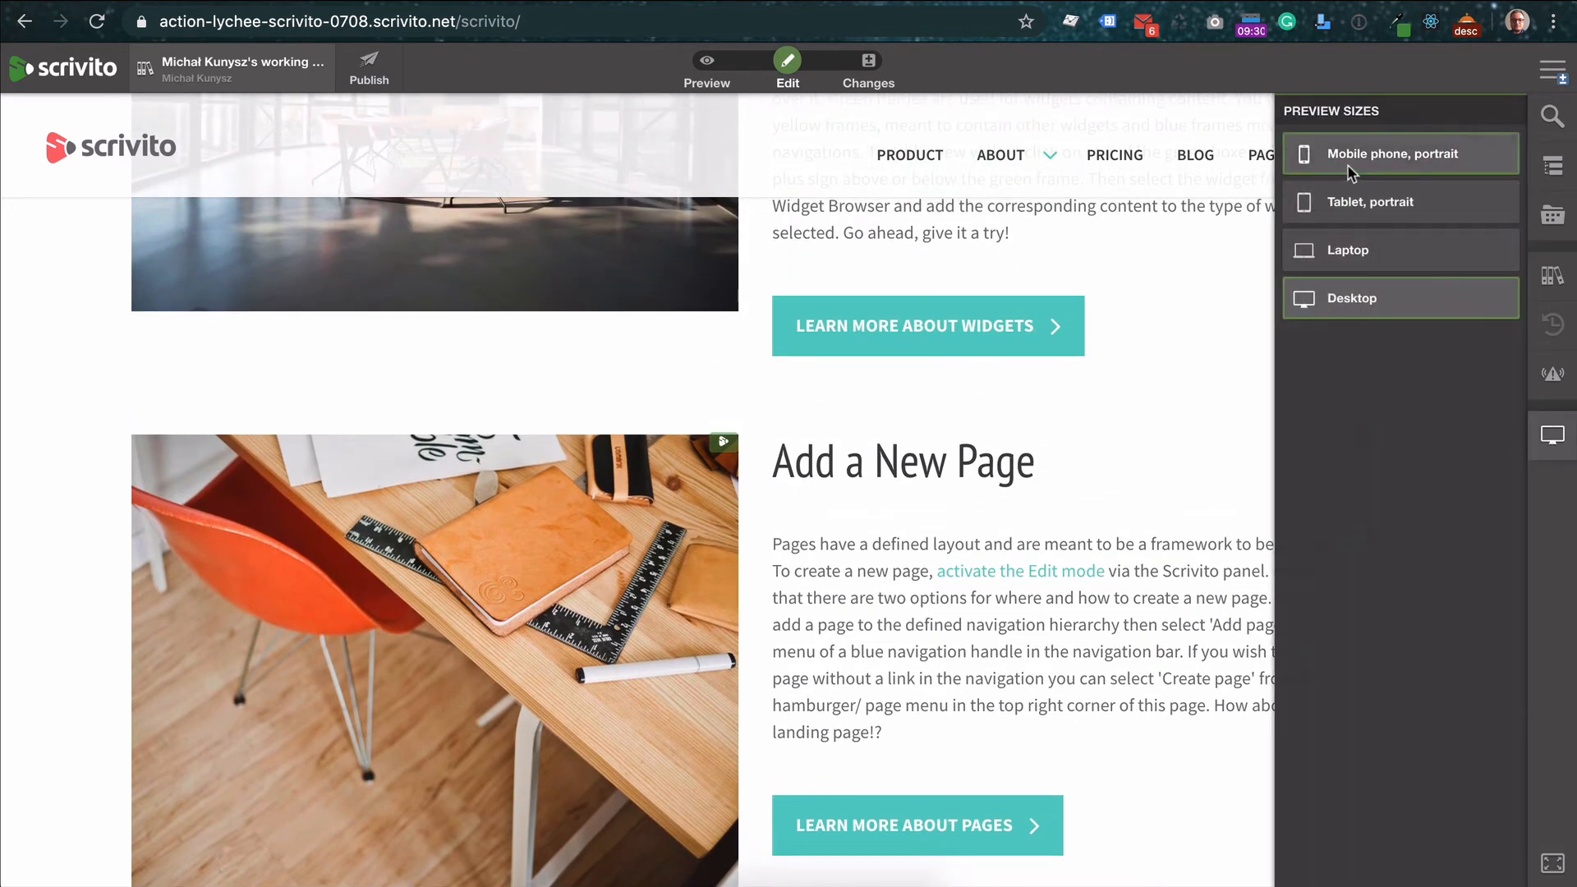
left_click(1347, 153)
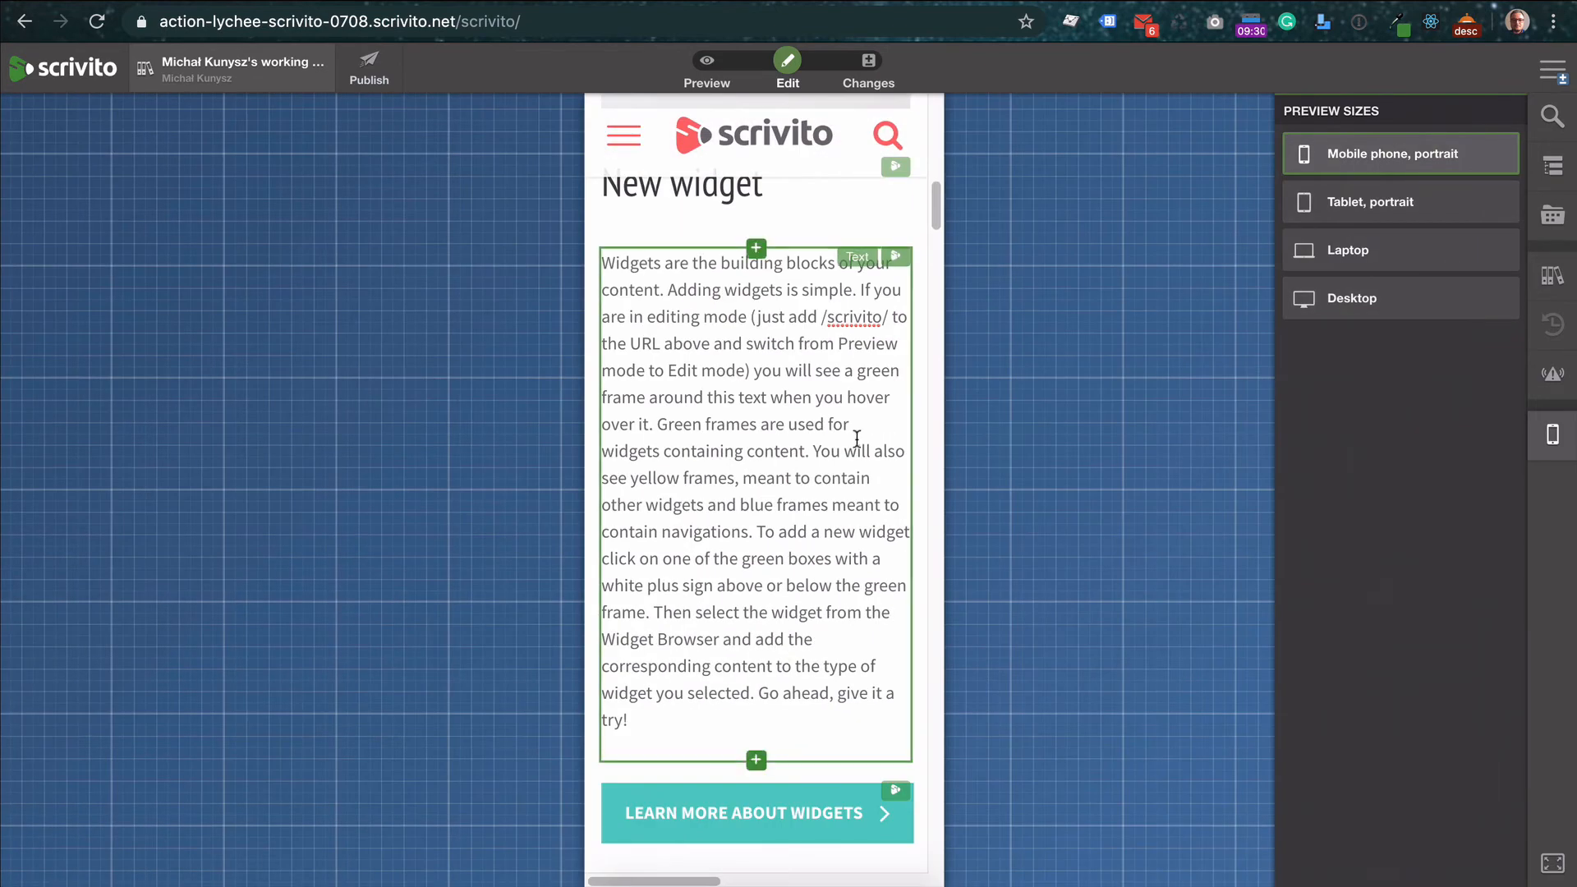
scroll(846, 441, "down", 10)
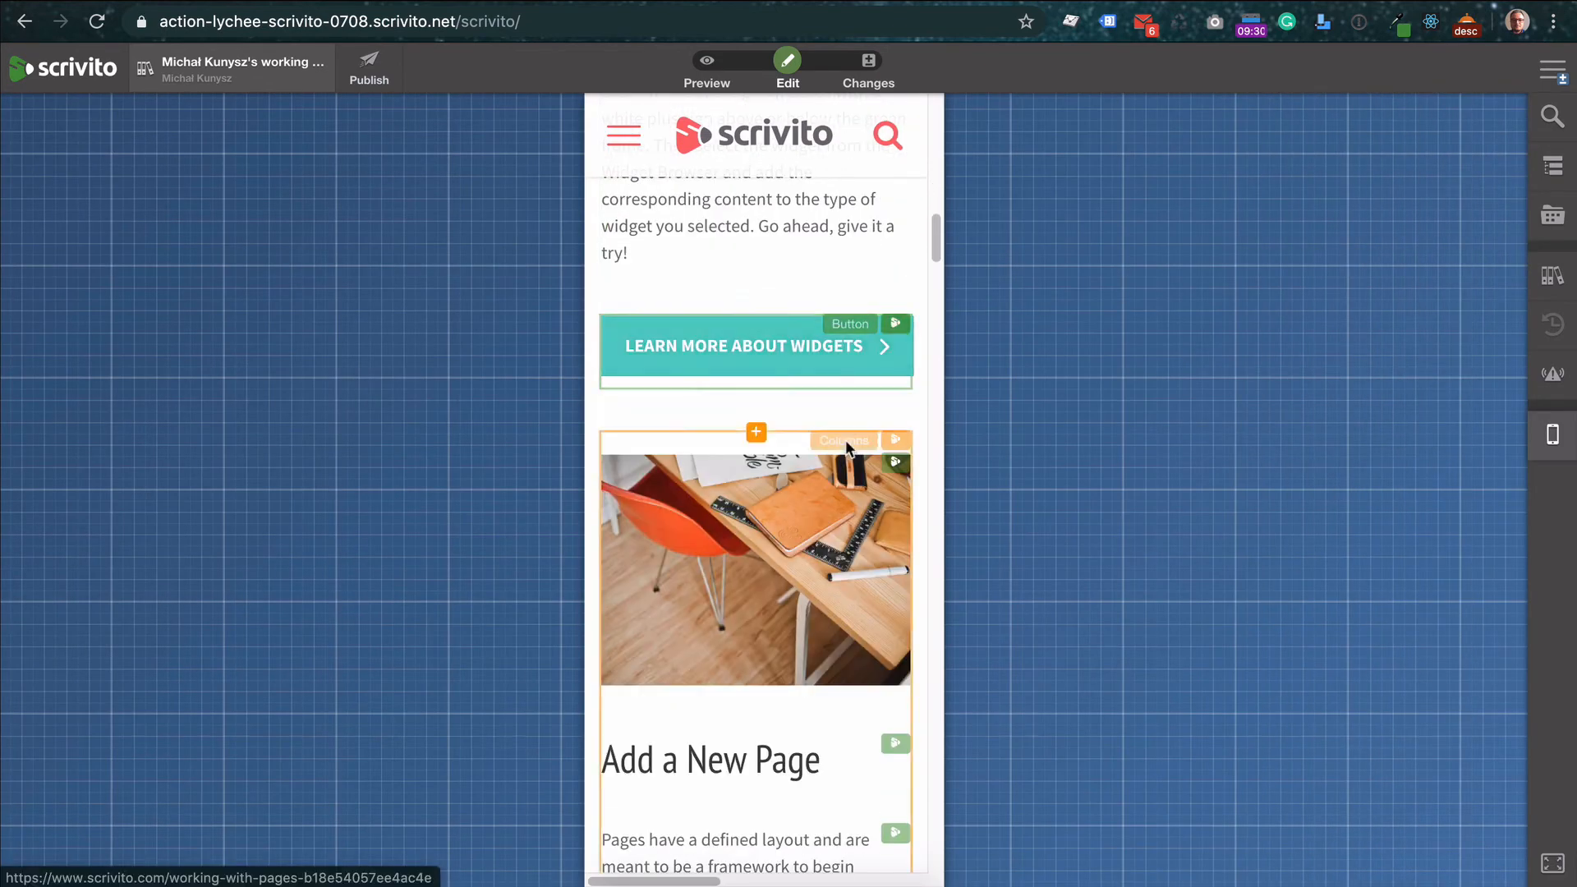
scroll(846, 444, "down", 5)
scroll(845, 441, "down", 4)
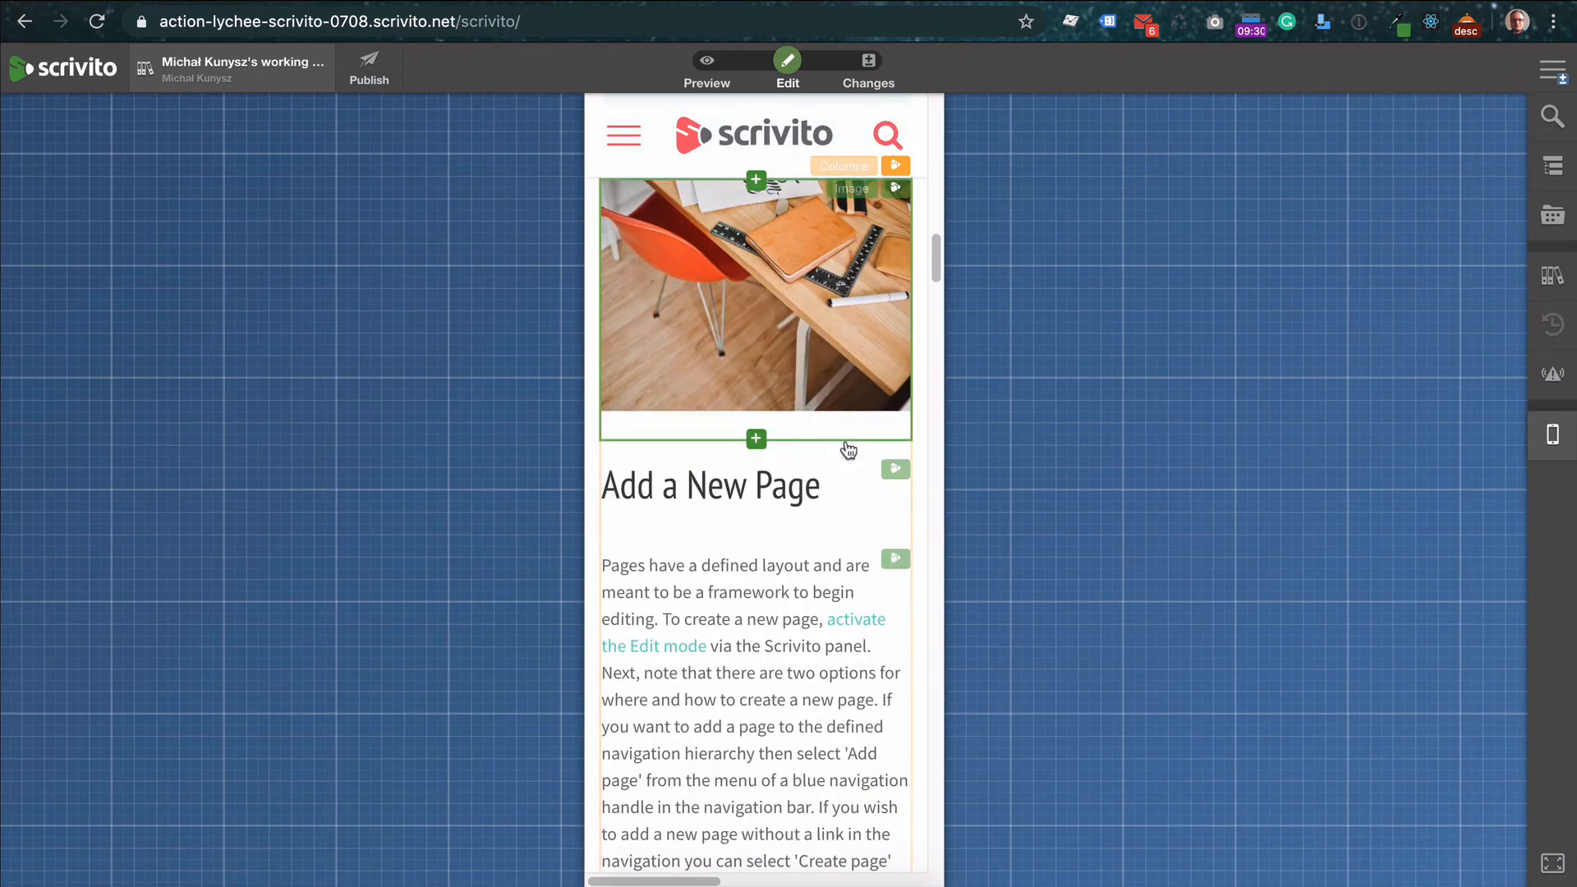
scroll(846, 444, "down", 13)
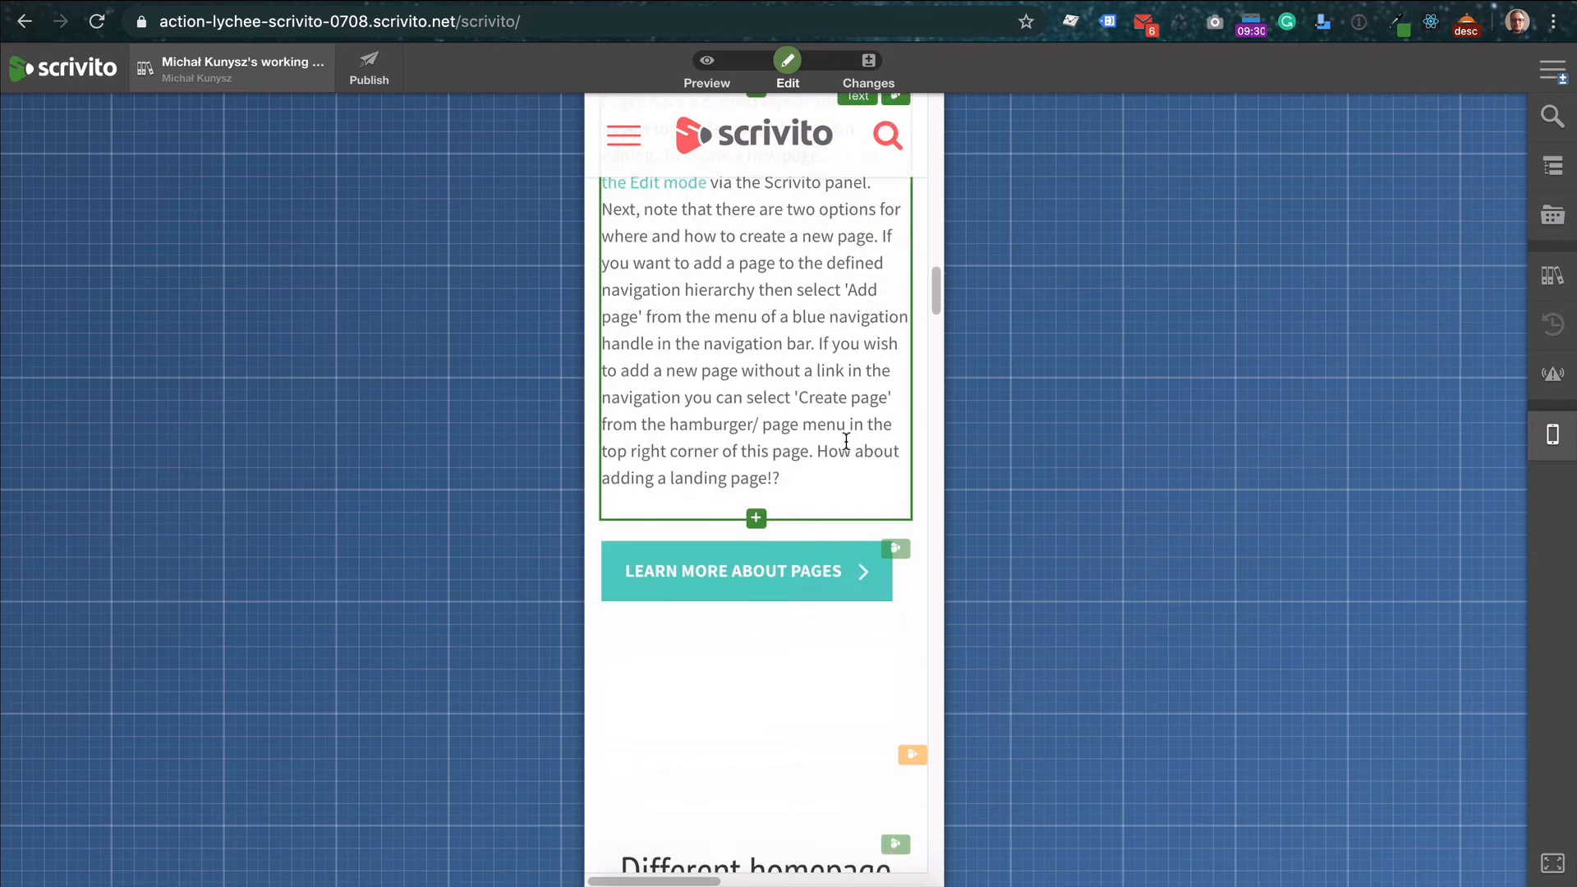
scroll(846, 443, "down", 20)
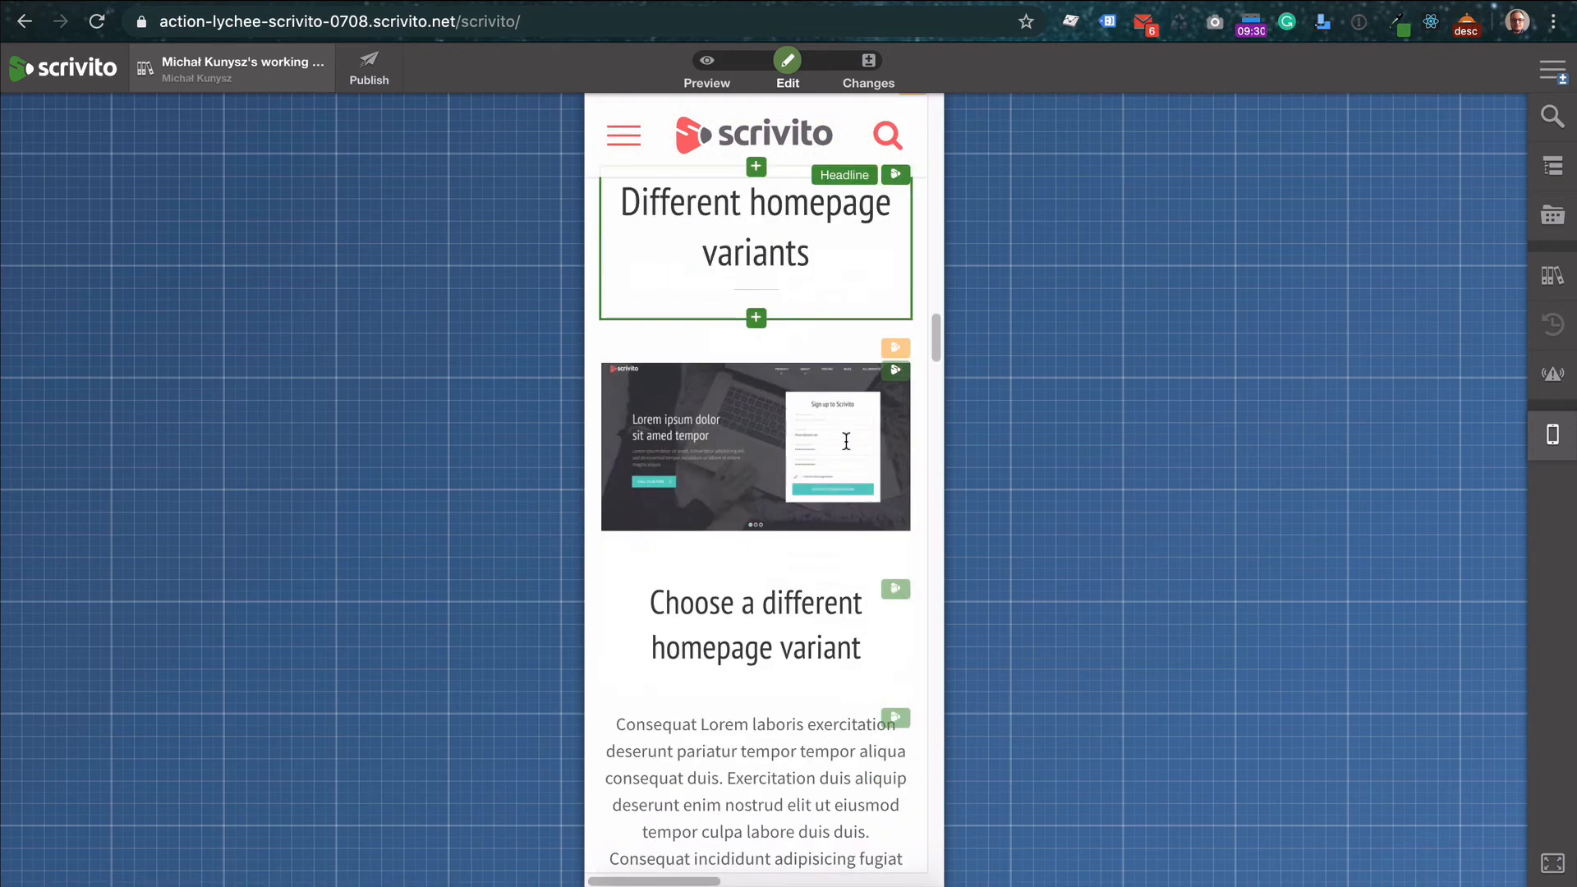
Set the preview size to Desktop and view the "Short collection of our awarded work" section with its image gallery
left_click(1552, 434)
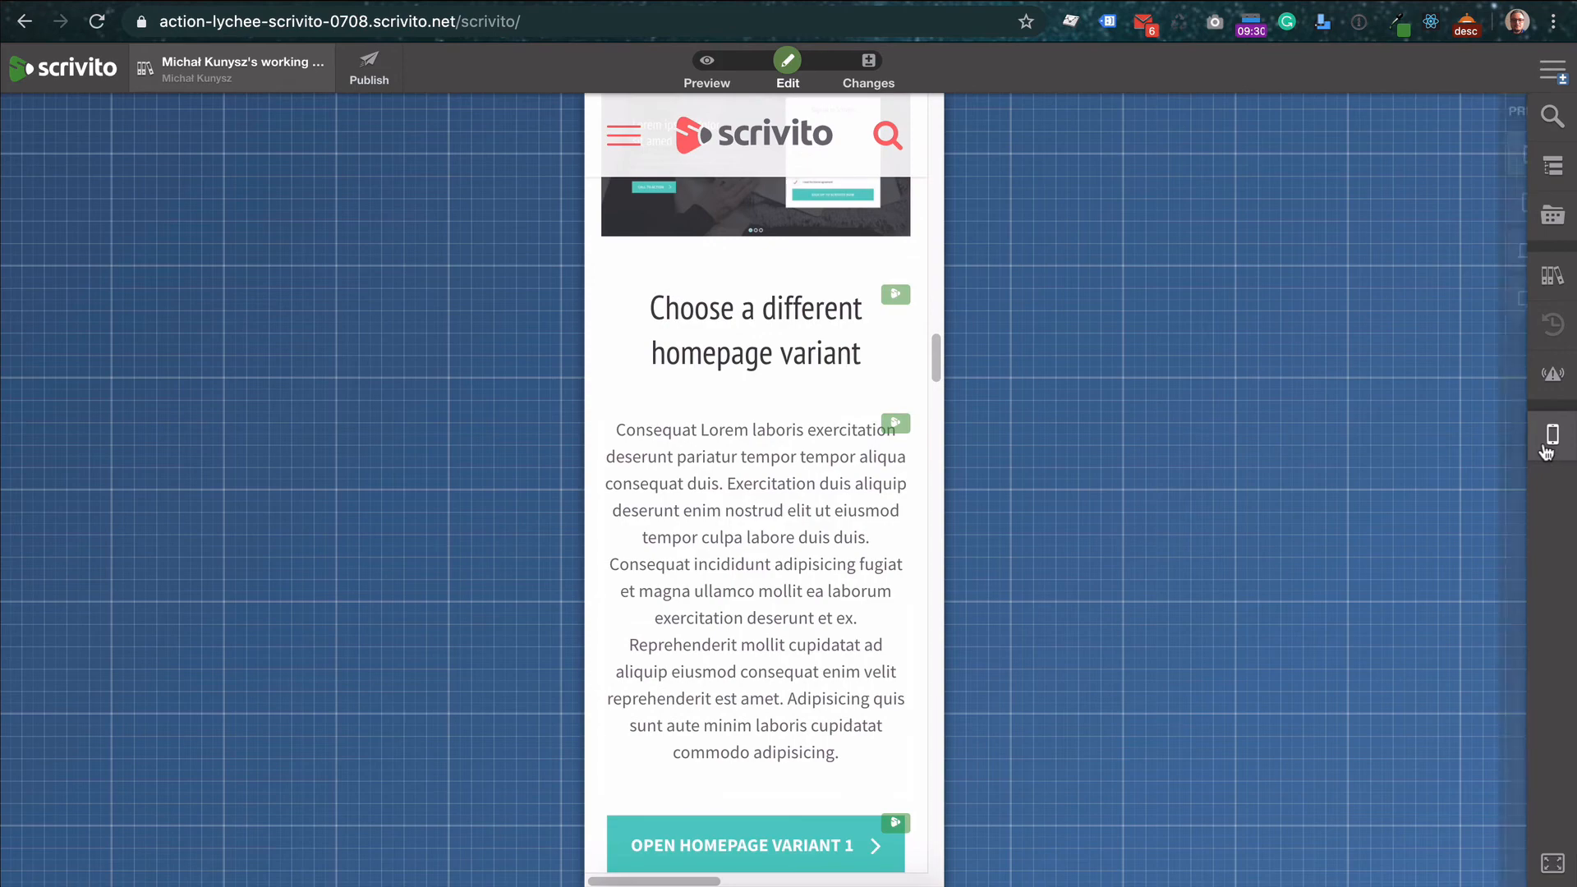
left_click(1382, 297)
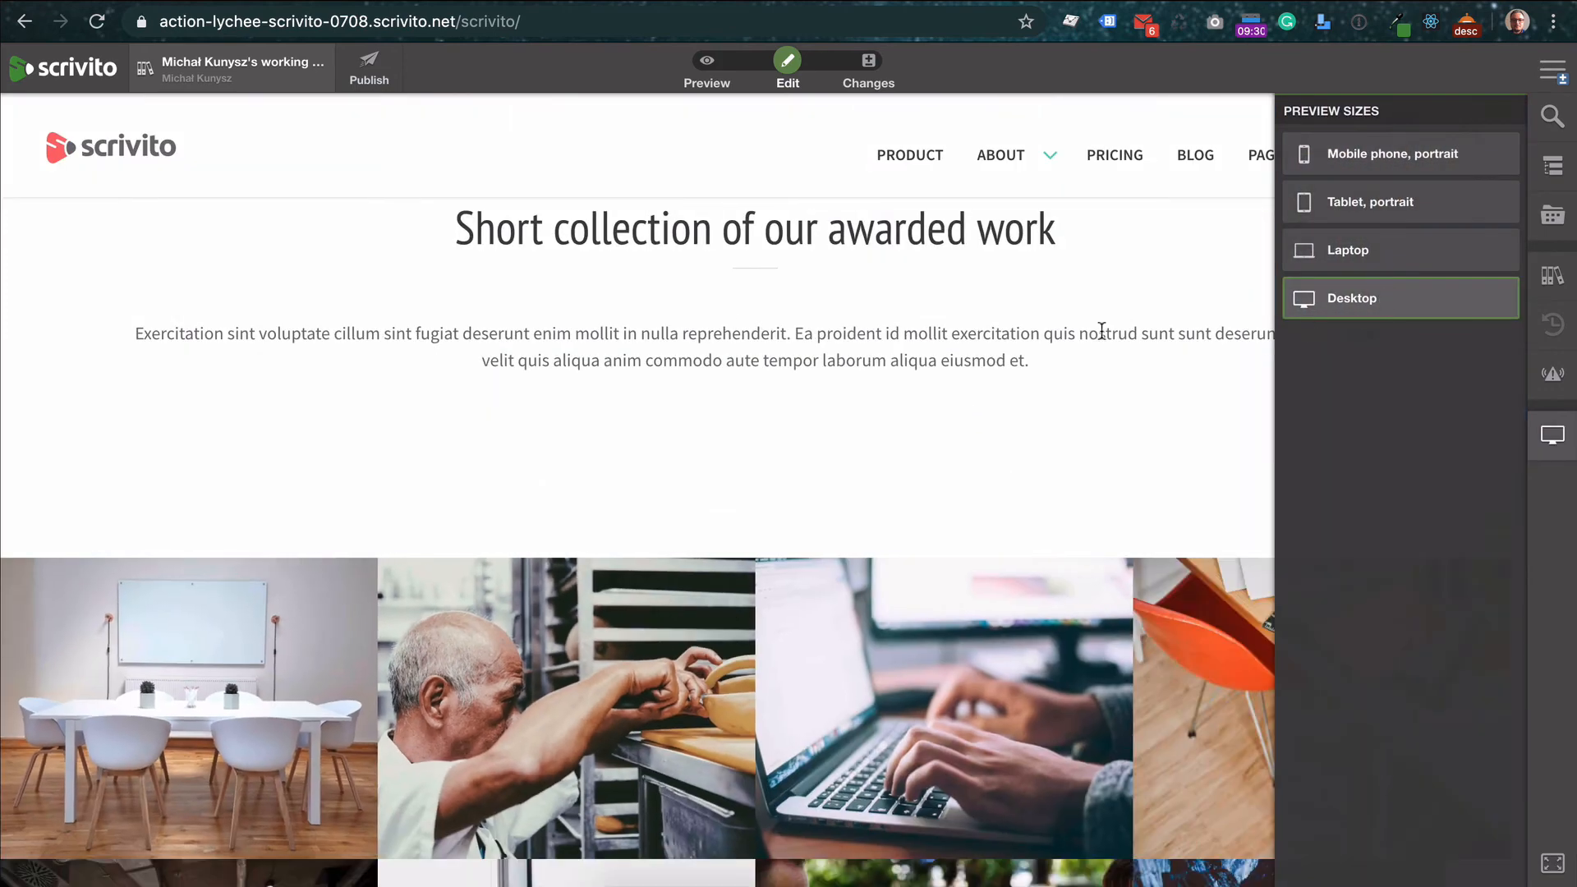
scroll(919, 329, "down", 3)
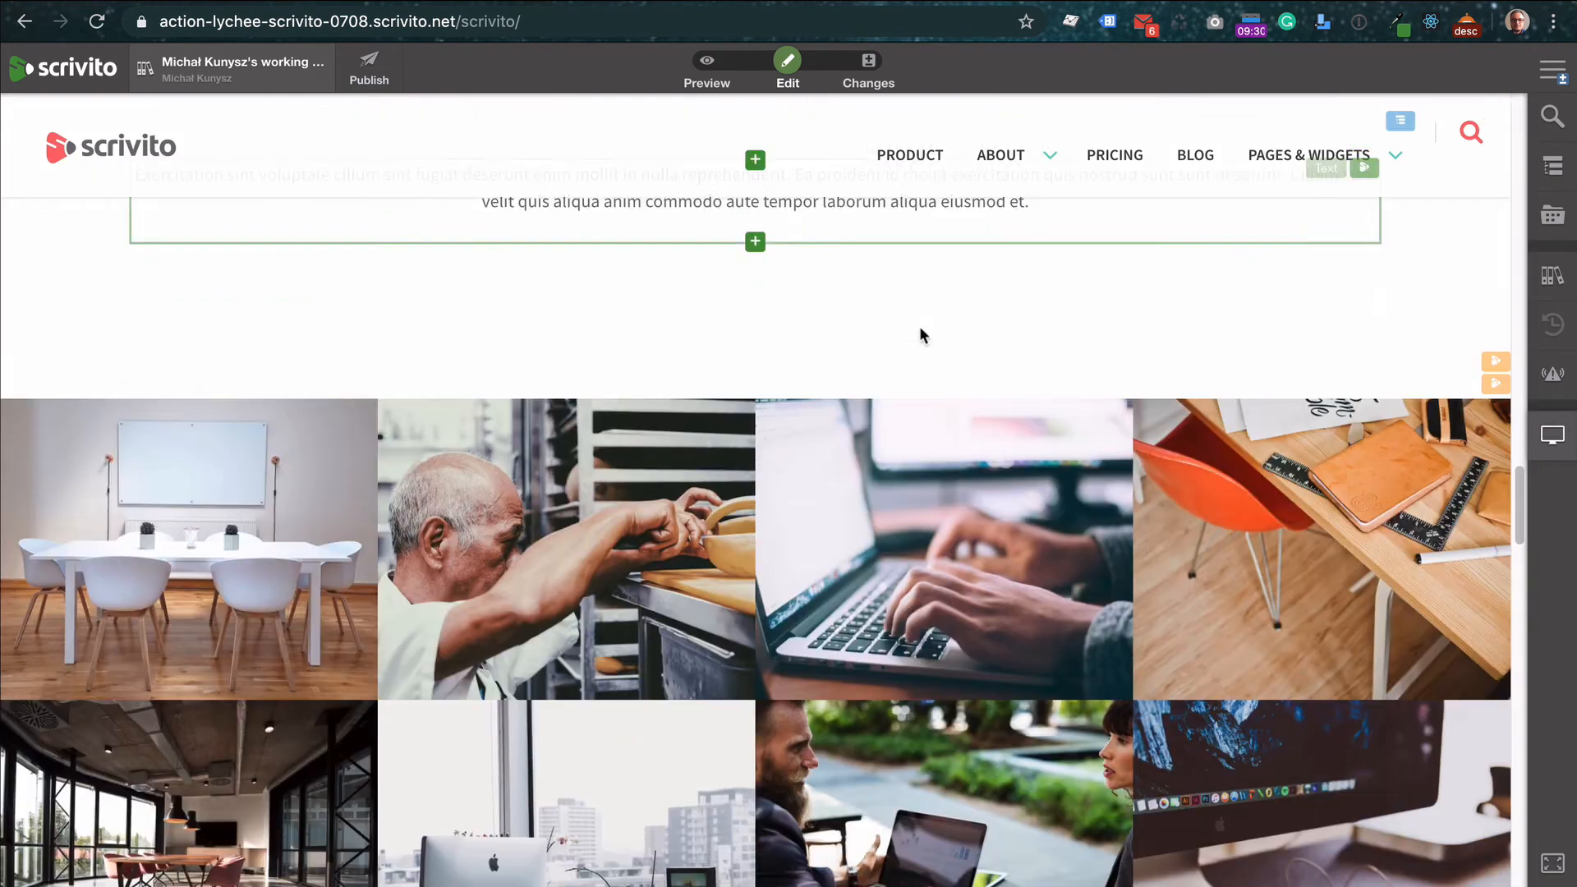
scroll(920, 327, "up", 5)
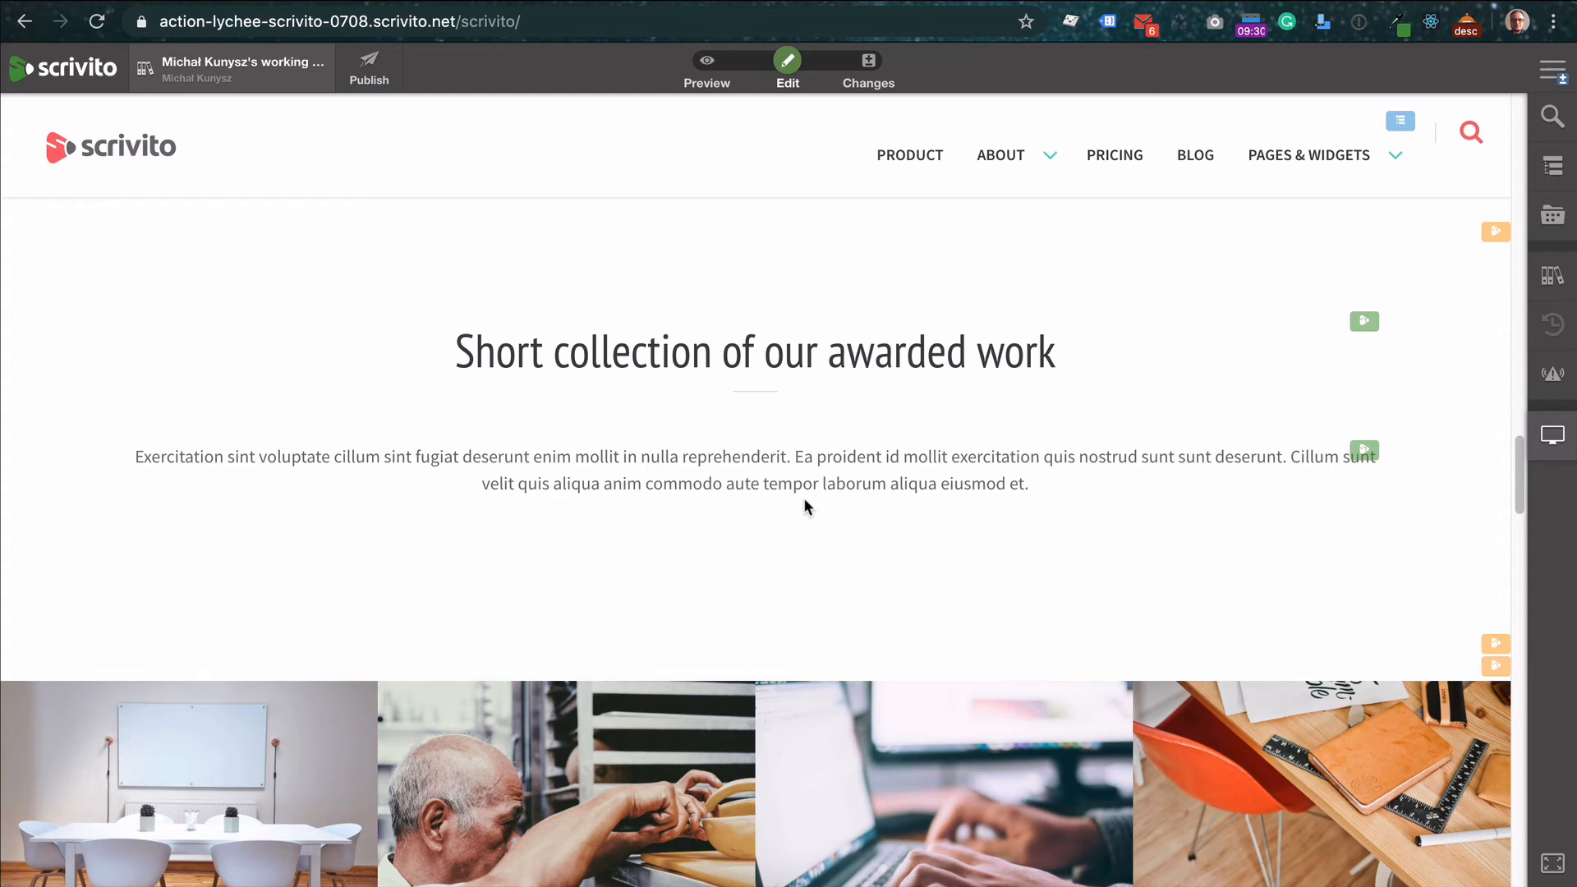
Open the "Our Clients" page from the site's About section
scroll(804, 506, "down", 1)
mouse_move(1069, 167)
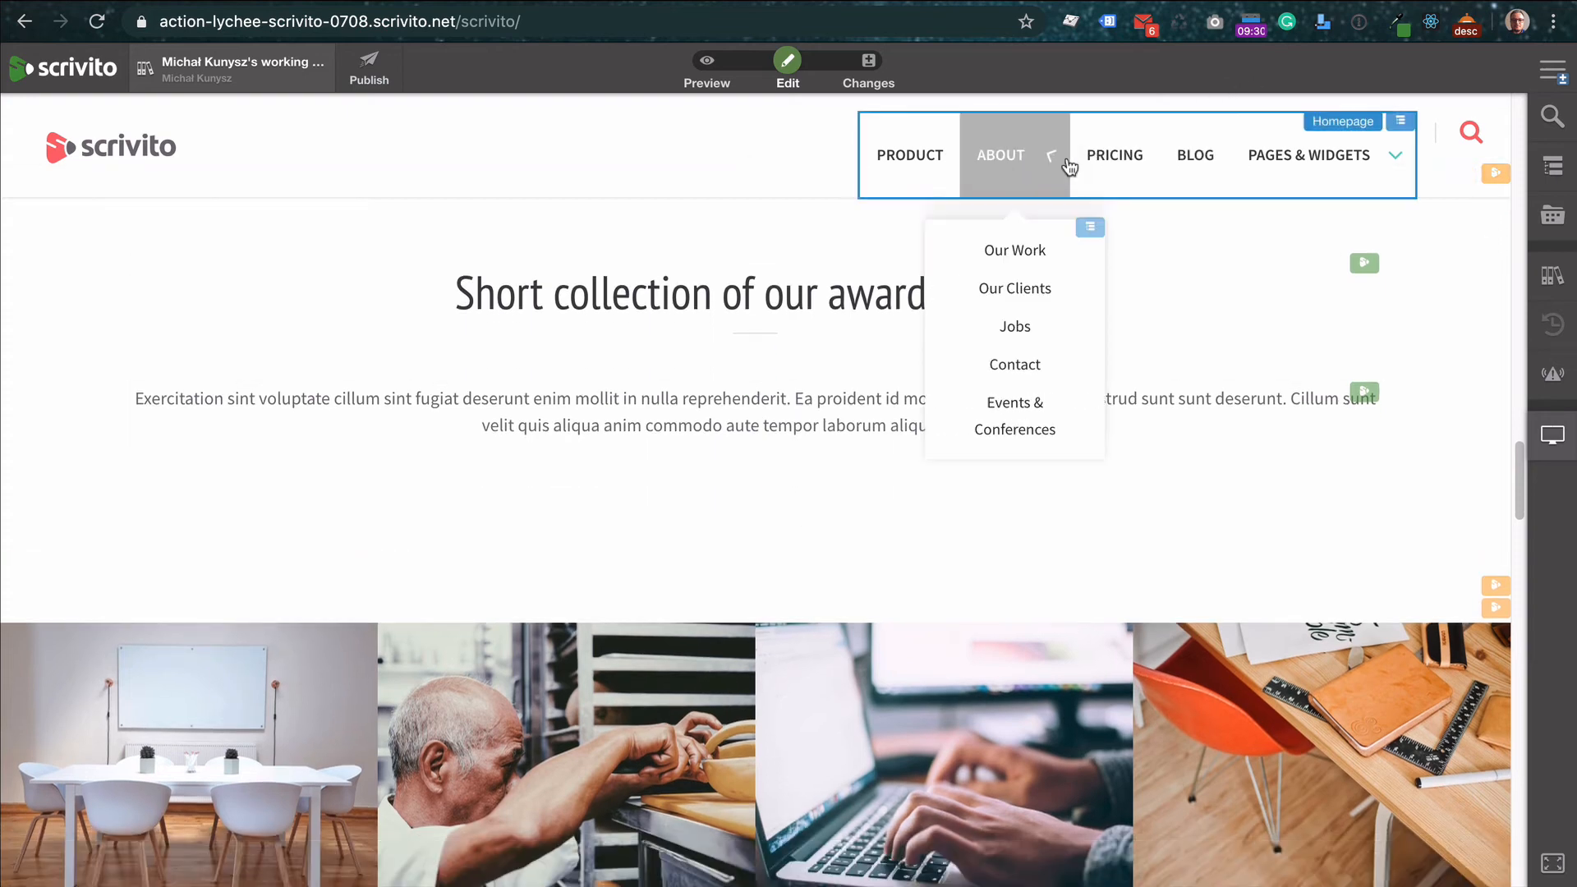
left_click(1017, 298)
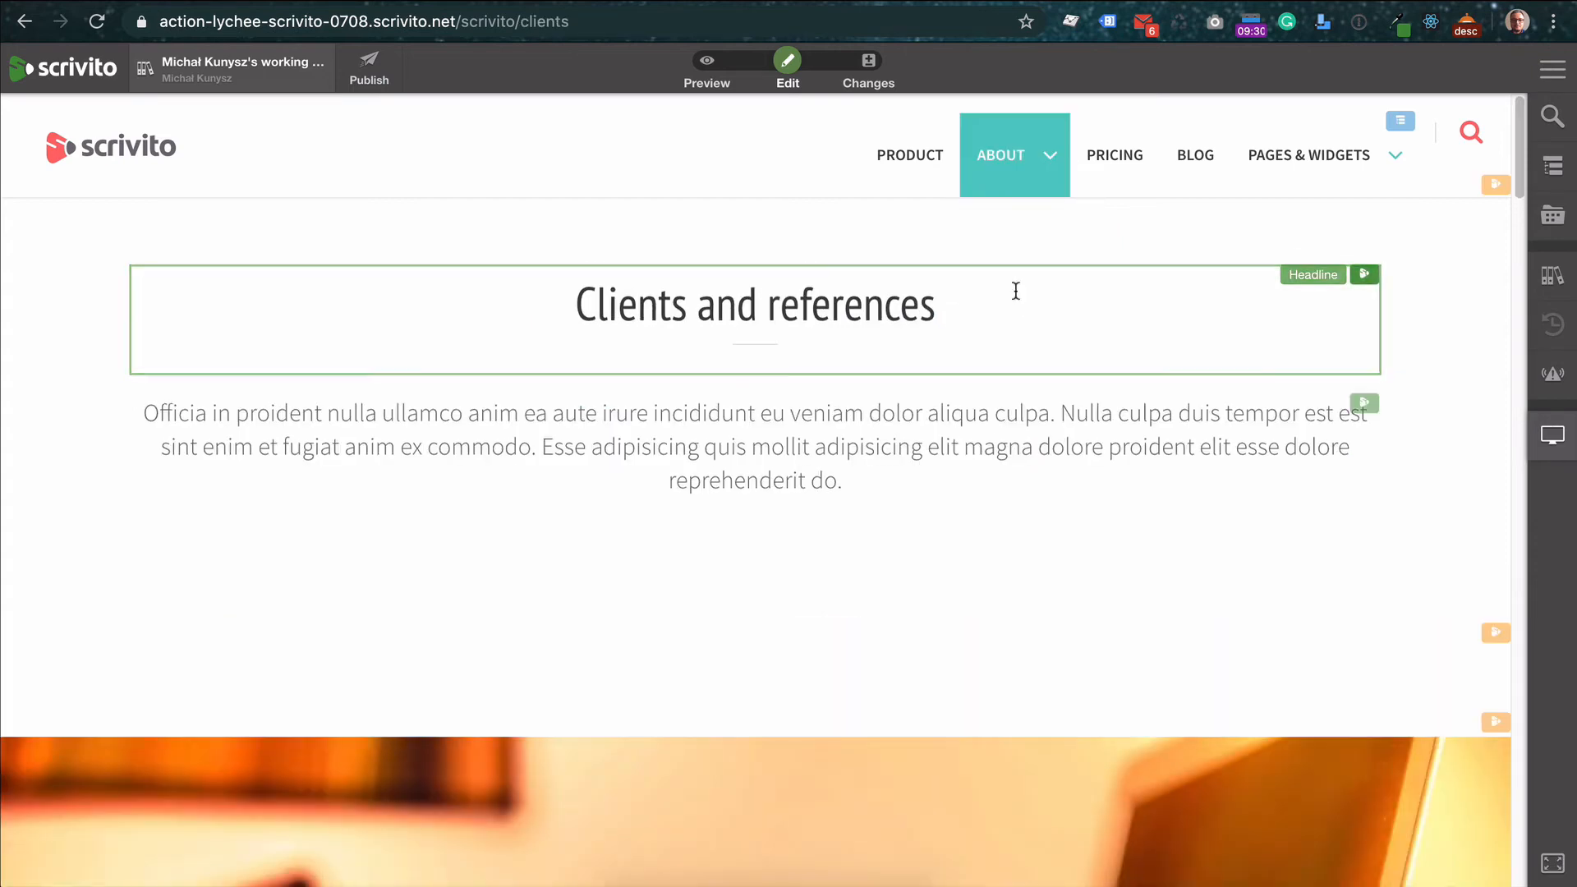
mouse_move(1002, 155)
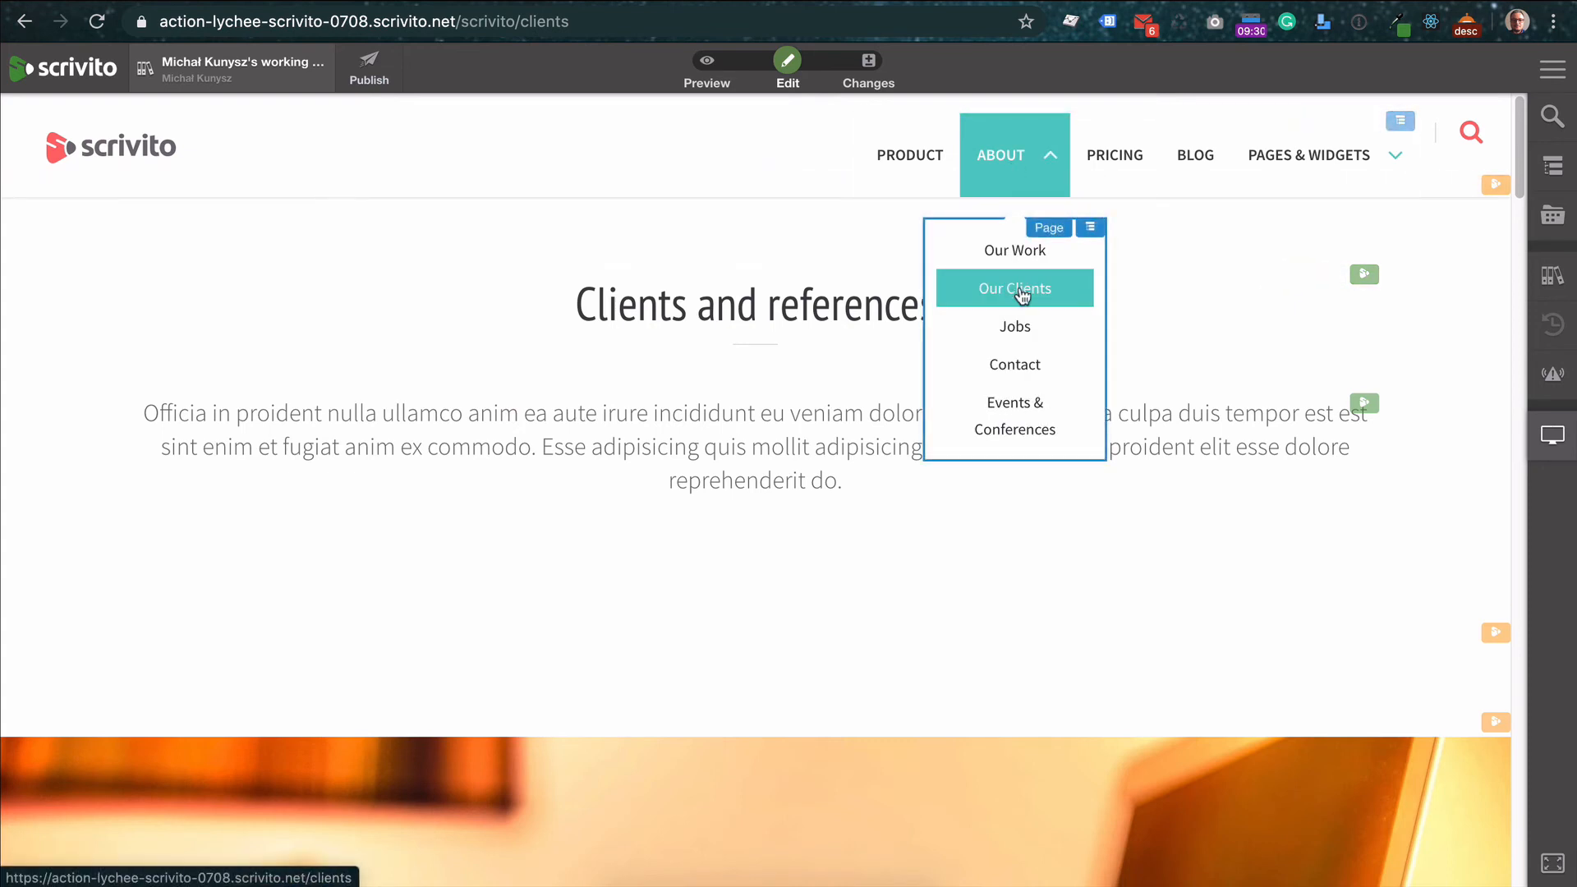
Insert a Divider widget directly below the introductory text of the "Clients and references" page
mouse_move(760, 517)
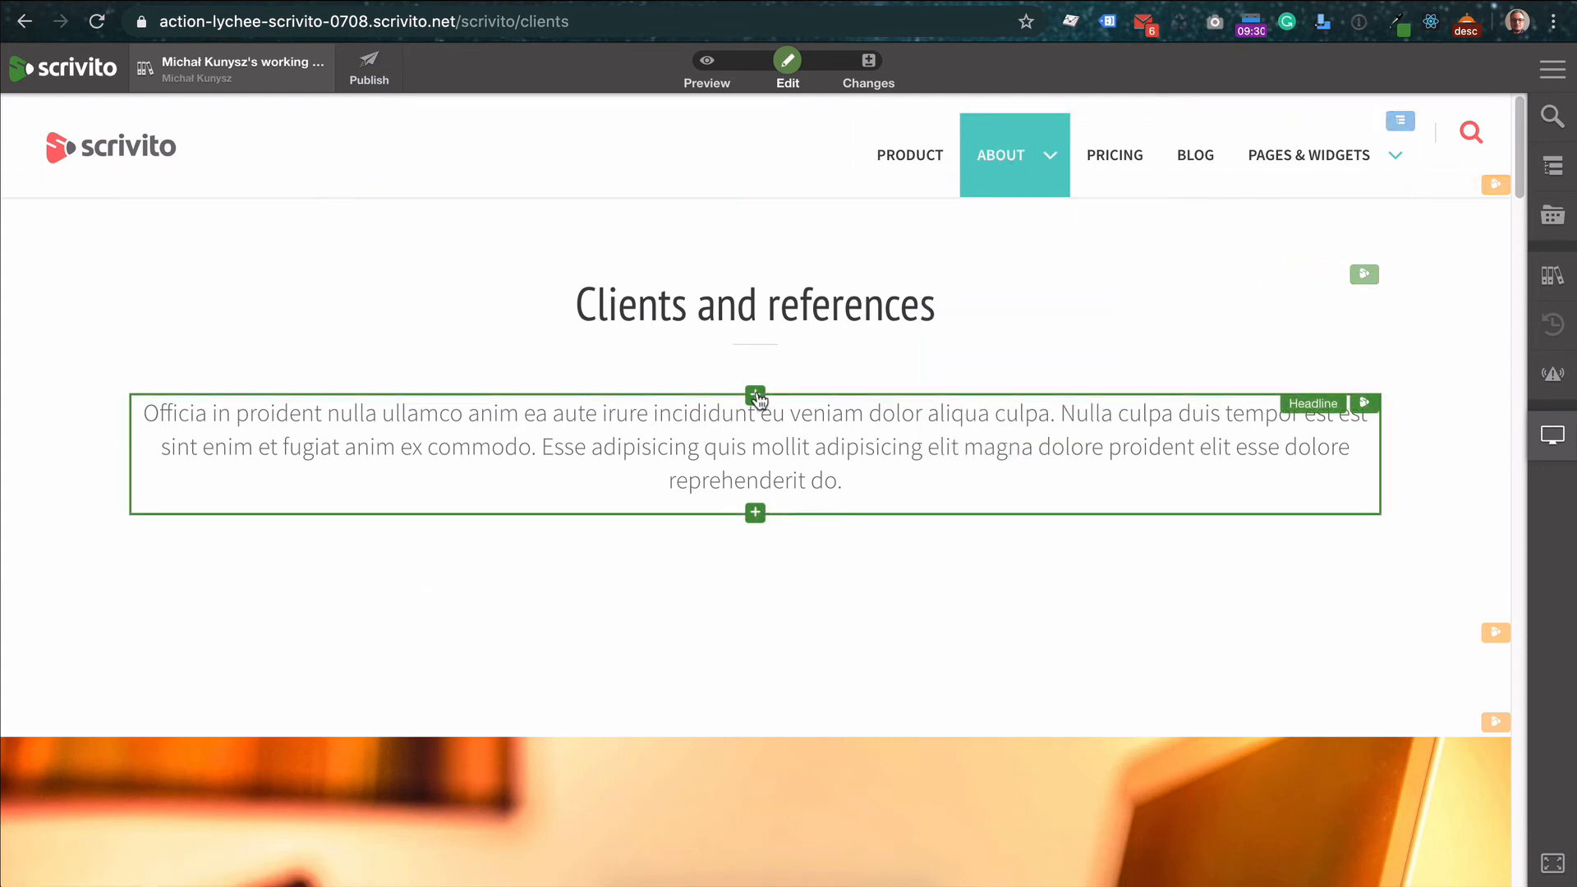
left_click(756, 514)
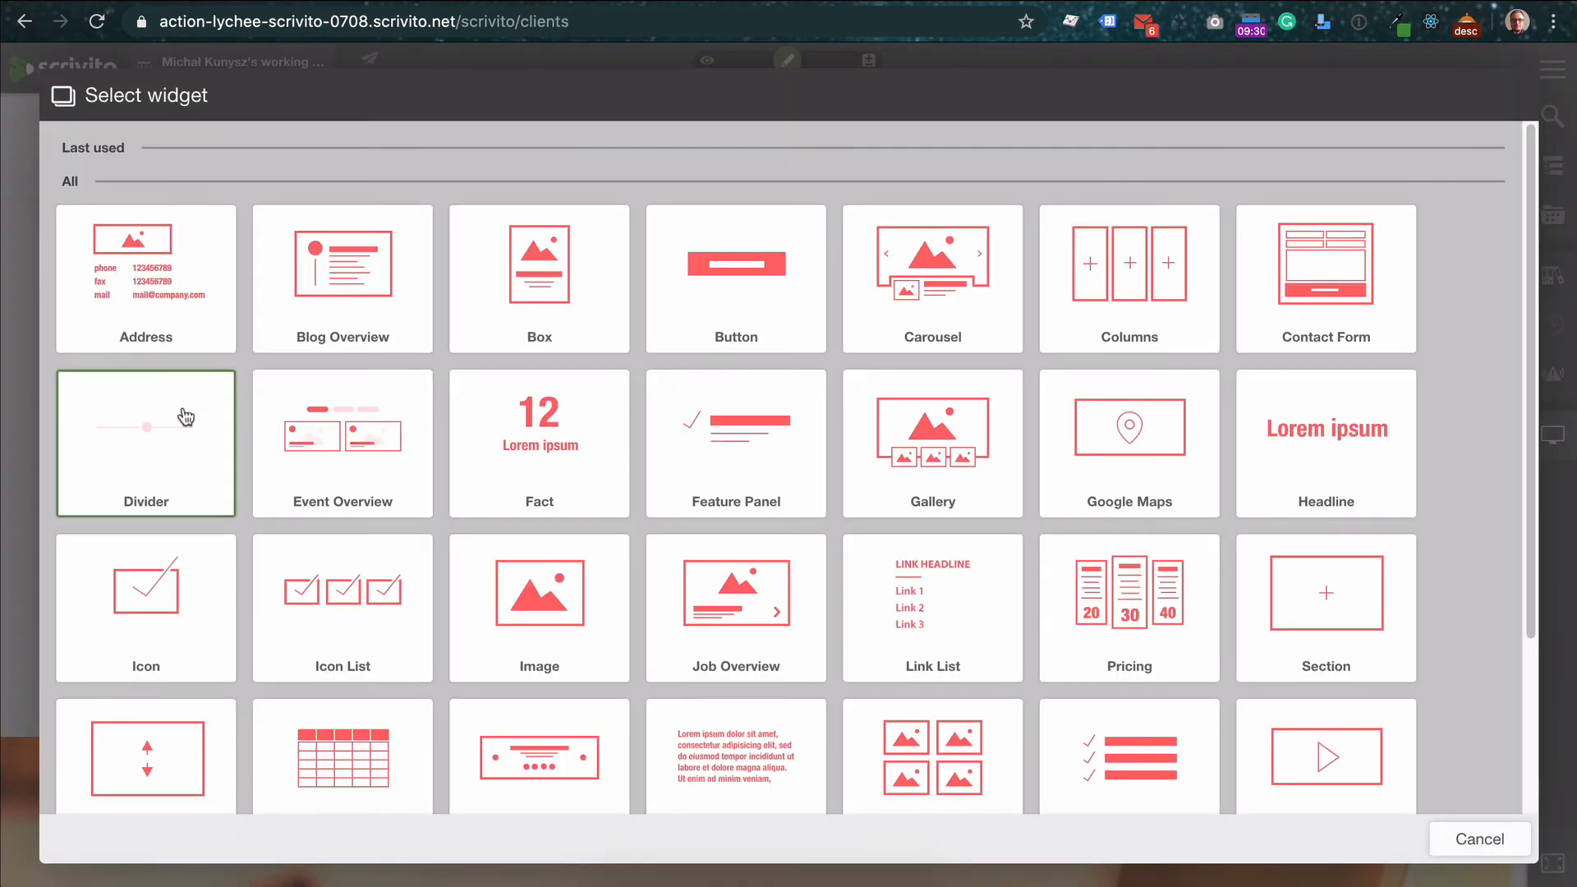
left_click(186, 417)
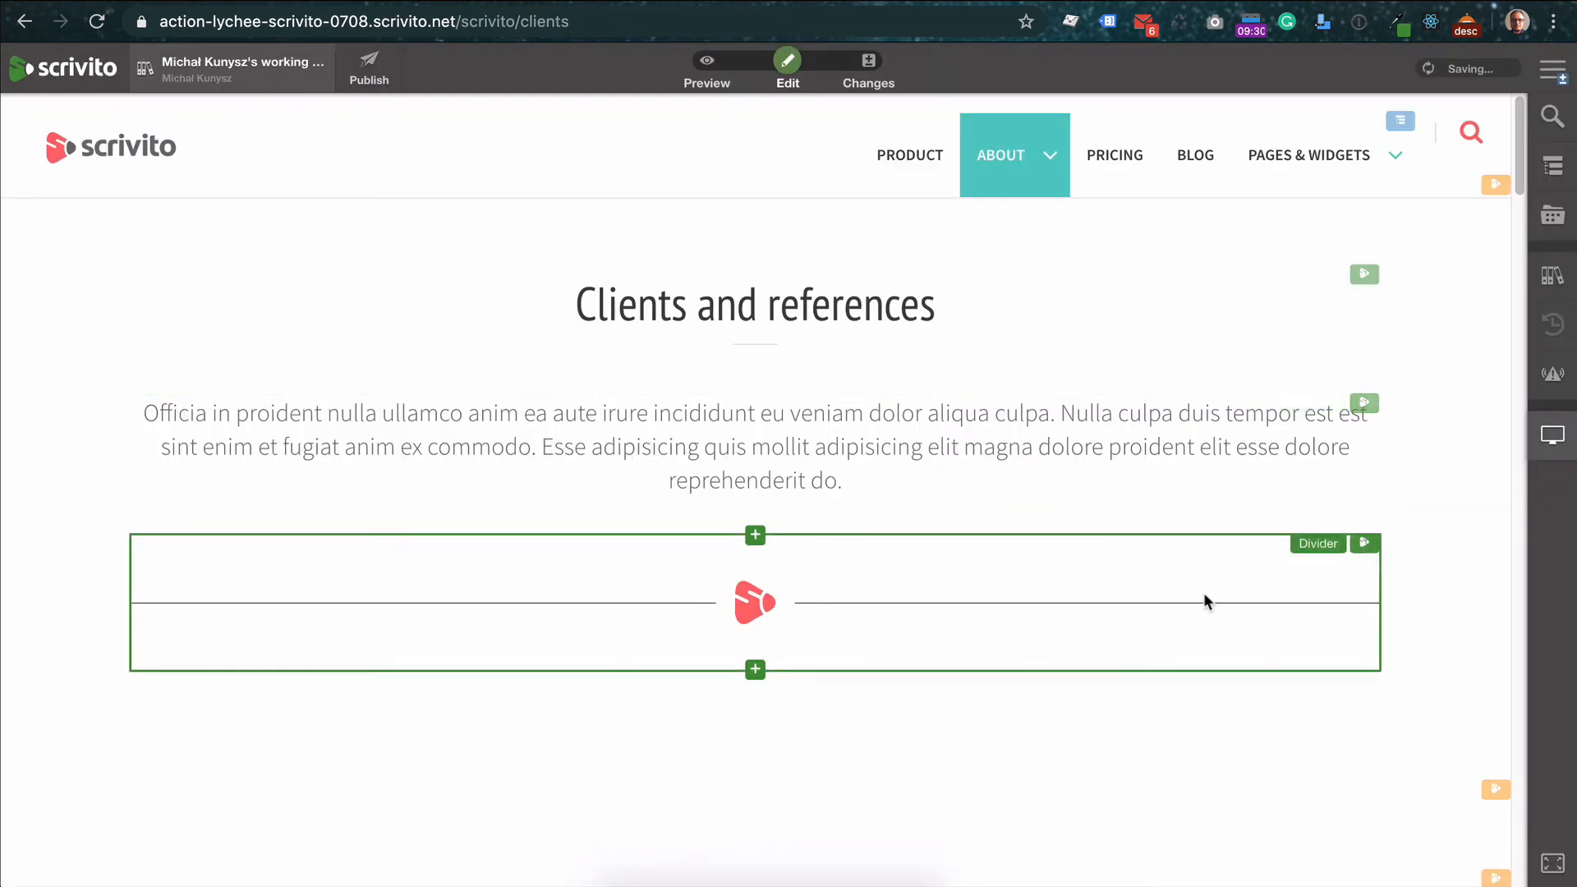
Insert a Columns widget directly below the new divider
scroll(822, 584, "down", 1)
left_click(755, 647)
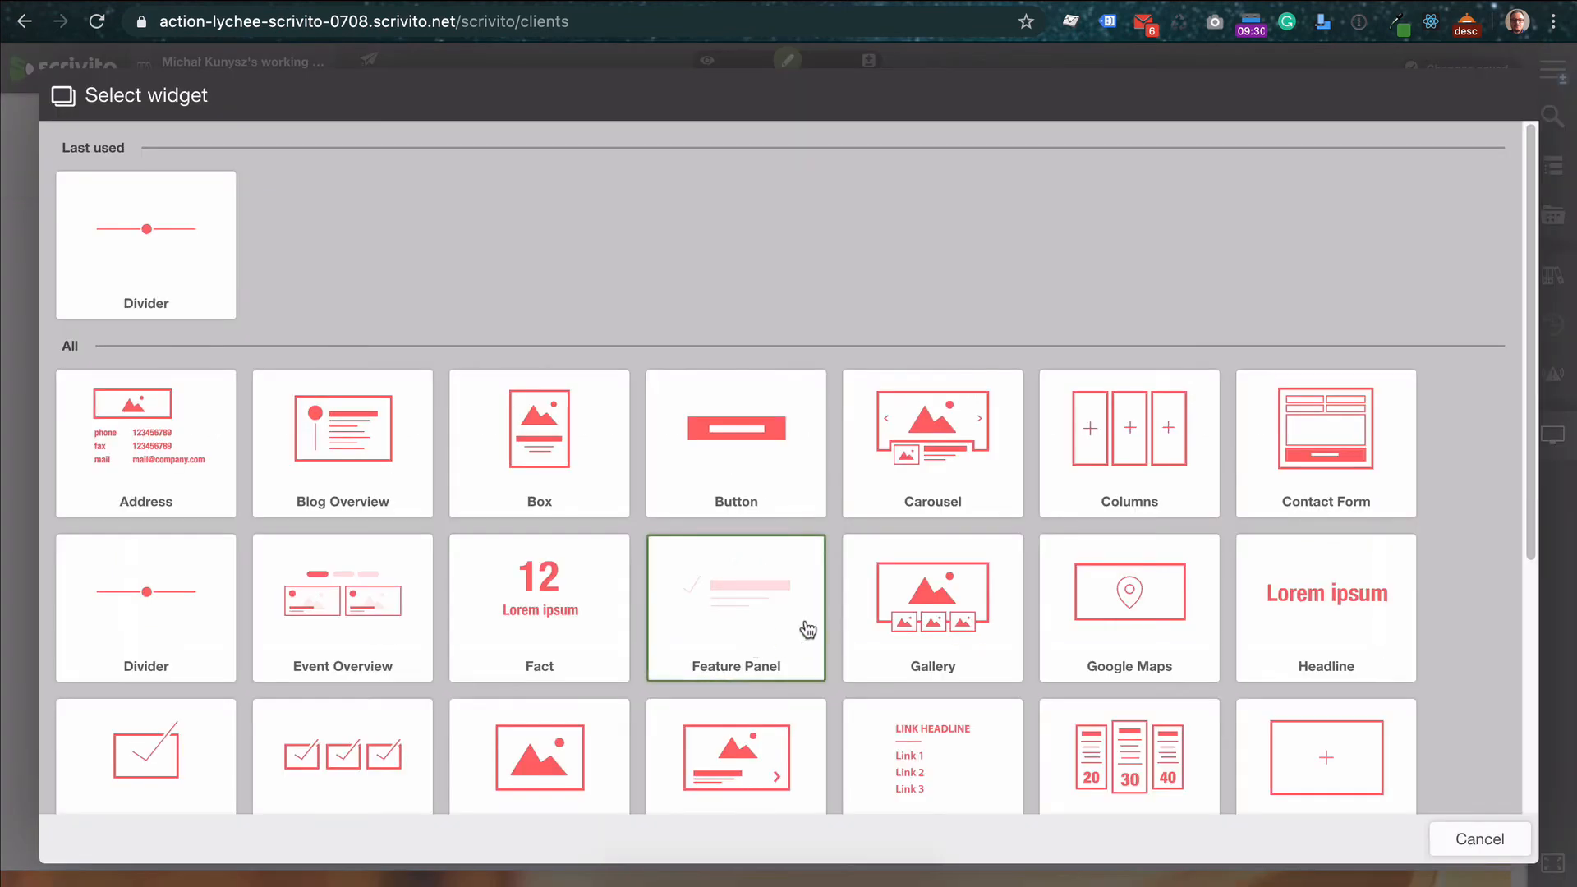
left_click(1109, 445)
Set the new Columns widget's desktop layout to four columns with widths 2, 4, 4 and 2
scroll(925, 681, "down", 2)
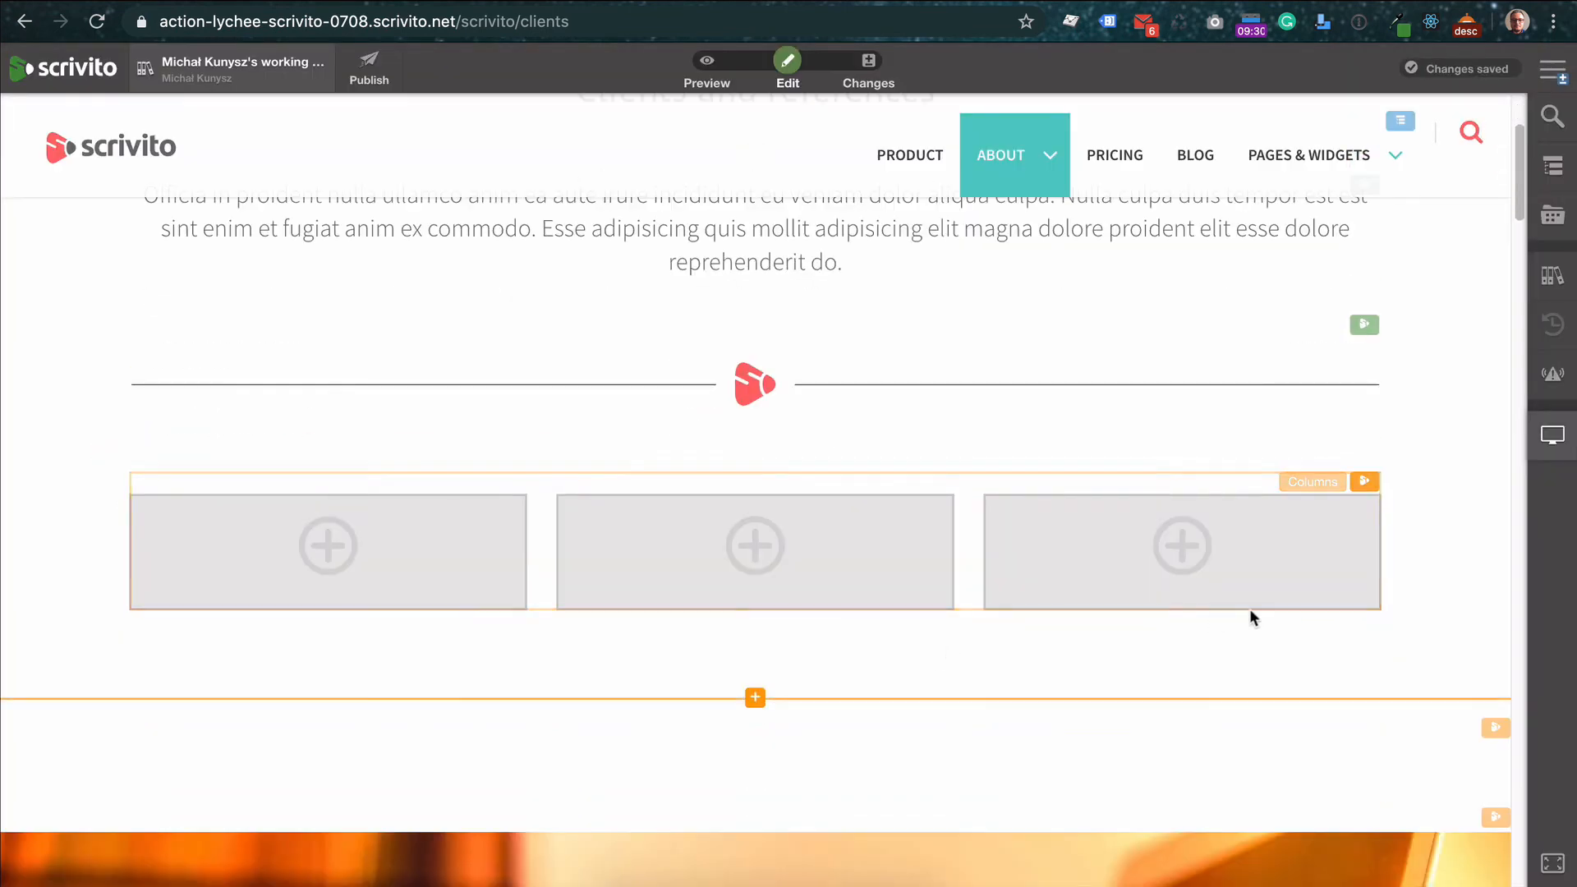
left_click(1363, 481)
left_click(1335, 520)
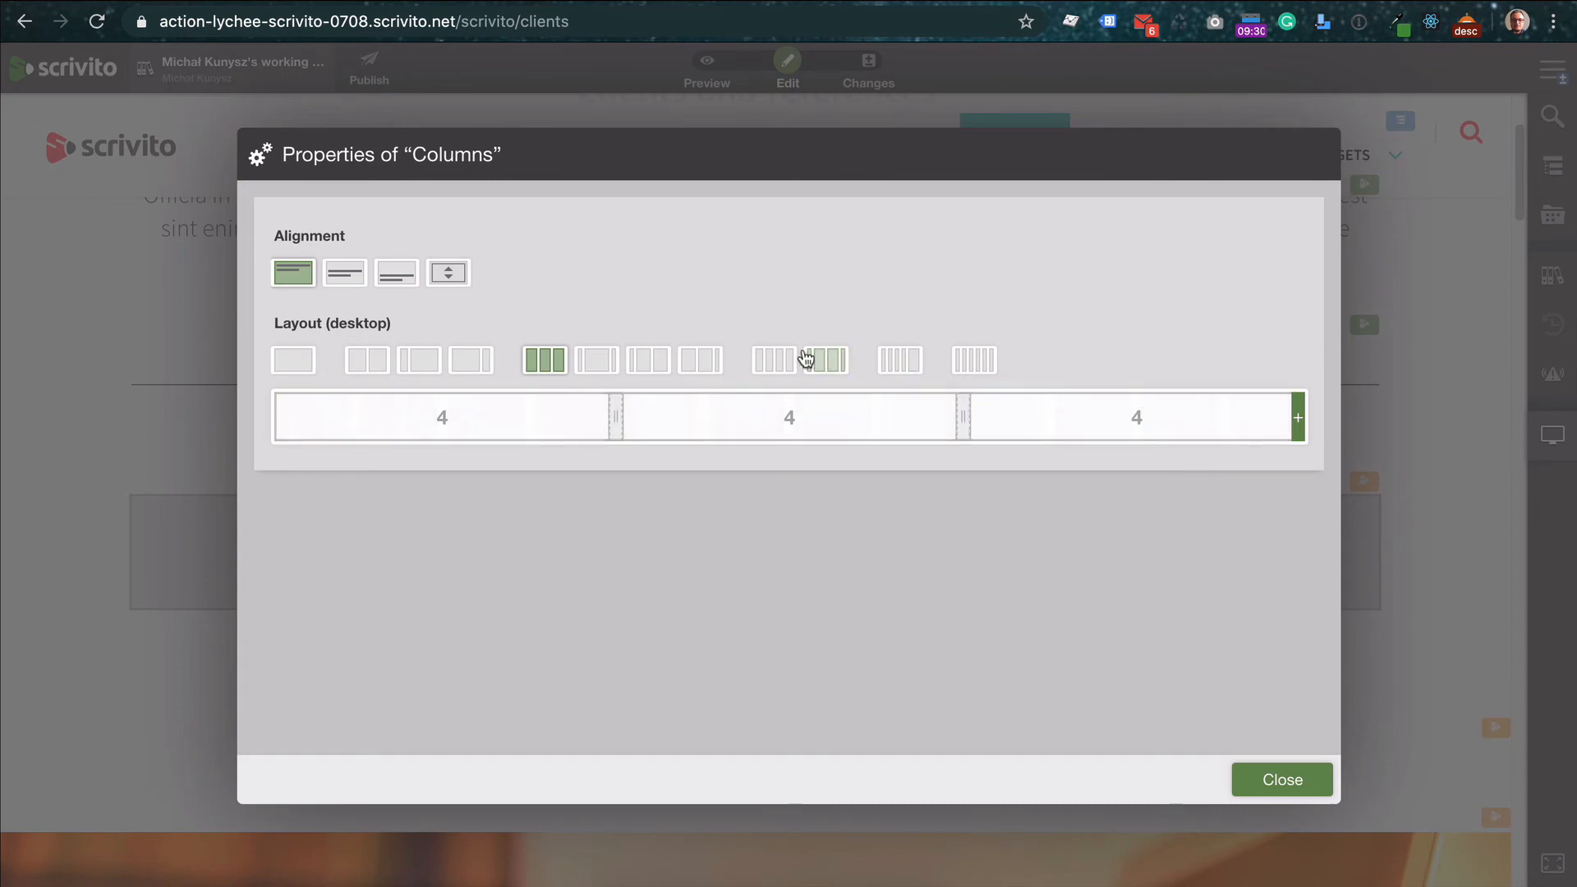
left_click(767, 360)
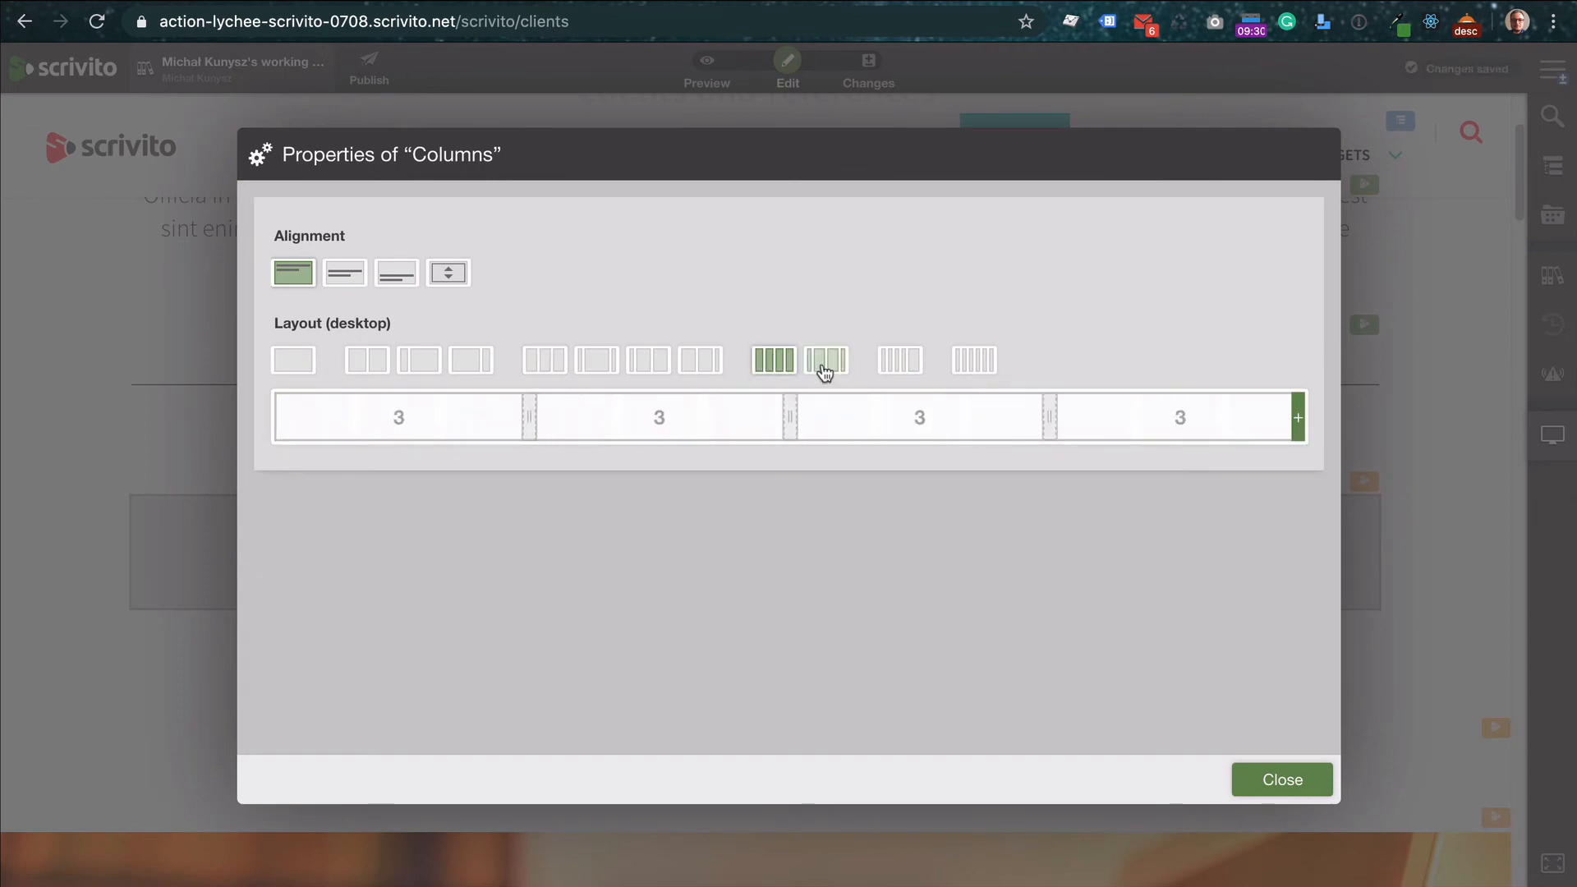
left_click(824, 371)
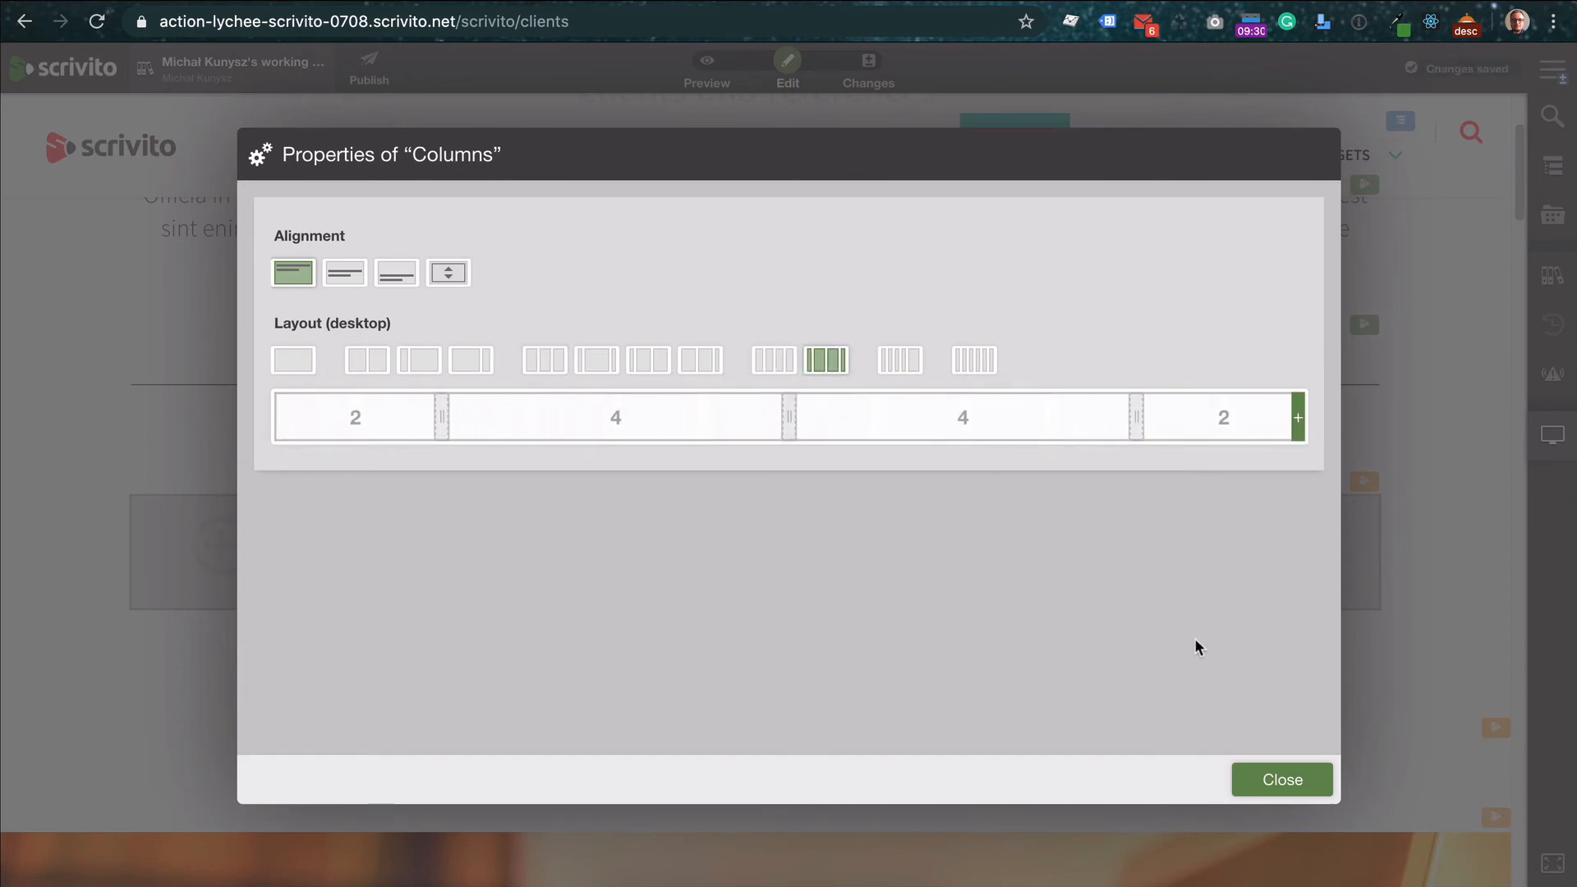
left_click_drag(1135, 416, 1136, 460)
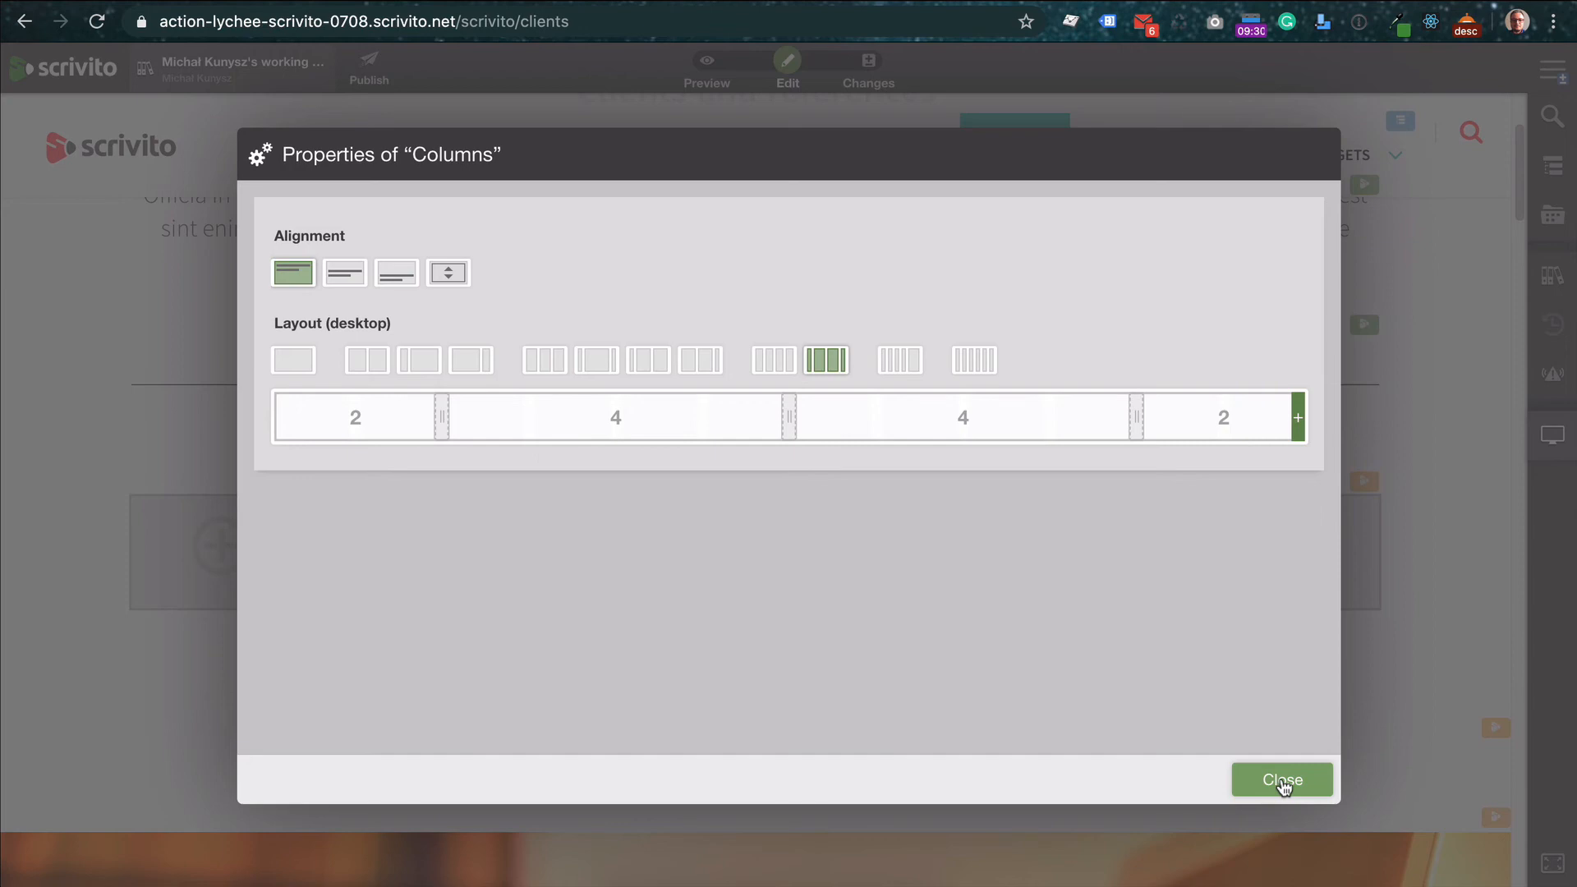
left_click(1282, 781)
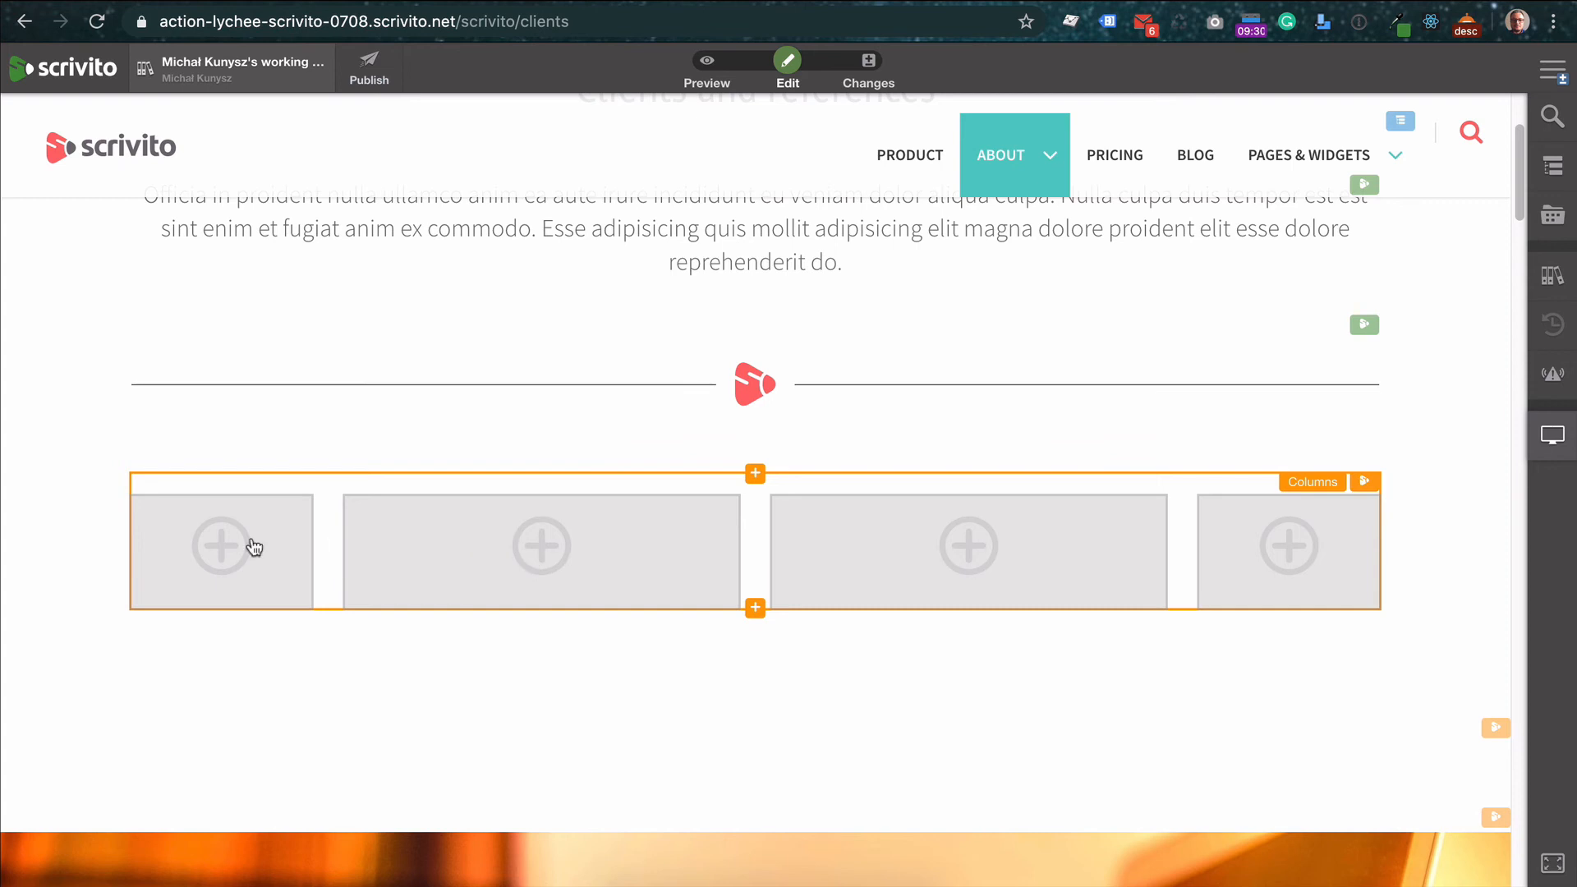
Insert an Image widget into each of the four empty columns below the divider
left_click(287, 585)
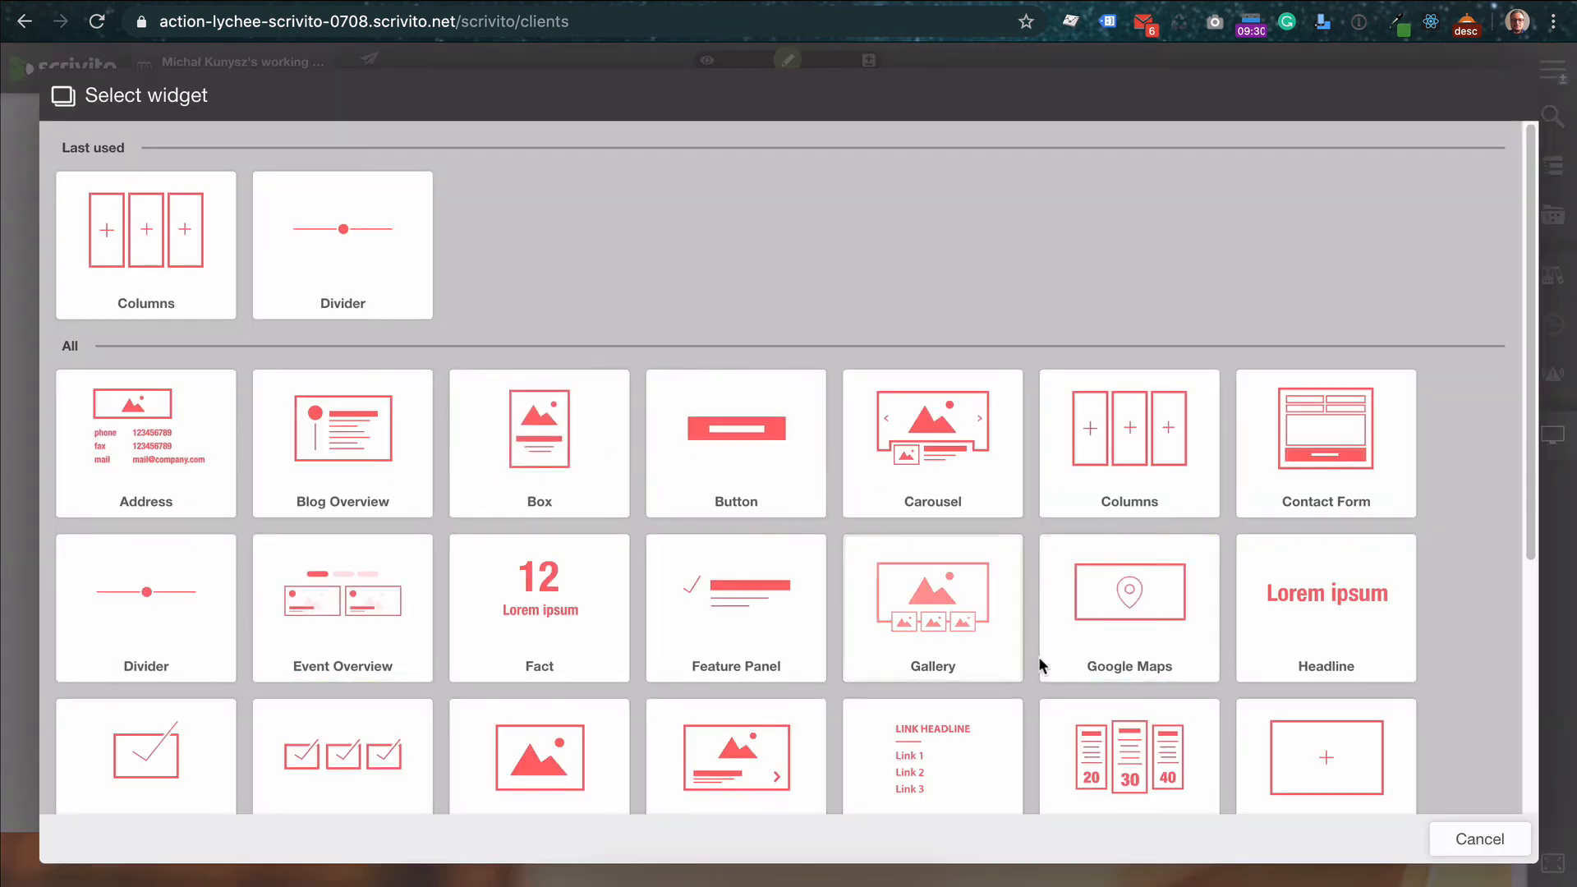
left_click(558, 751)
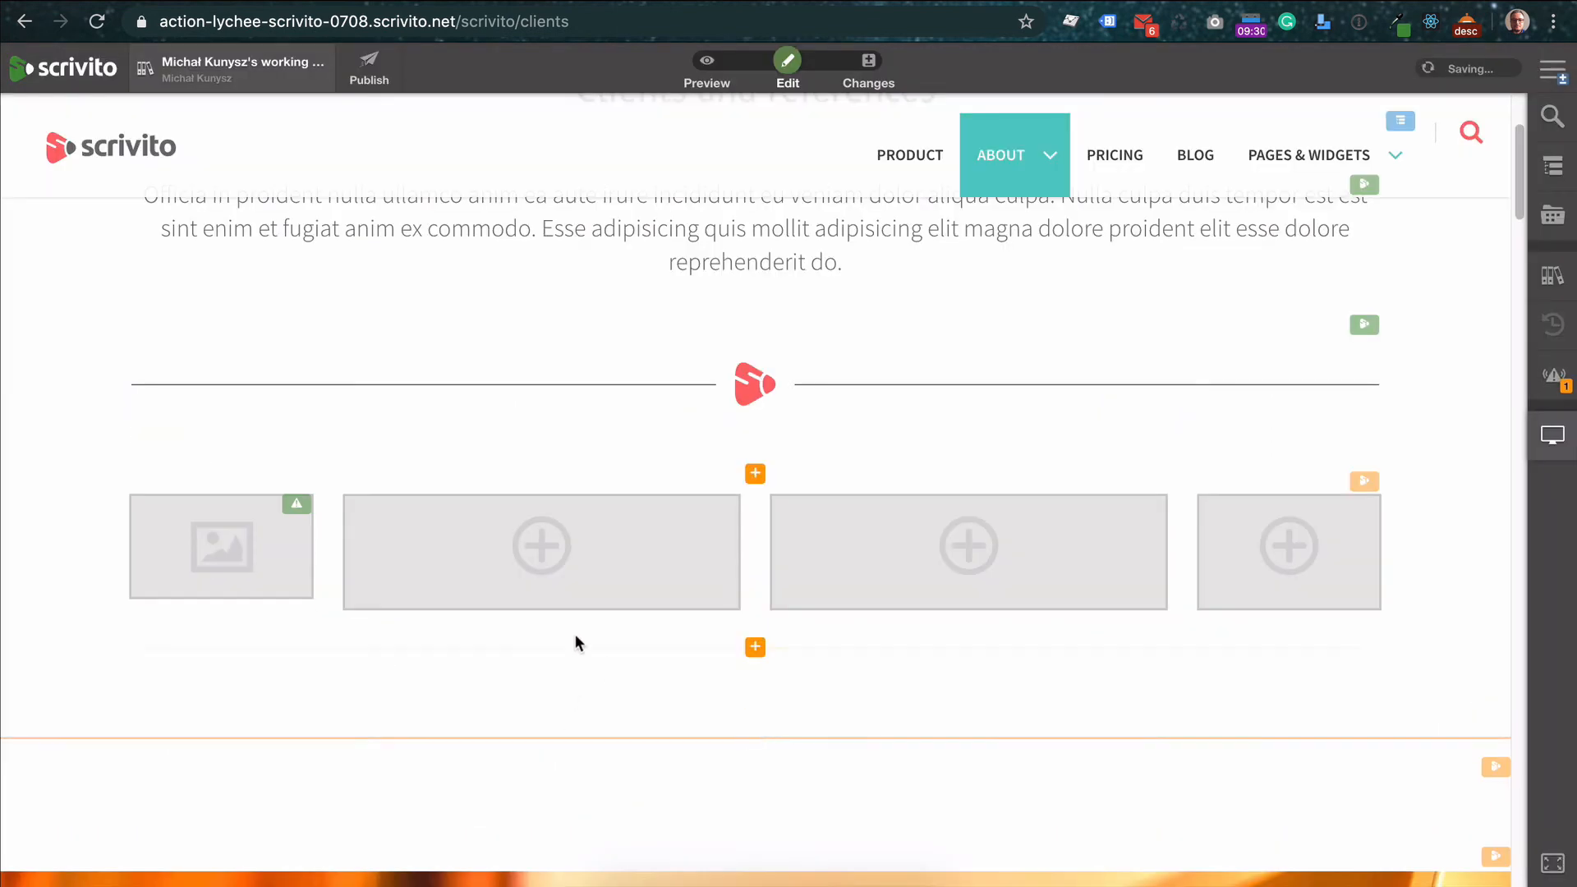
left_click(538, 548)
left_click(544, 570)
left_click(548, 212)
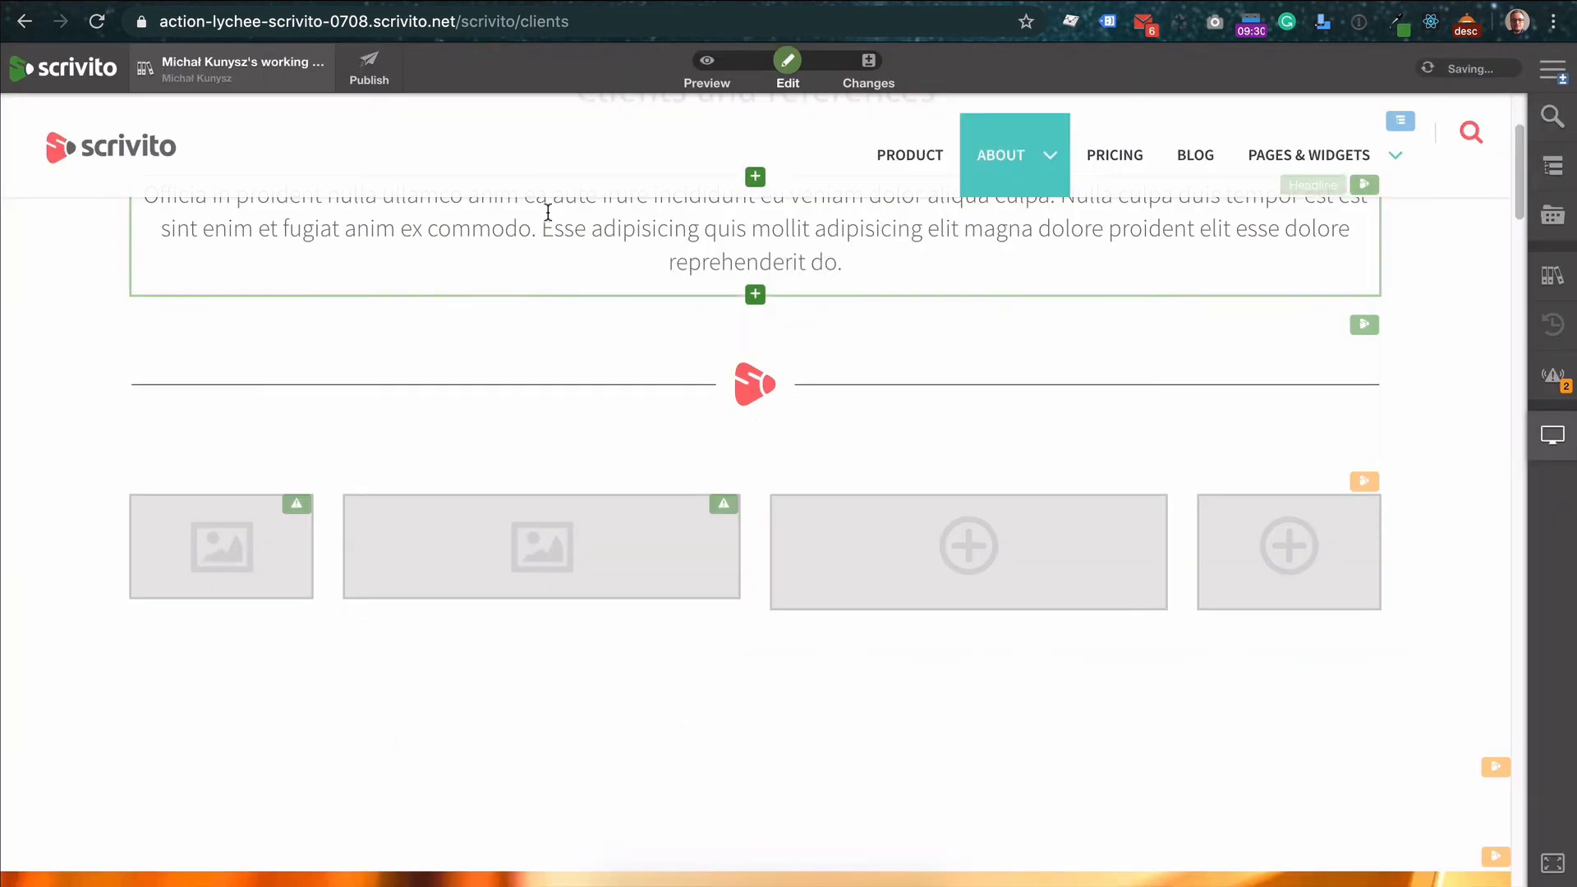
left_click(862, 526)
left_click(861, 552)
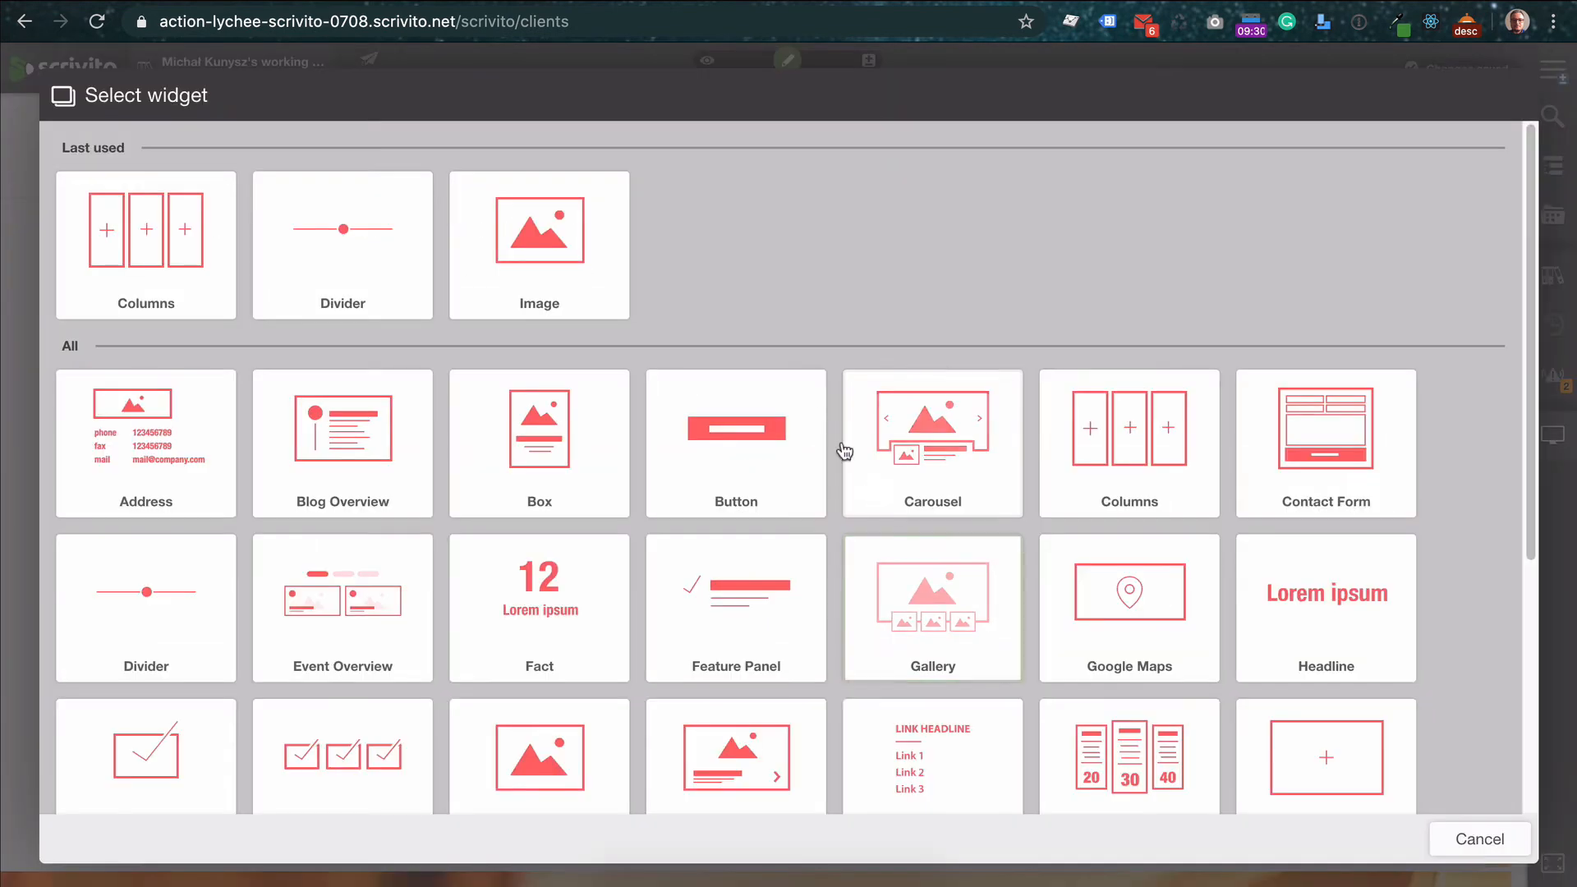
left_click(579, 245)
left_click(1310, 546)
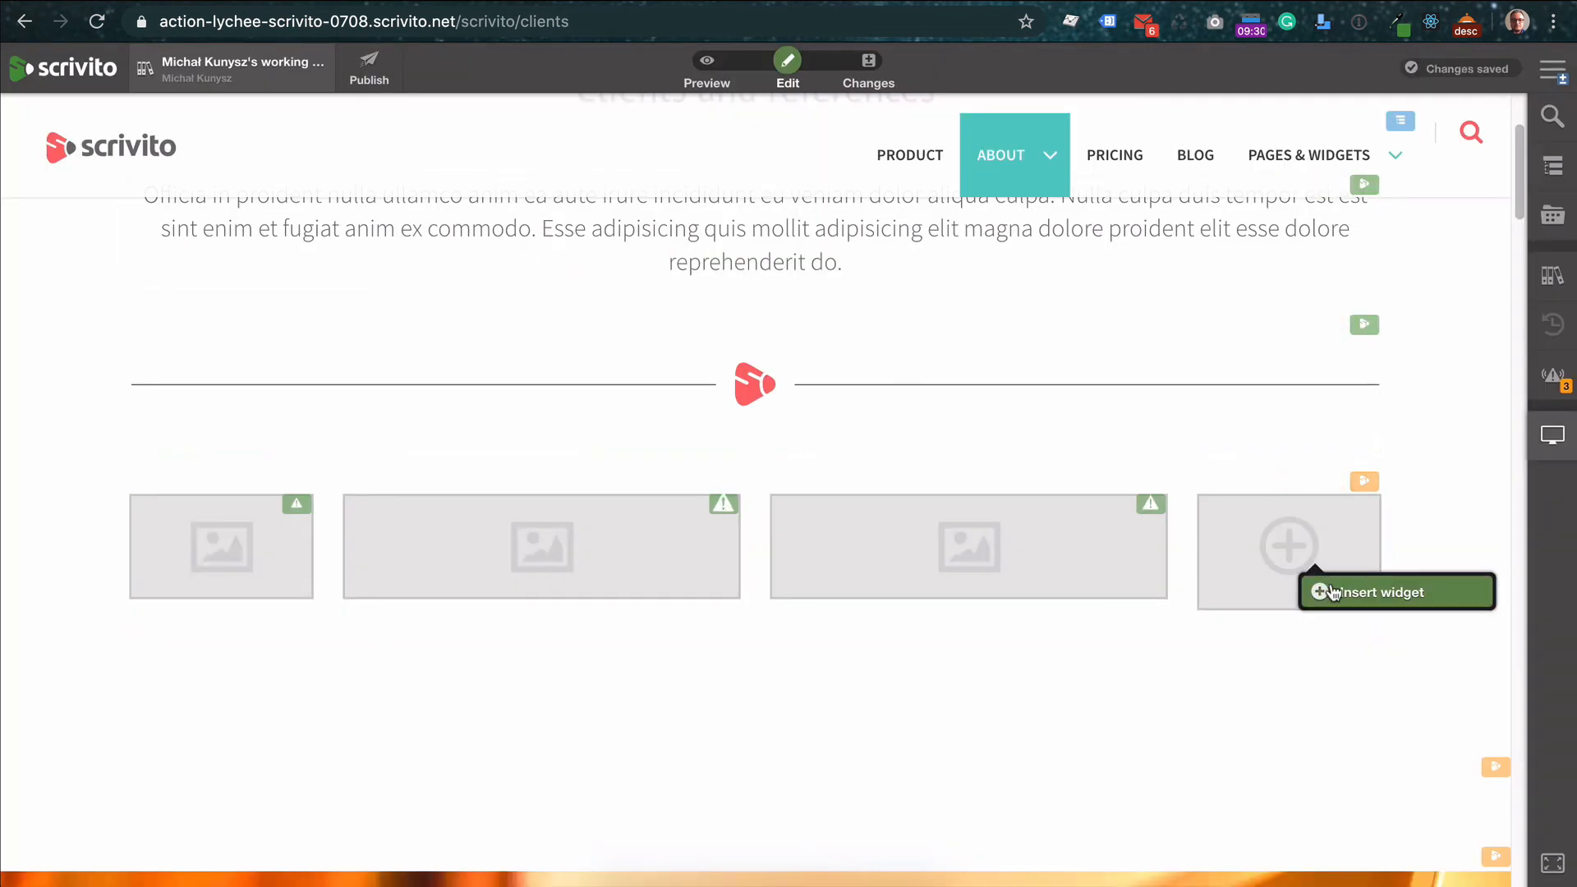
left_click(1330, 592)
left_click(538, 229)
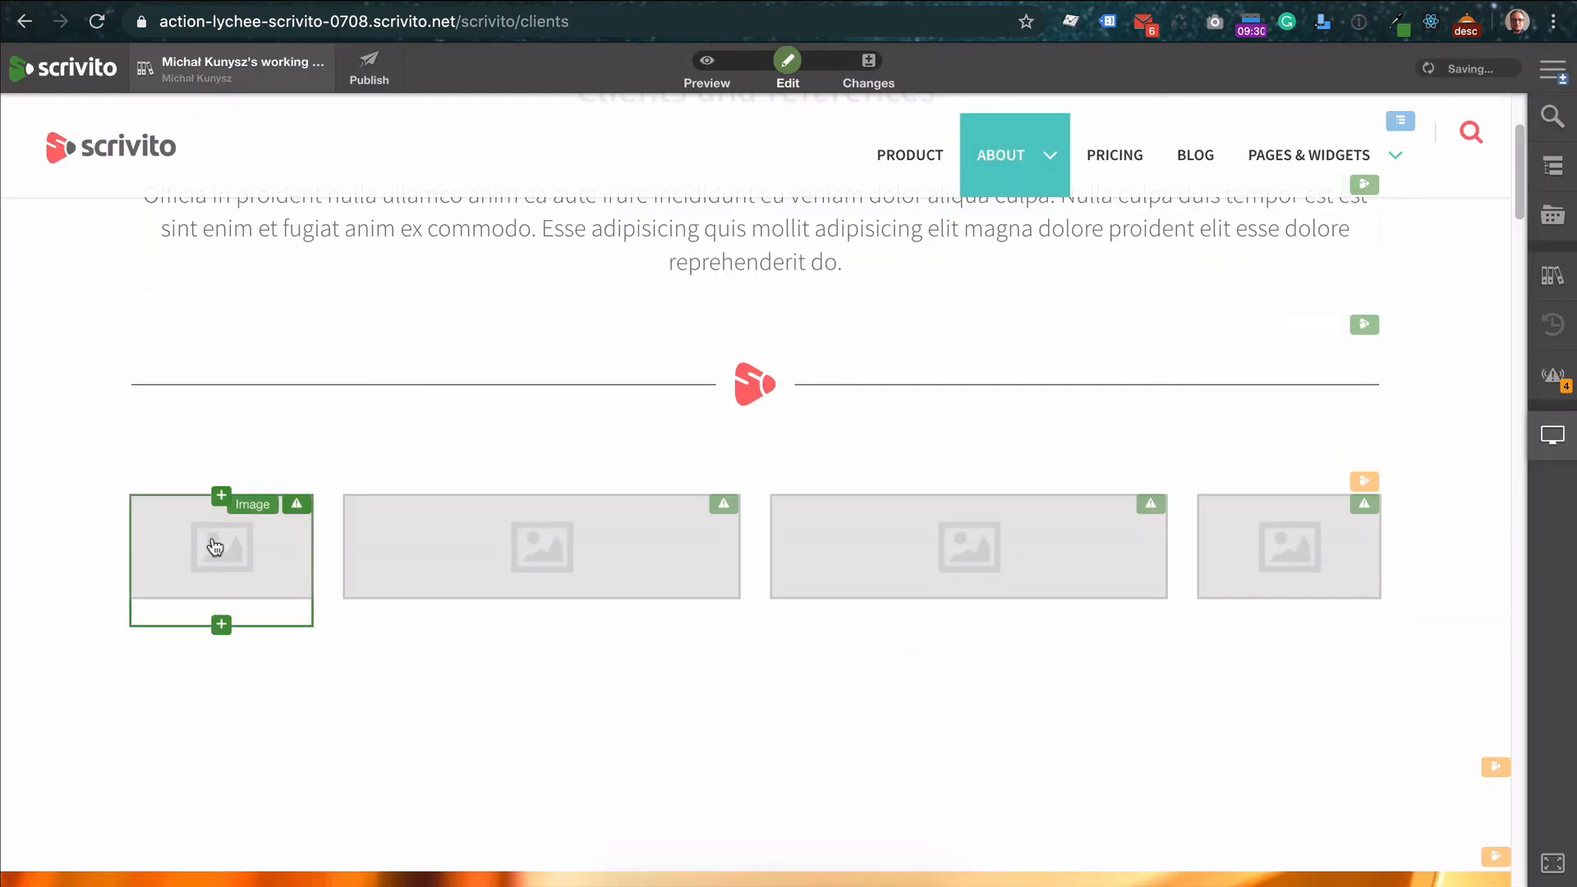
Assign the neon "True" picture to the first column's image widget and the smiling bearded man's portrait to the second
left_click(215, 547)
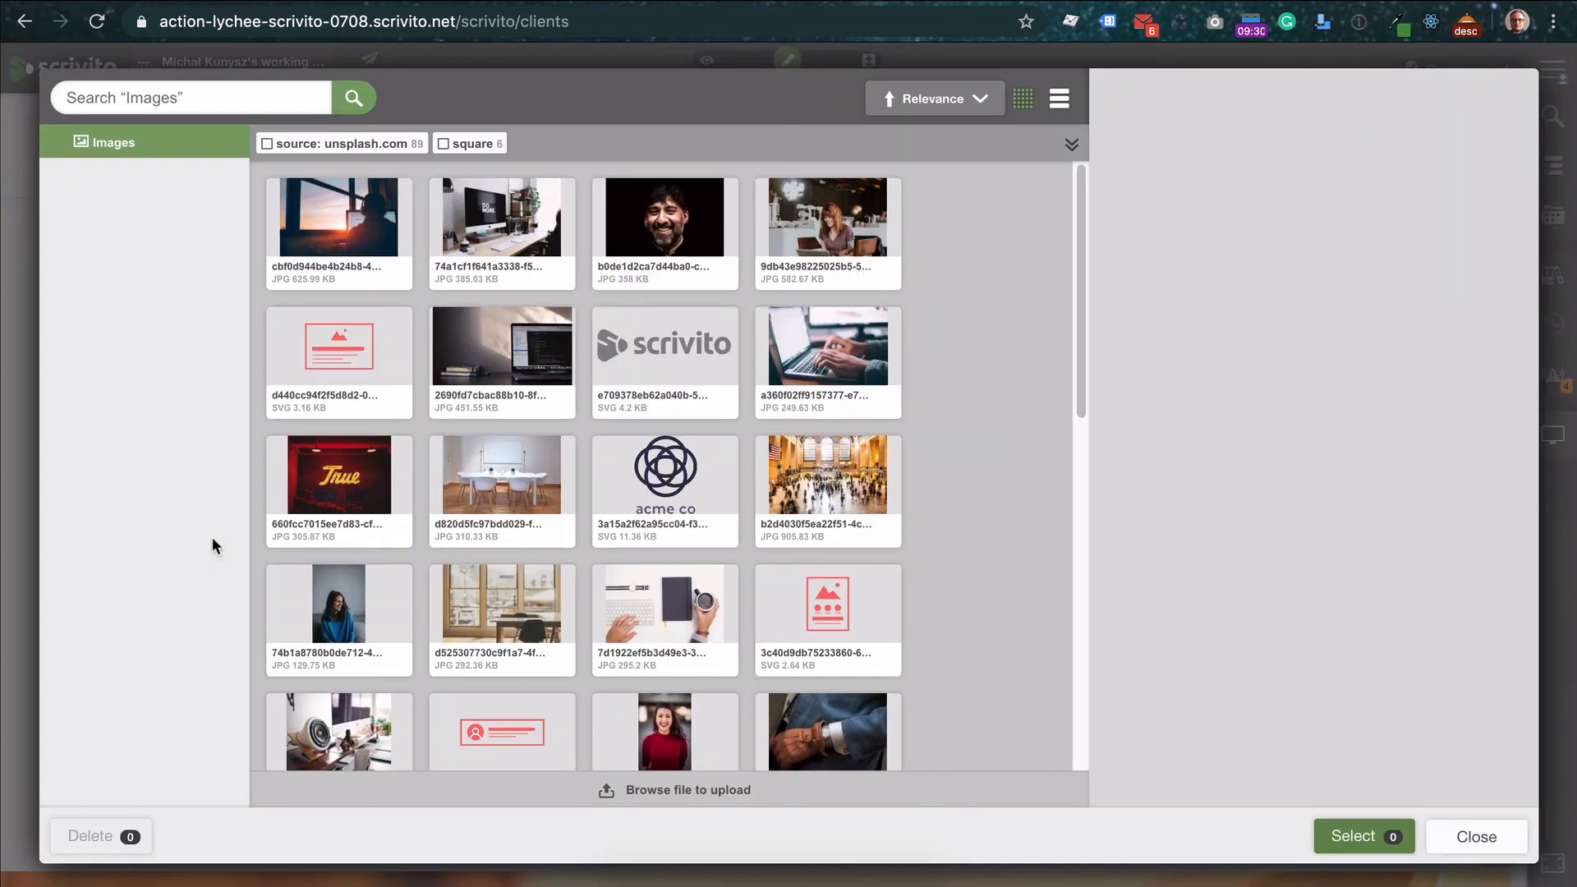
left_click(351, 483)
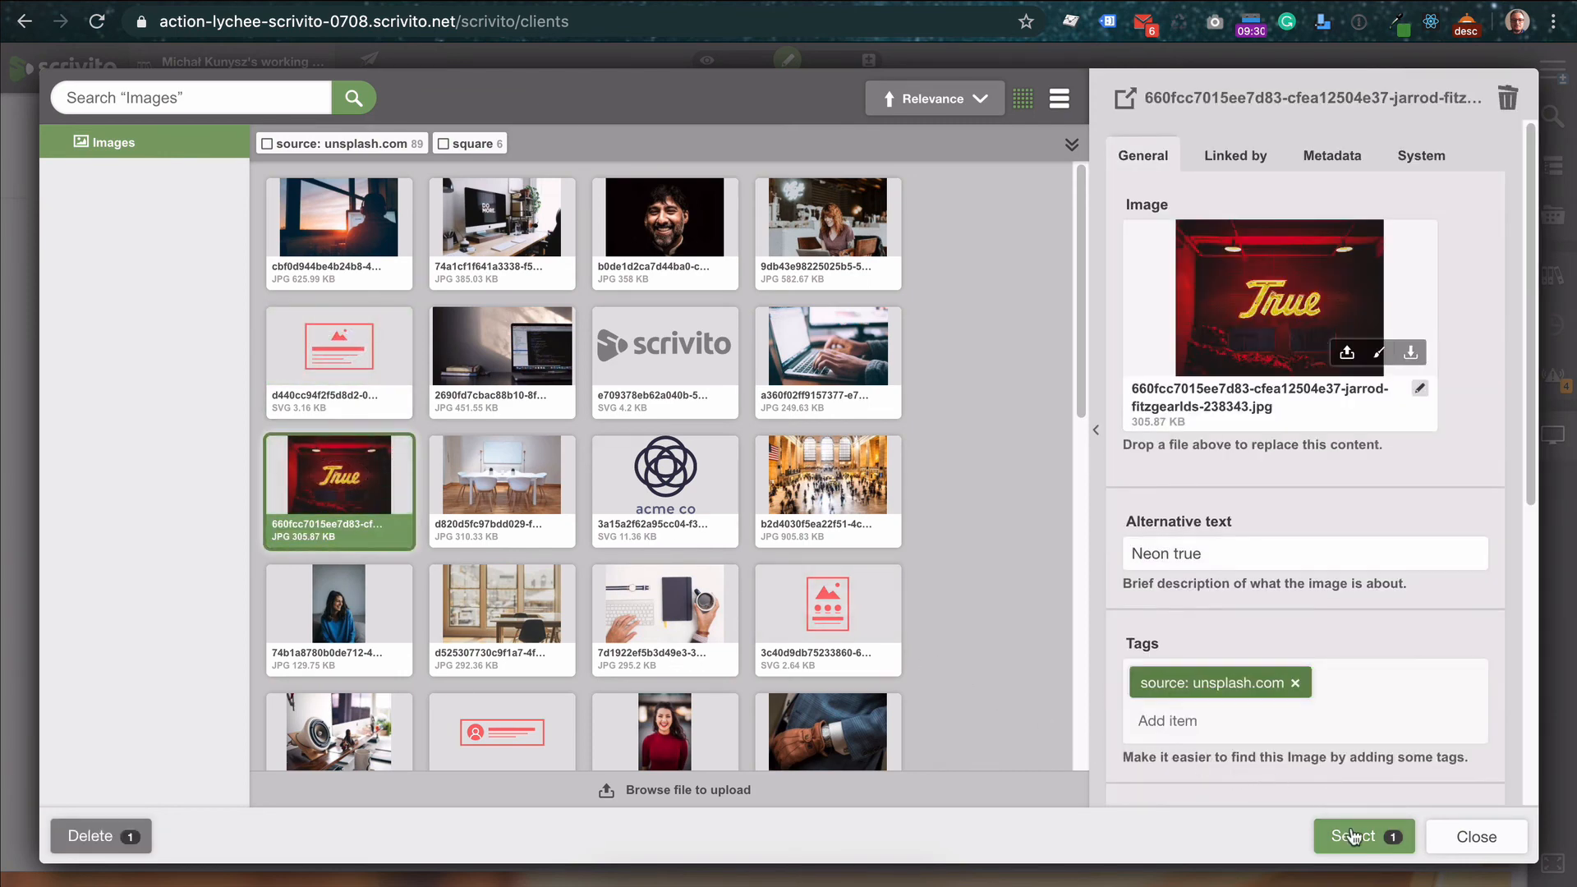
left_click(1351, 836)
left_click(511, 559)
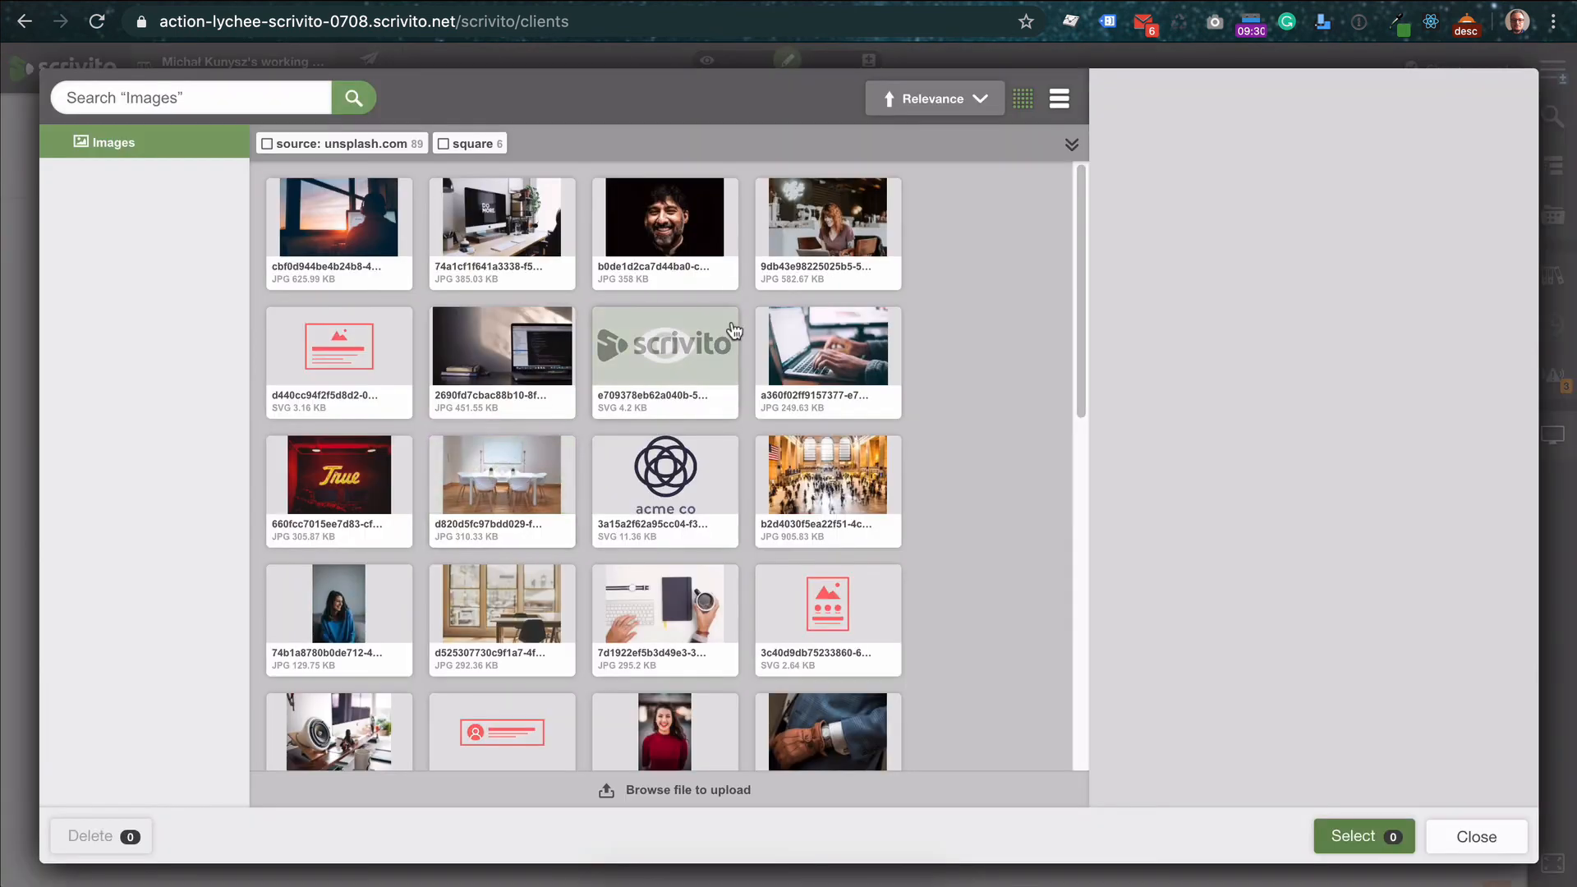
left_click(664, 216)
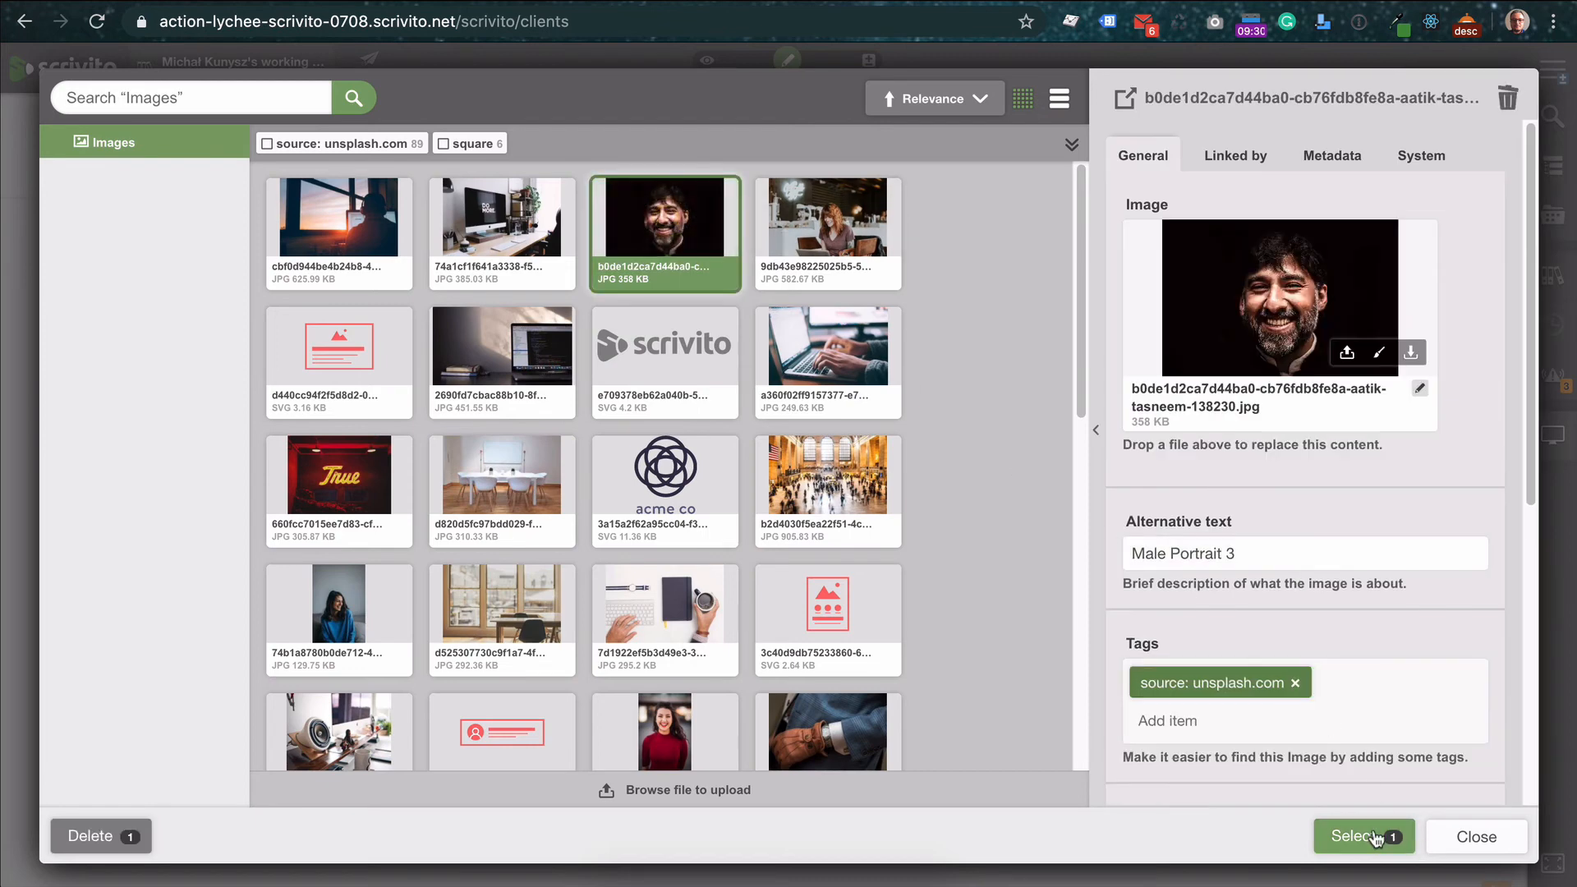
left_click(1368, 836)
Assign the picture of the lady in a coffee shop to the third column's image widget and the "acme co" logo to the fourth
left_click(999, 536)
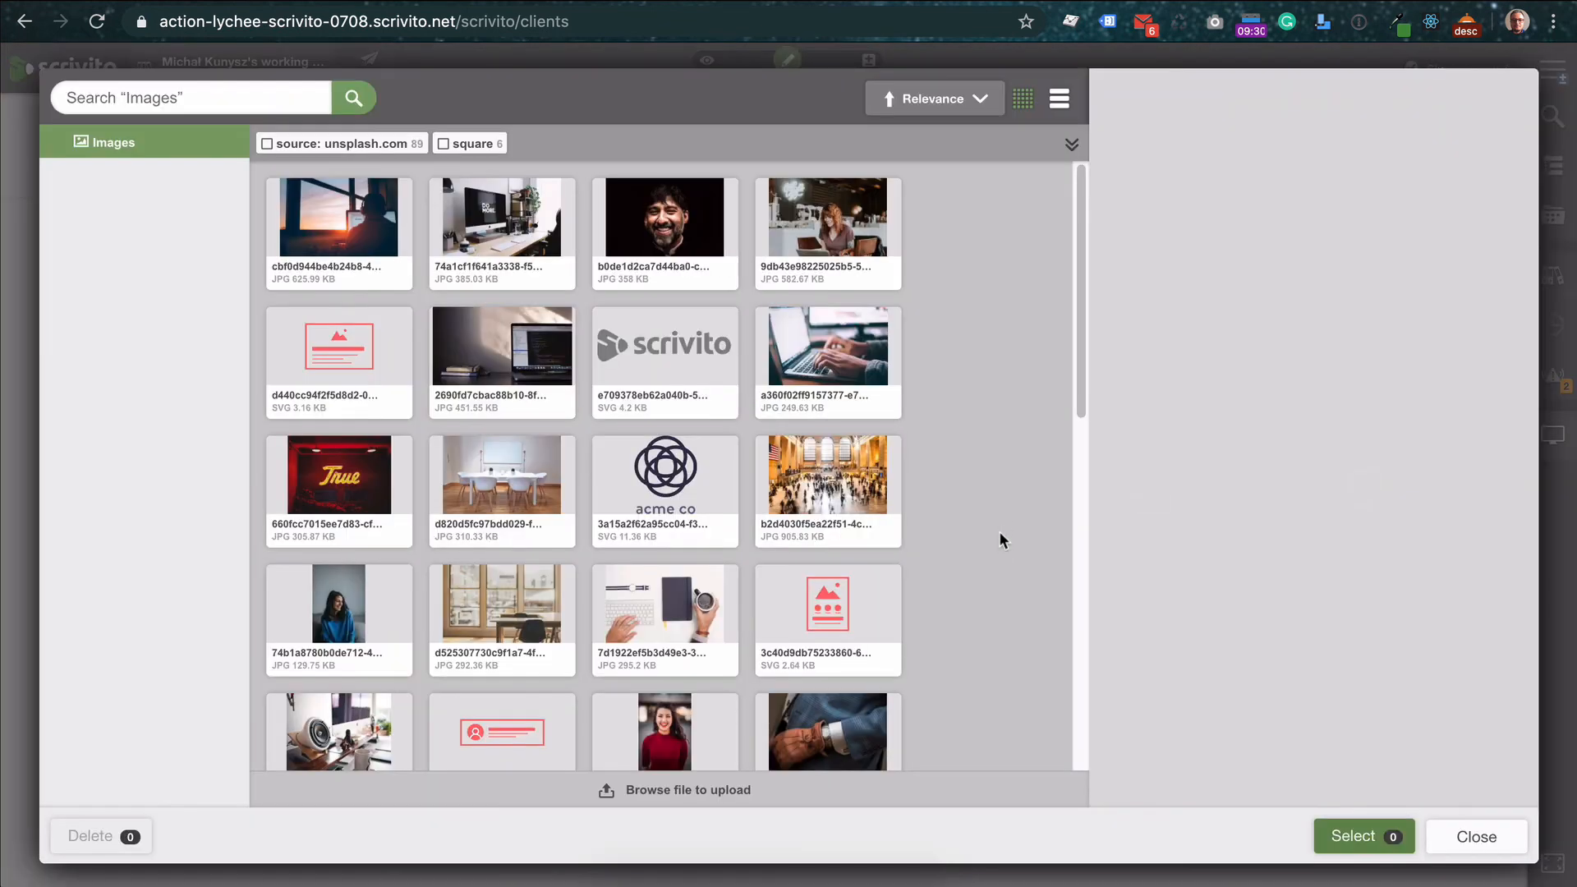
left_click(828, 217)
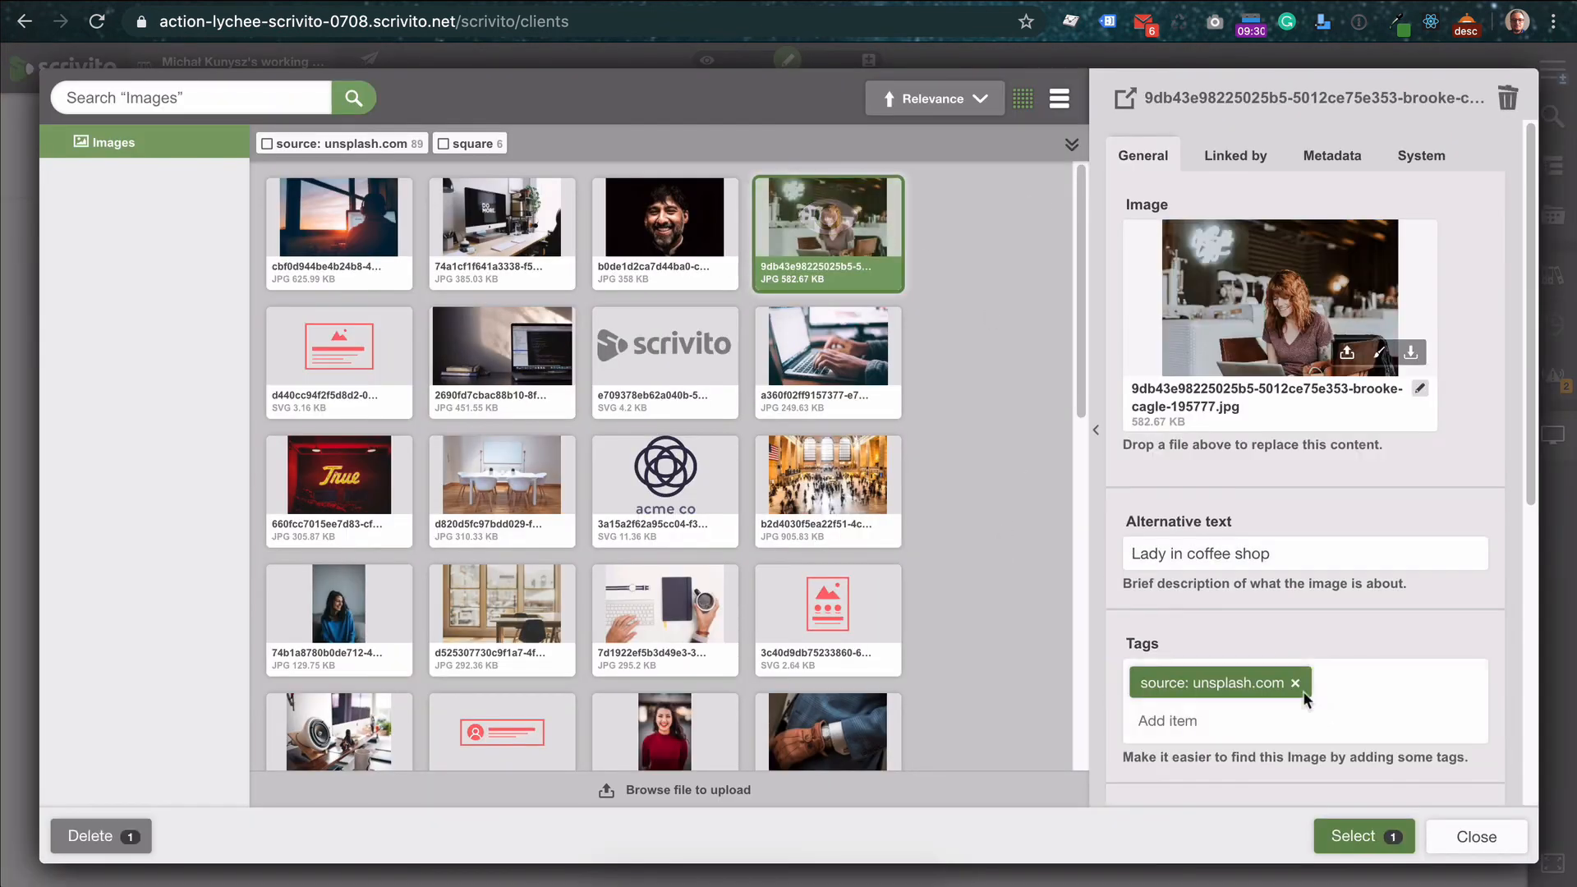
left_click(1368, 836)
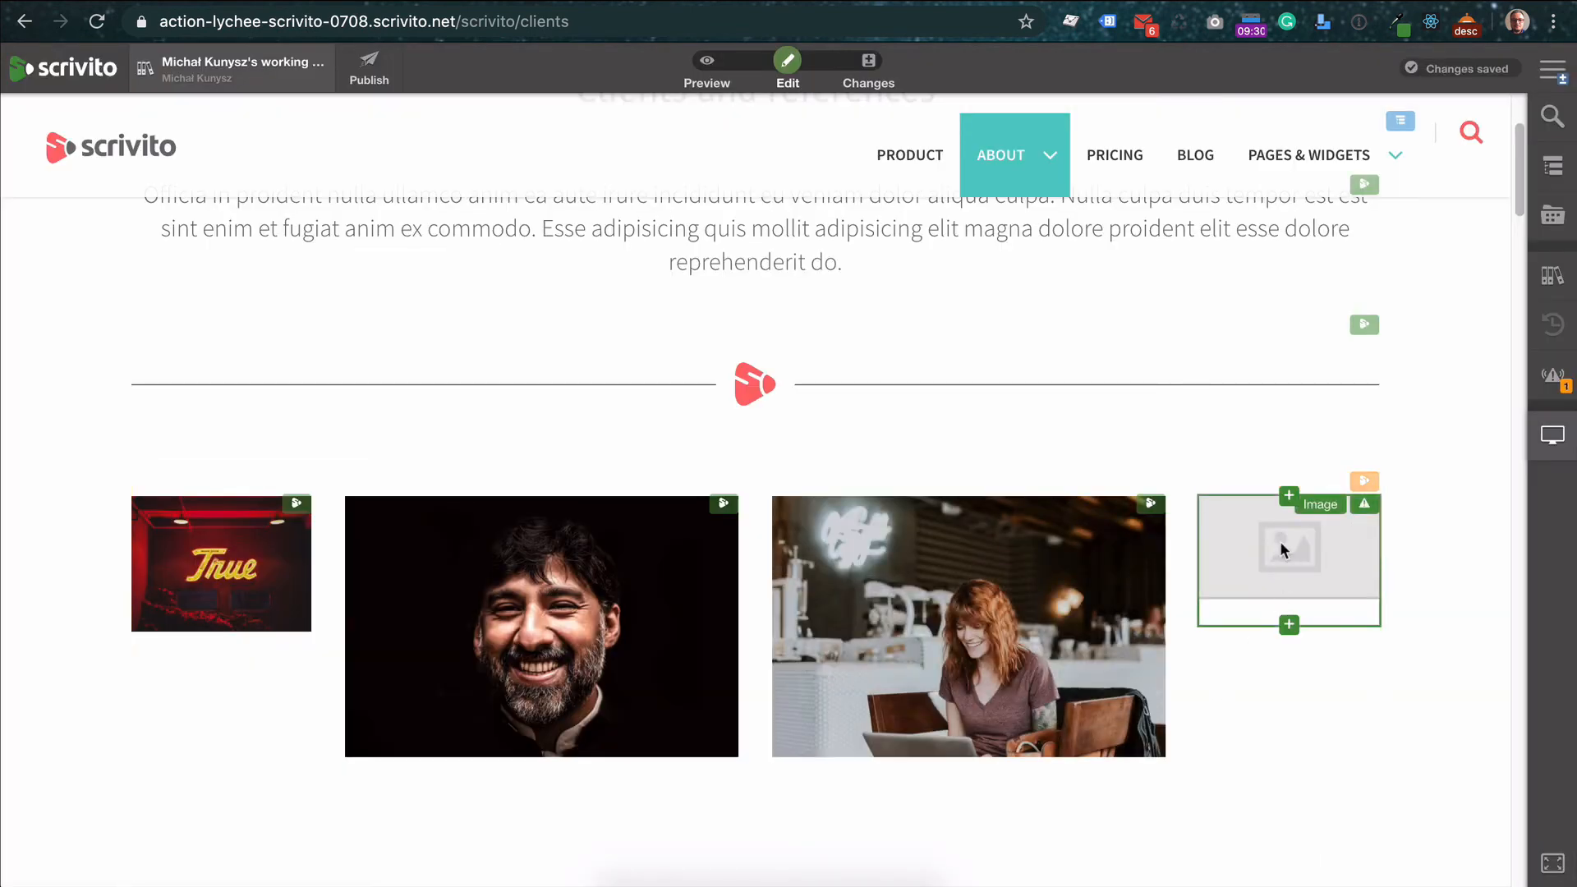
left_click(1285, 548)
left_click(665, 476)
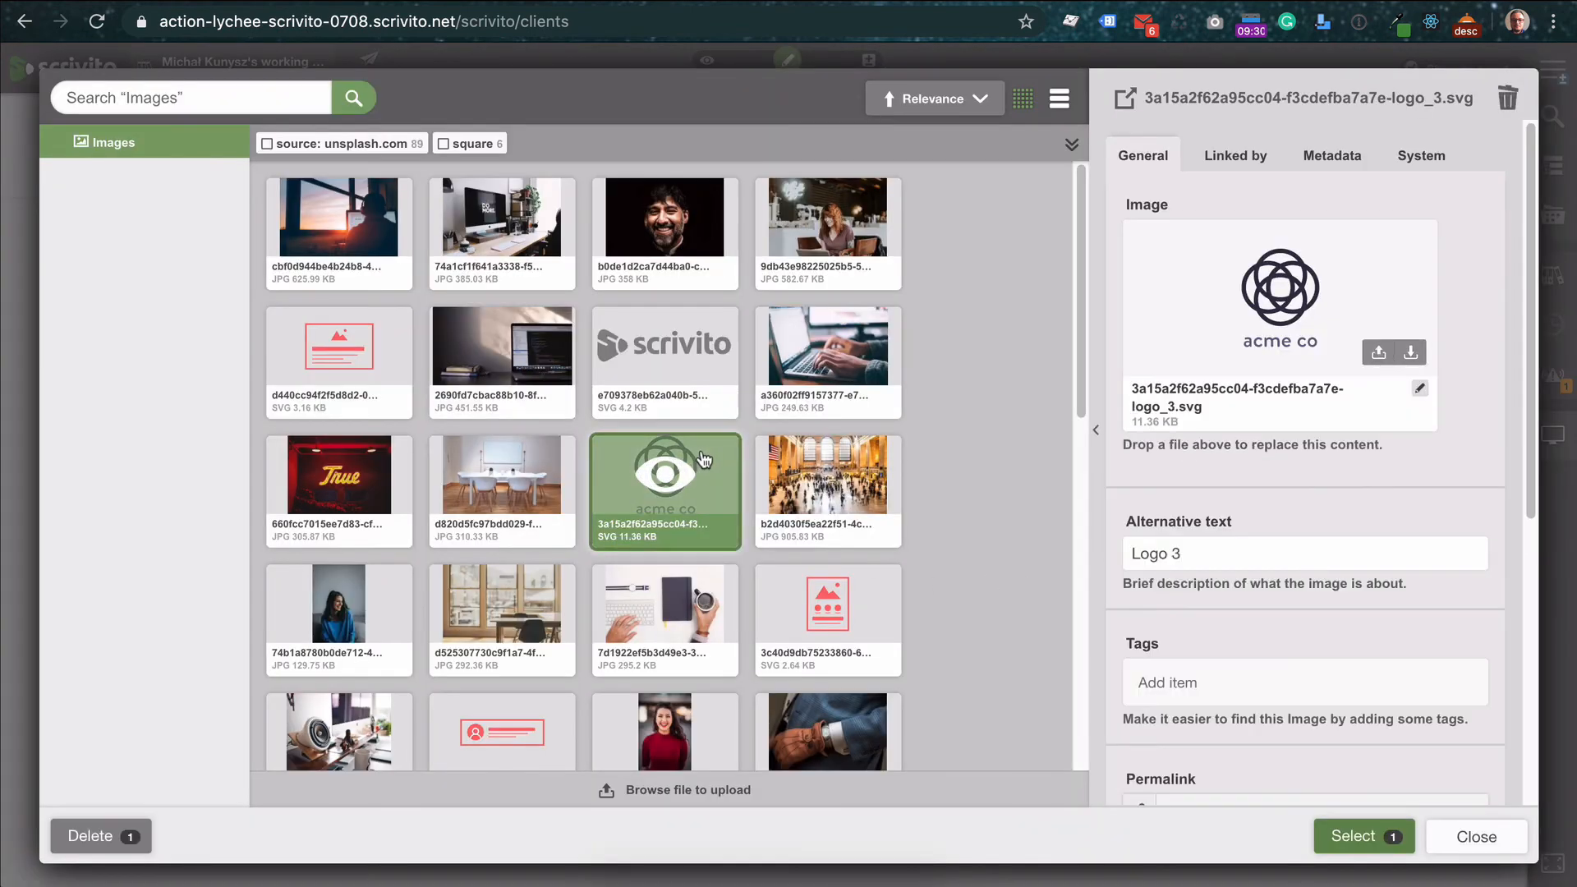
left_click(1368, 837)
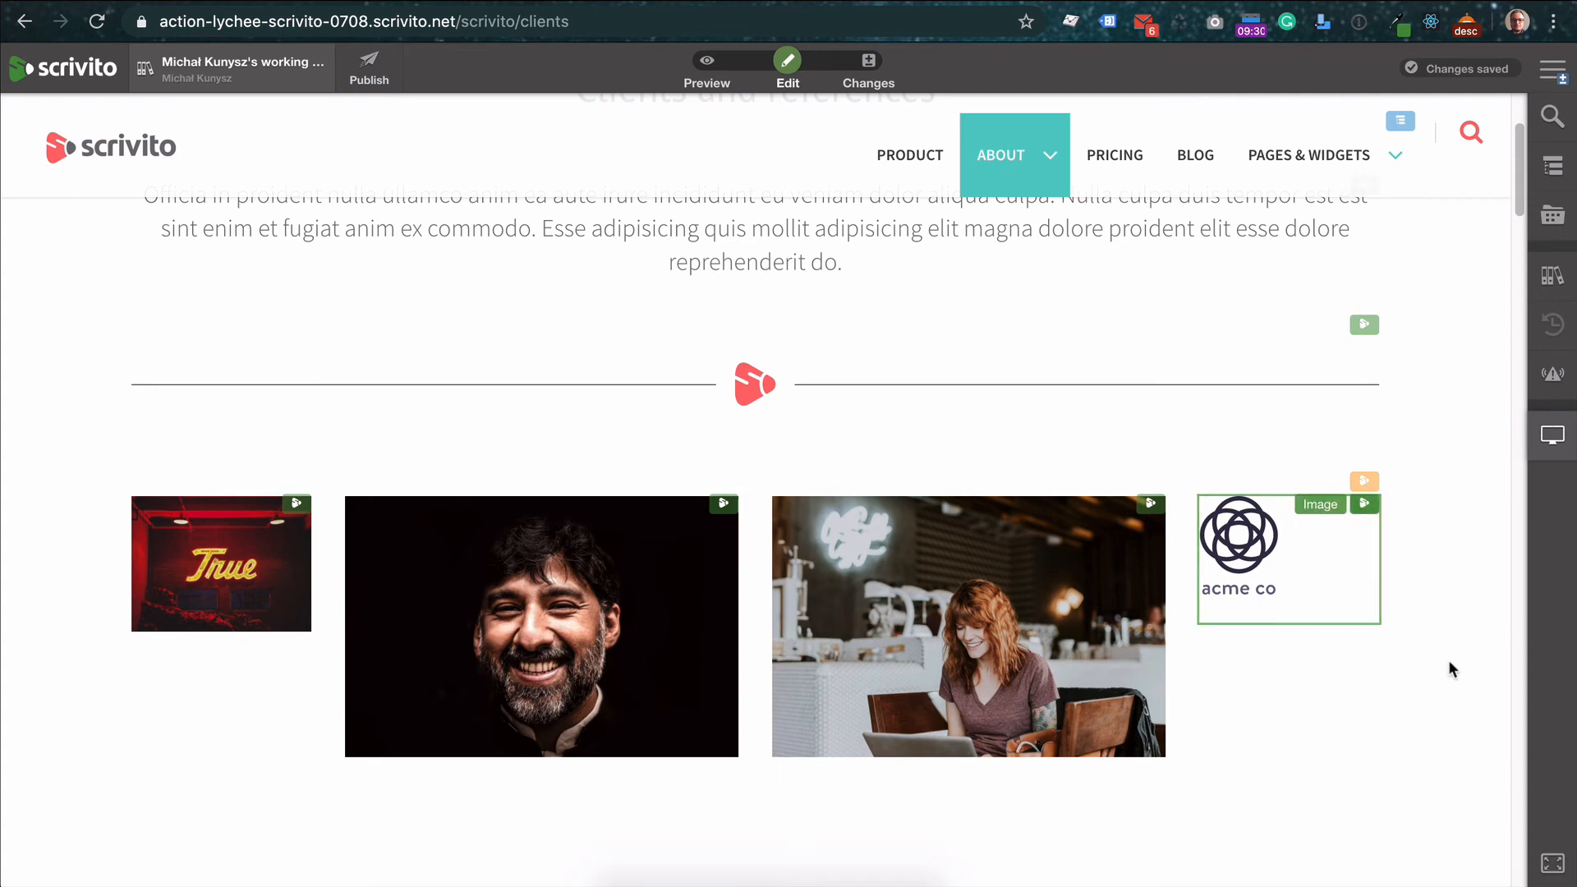
Switch the "Clients and references" page to Preview mode and examine the divider, the image columns and the content below
scroll(1452, 612, "down", 3)
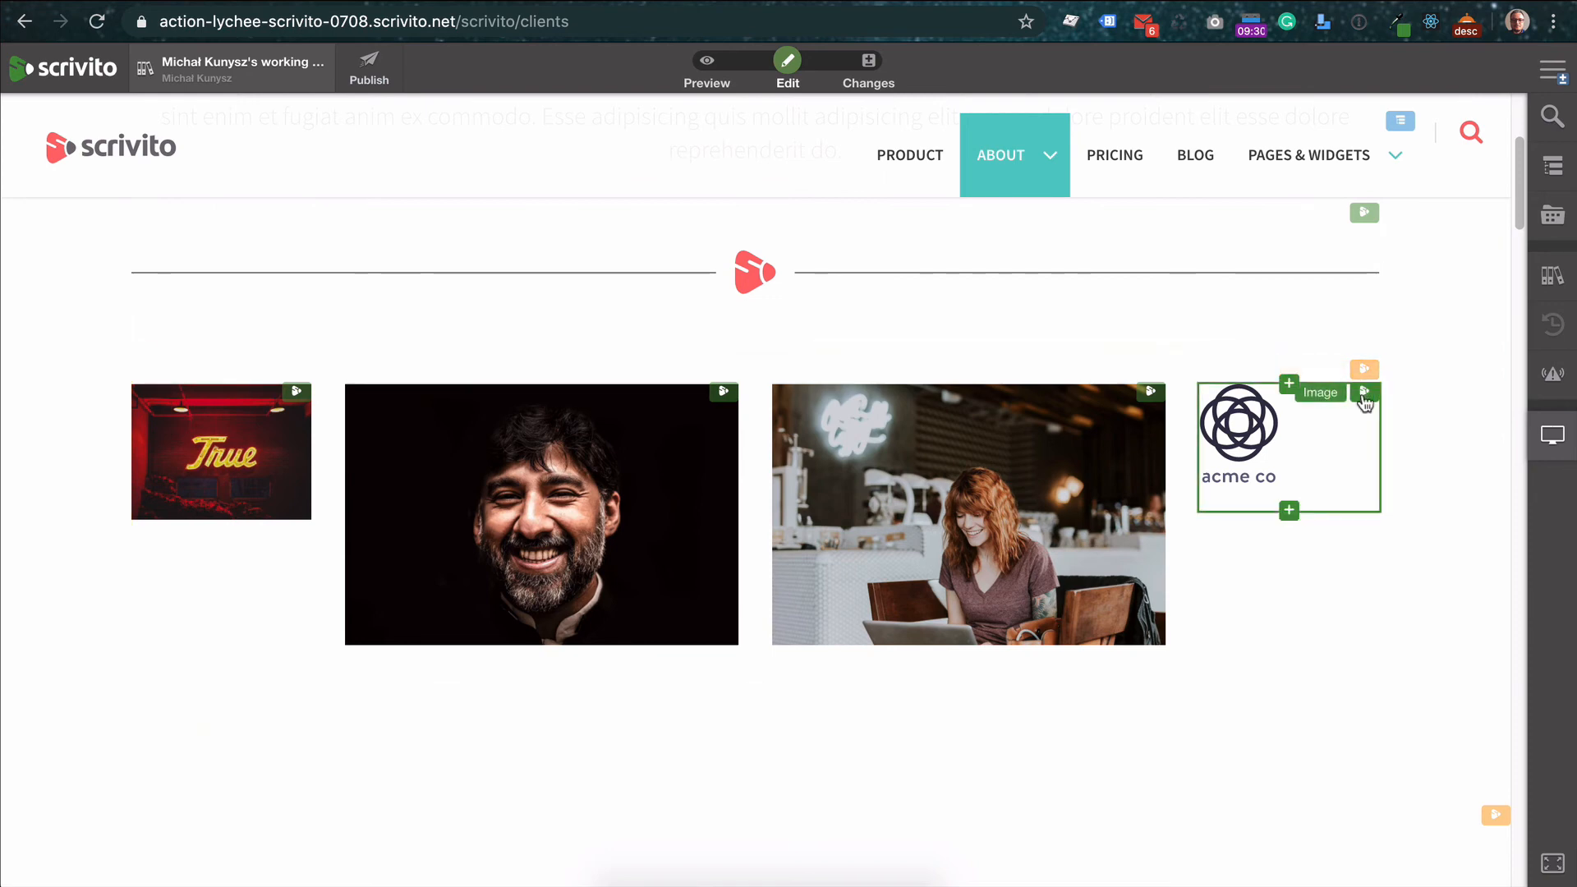
left_click(707, 65)
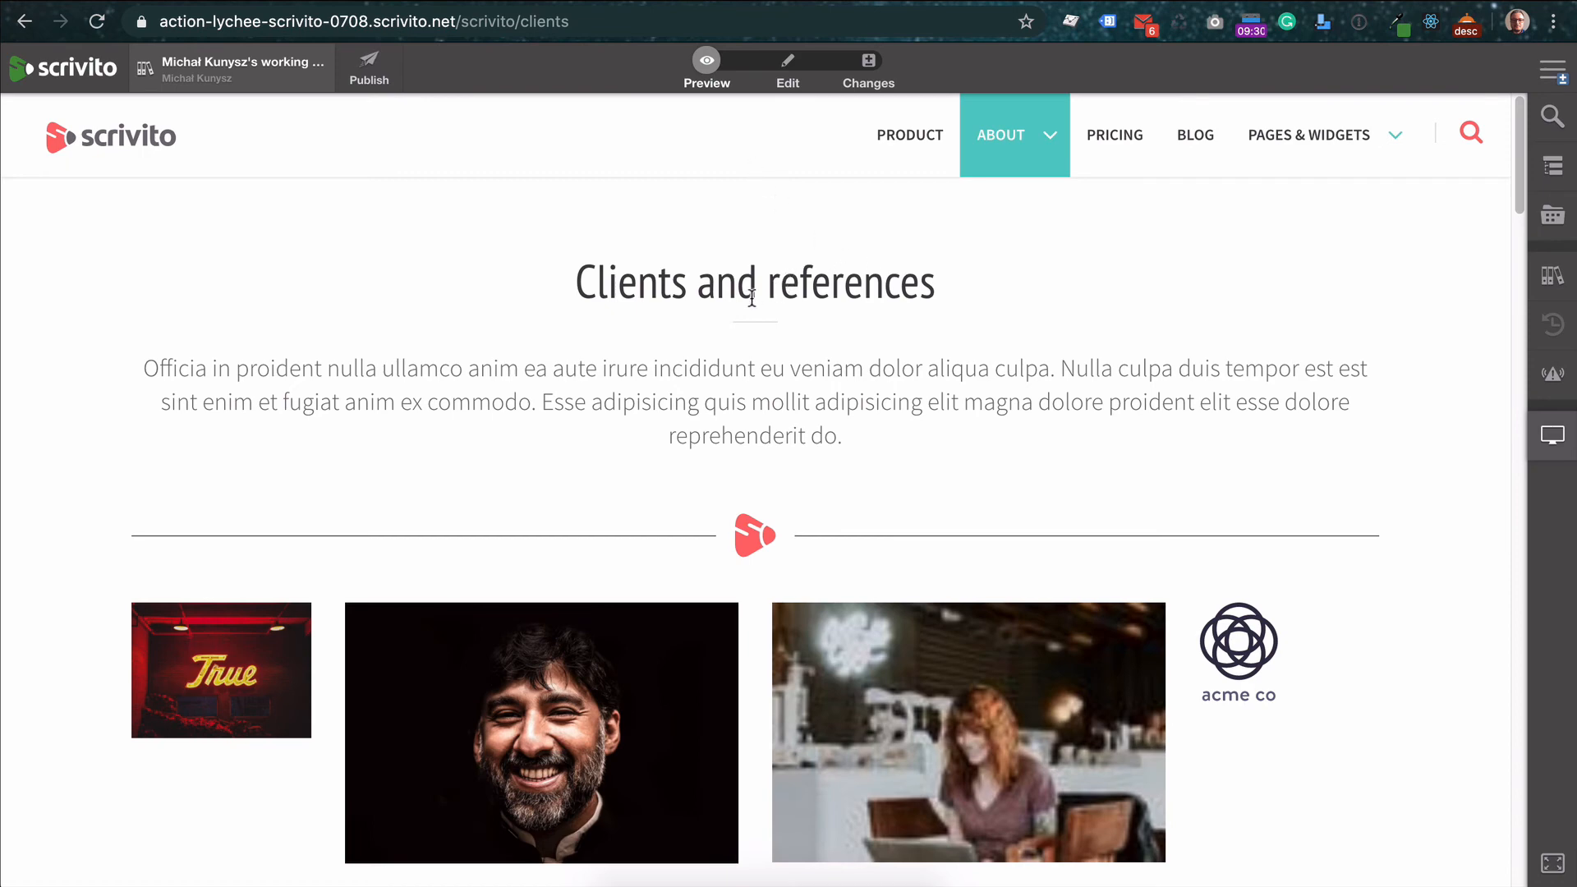
scroll(647, 281, "down", 6)
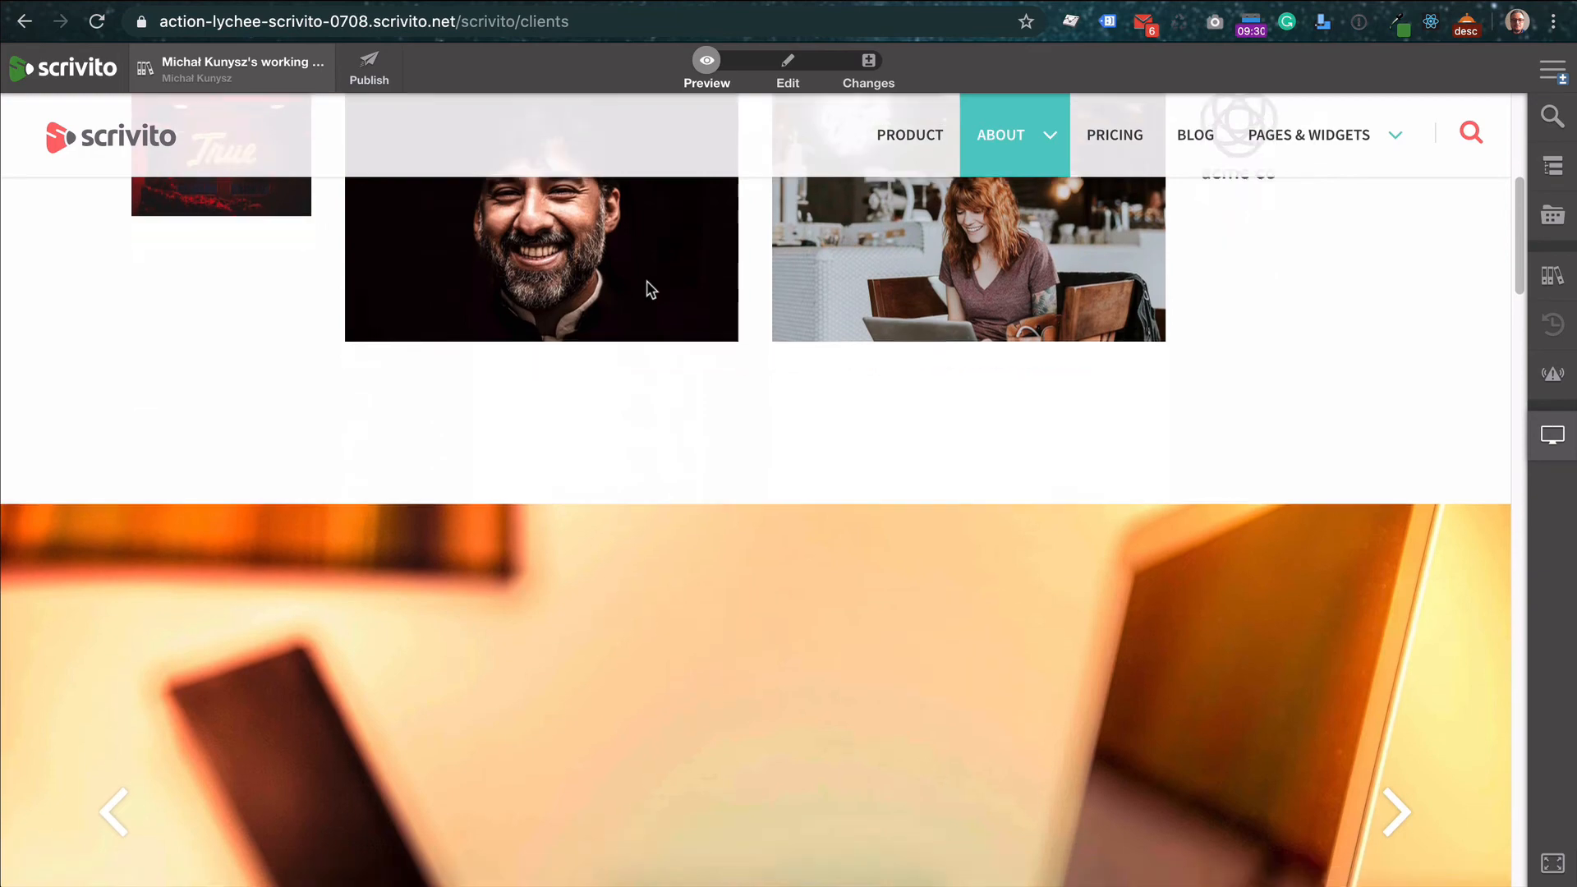
scroll(649, 288, "down", 5)
scroll(647, 292, "down", 6)
scroll(645, 284, "up", 15)
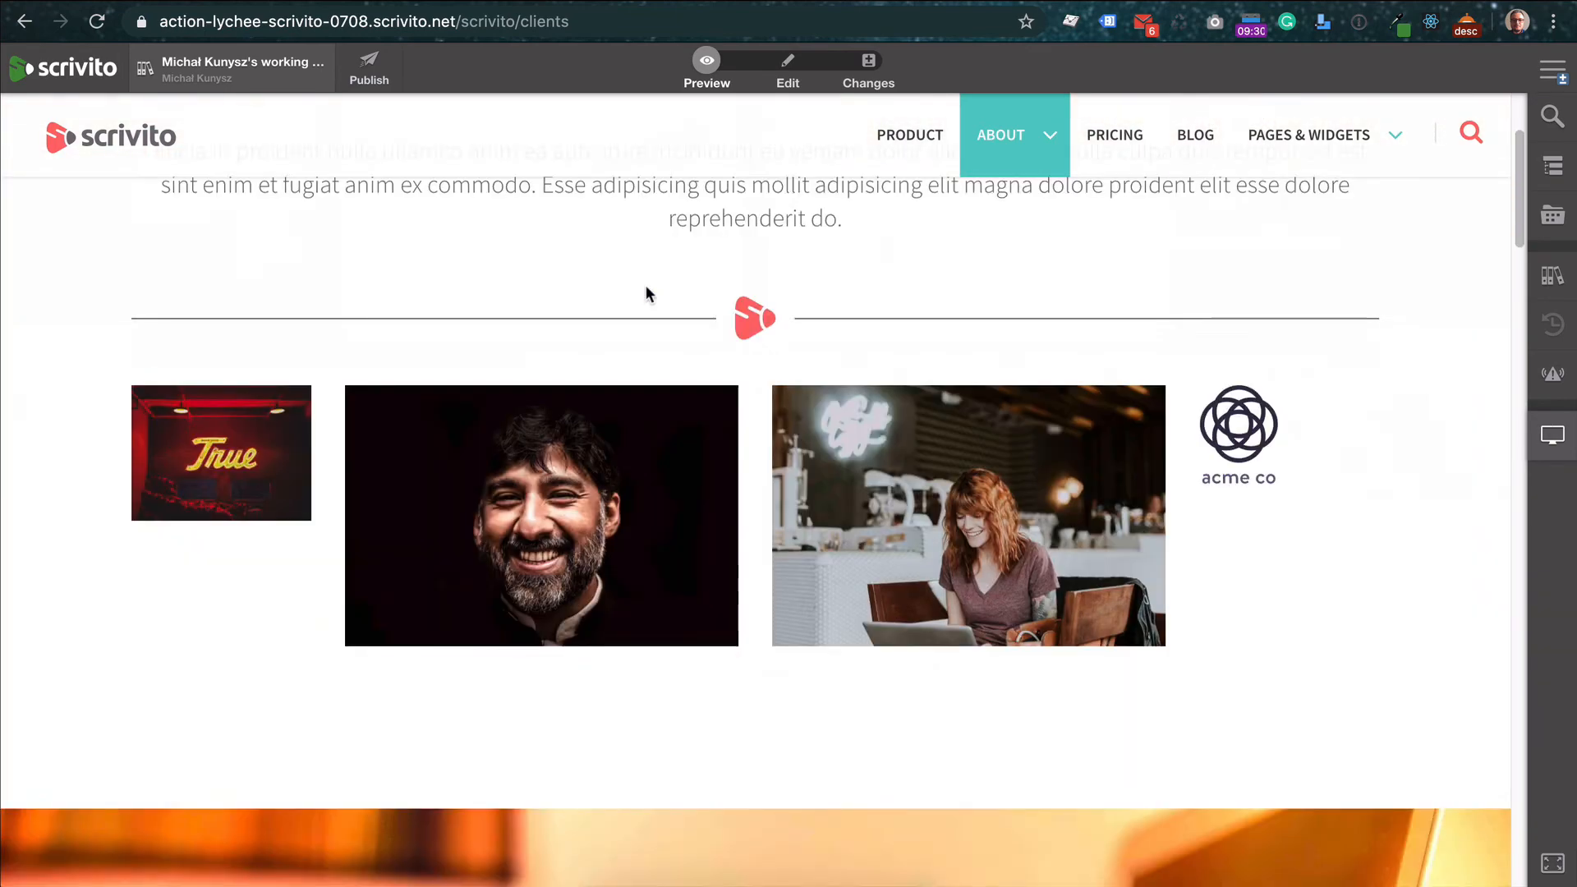
Set the preview size to "Mobile phone, portrait" and view how the clients page's image columns are arranged
left_click(1555, 442)
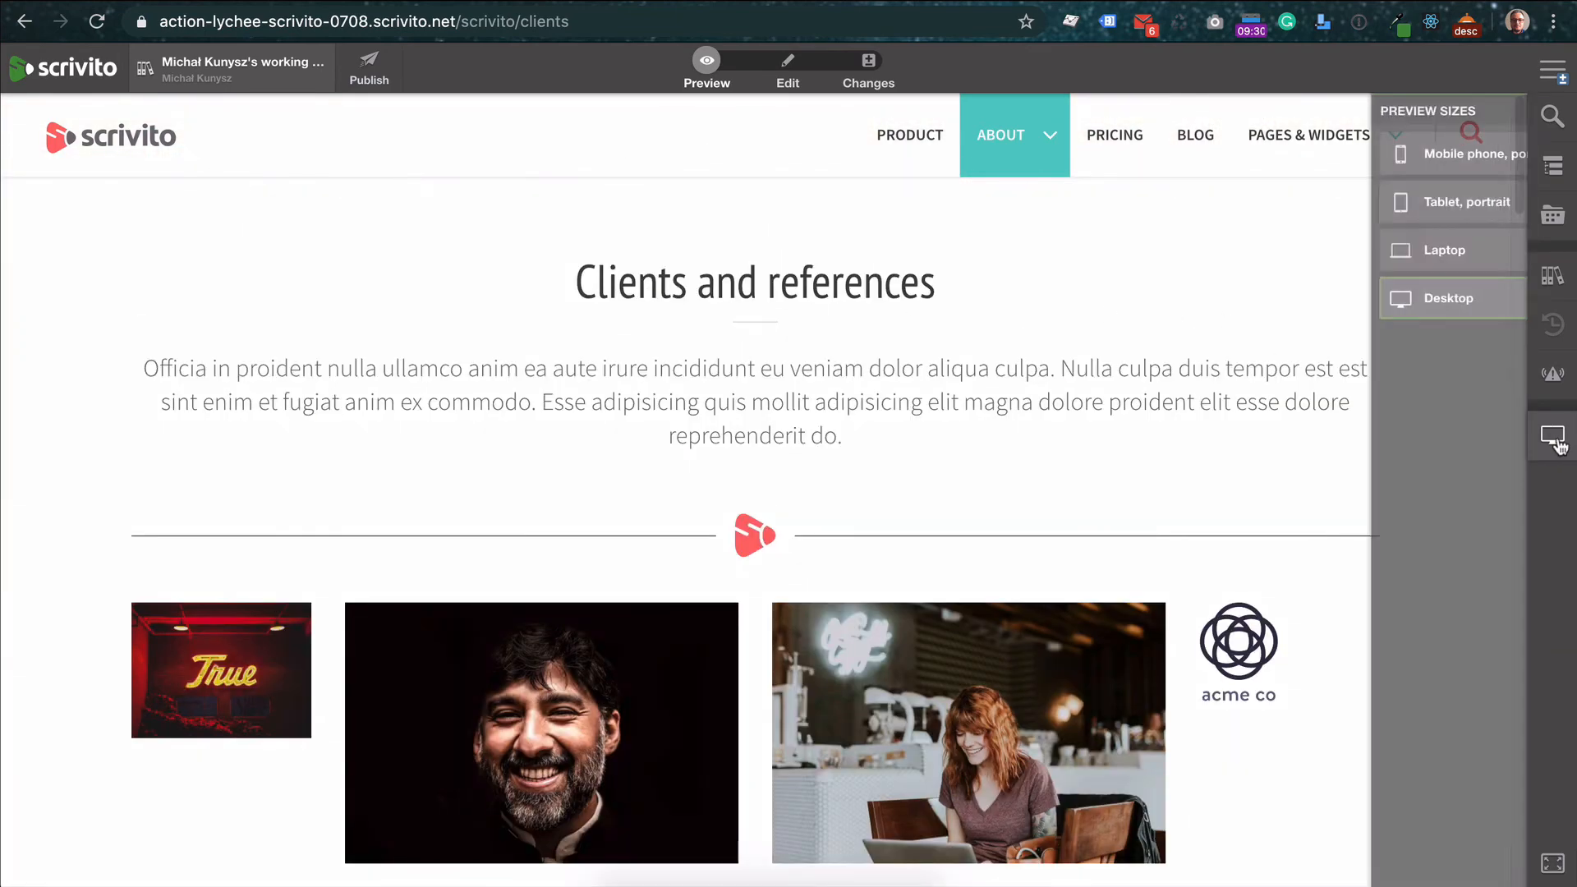
left_click(1377, 164)
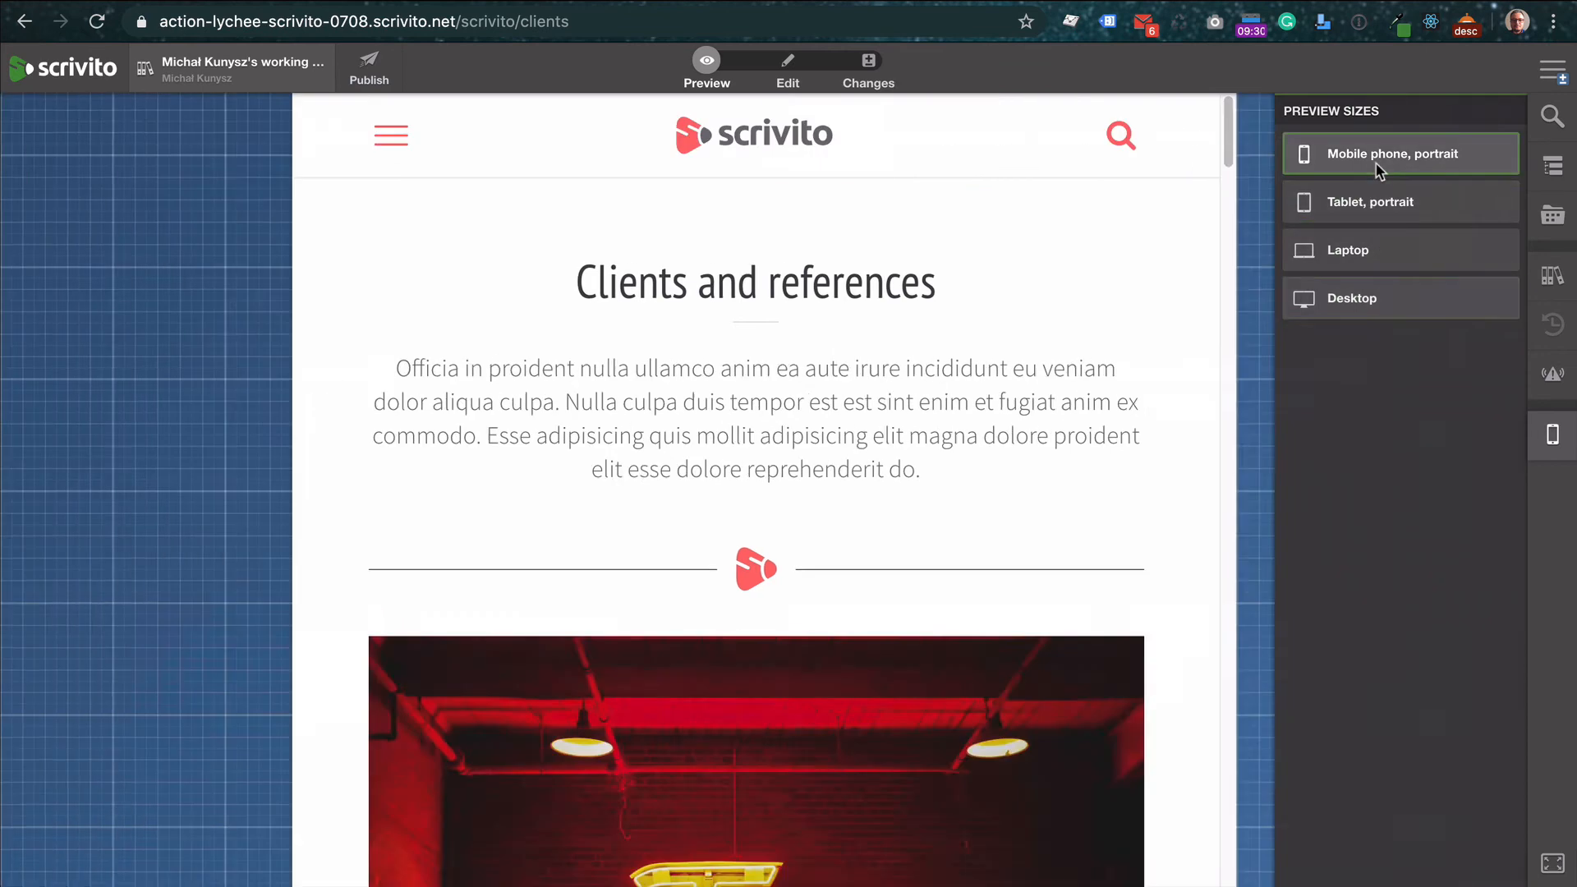
scroll(801, 427, "down", 3)
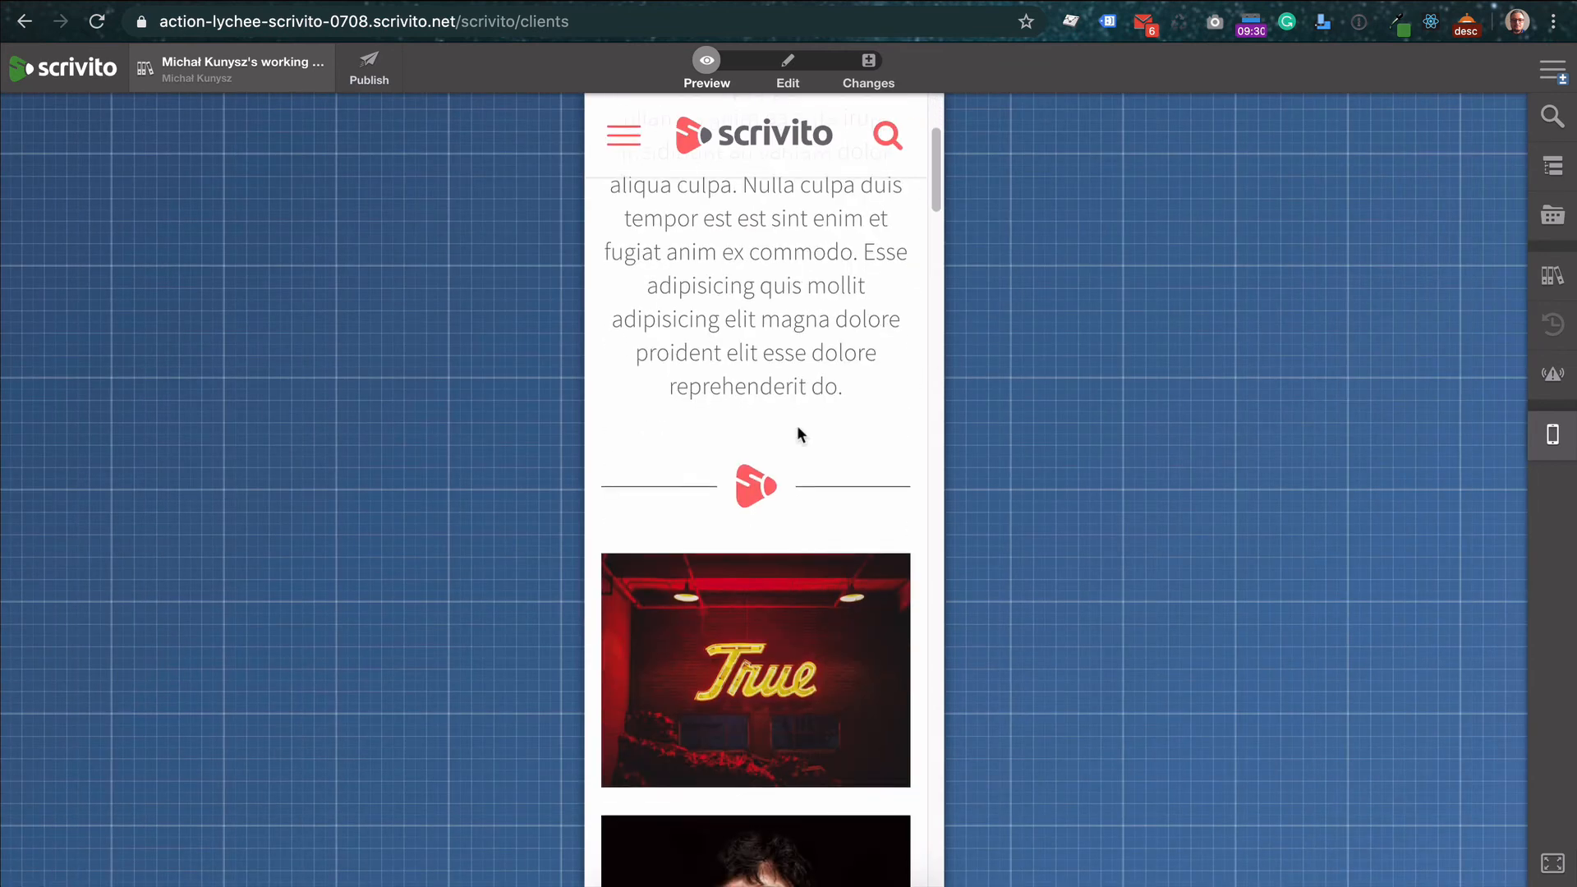
Examine the clients page in the mobile and "Tablet, portrait" preview sizes, and set the preview size back to Desktop
scroll(796, 426, "down", 5)
scroll(796, 427, "down", 7)
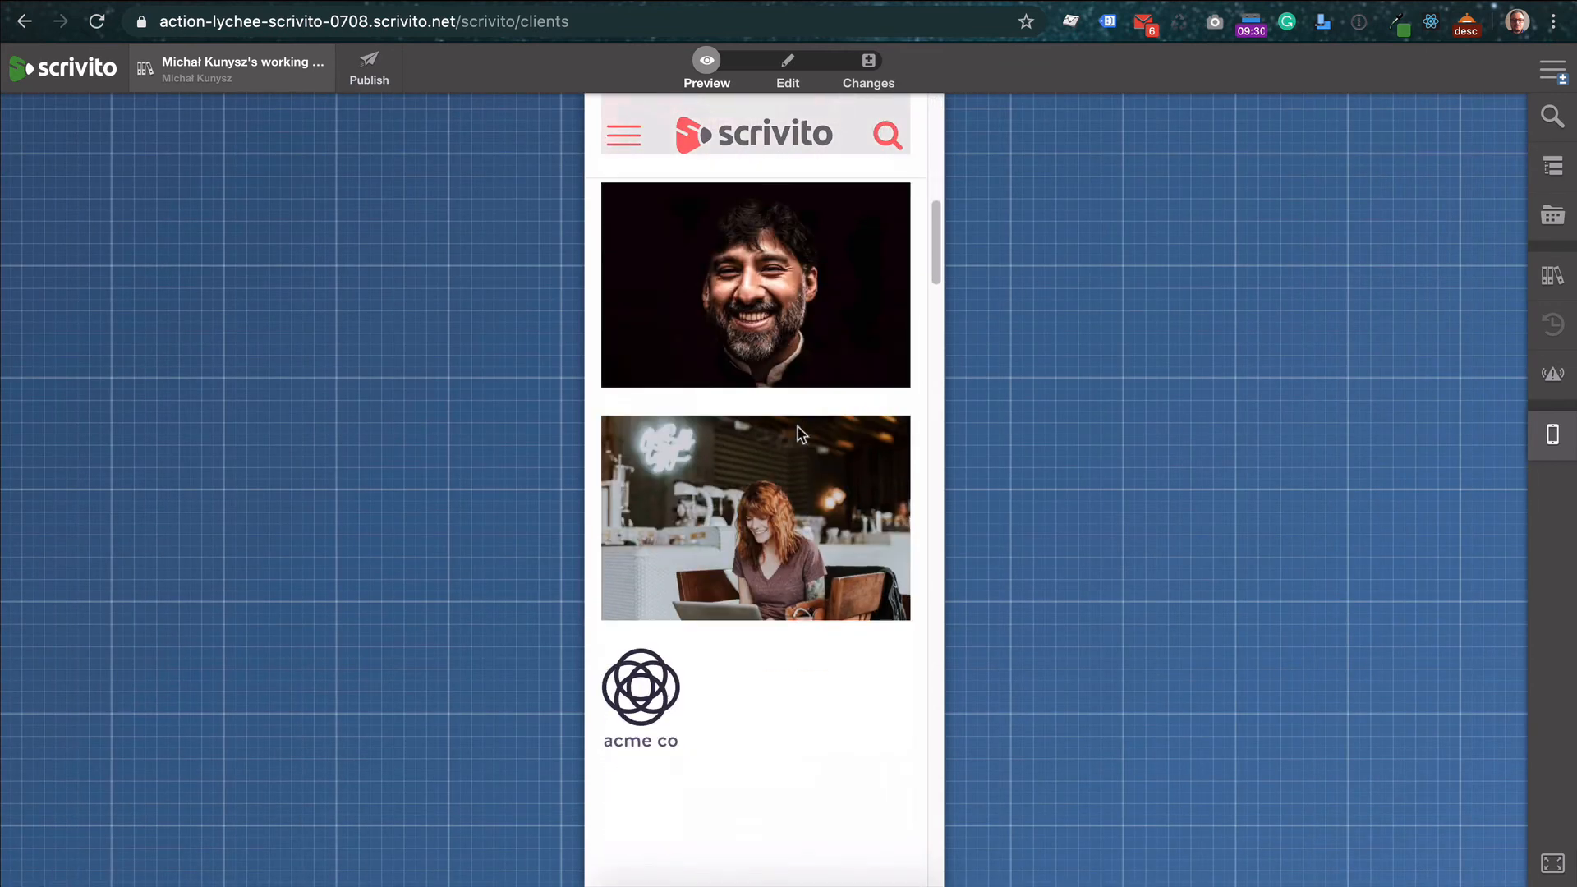
left_click(1553, 433)
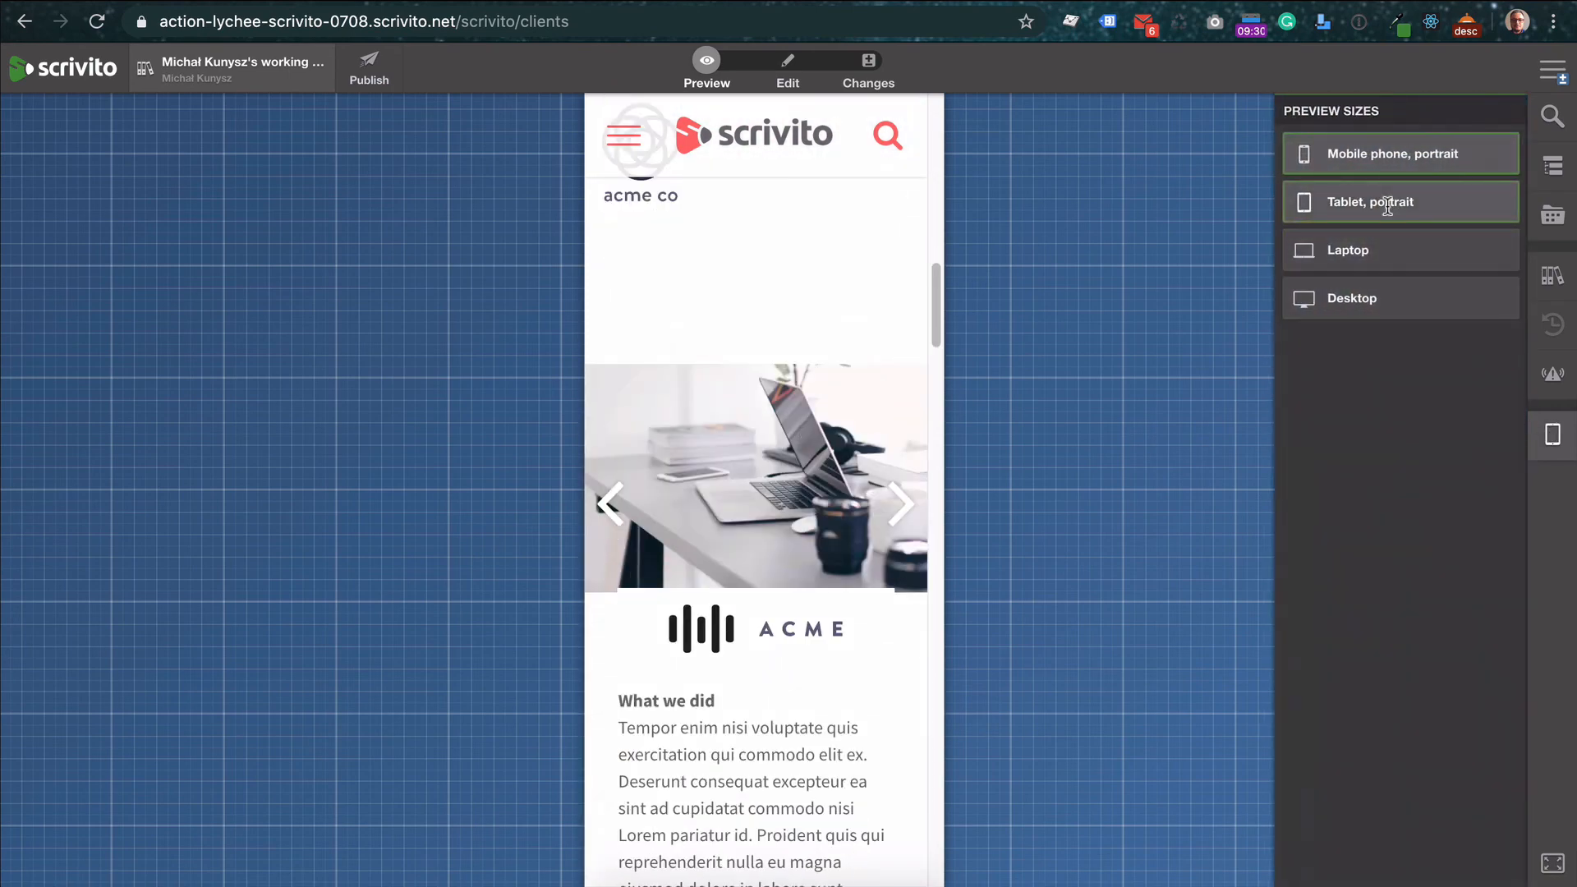
left_click(1386, 201)
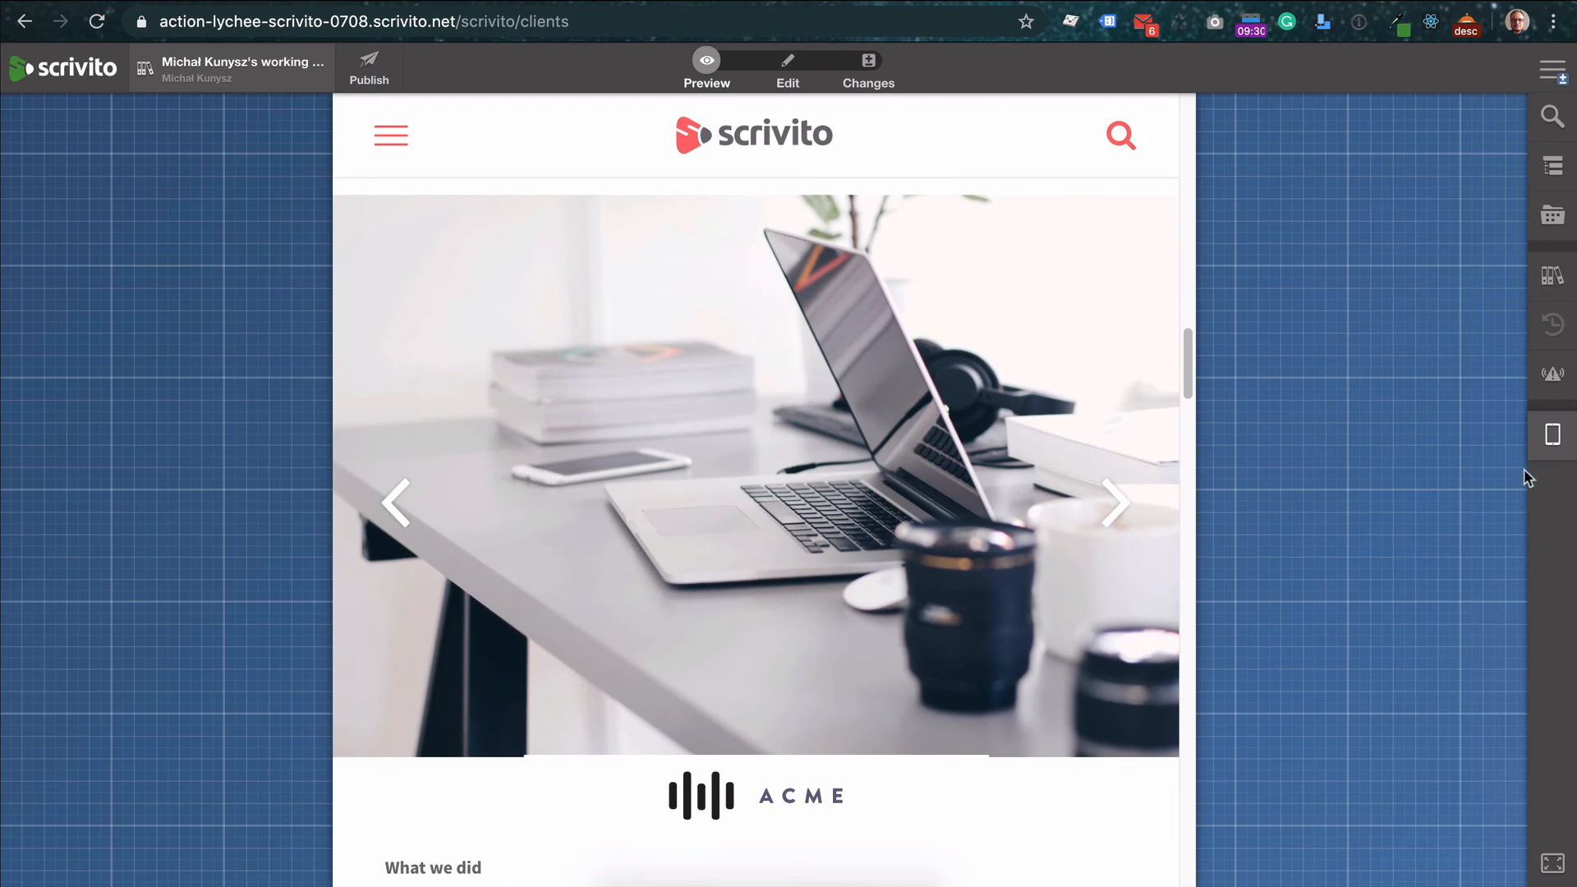
left_click(1549, 434)
left_click(1388, 299)
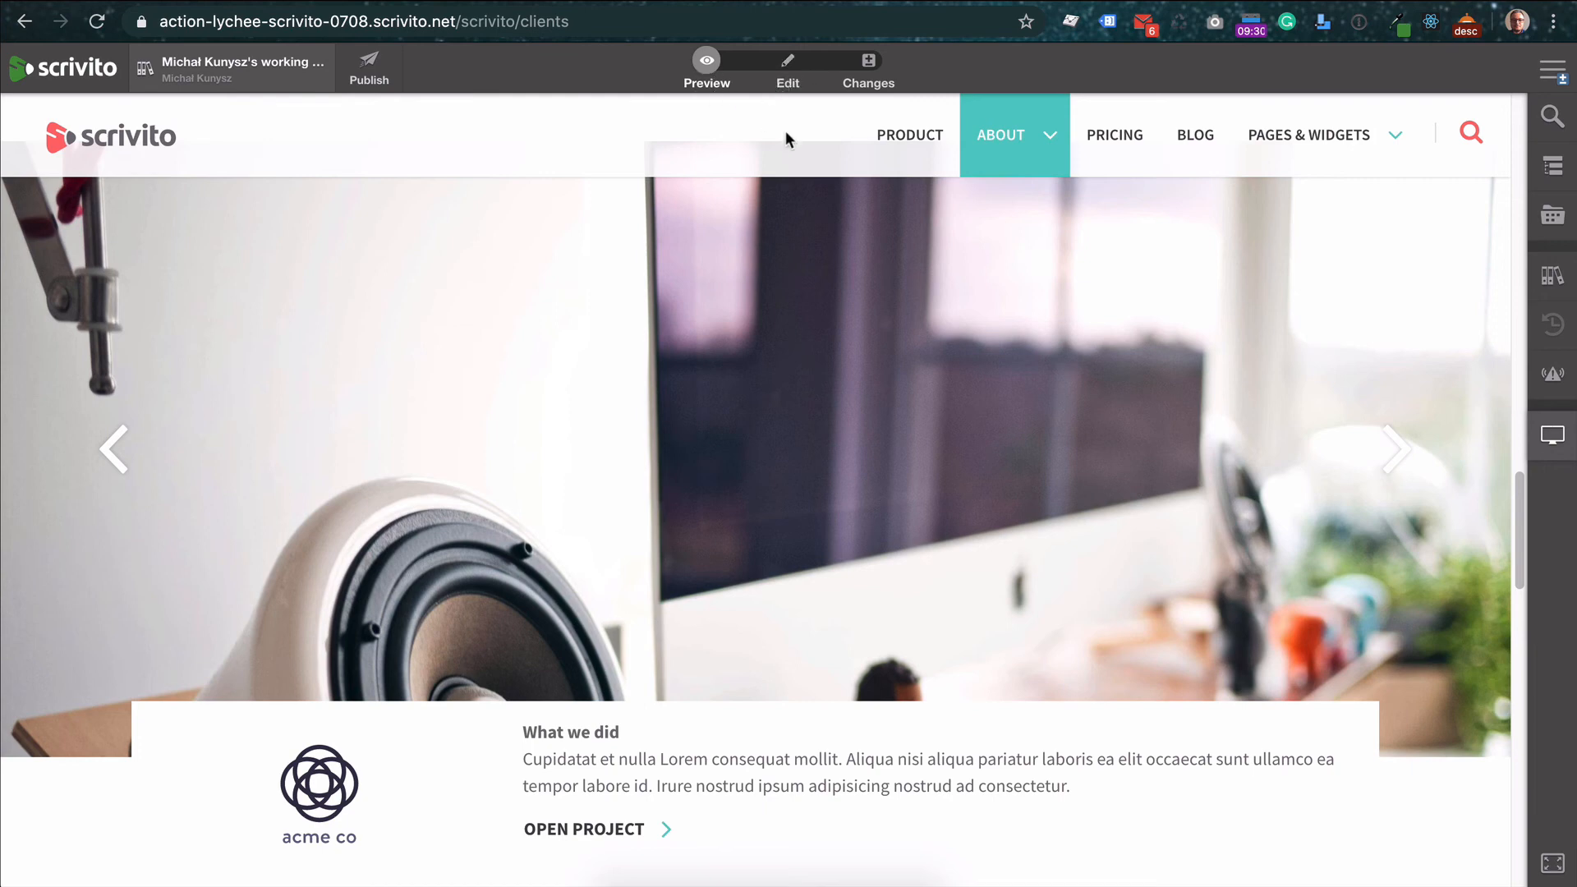
Go to the homepage, show it in Changes mode and examine the marked text edits, image changes and moved widgets
left_click(143, 134)
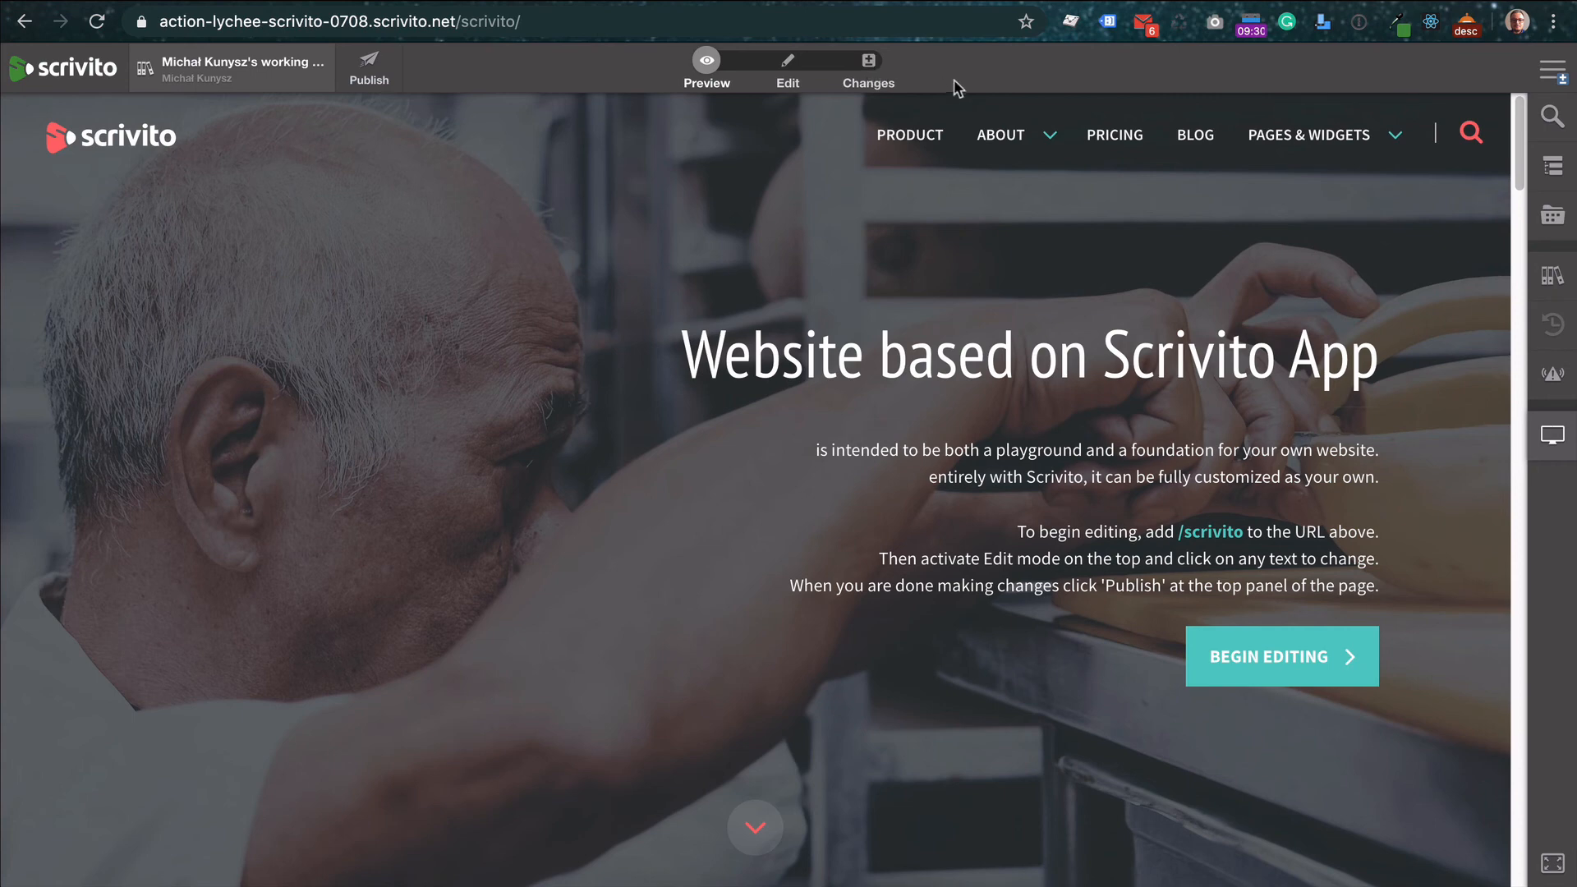
left_click(869, 64)
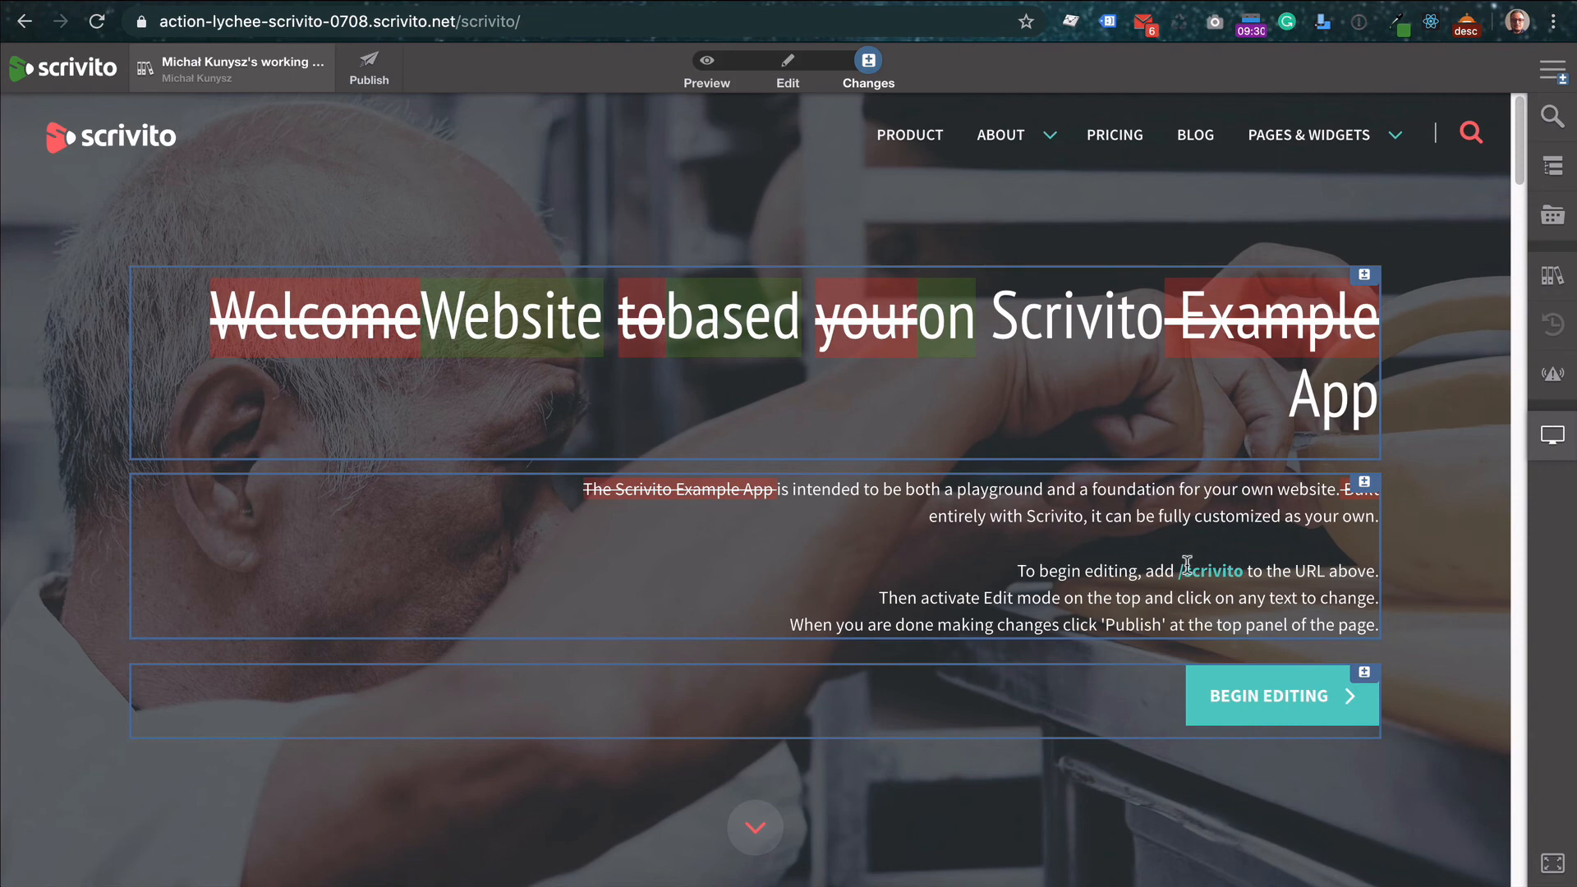
scroll(1363, 501, "down", 5)
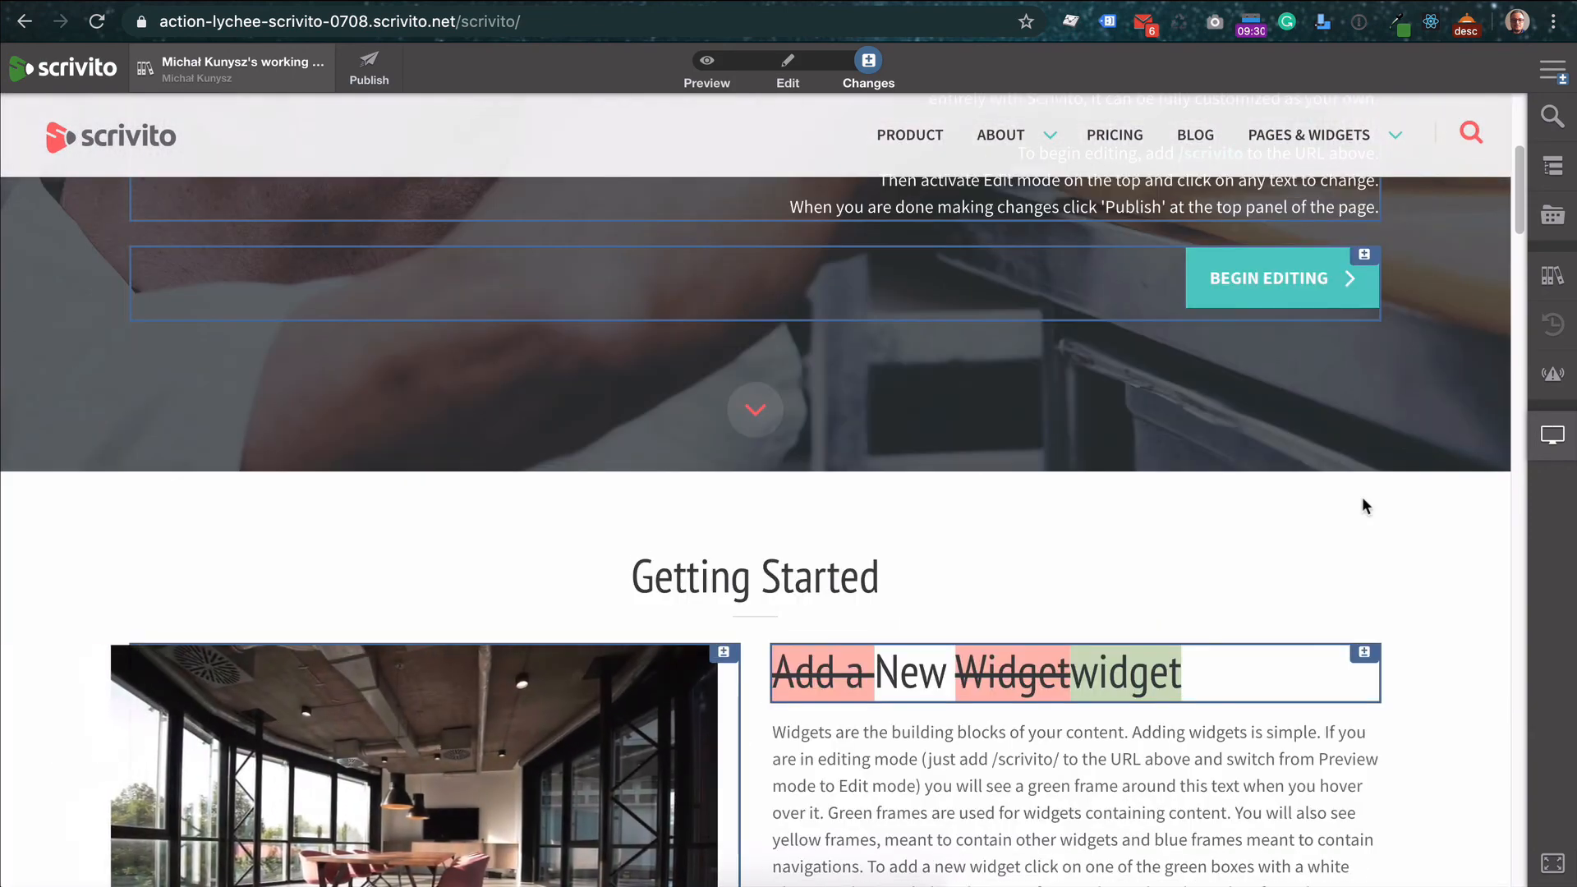
scroll(1363, 501, "down", 4)
scroll(1363, 493, "down", 2)
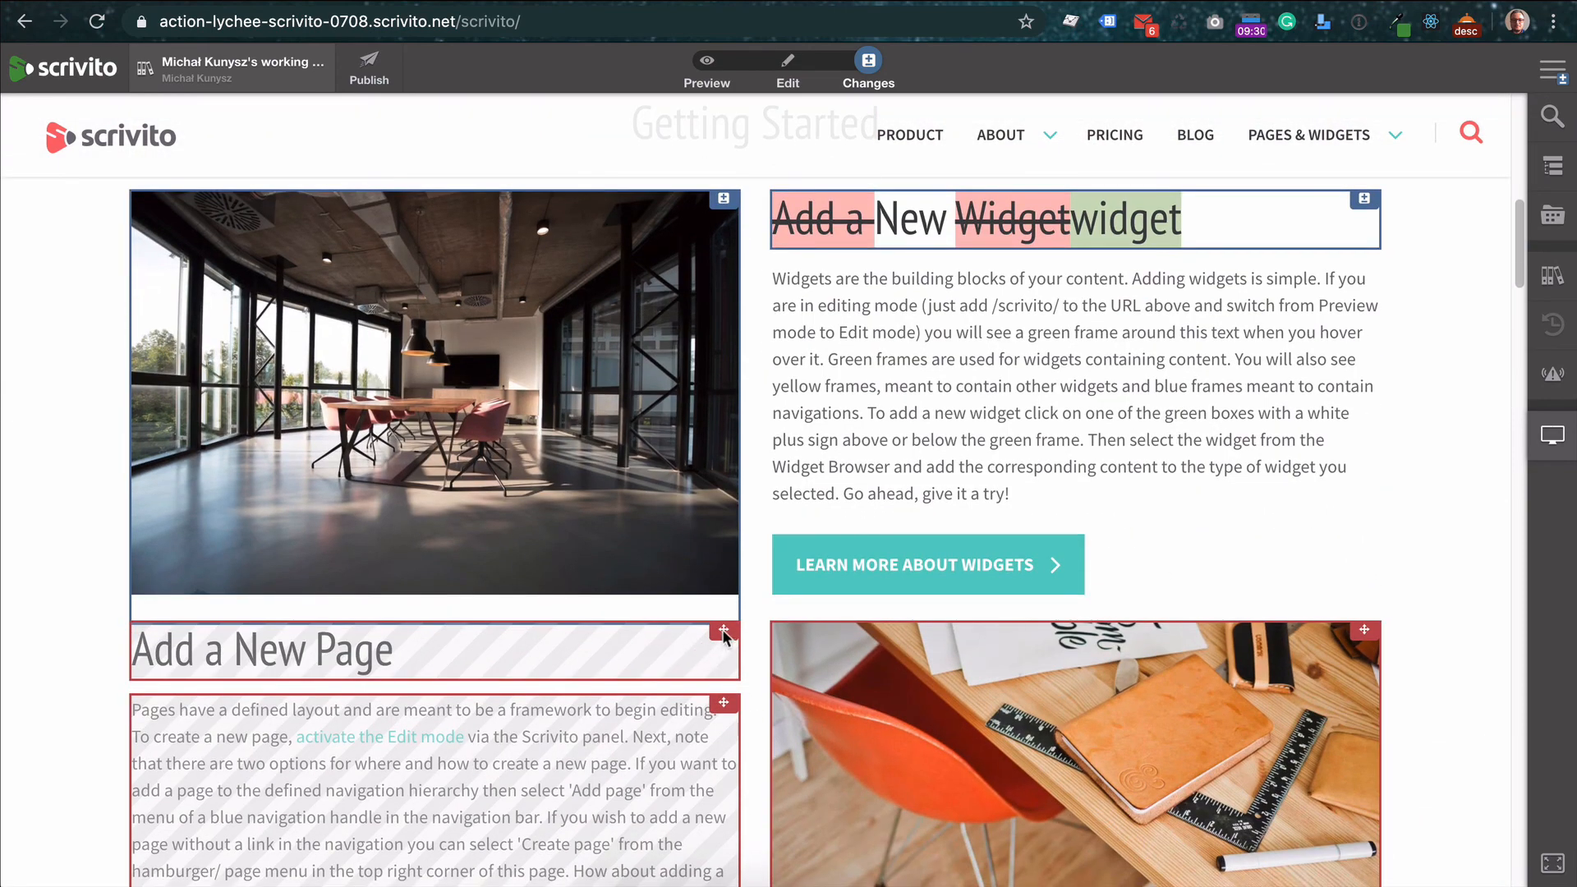
scroll(787, 629, "down", 1)
scroll(717, 623, "down", 7)
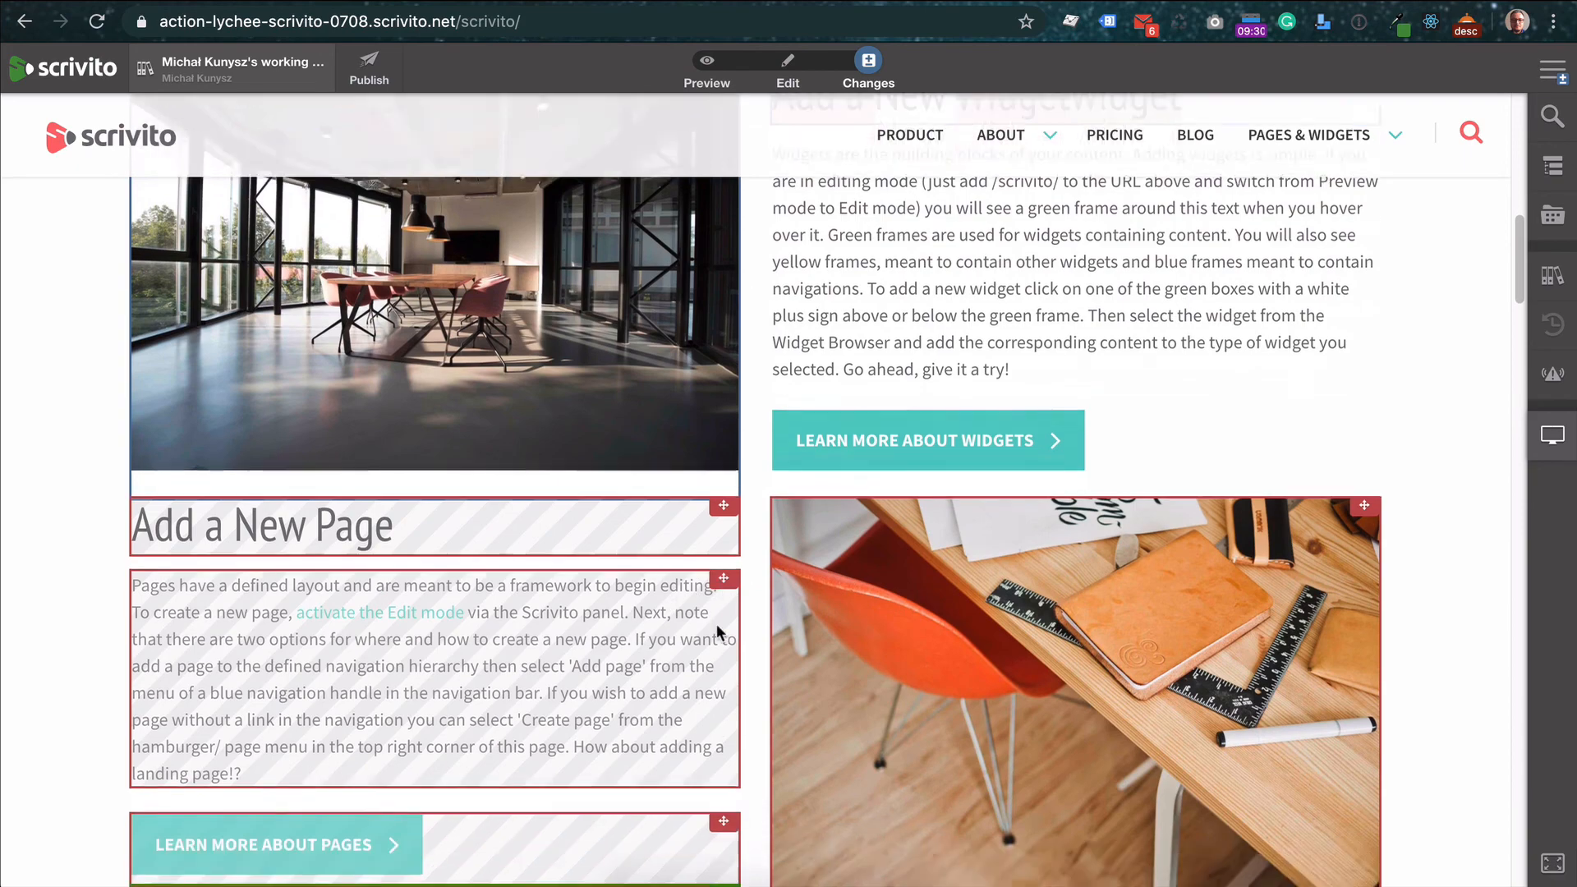
scroll(717, 623, "down", 6)
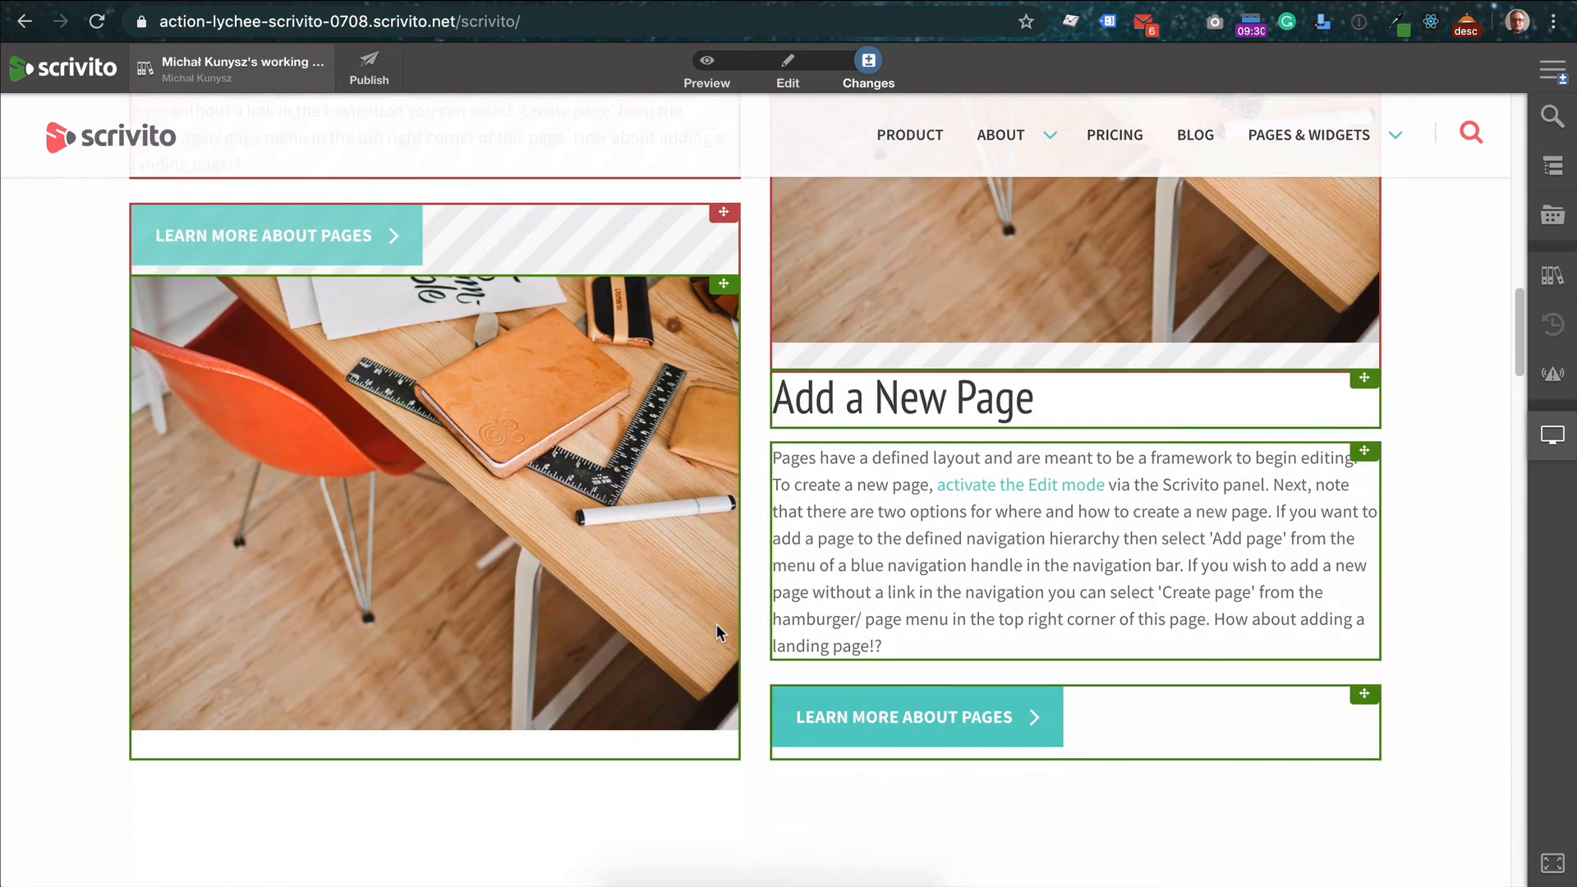
scroll(719, 635, "up", 13)
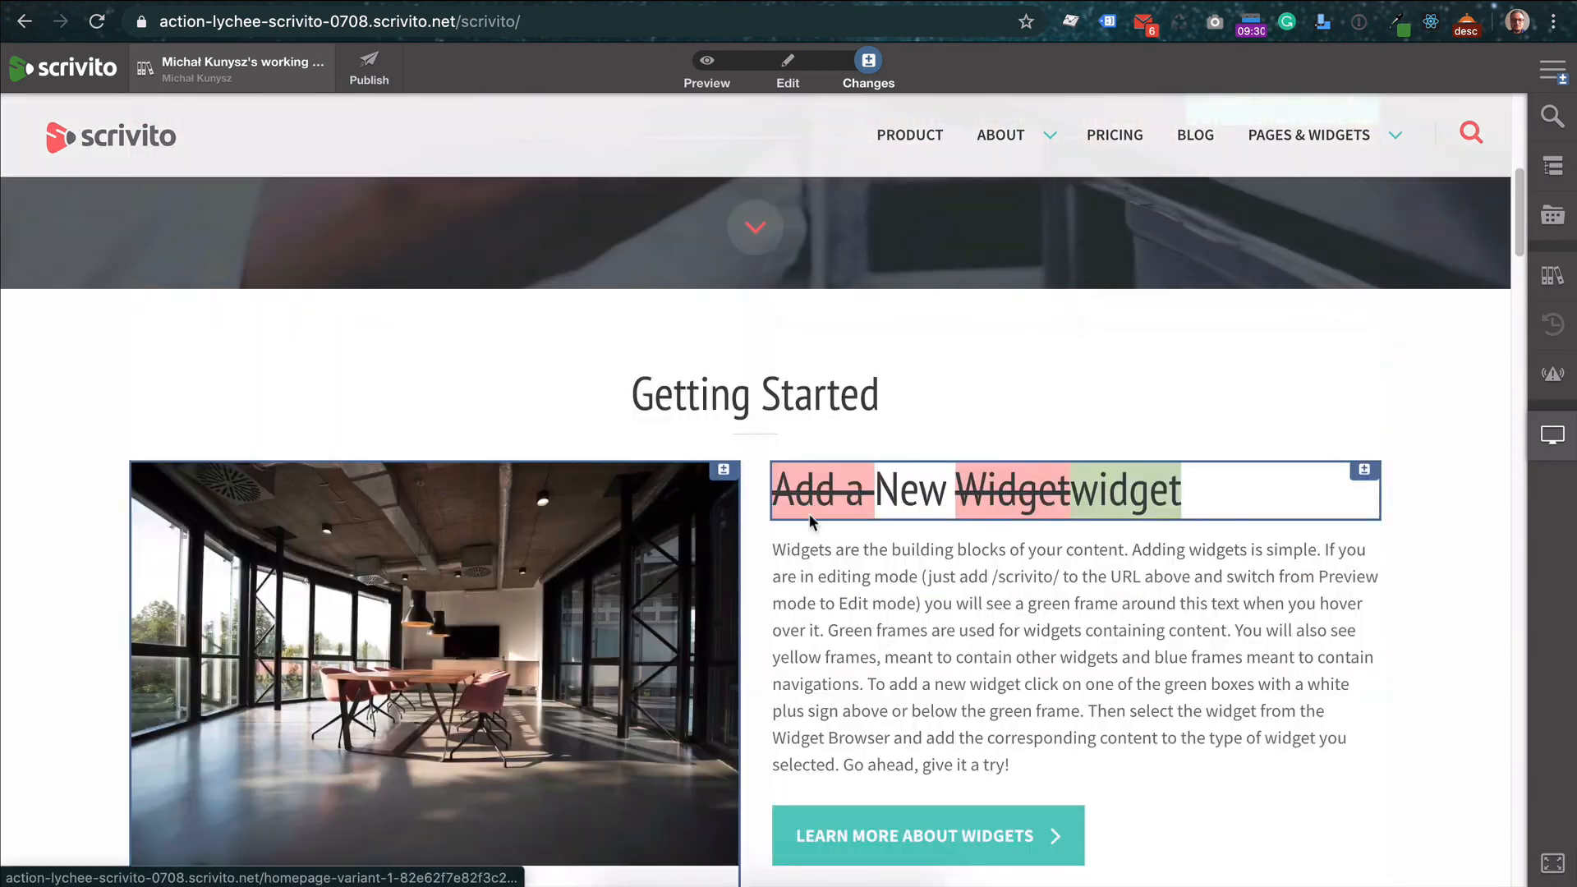
Open the "Our Clients" page in Changes mode, examine the marked divider and image columns, and return to Preview mode
mouse_move(1038, 137)
left_click(1012, 234)
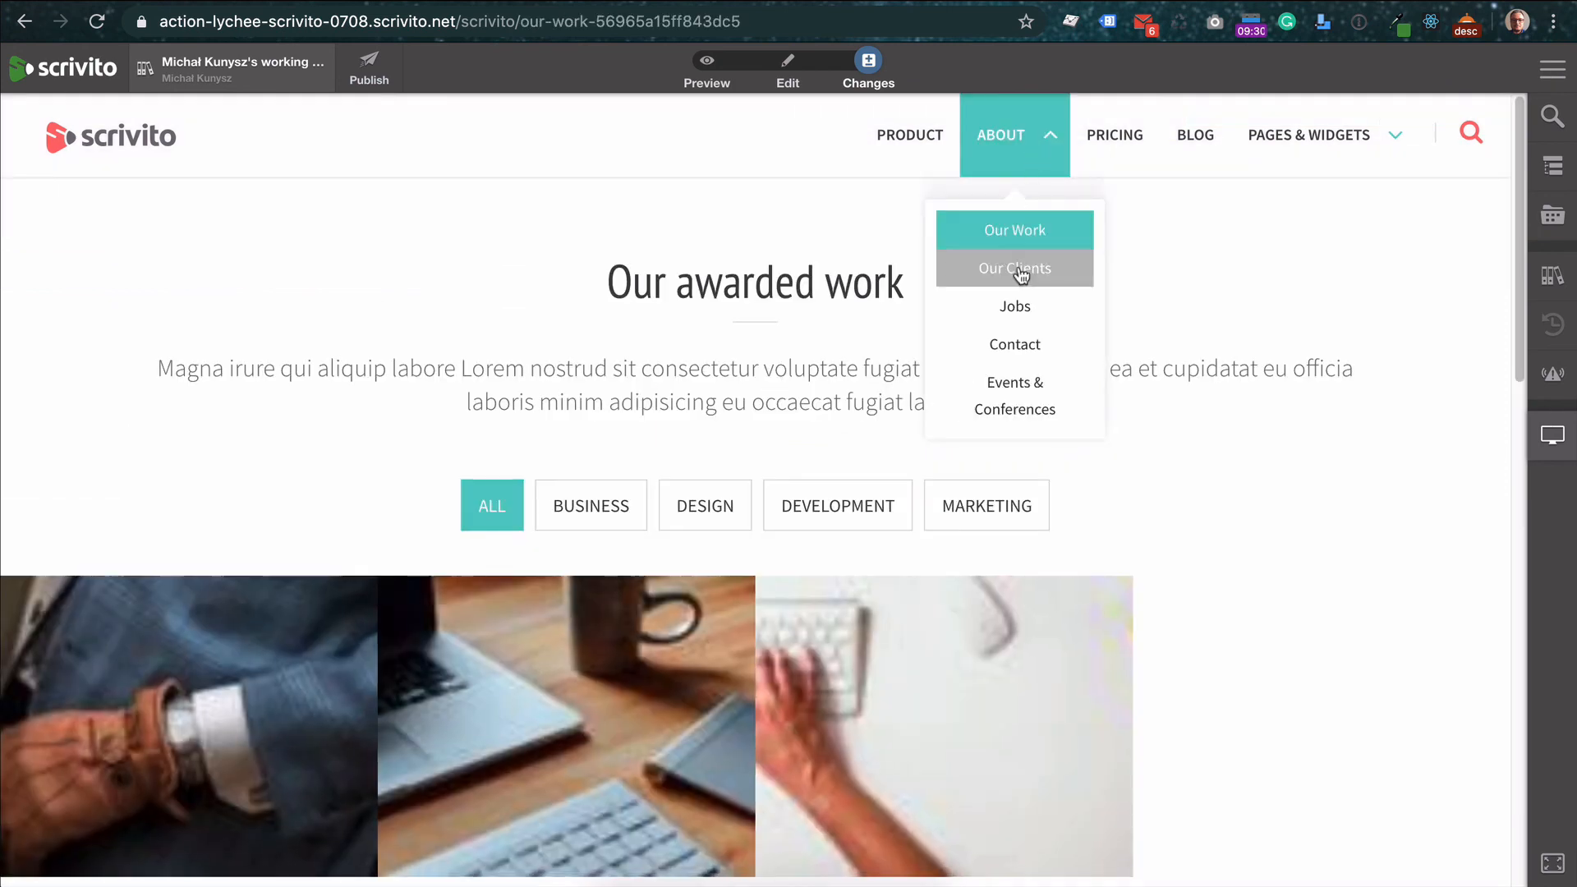
left_click(1017, 268)
scroll(1016, 268, "down", 2)
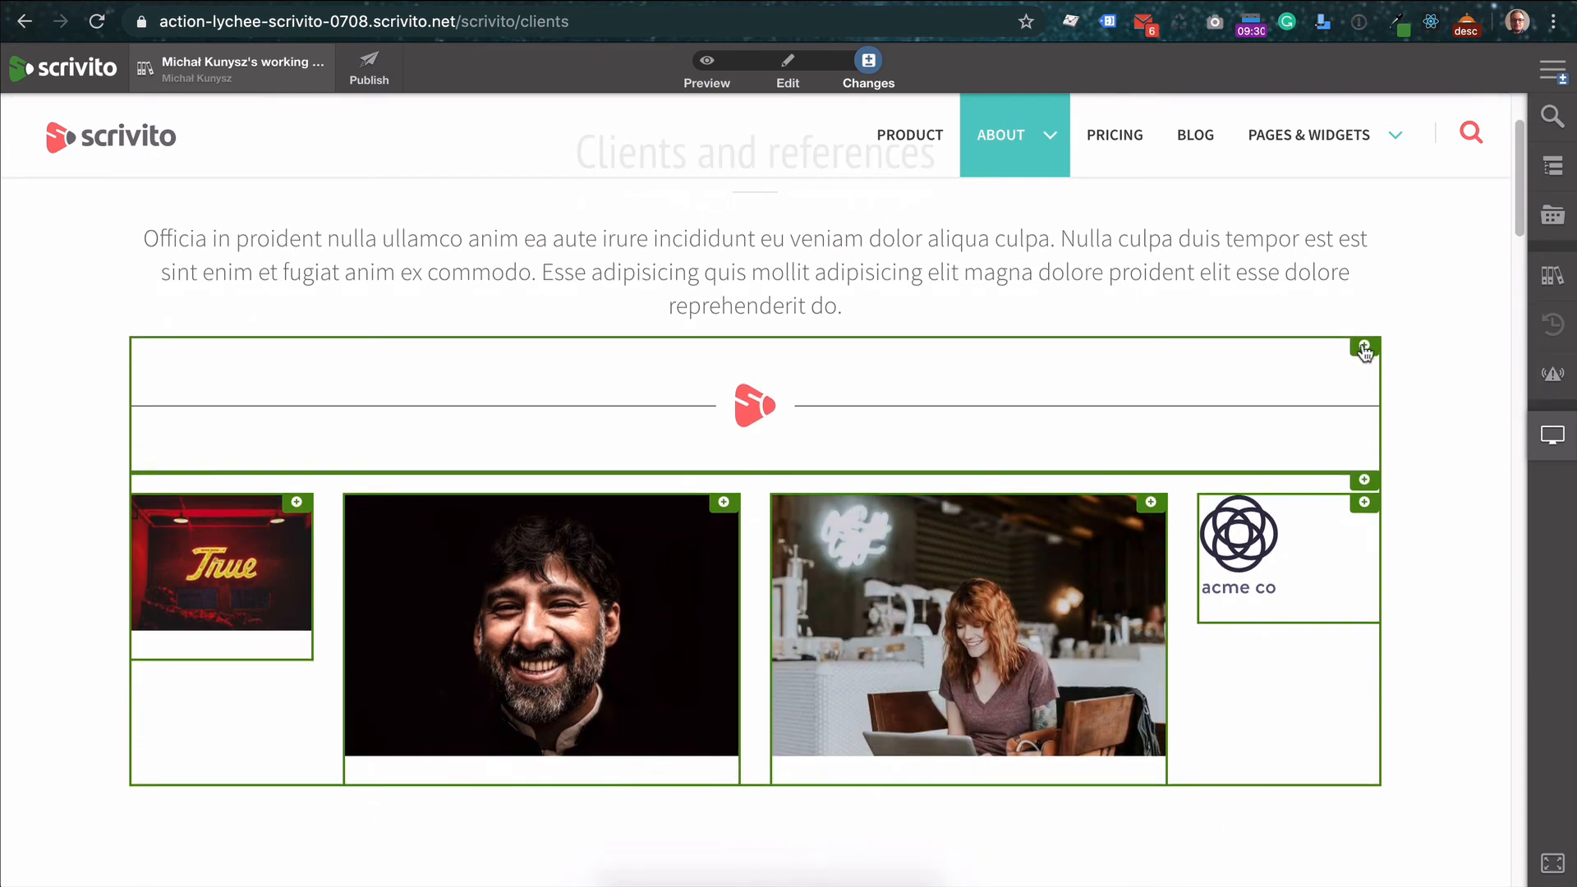
scroll(1364, 352, "up", 2)
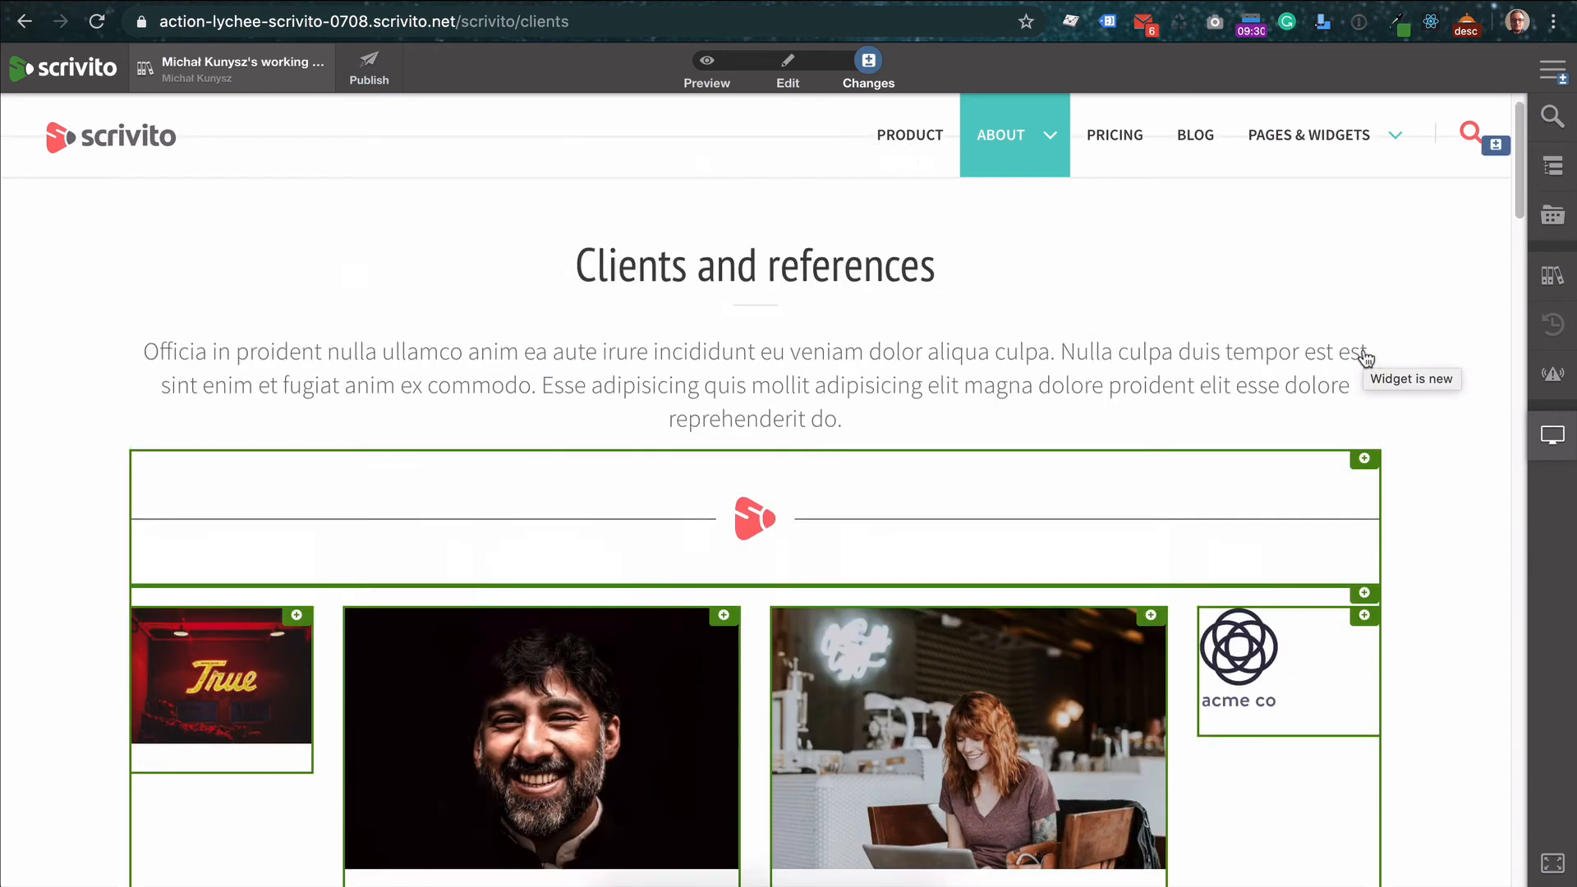
left_click(708, 72)
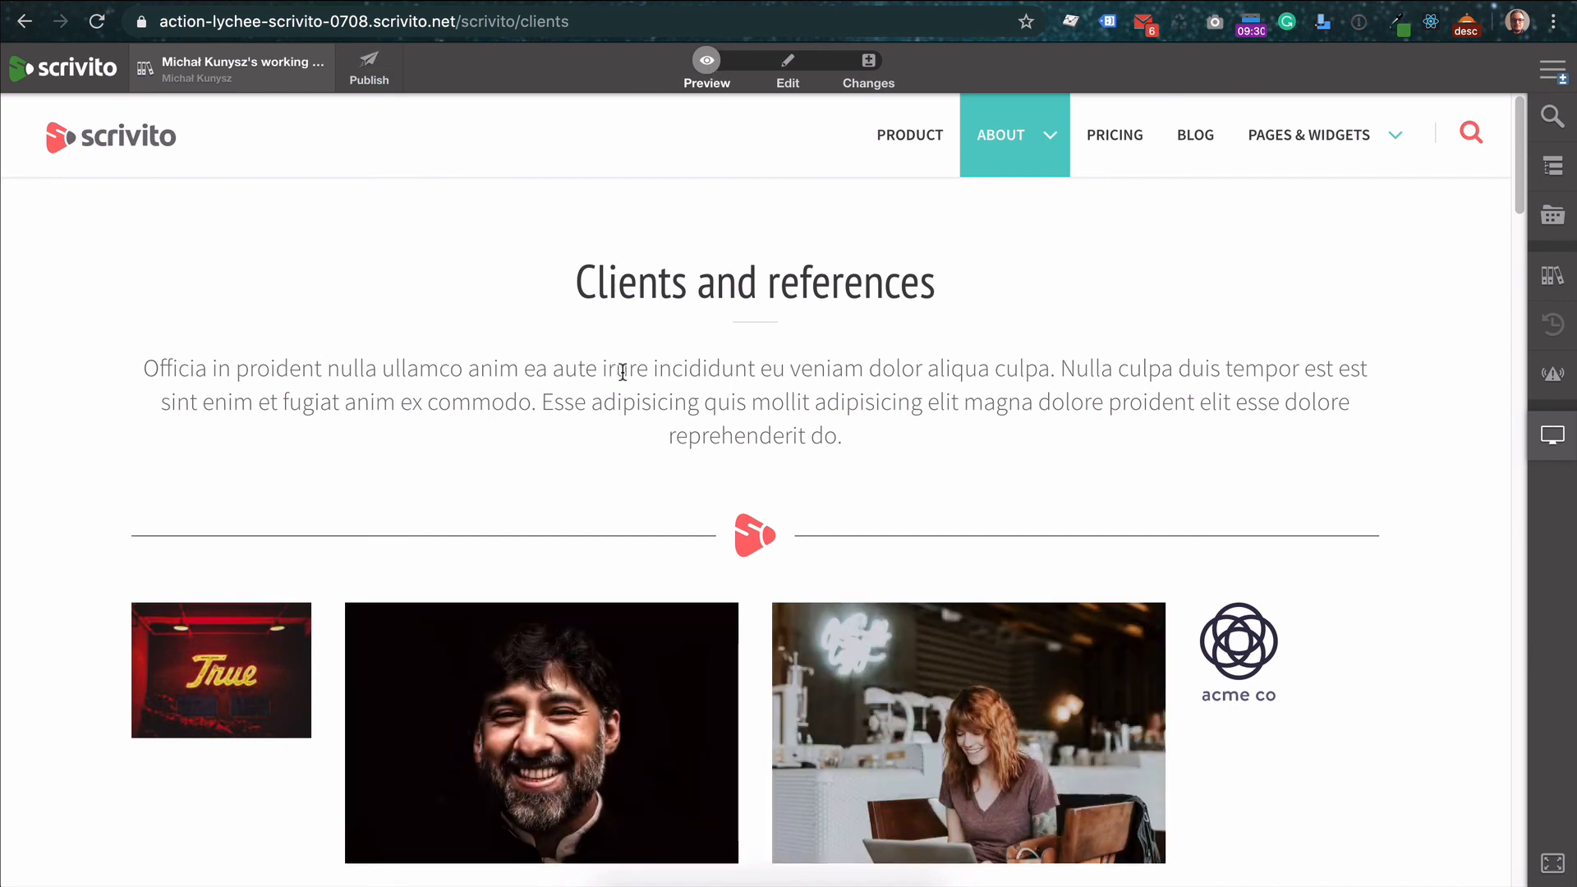
Open the working copy's list of changes and publish the working copy
left_click(371, 65)
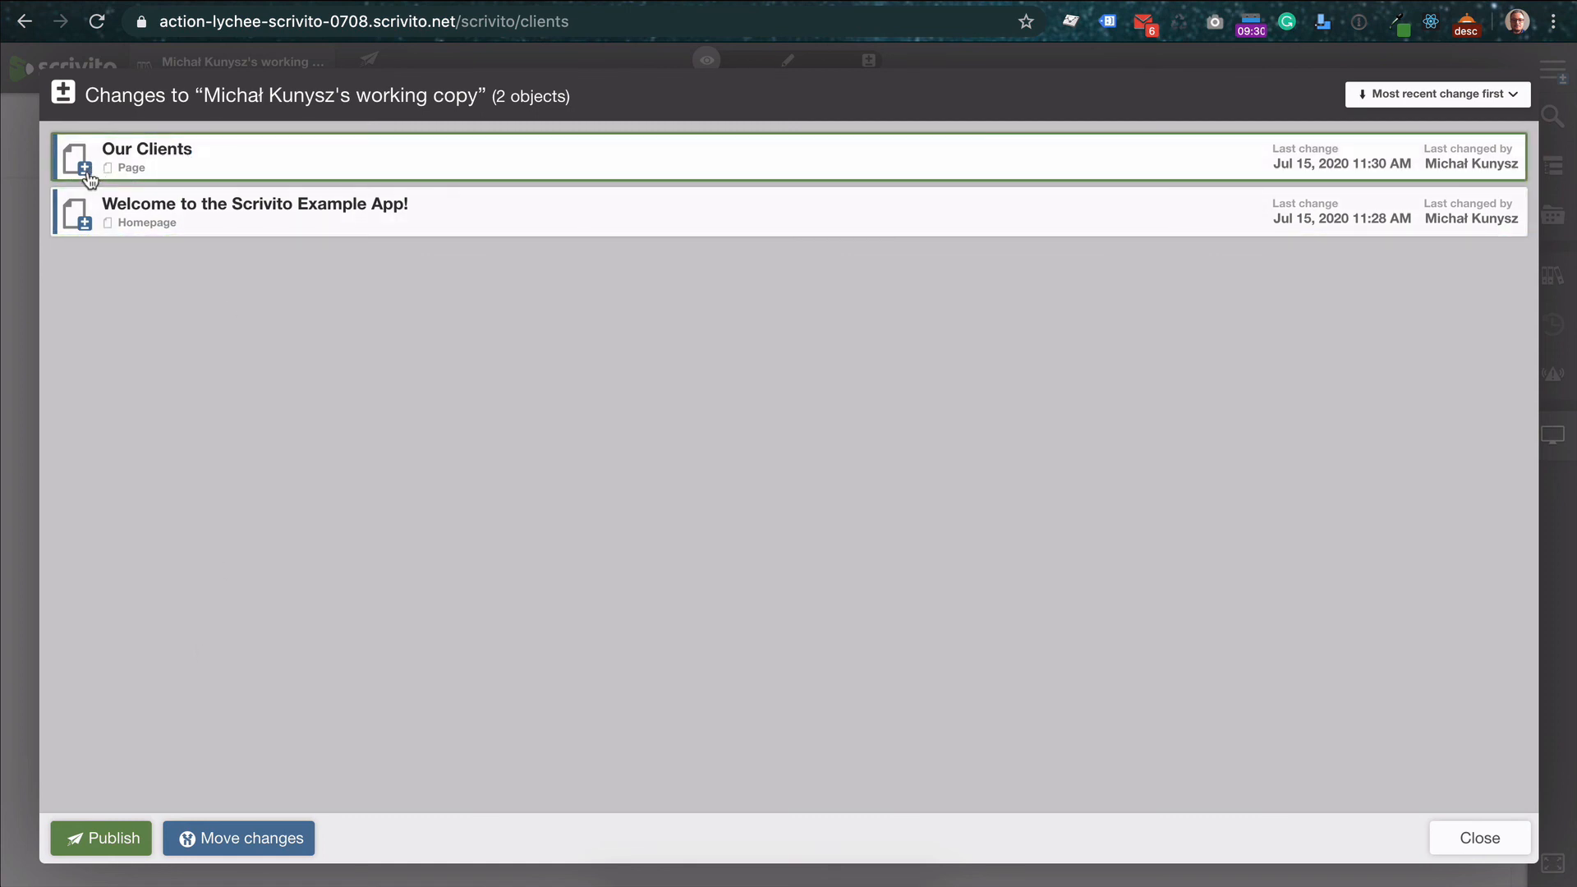
left_click(103, 831)
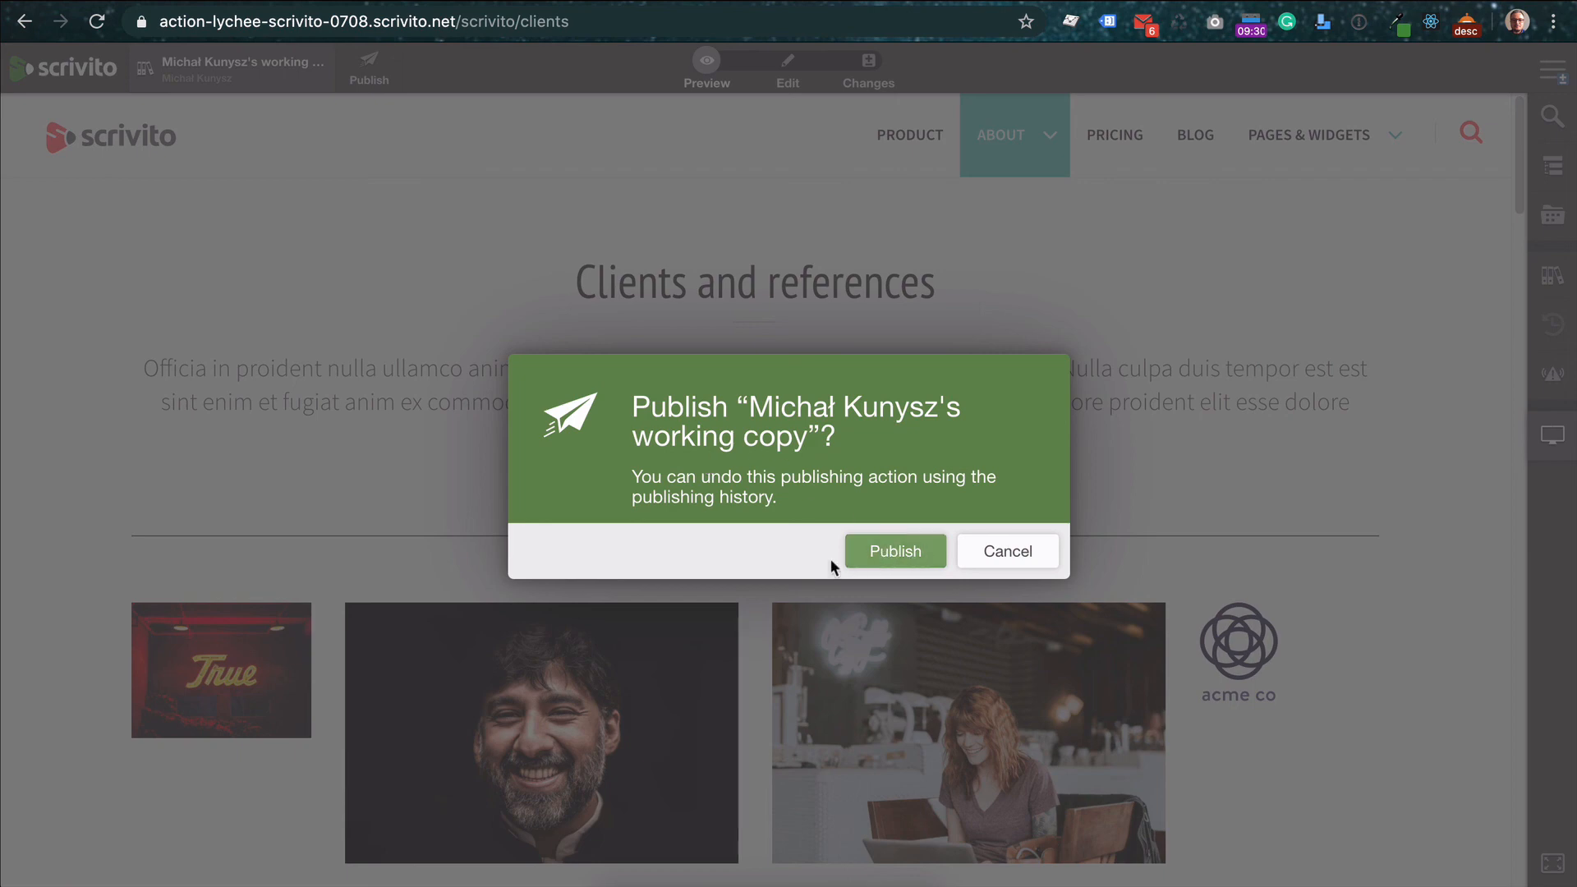
left_click(903, 557)
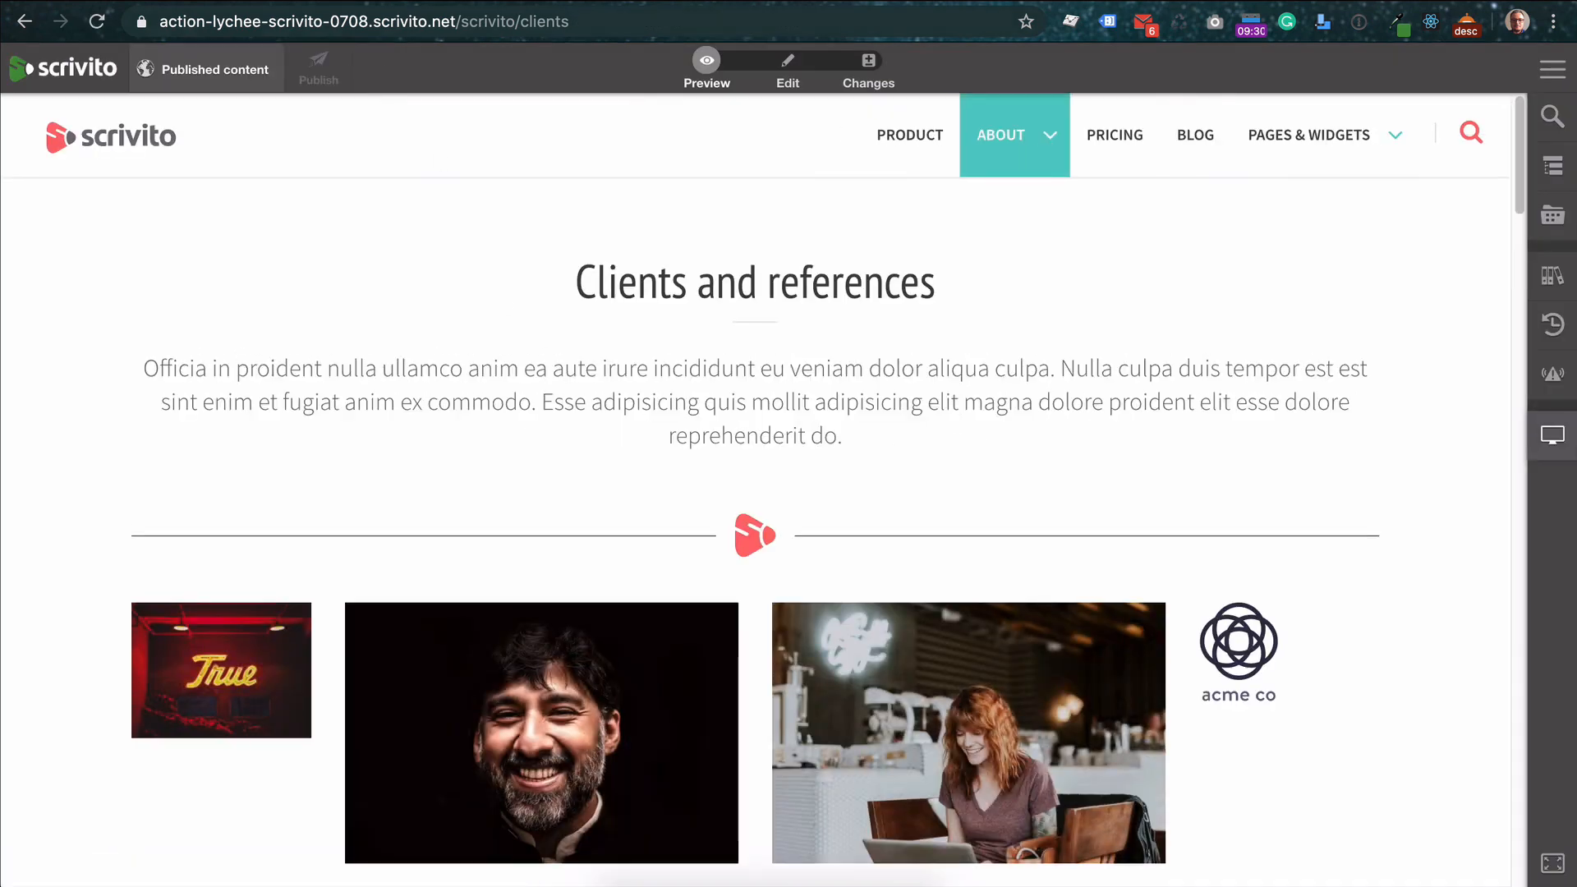
Open the public Website URL from the Scrivito dashboard overview and examine the published homepage down to the homepage variants
left_click(214, 2)
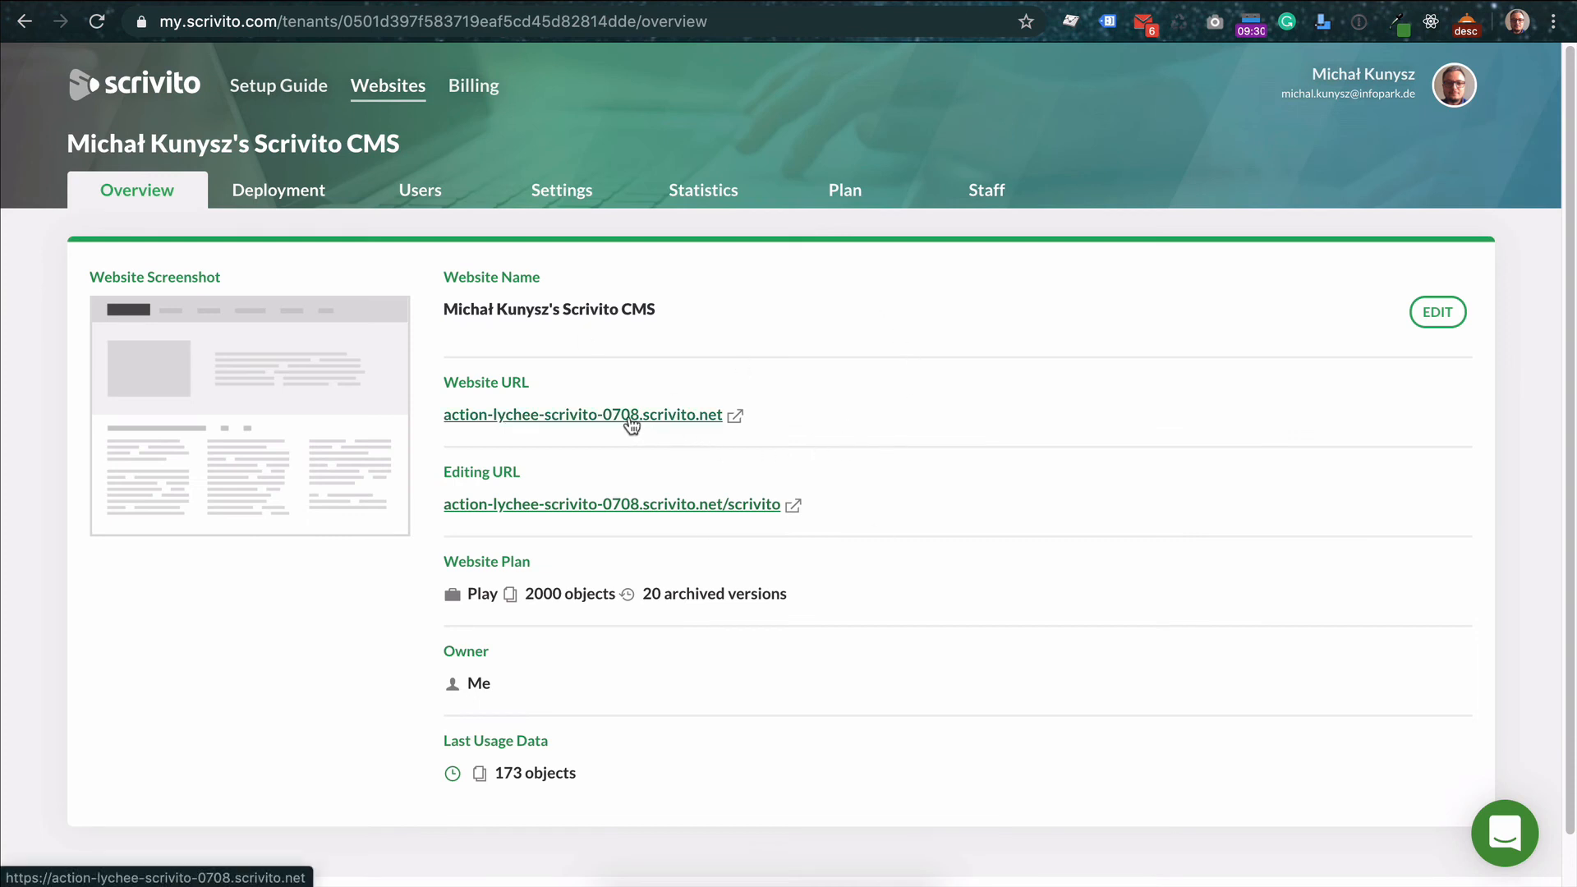
left_click(581, 419)
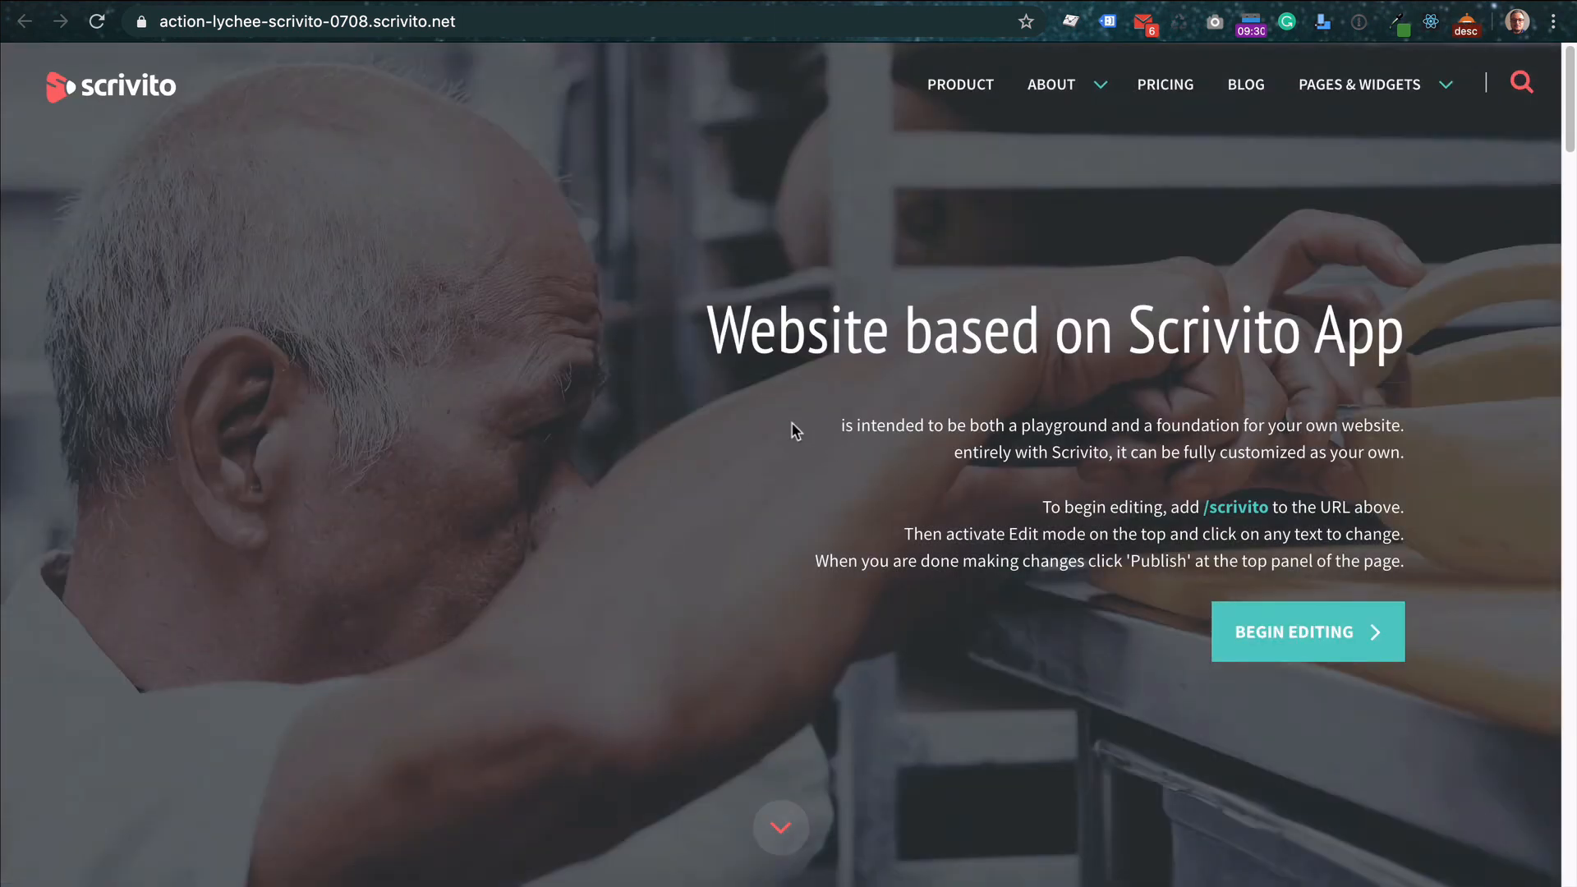
scroll(665, 414, "down", 2)
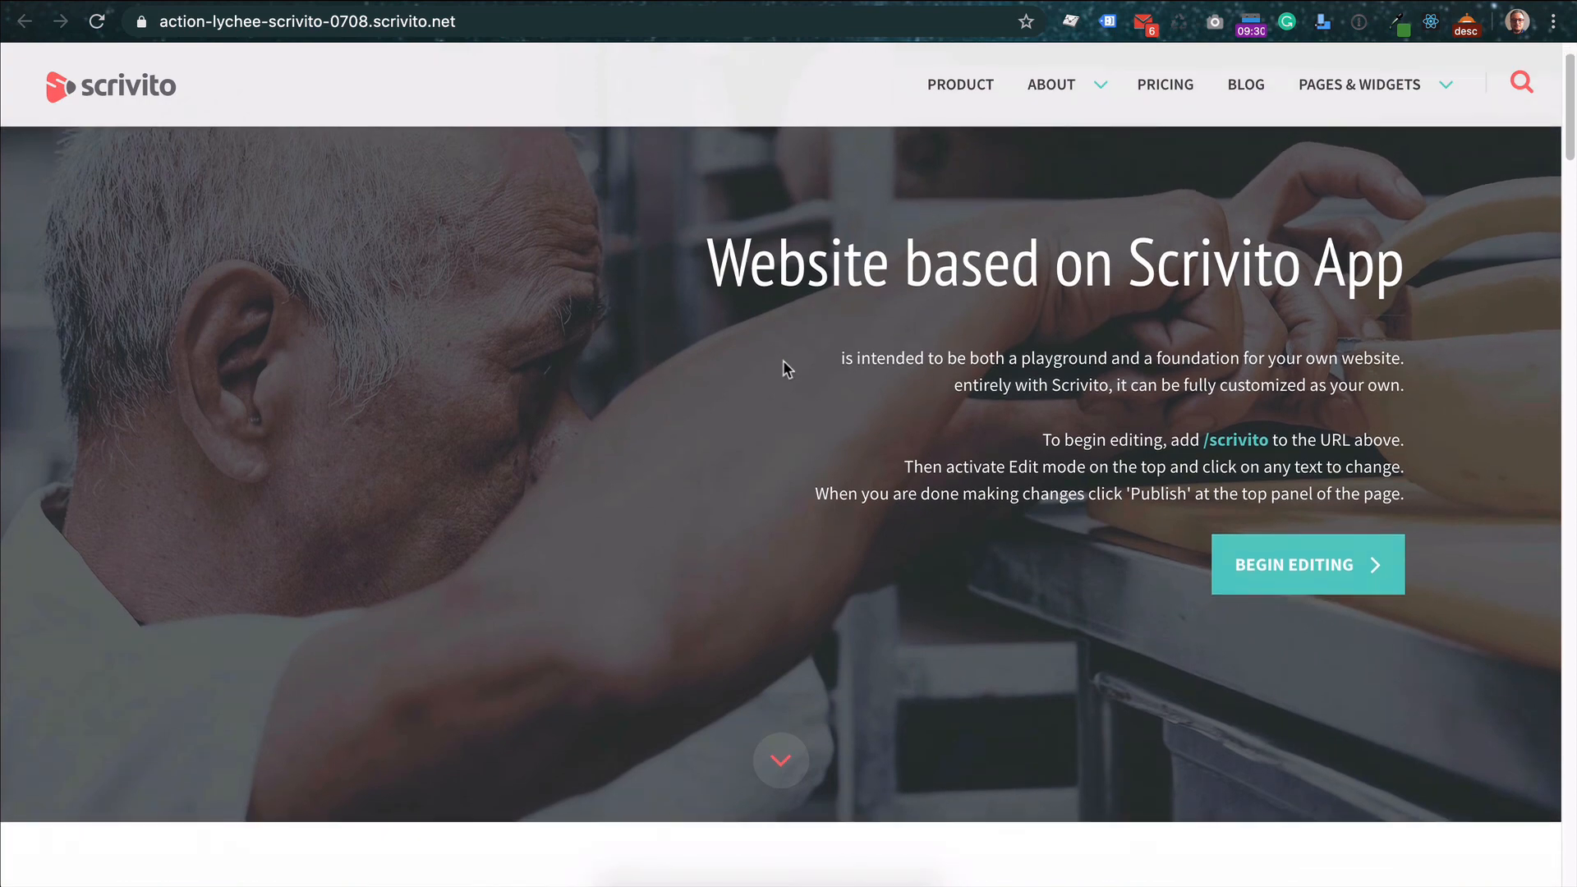
scroll(913, 357, "down", 1)
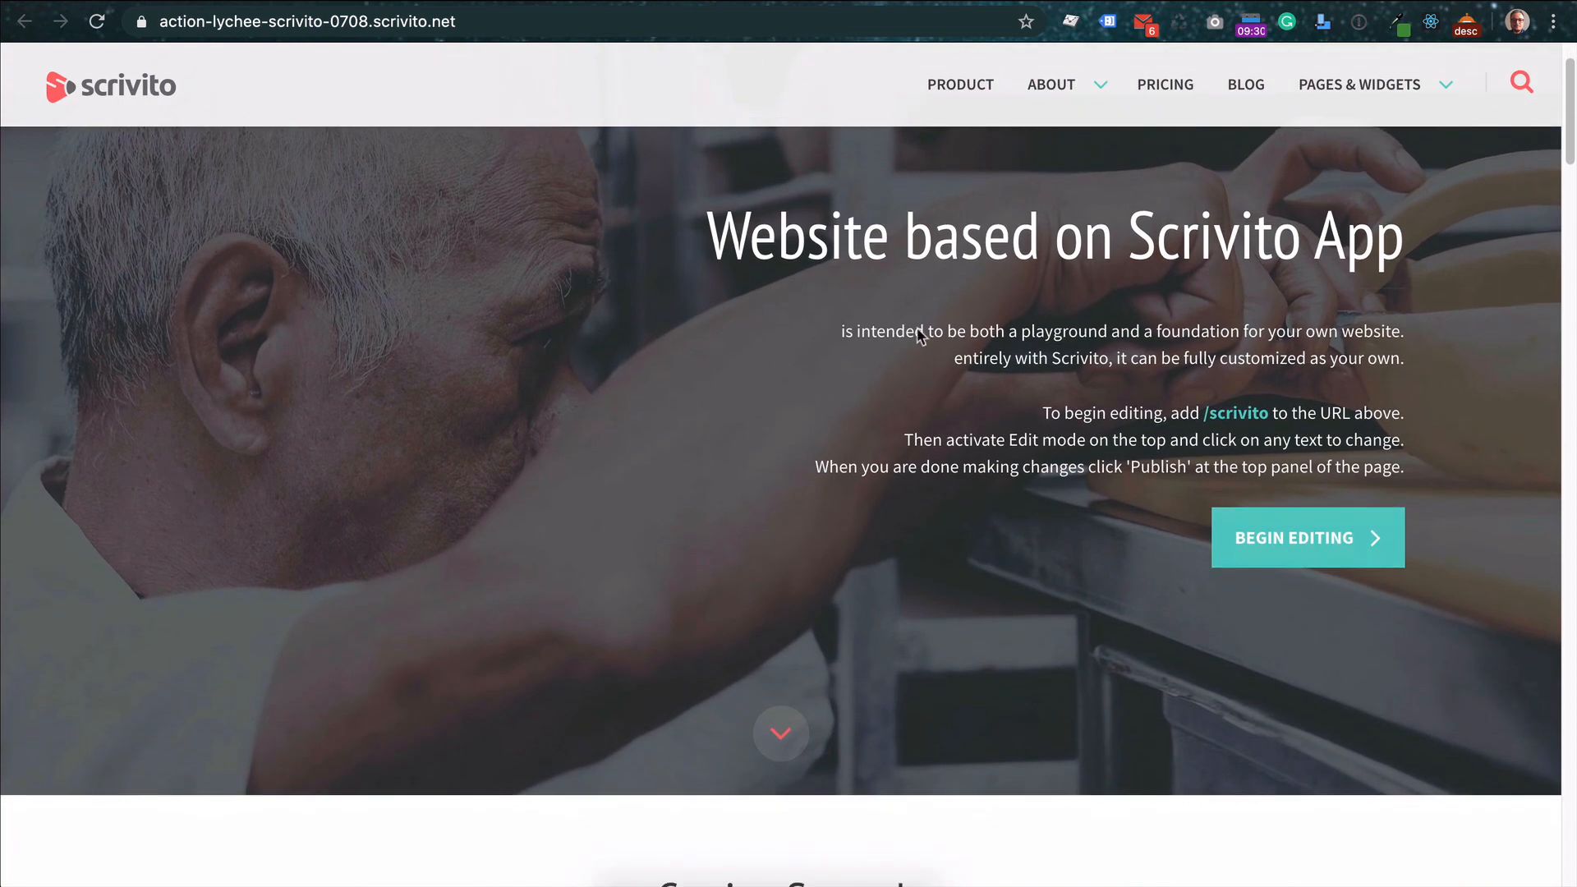
scroll(977, 338, "down", 10)
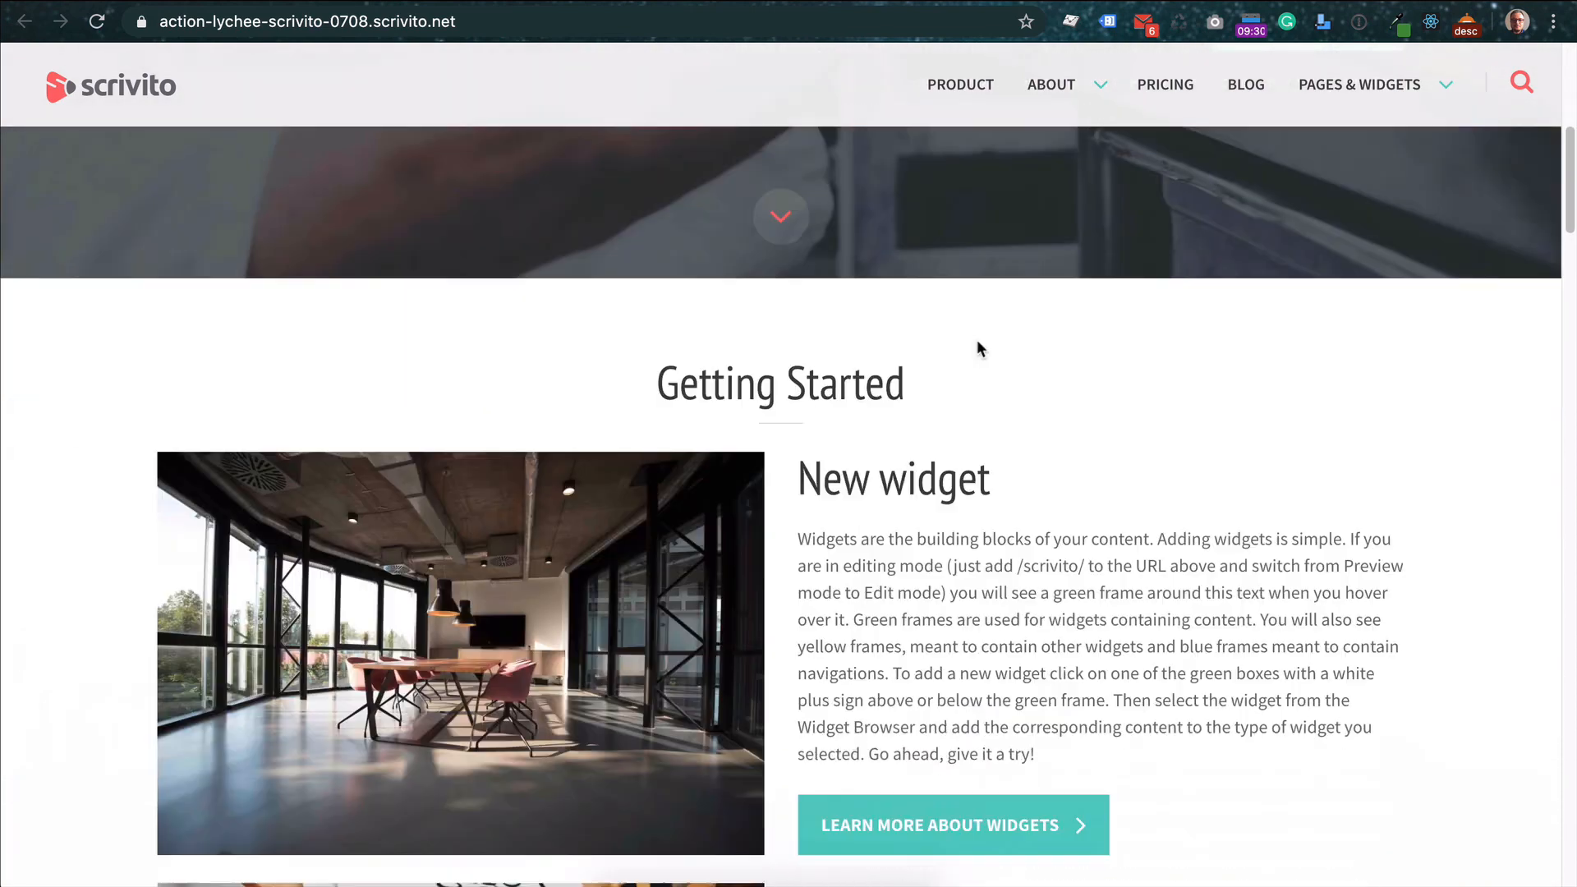
scroll(977, 345, "down", 5)
scroll(811, 465, "down", 2)
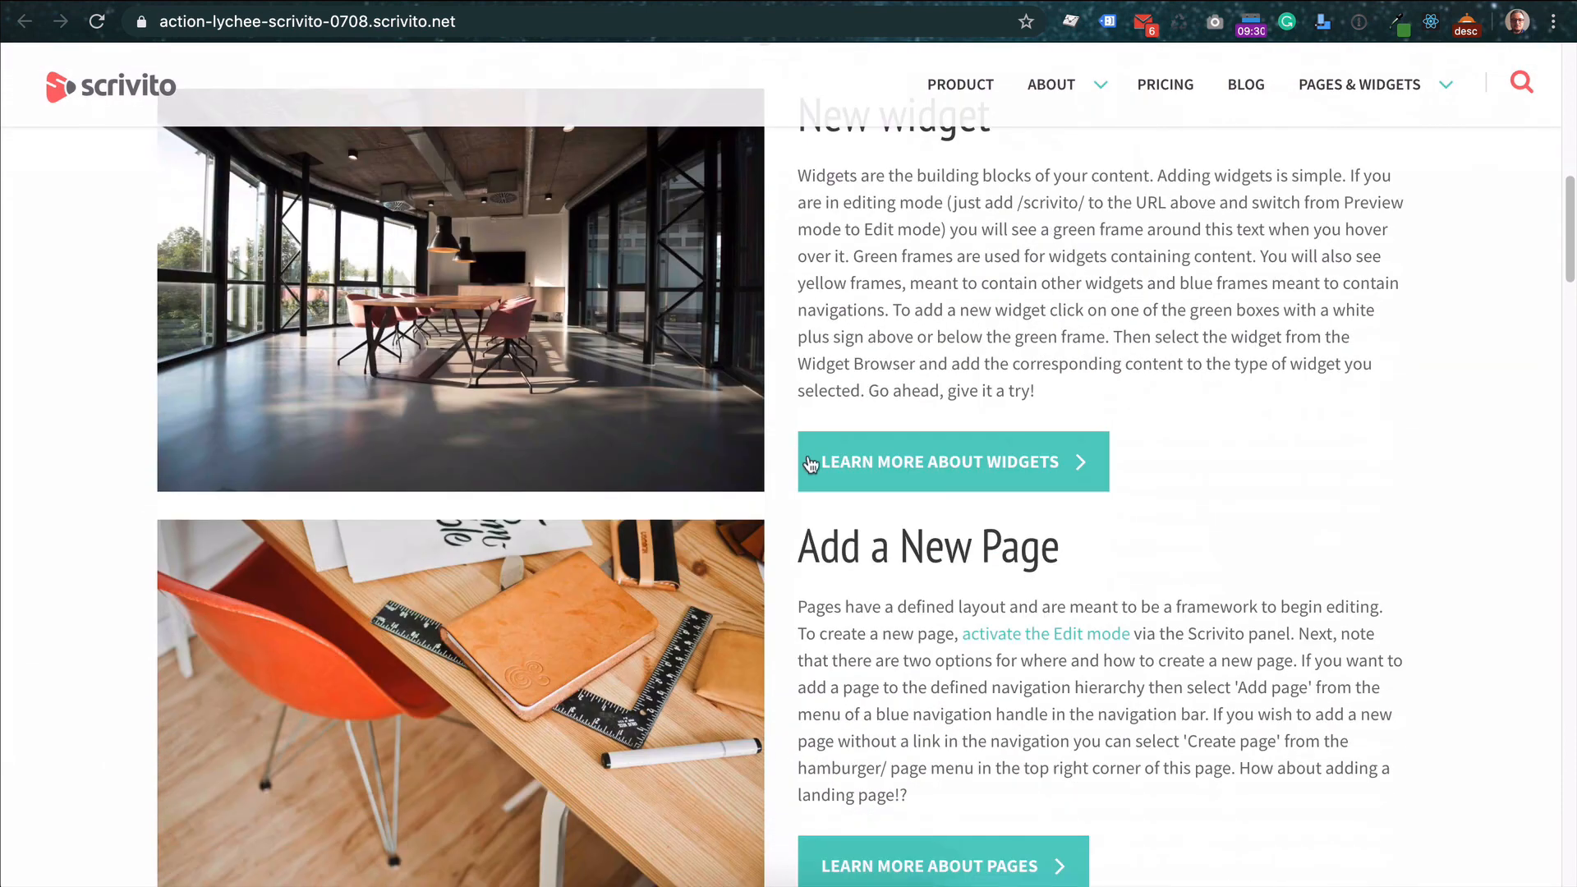
scroll(810, 465, "down", 1)
scroll(979, 570, "down", 10)
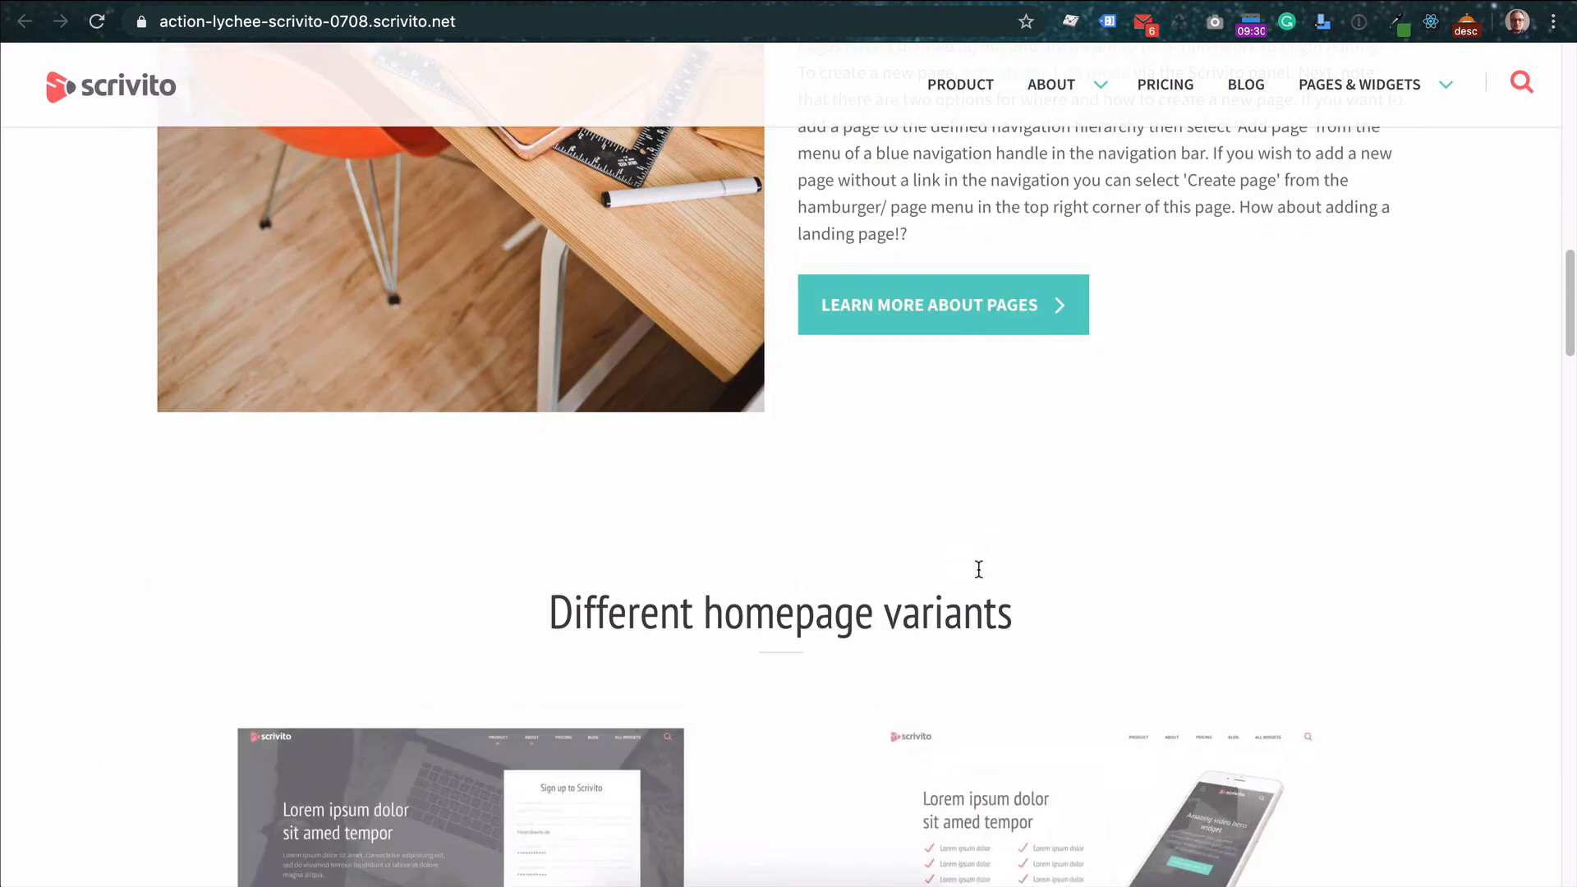
scroll(979, 569, "down", 4)
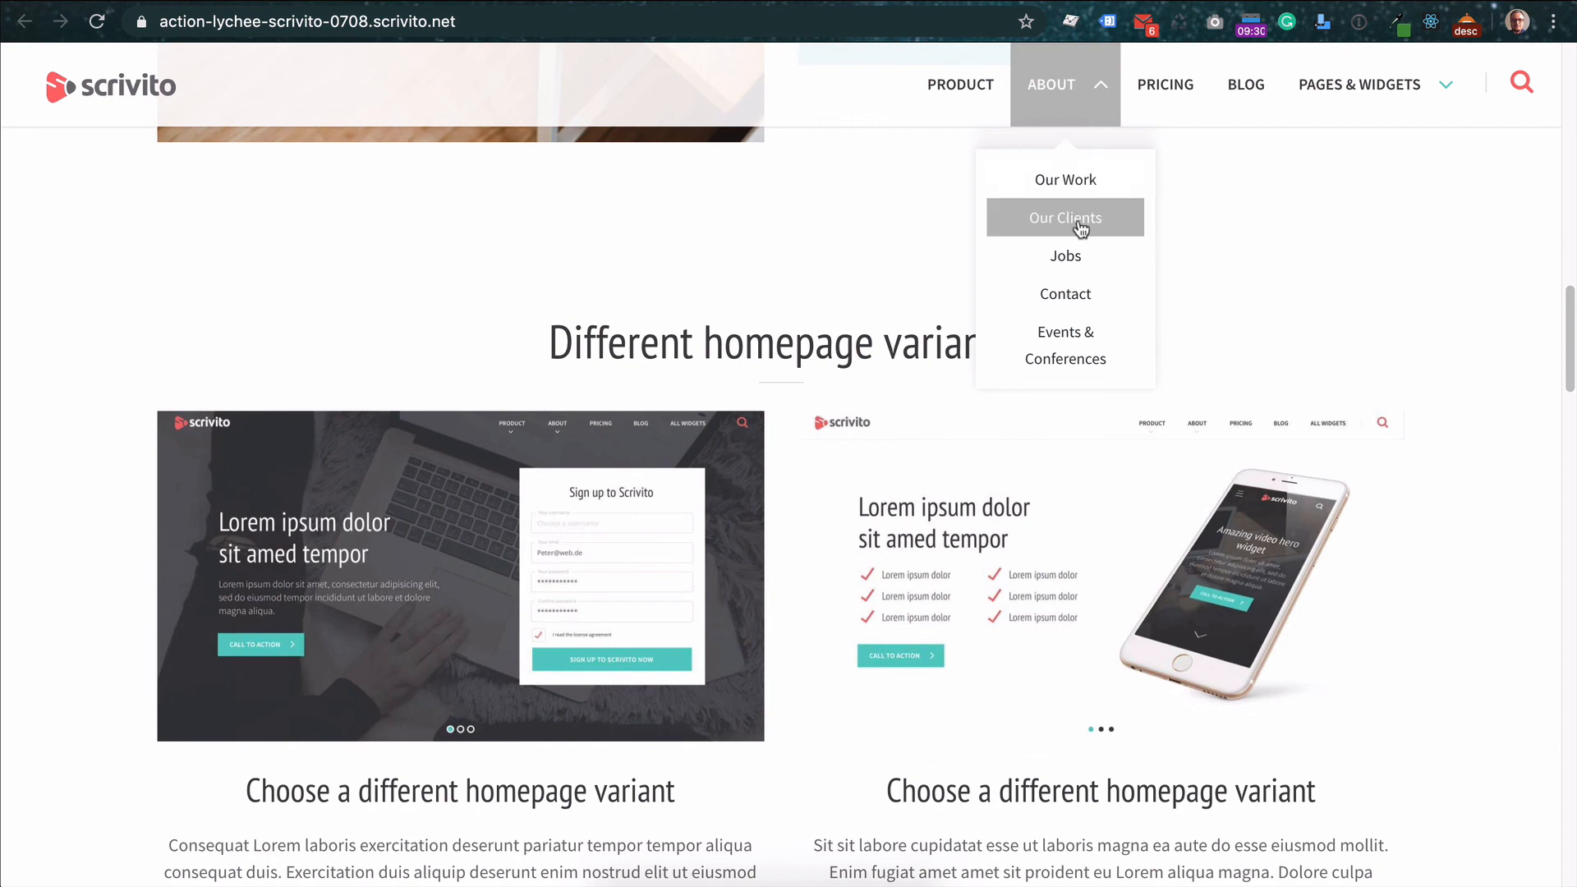
Open the public "Our Clients" page and examine the published divider, image columns and the content below
left_click(1081, 229)
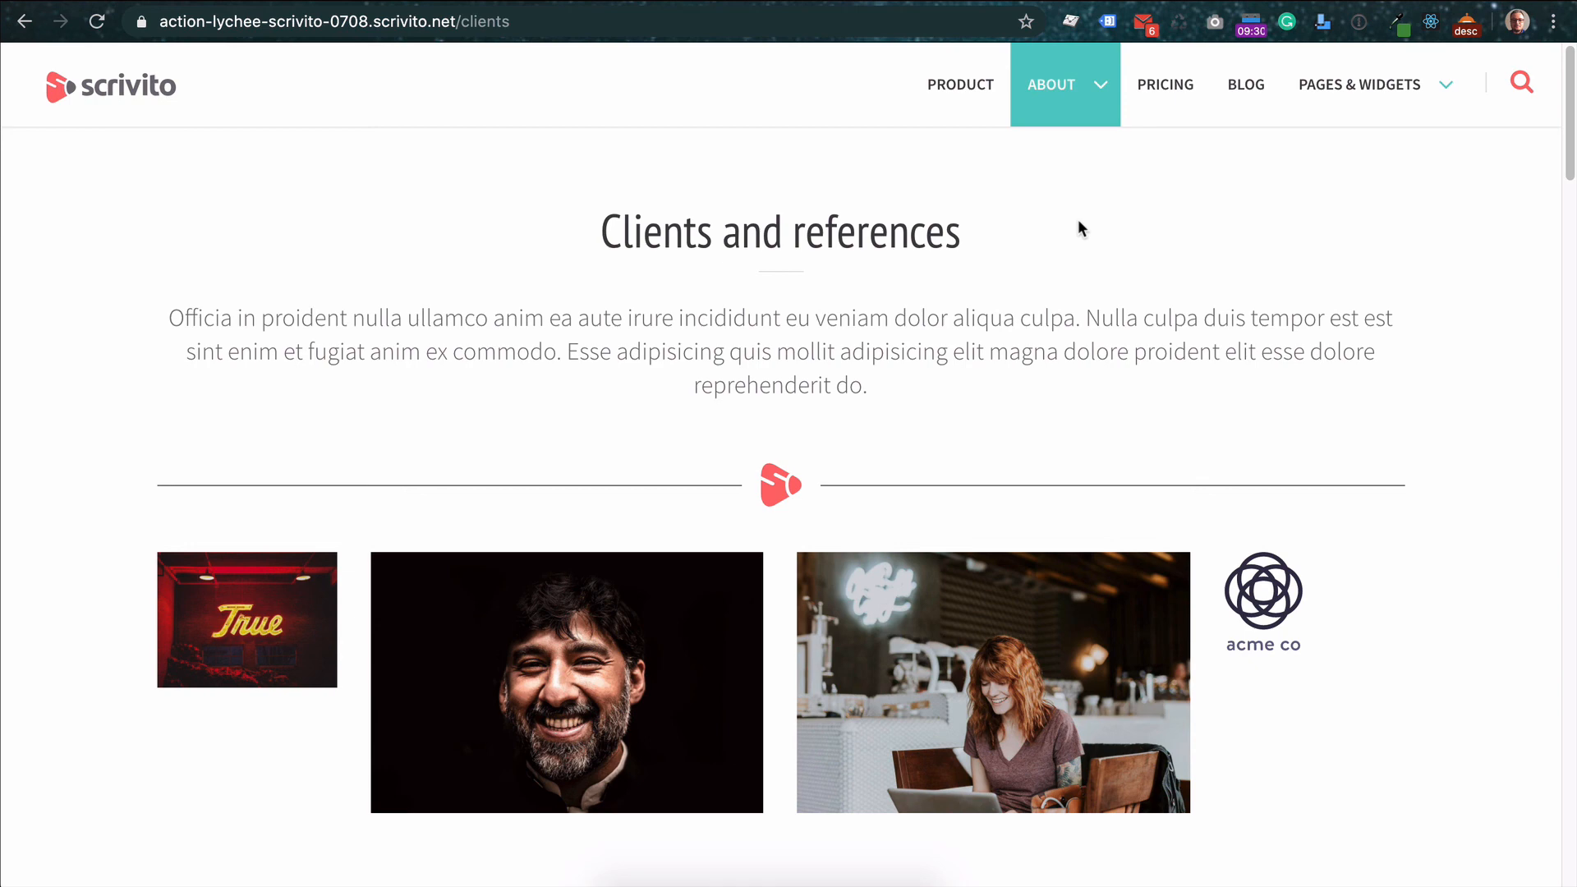
scroll(1107, 234, "down", 4)
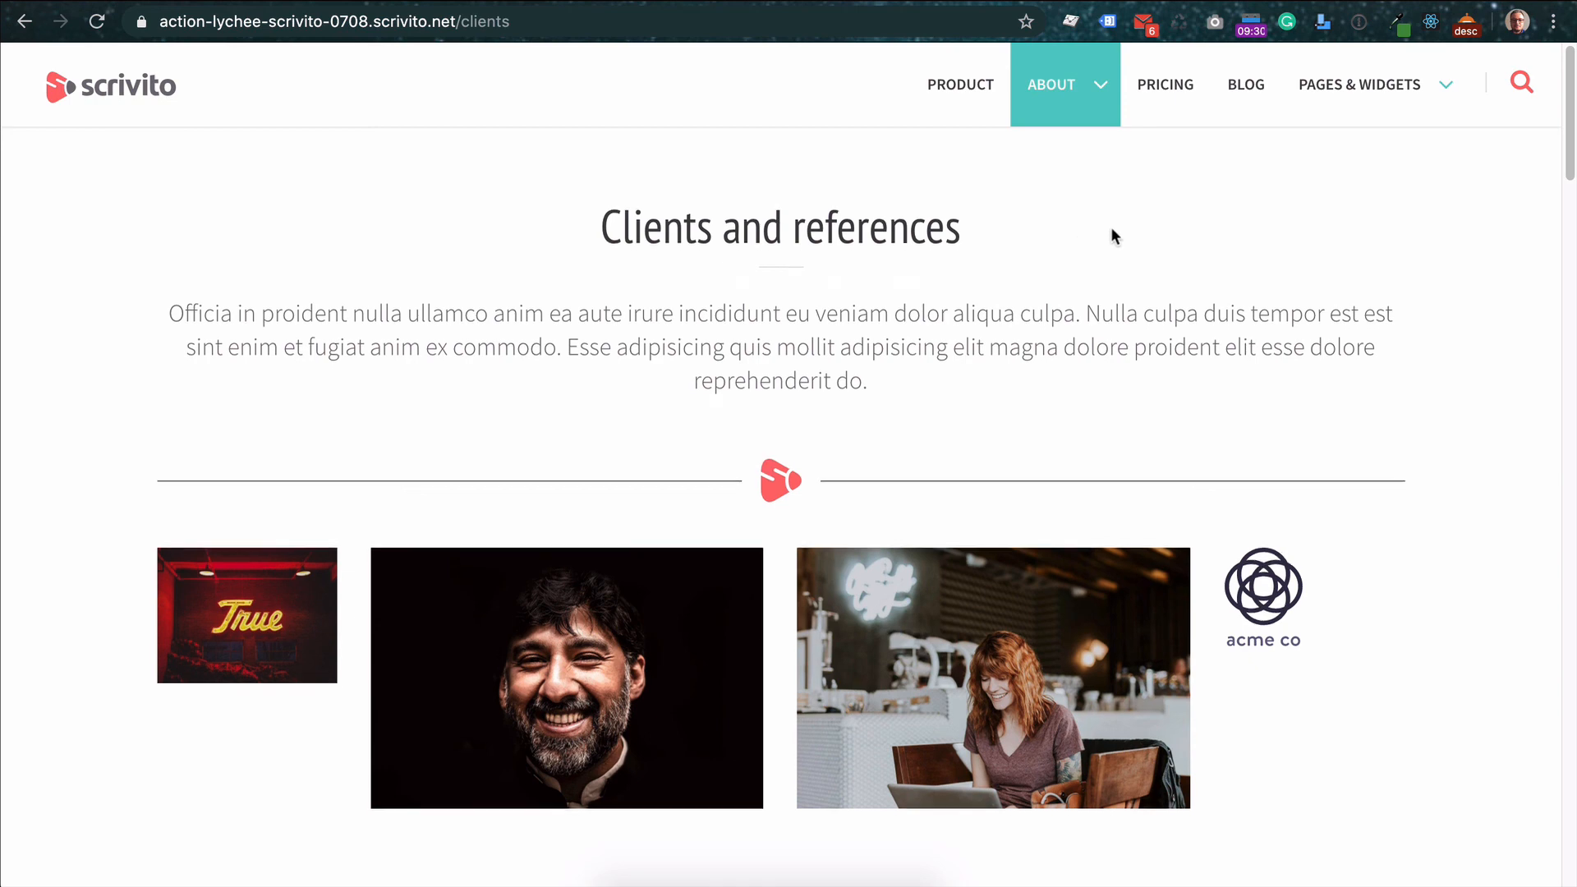
scroll(1105, 231, "down", 5)
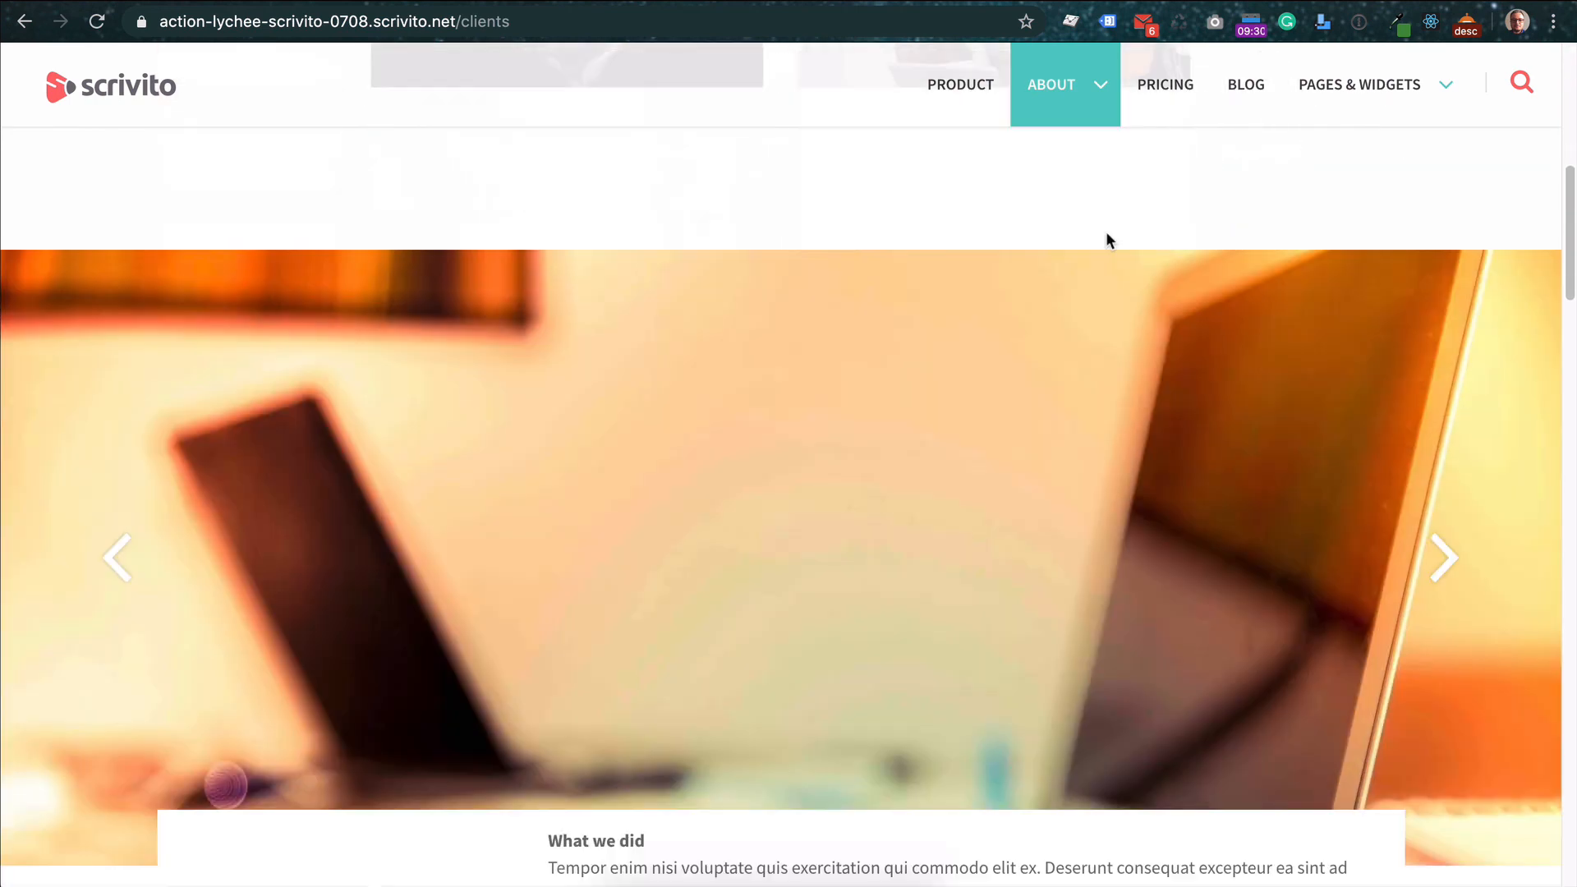
scroll(1106, 232, "up", 9)
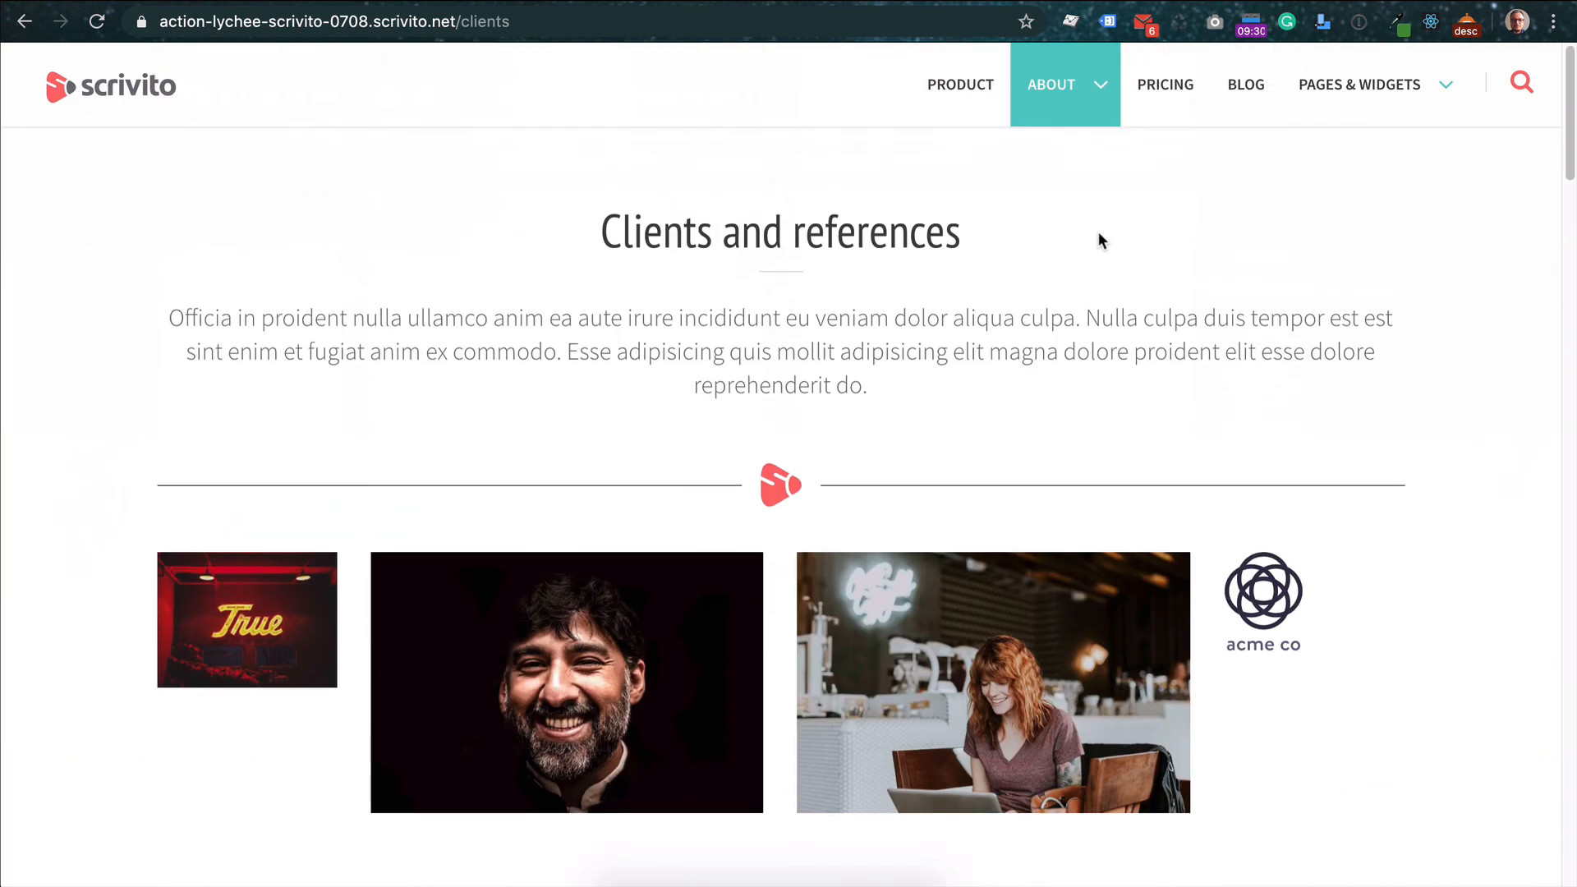